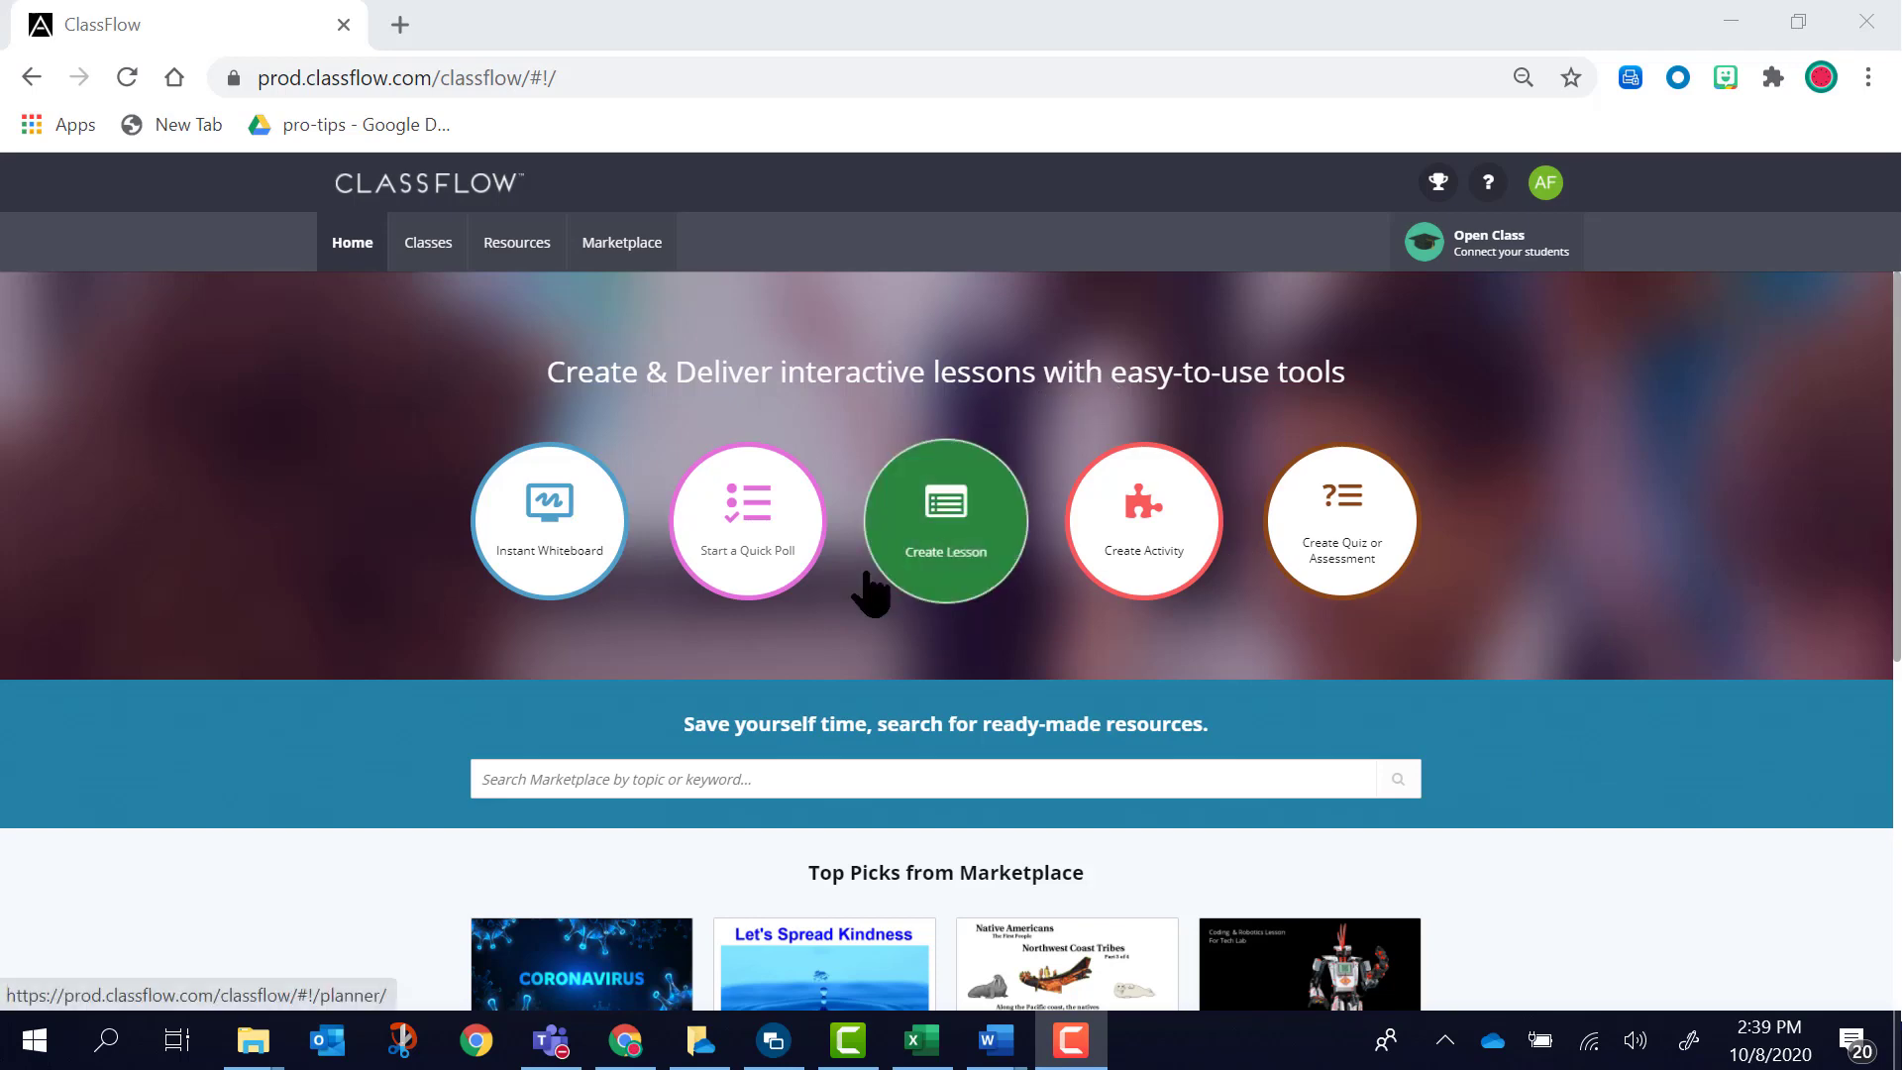
- Upload the skip_counting_by_10s PowerPoint from the Desktop folder to My Resources and convert it to a lesson
left_click(517, 255)
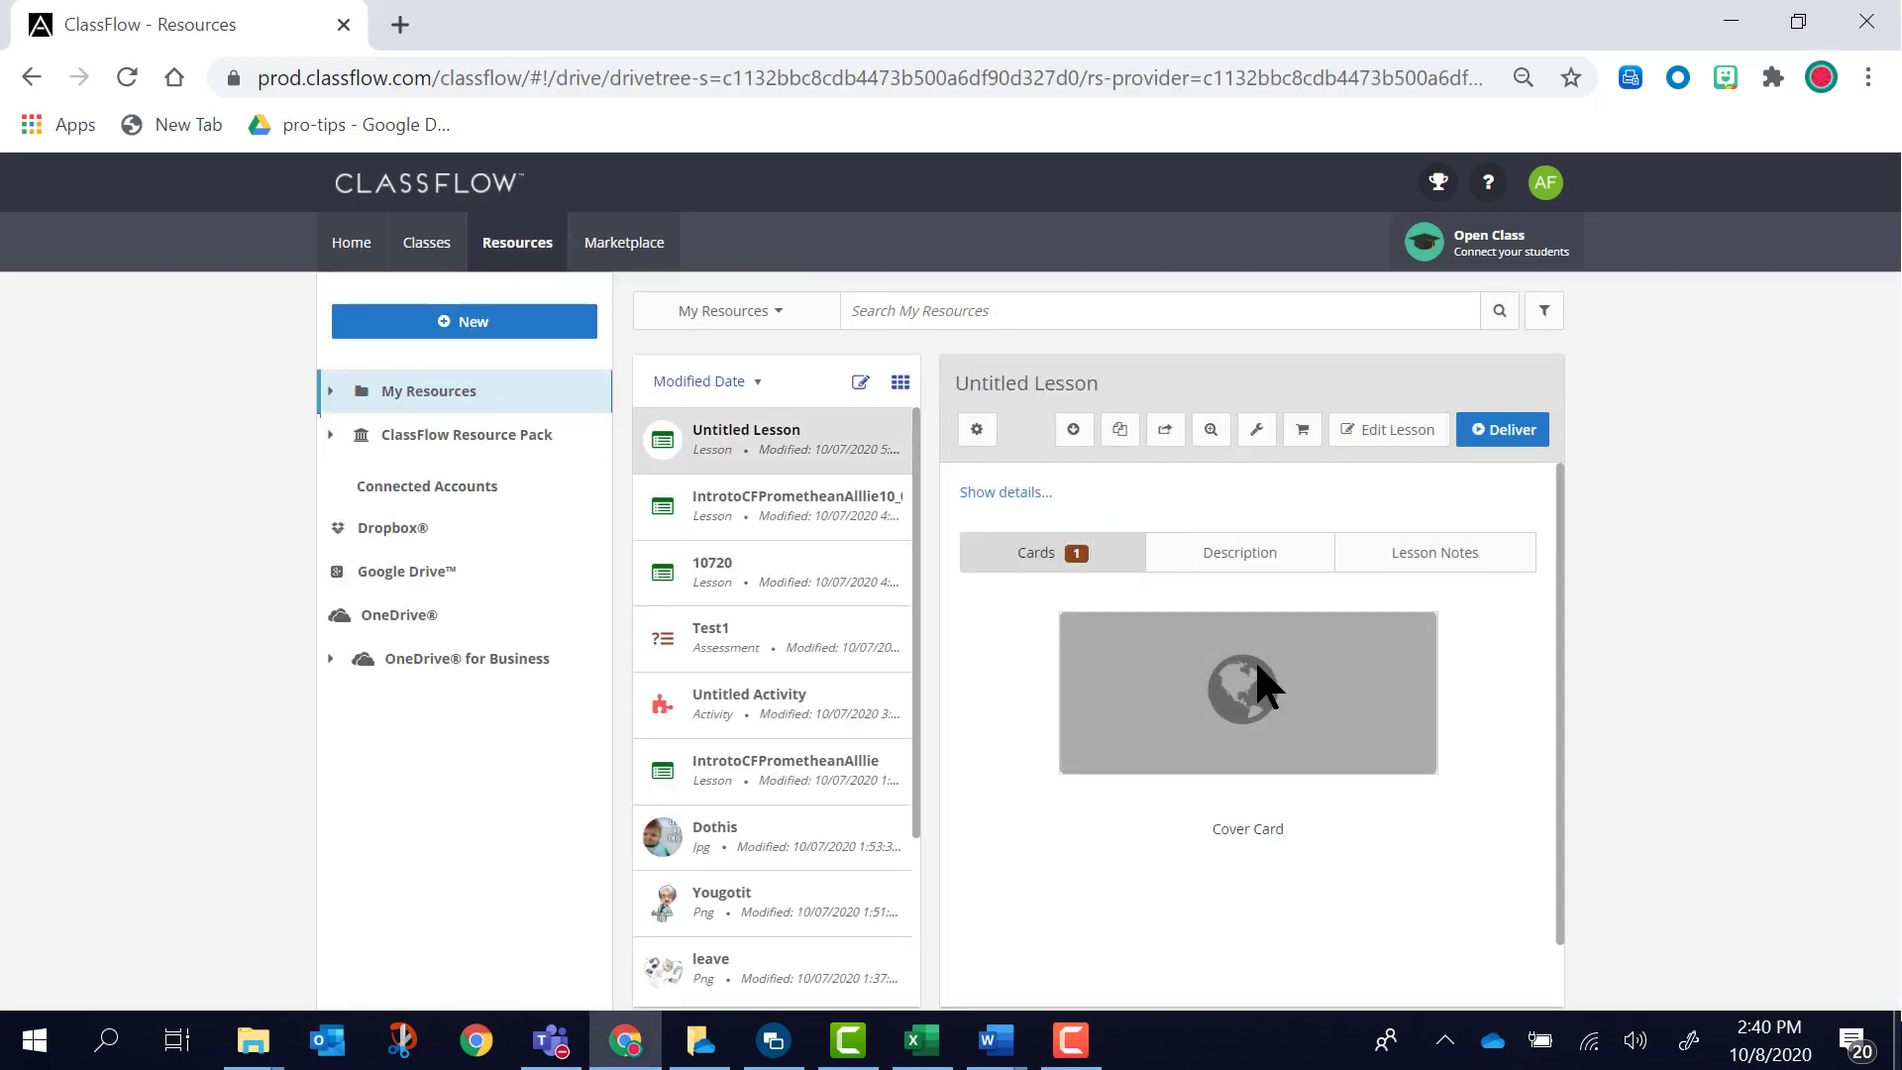
left_click(445, 330)
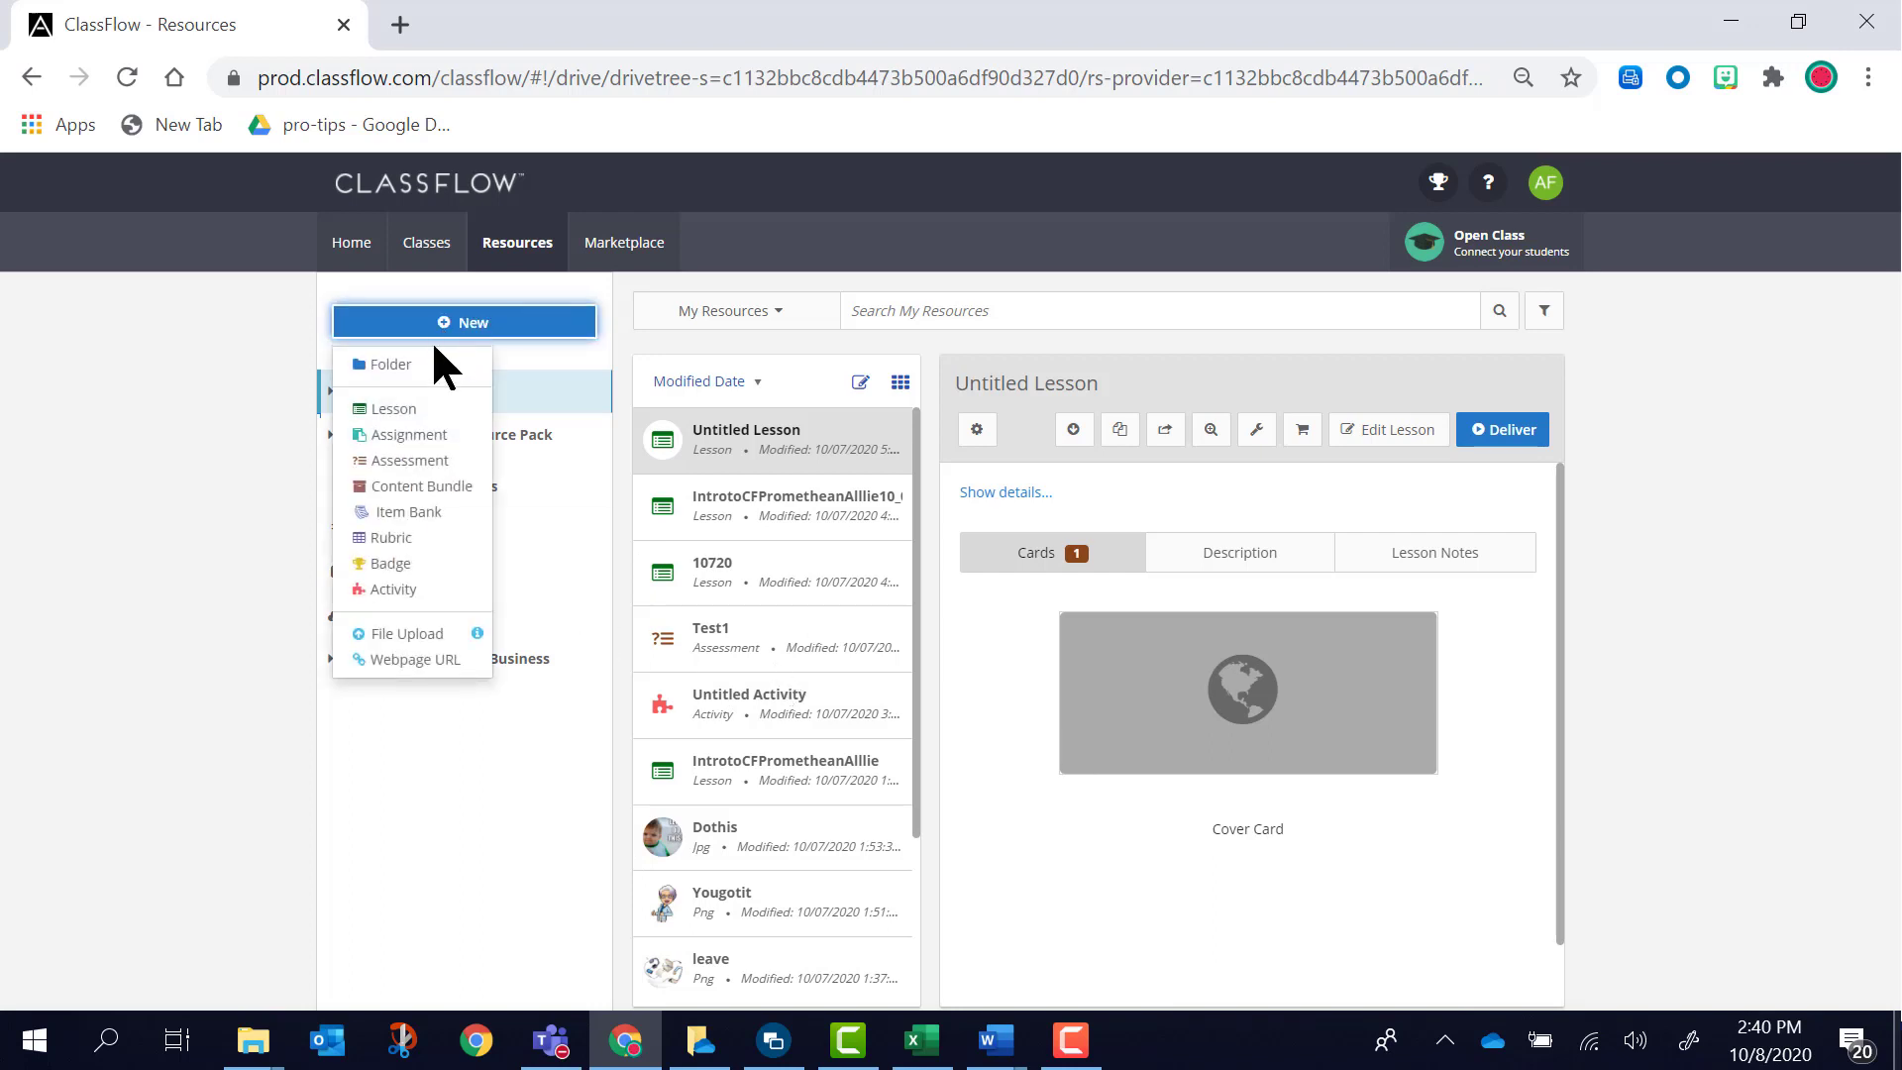
left_click(407, 635)
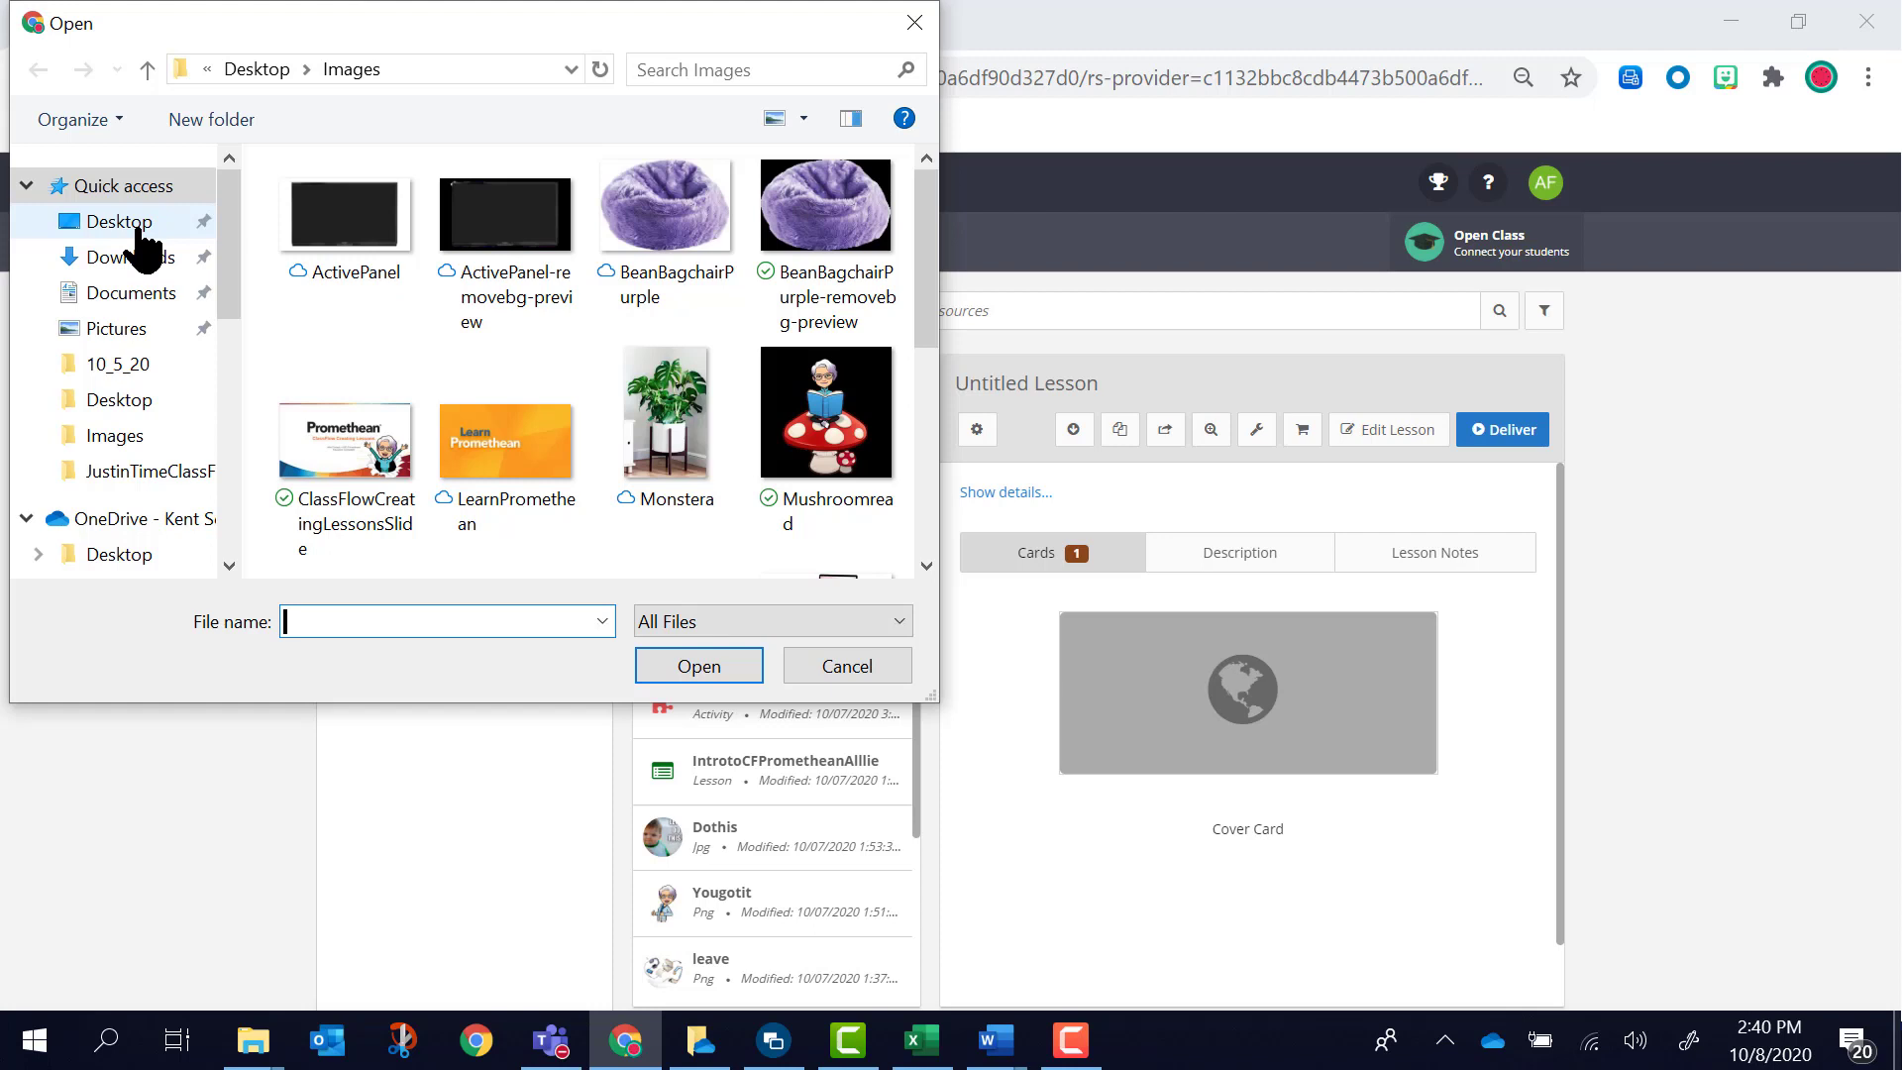
left_click(139, 228)
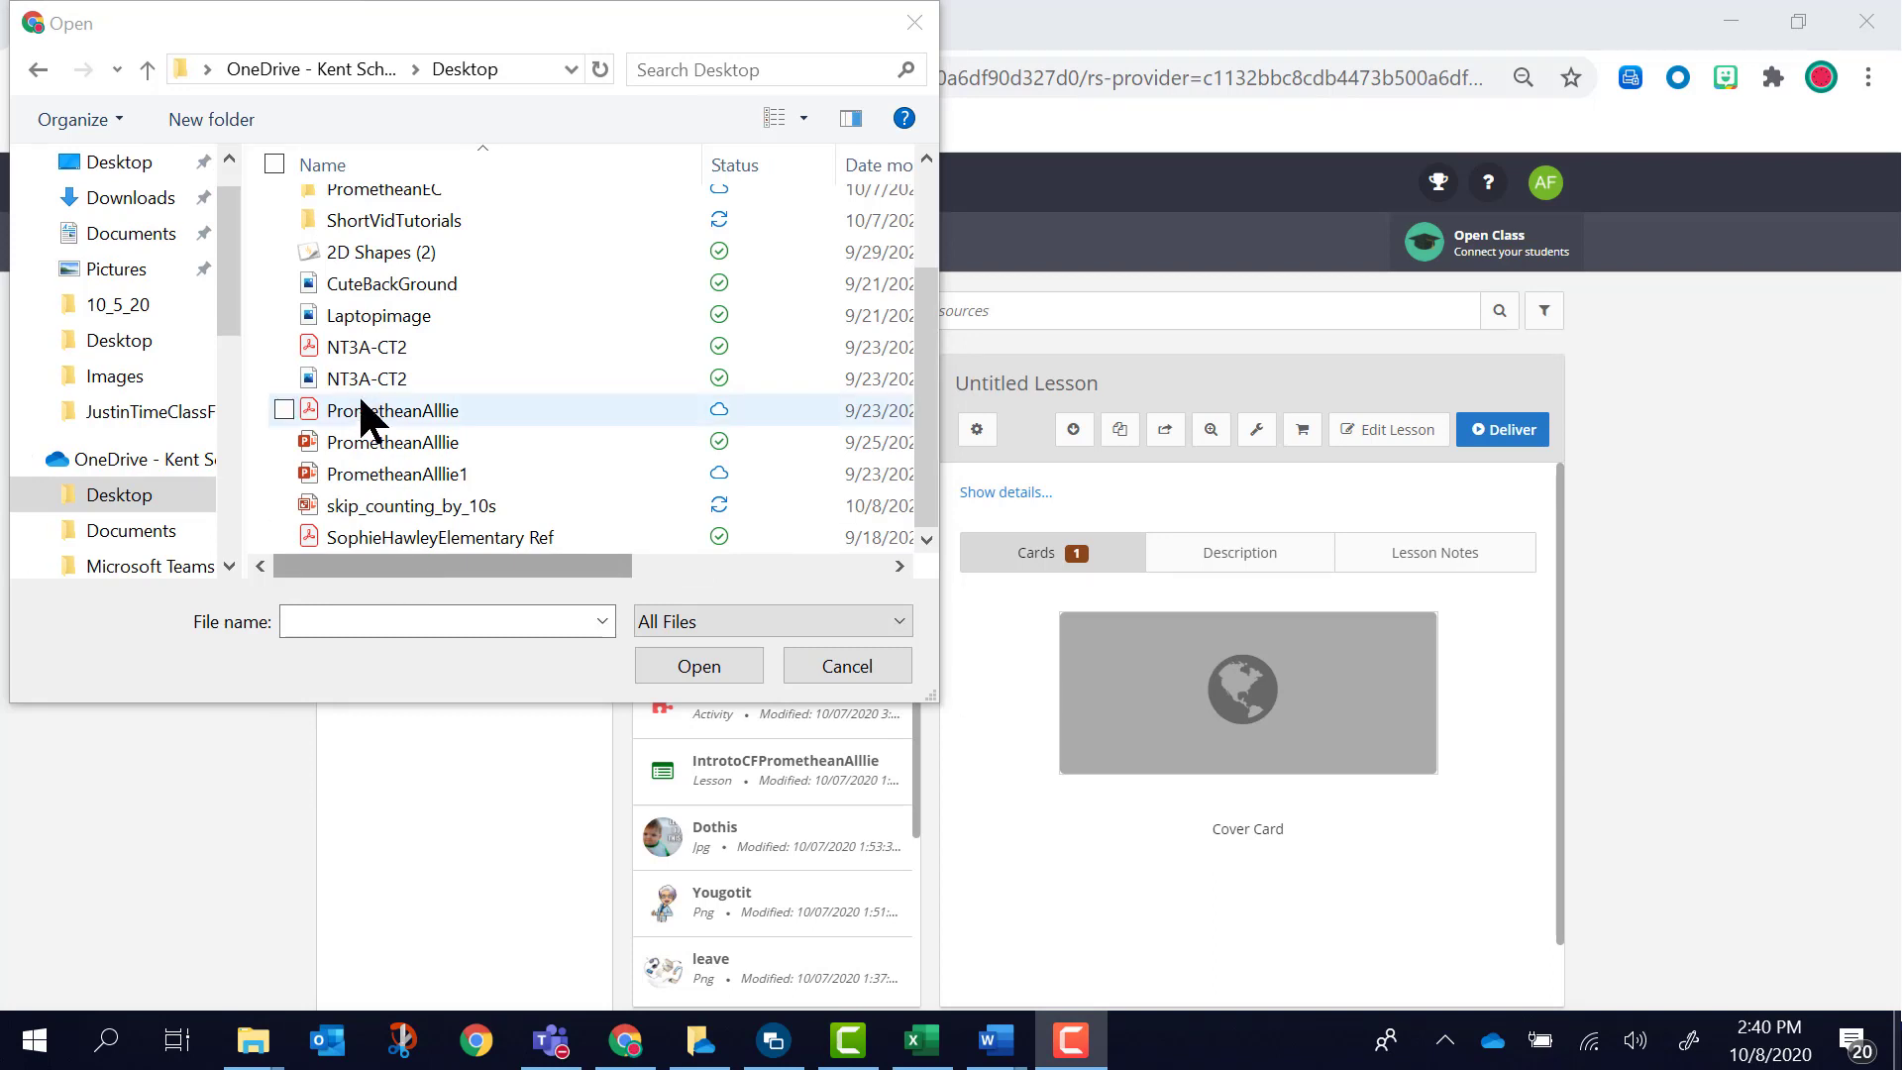
scroll(359, 396, "up", 2)
scroll(365, 390, "down", 2)
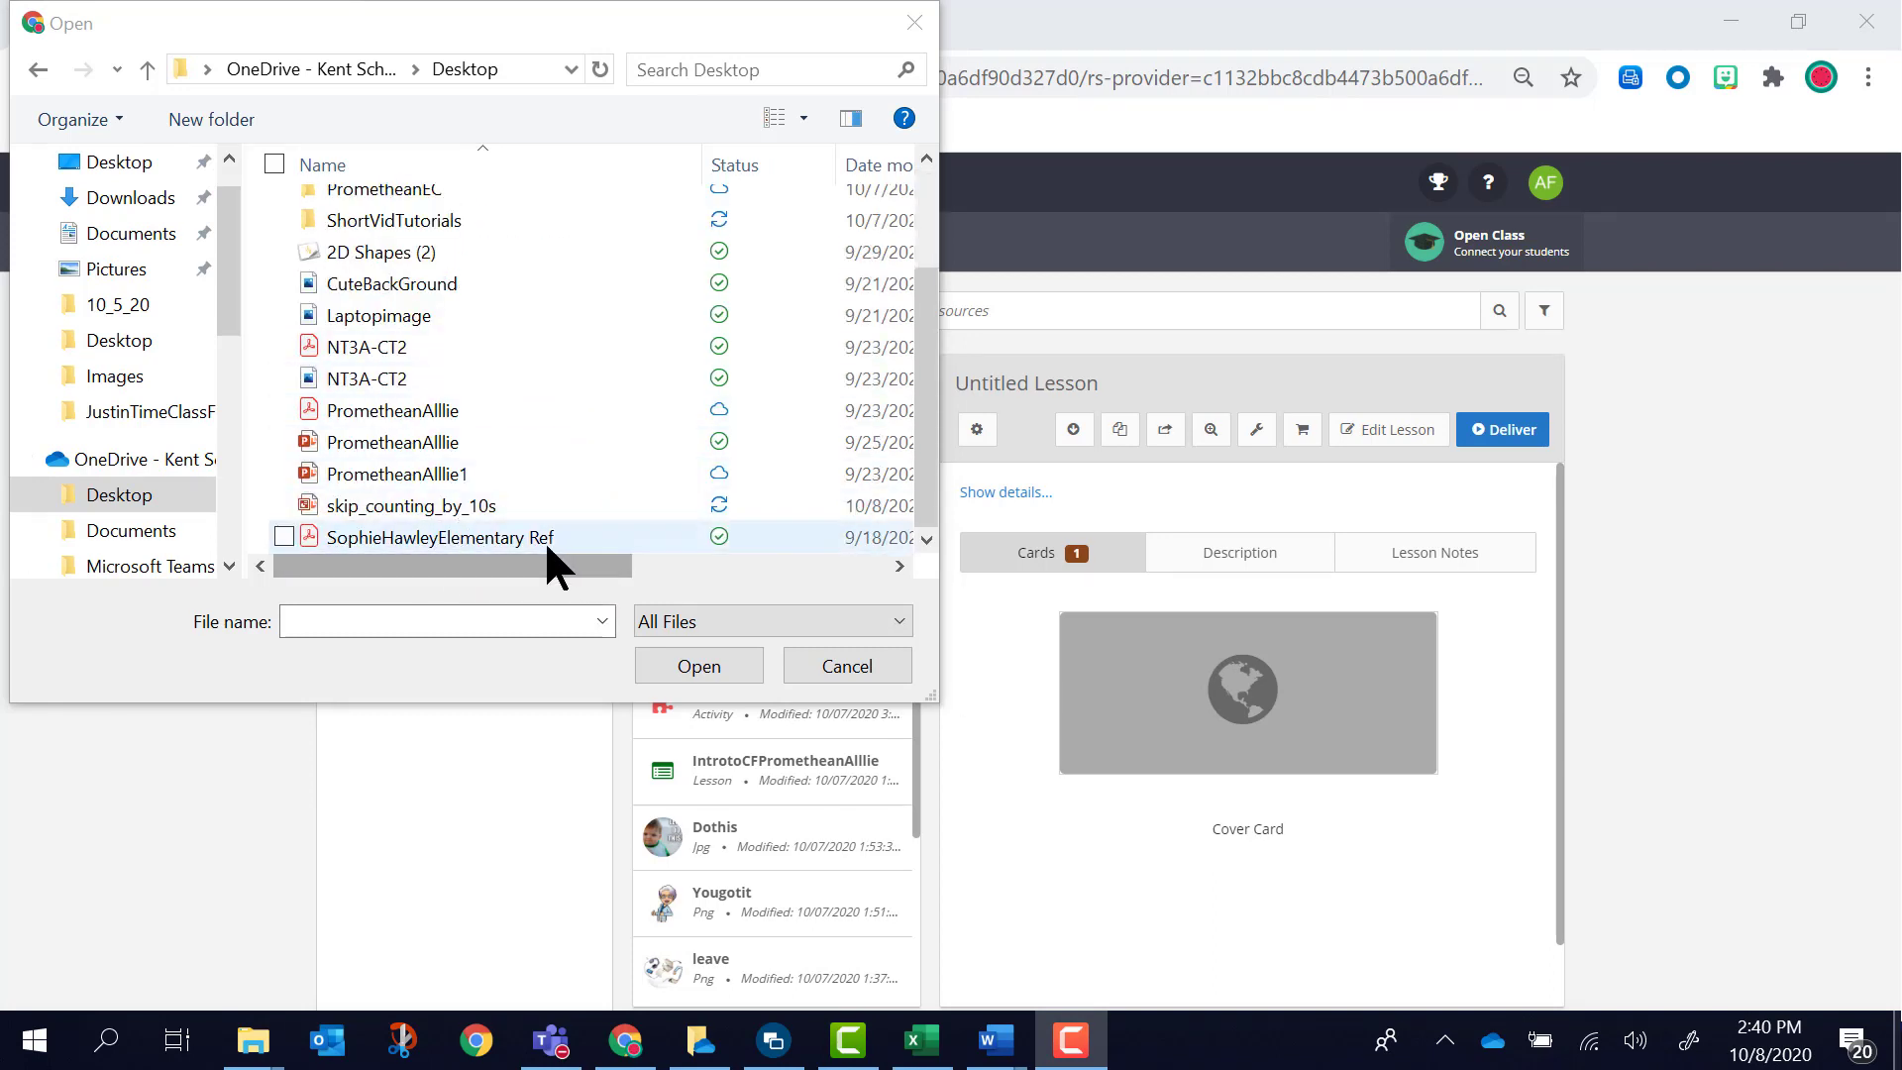
left_click(404, 505)
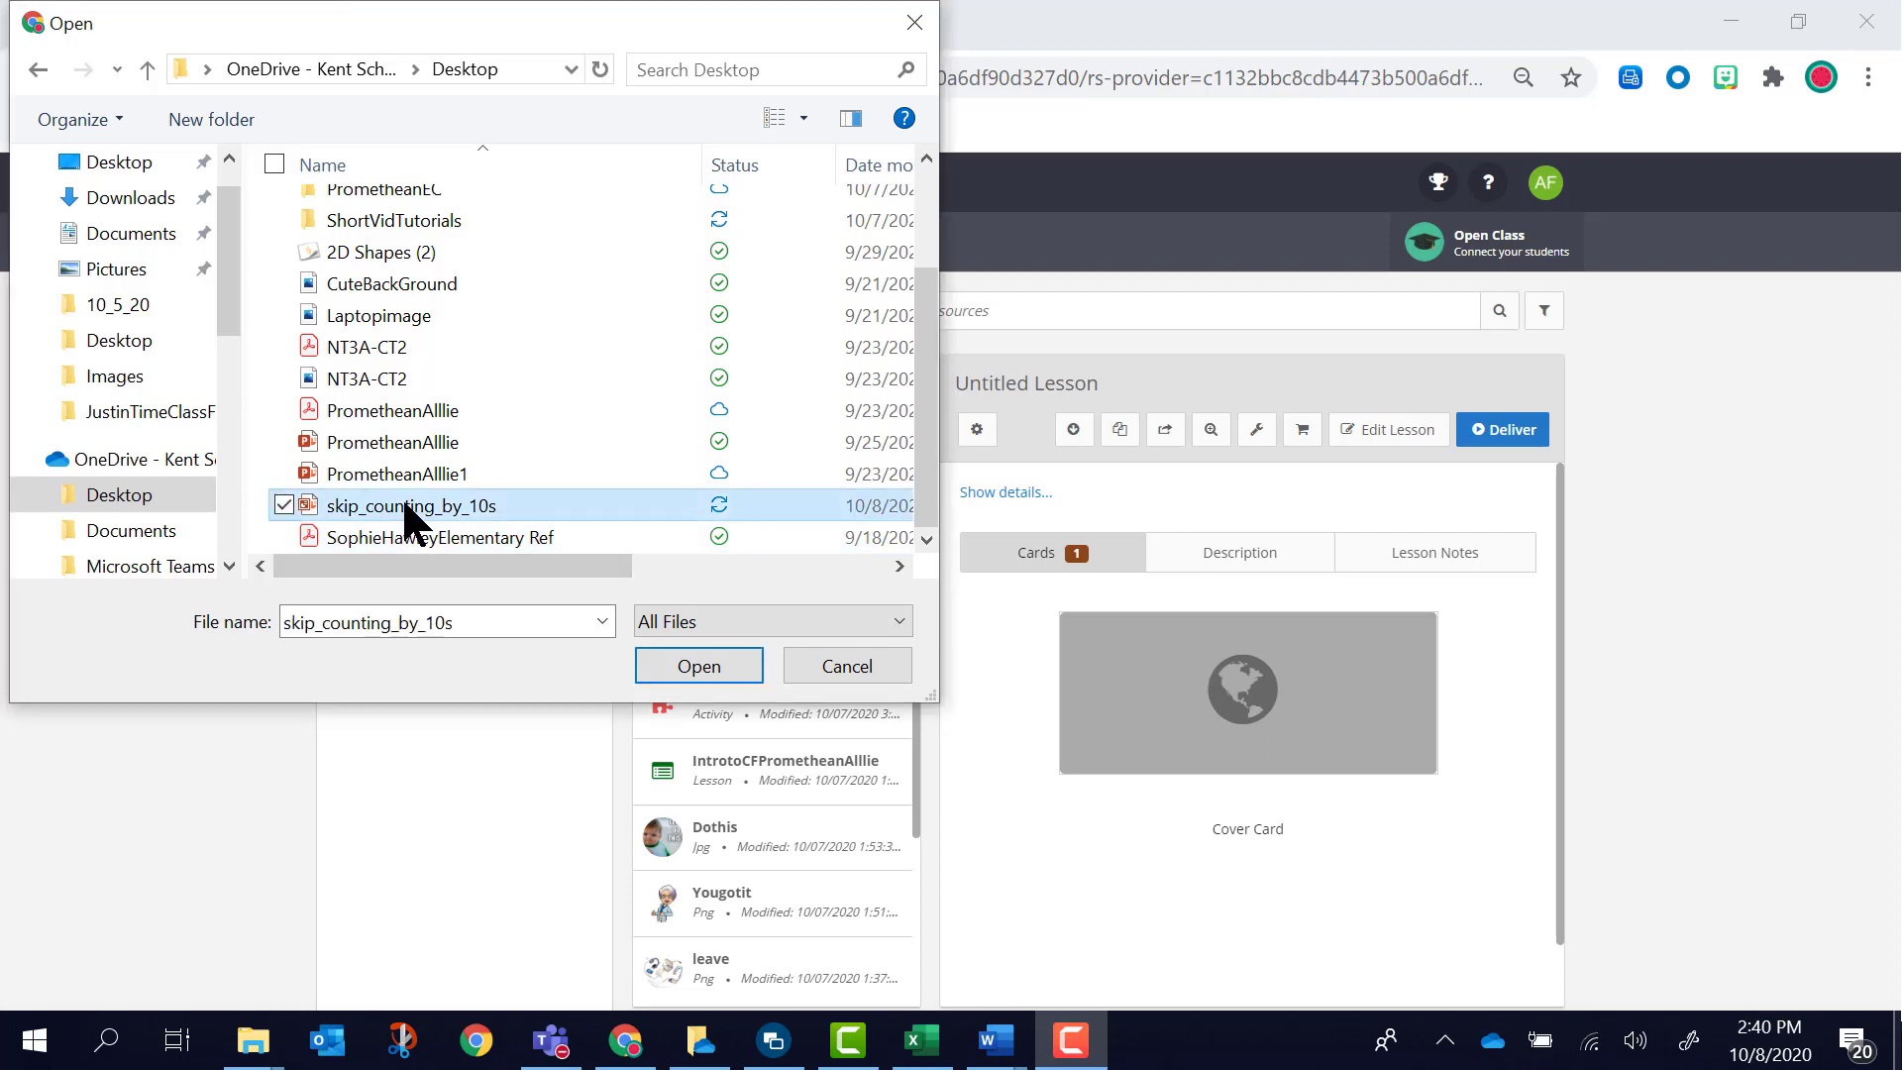
left_click(705, 666)
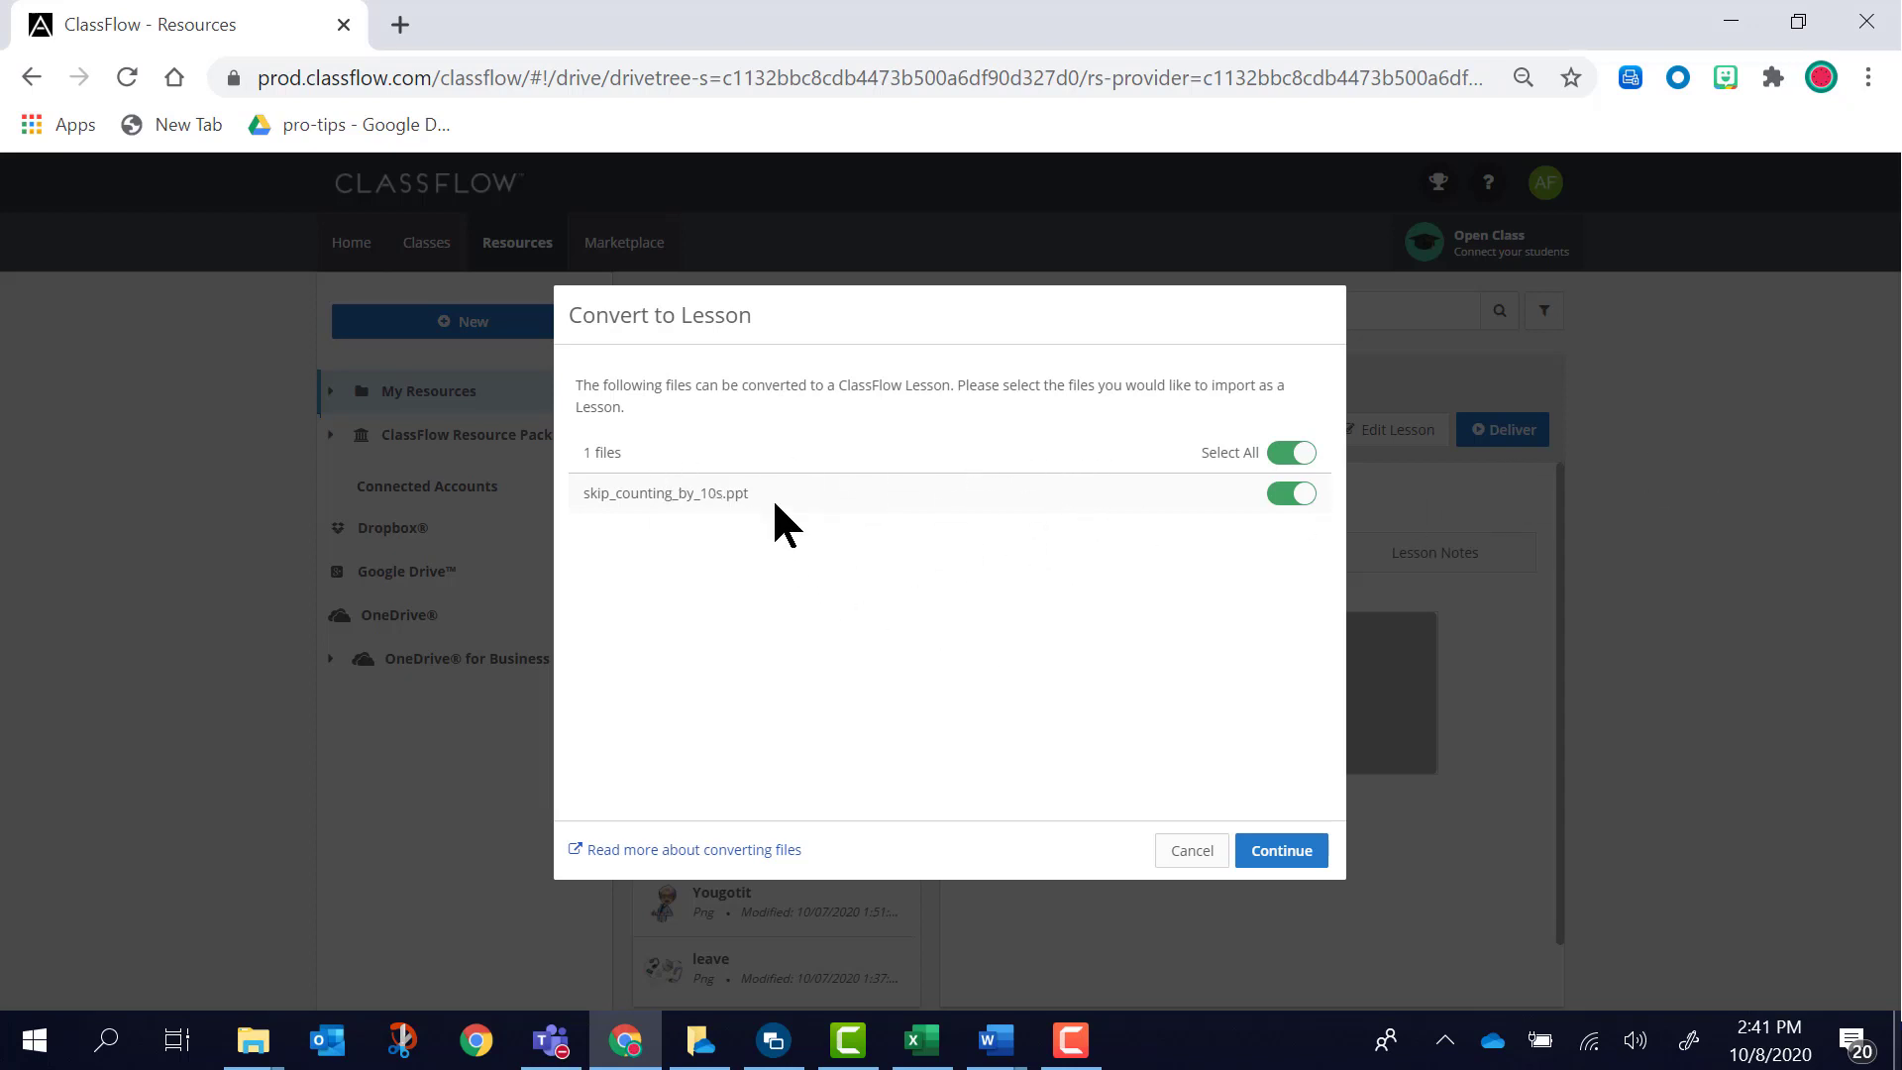
left_click(1287, 852)
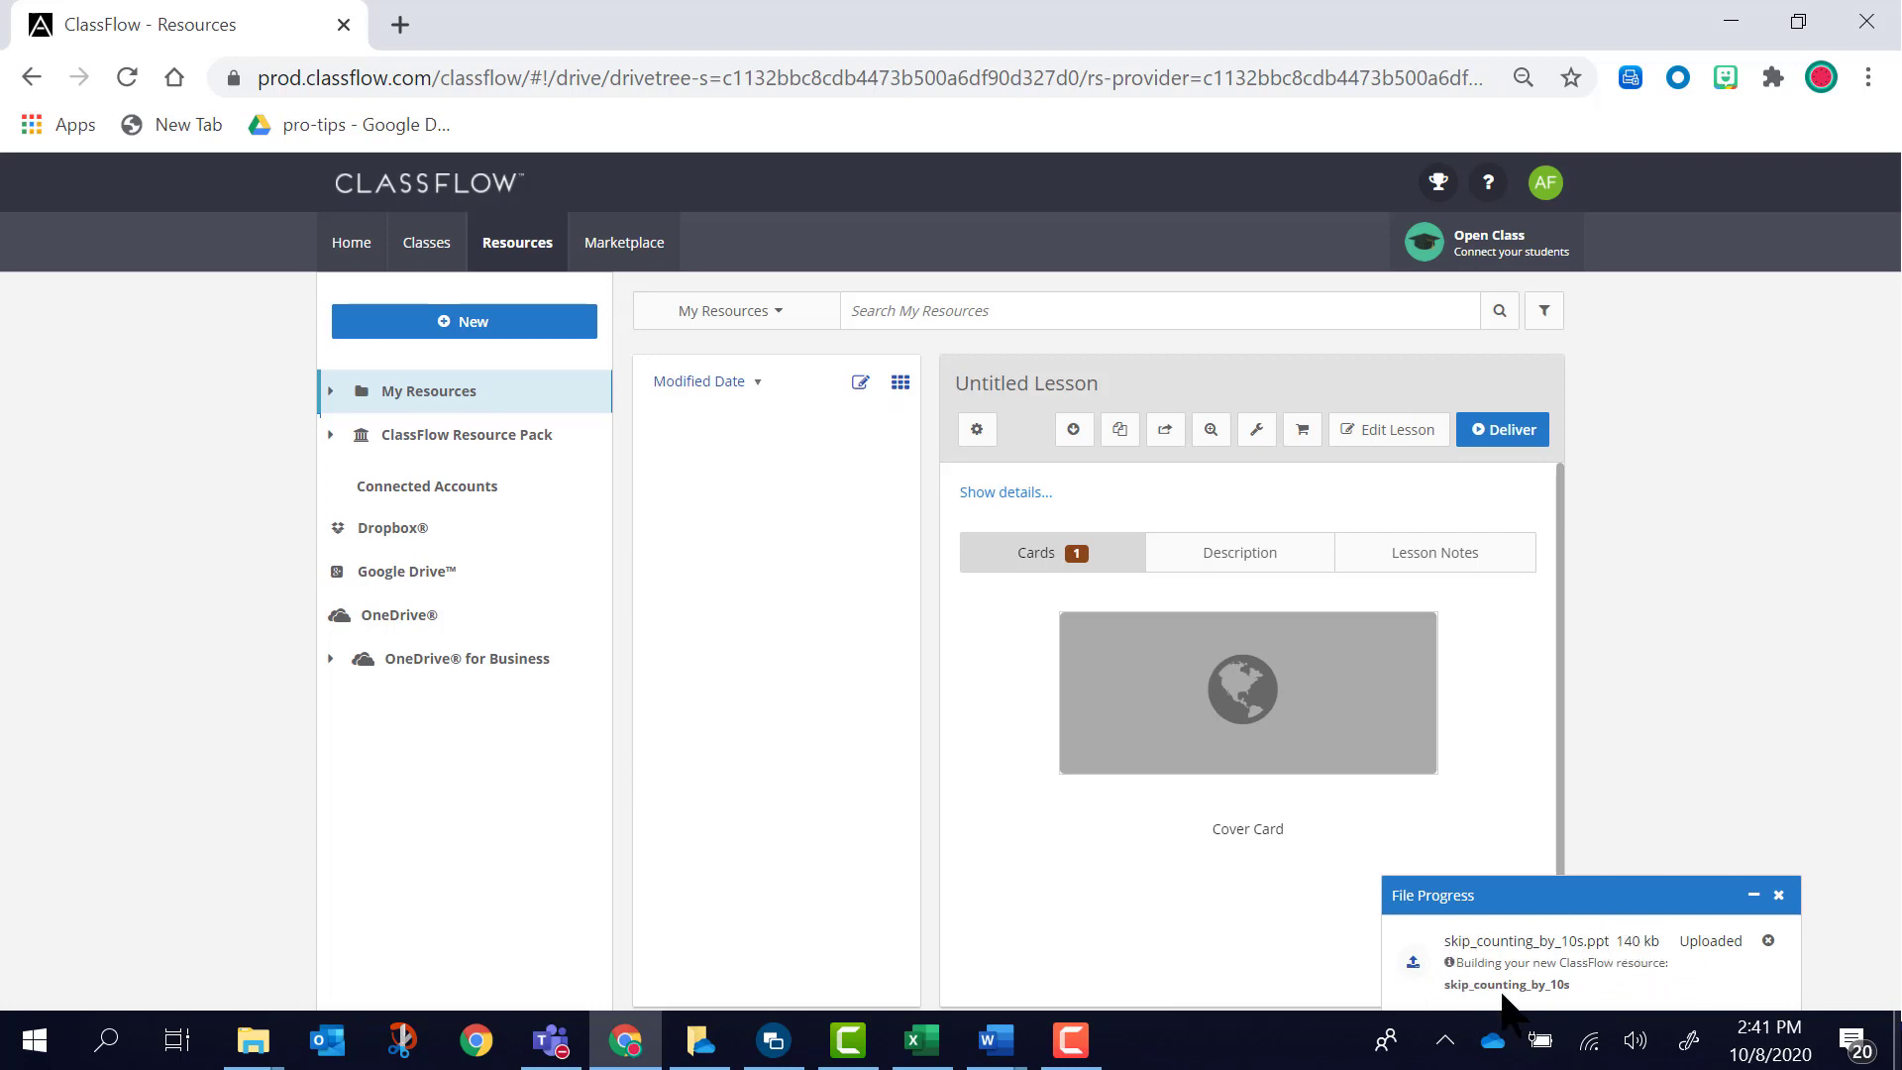
left_click(1779, 896)
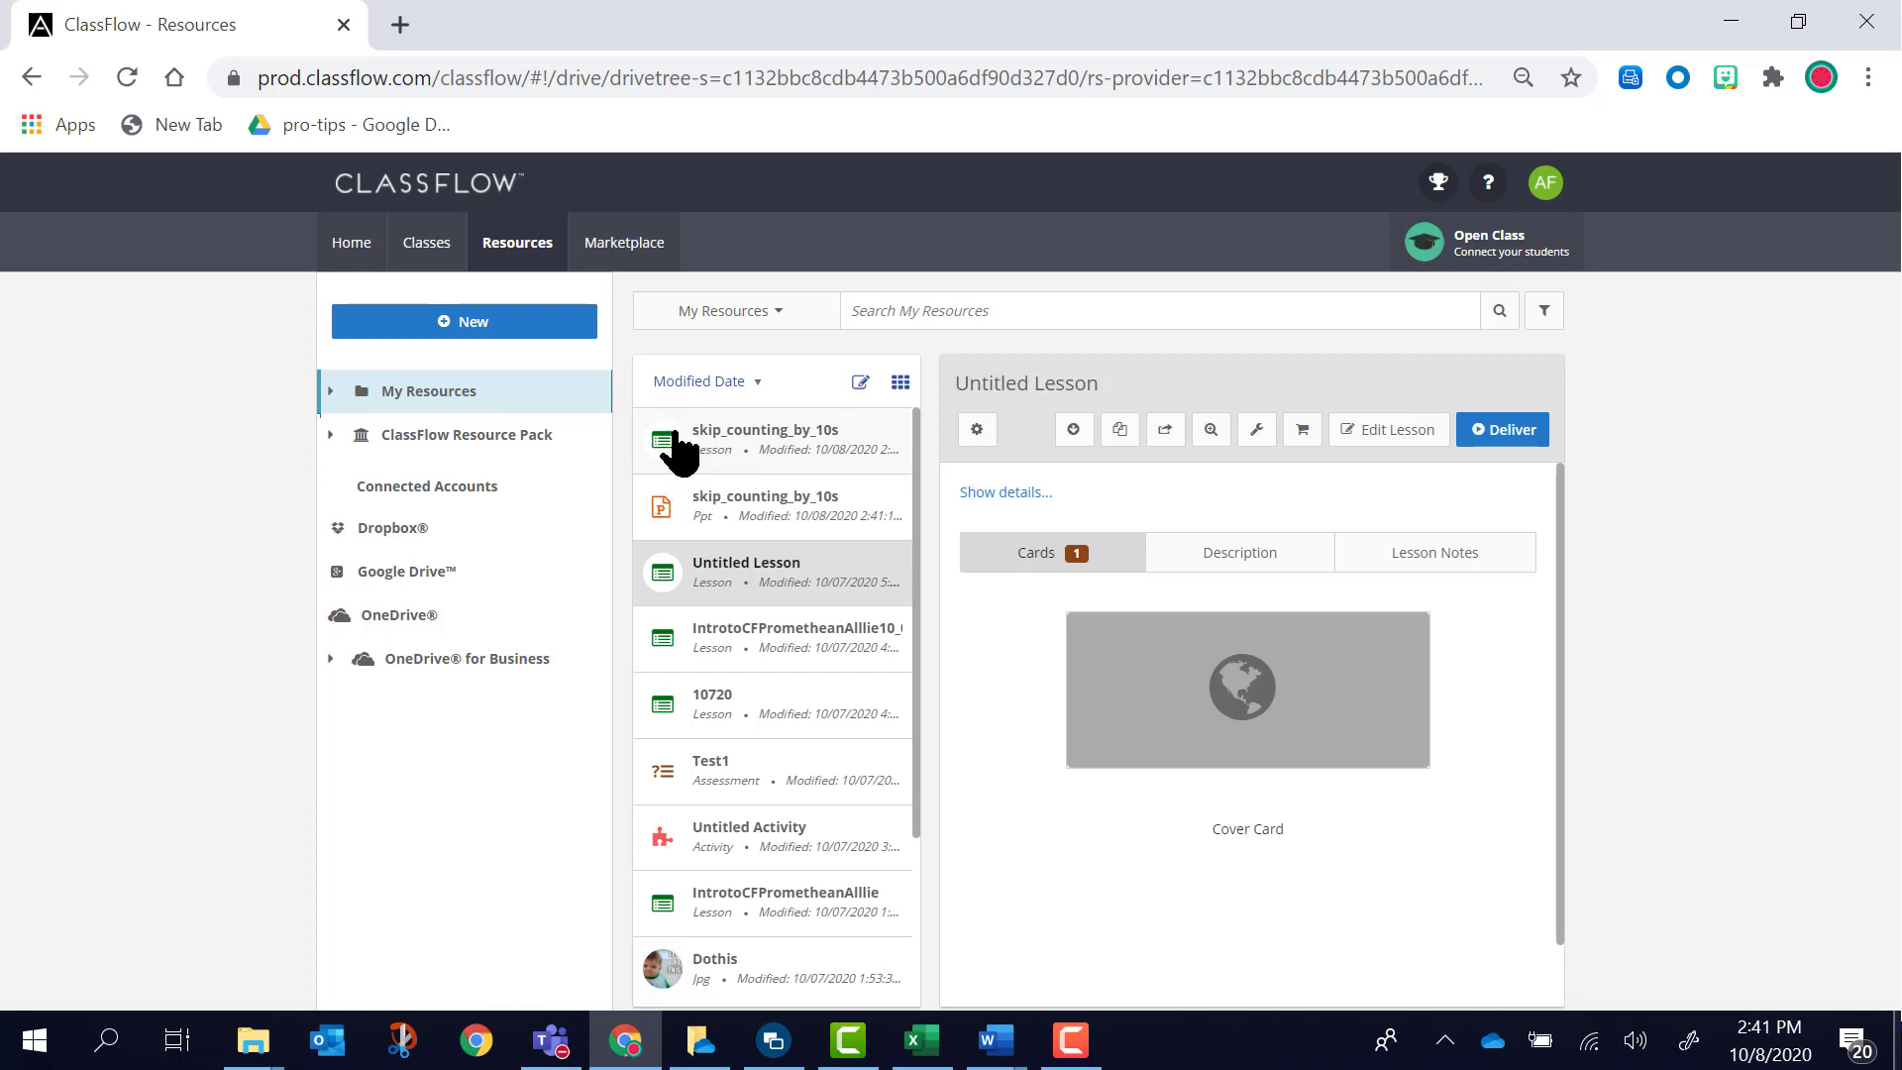
- Present the skip_counting_by_10s PowerPoint document to Open Class and exit without saving it as a new lesson
left_click(690, 514)
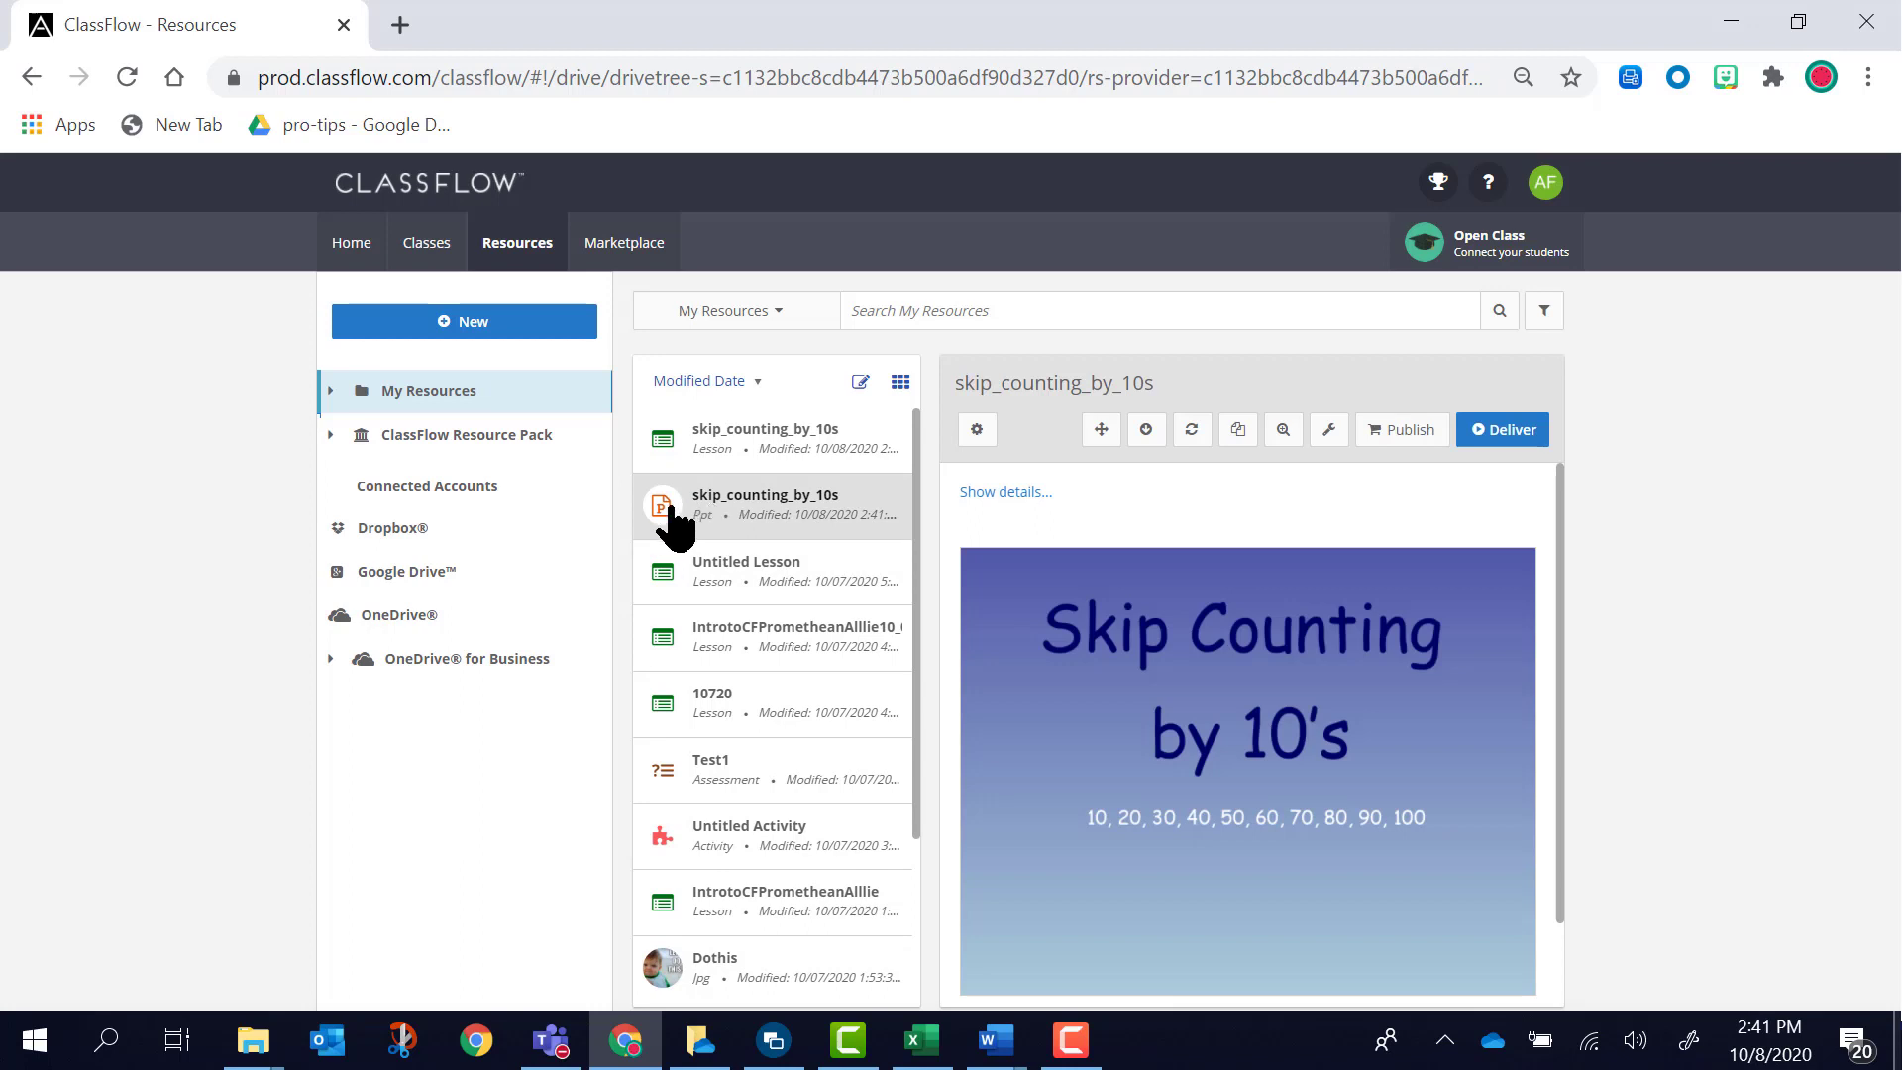
left_click(1492, 438)
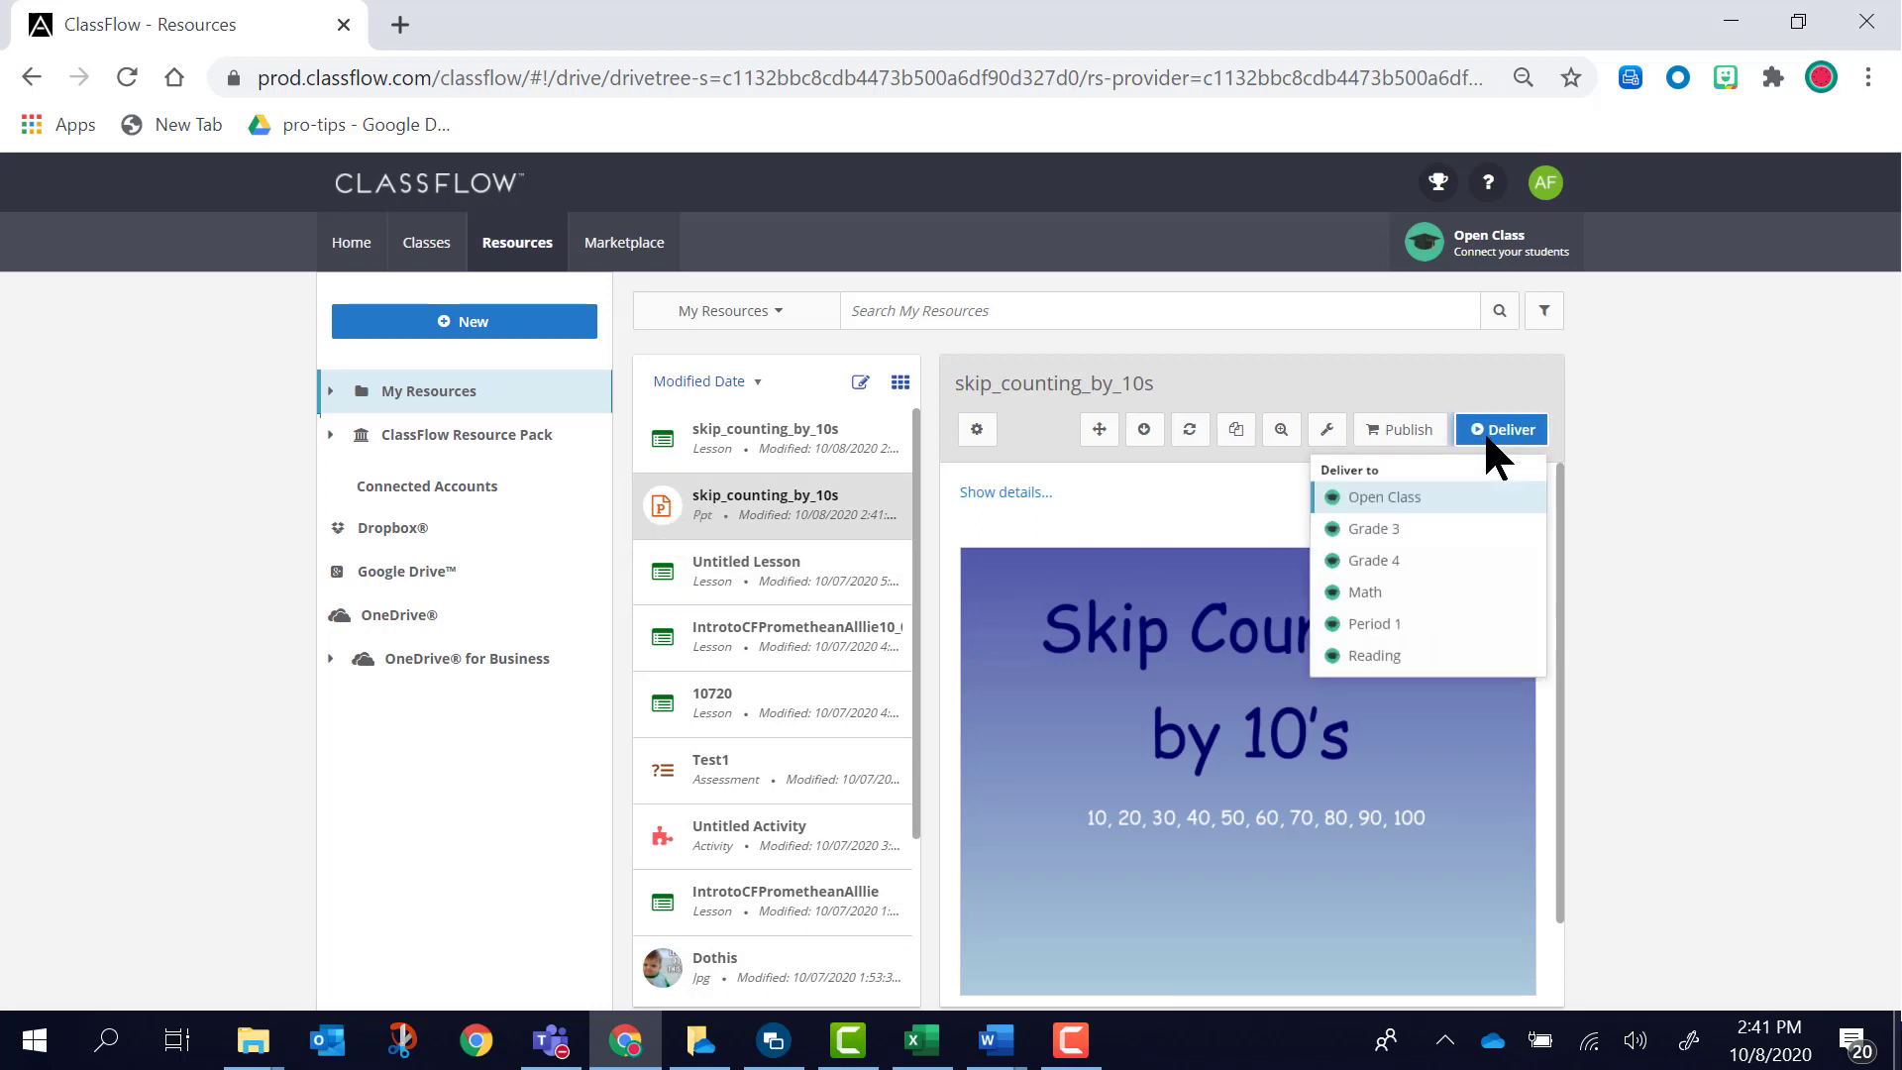
left_click(1401, 499)
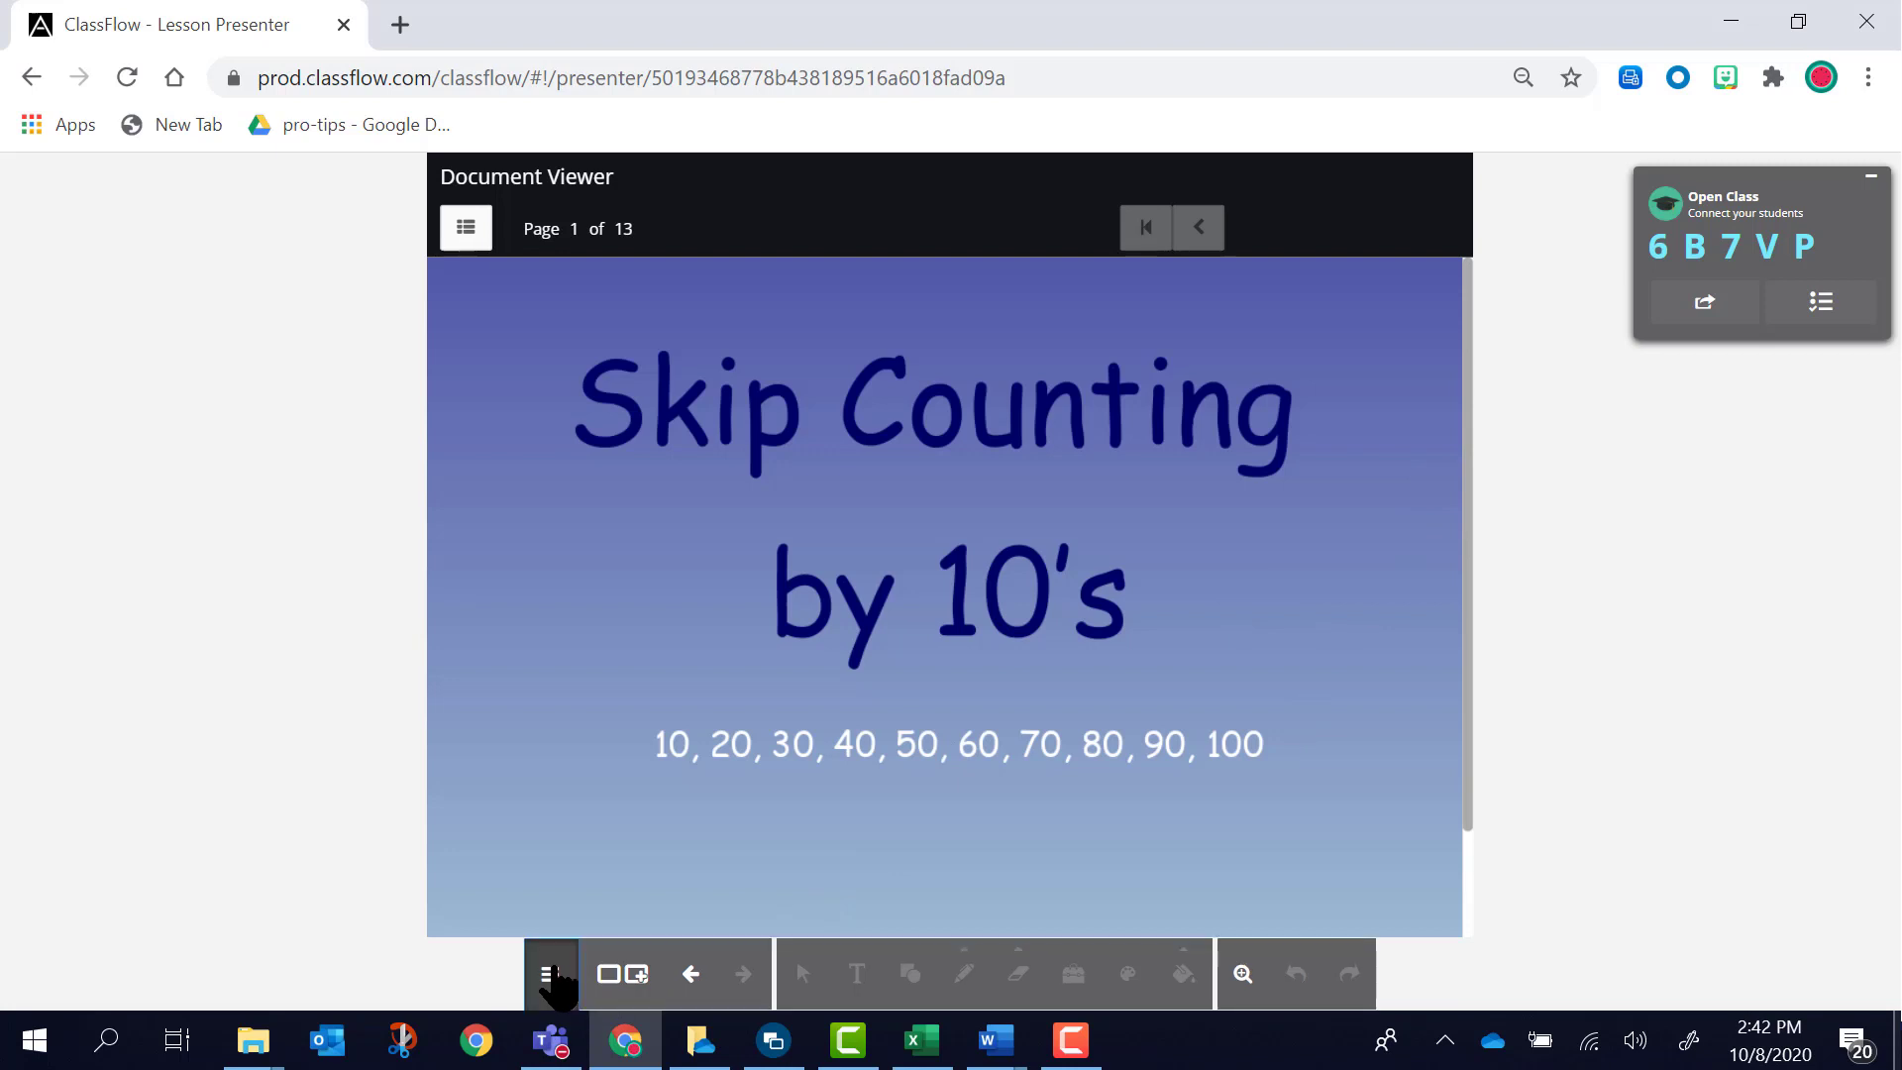
left_click(550, 977)
left_click(553, 919)
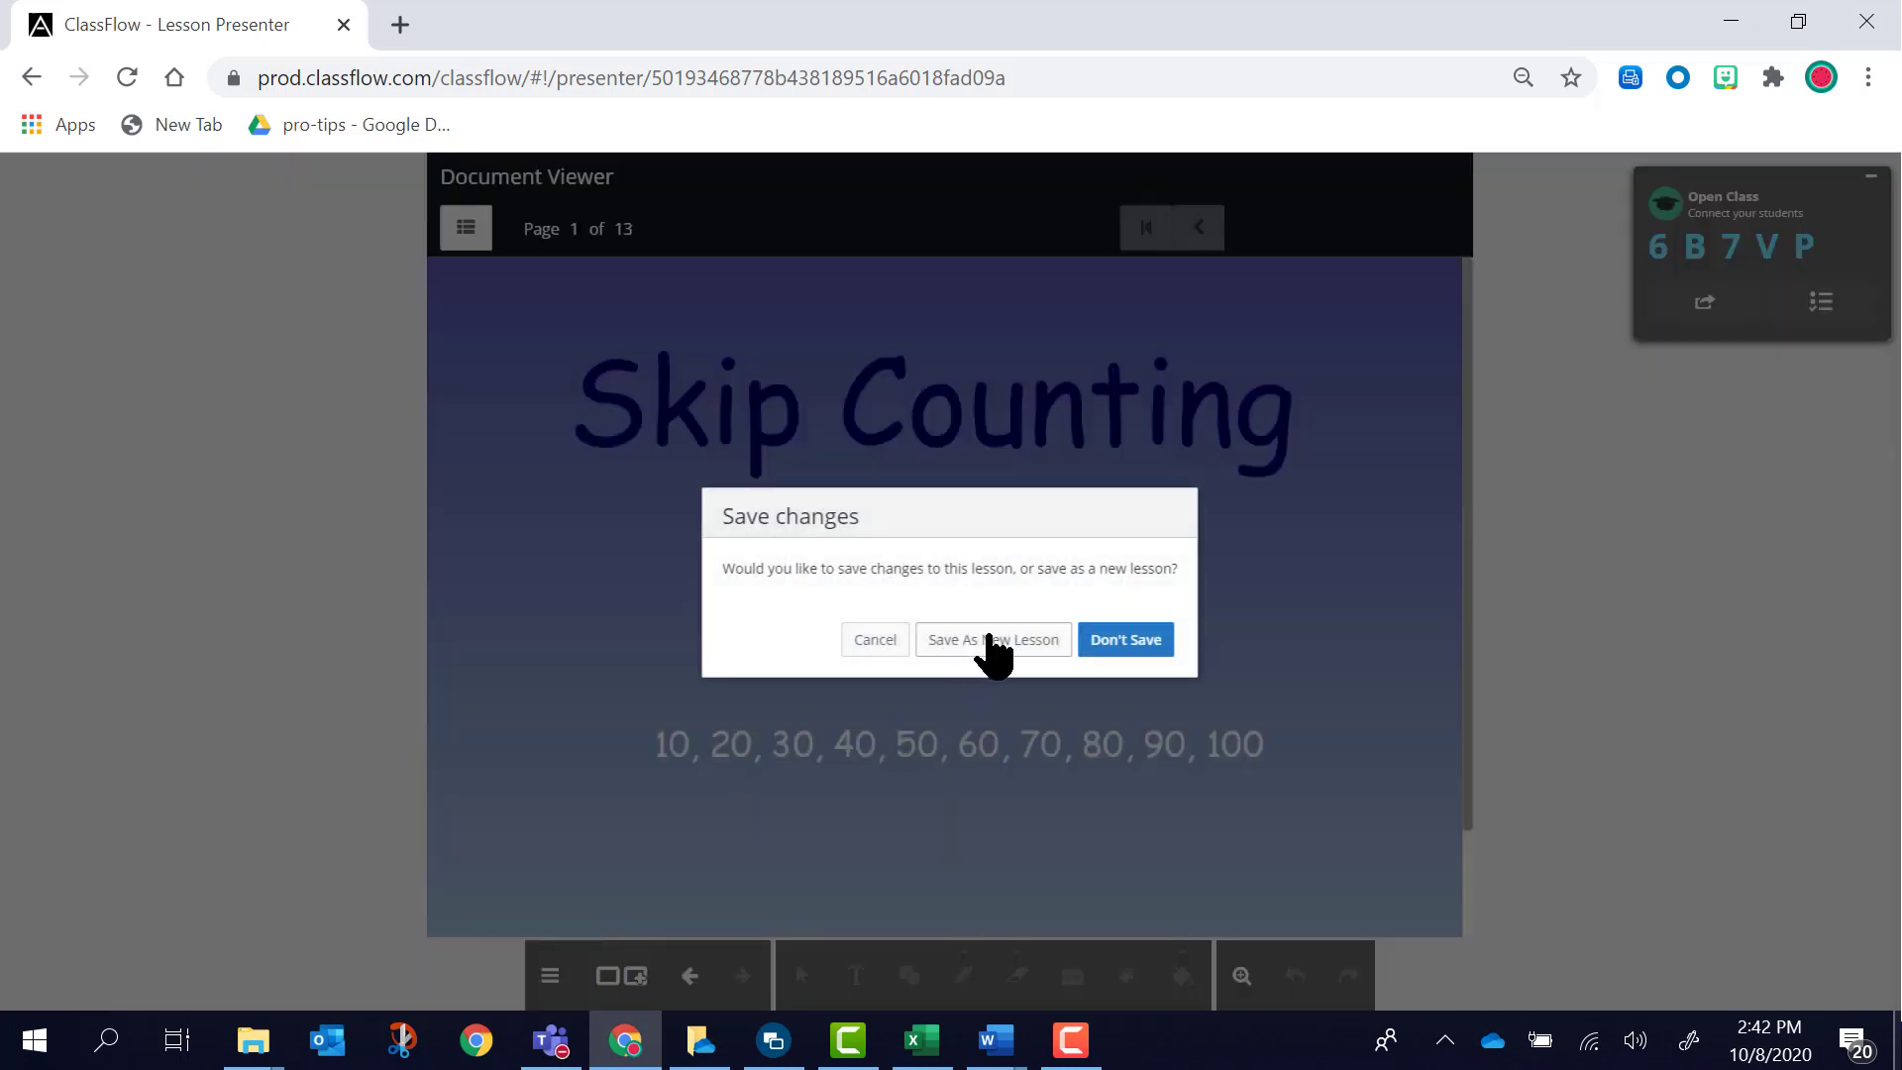
left_click(1102, 639)
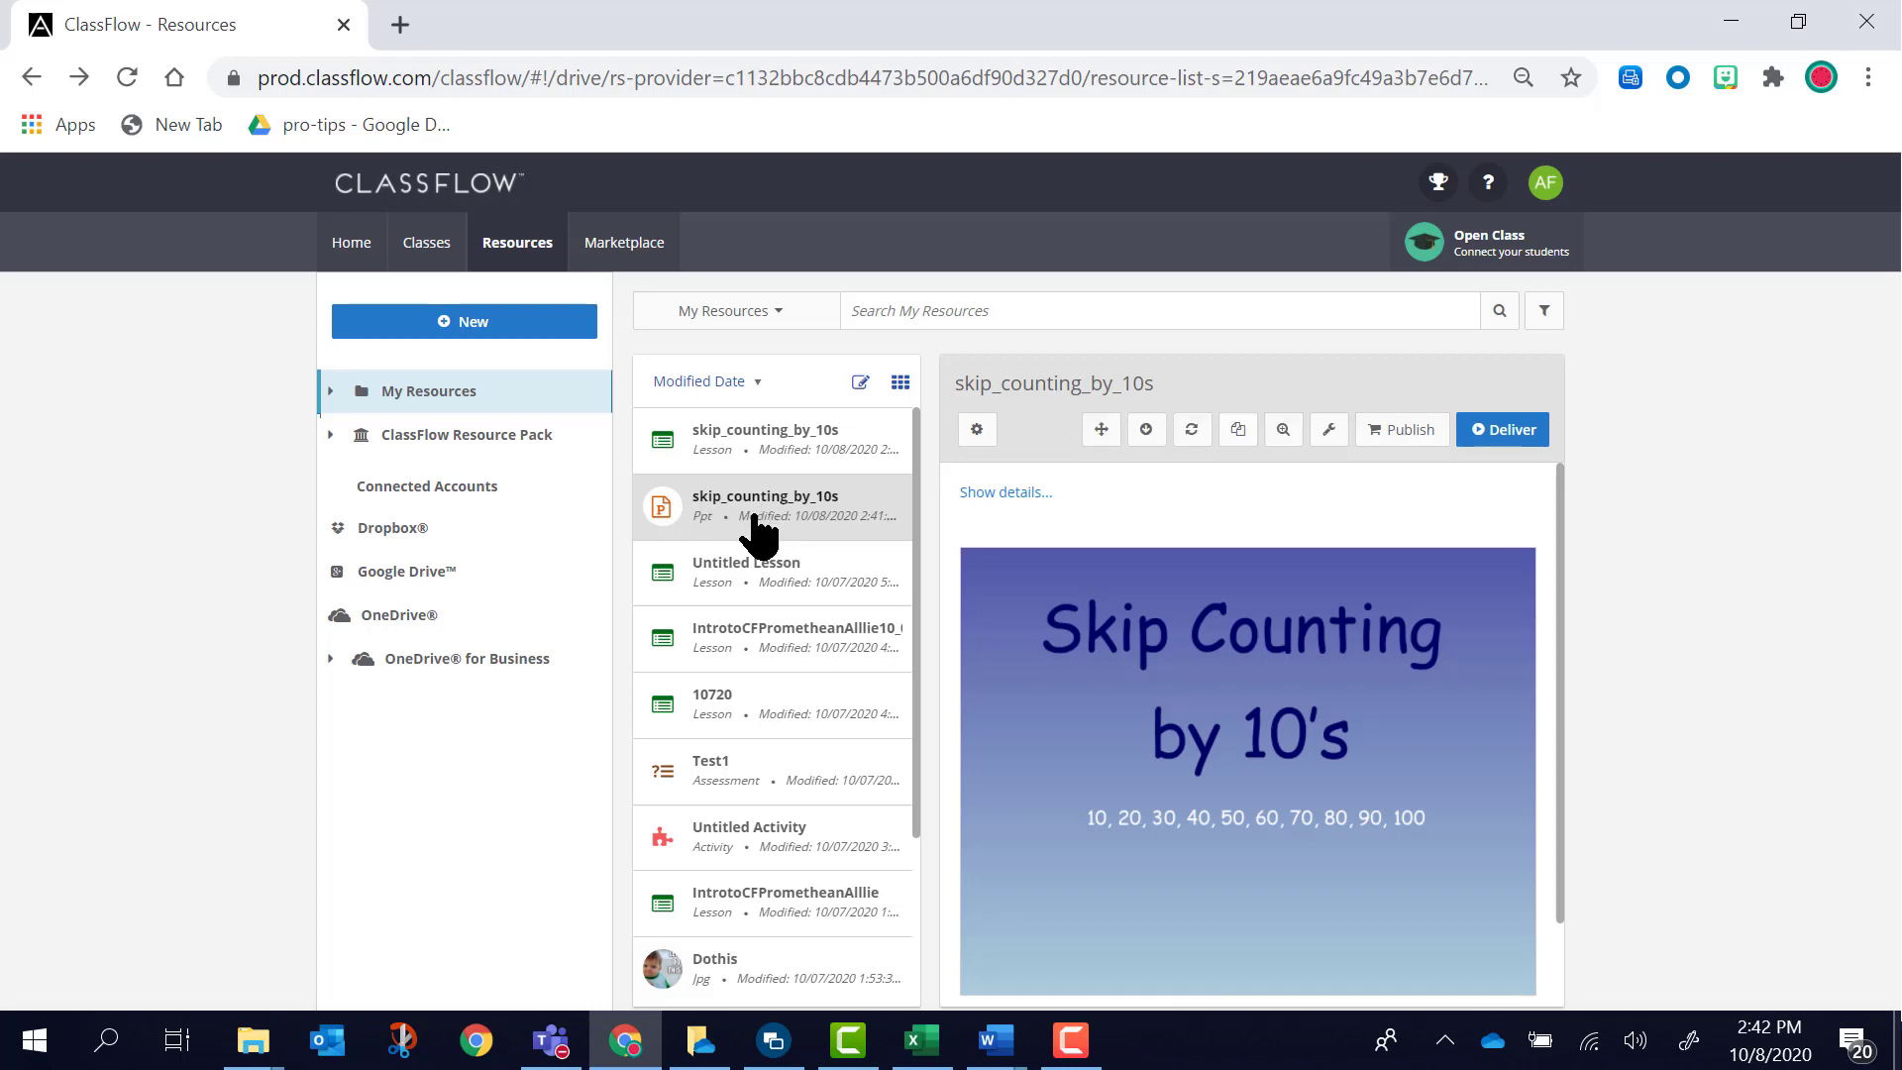
- Delete the skip_counting_by_10s PowerPoint document from My Resources
left_click(979, 432)
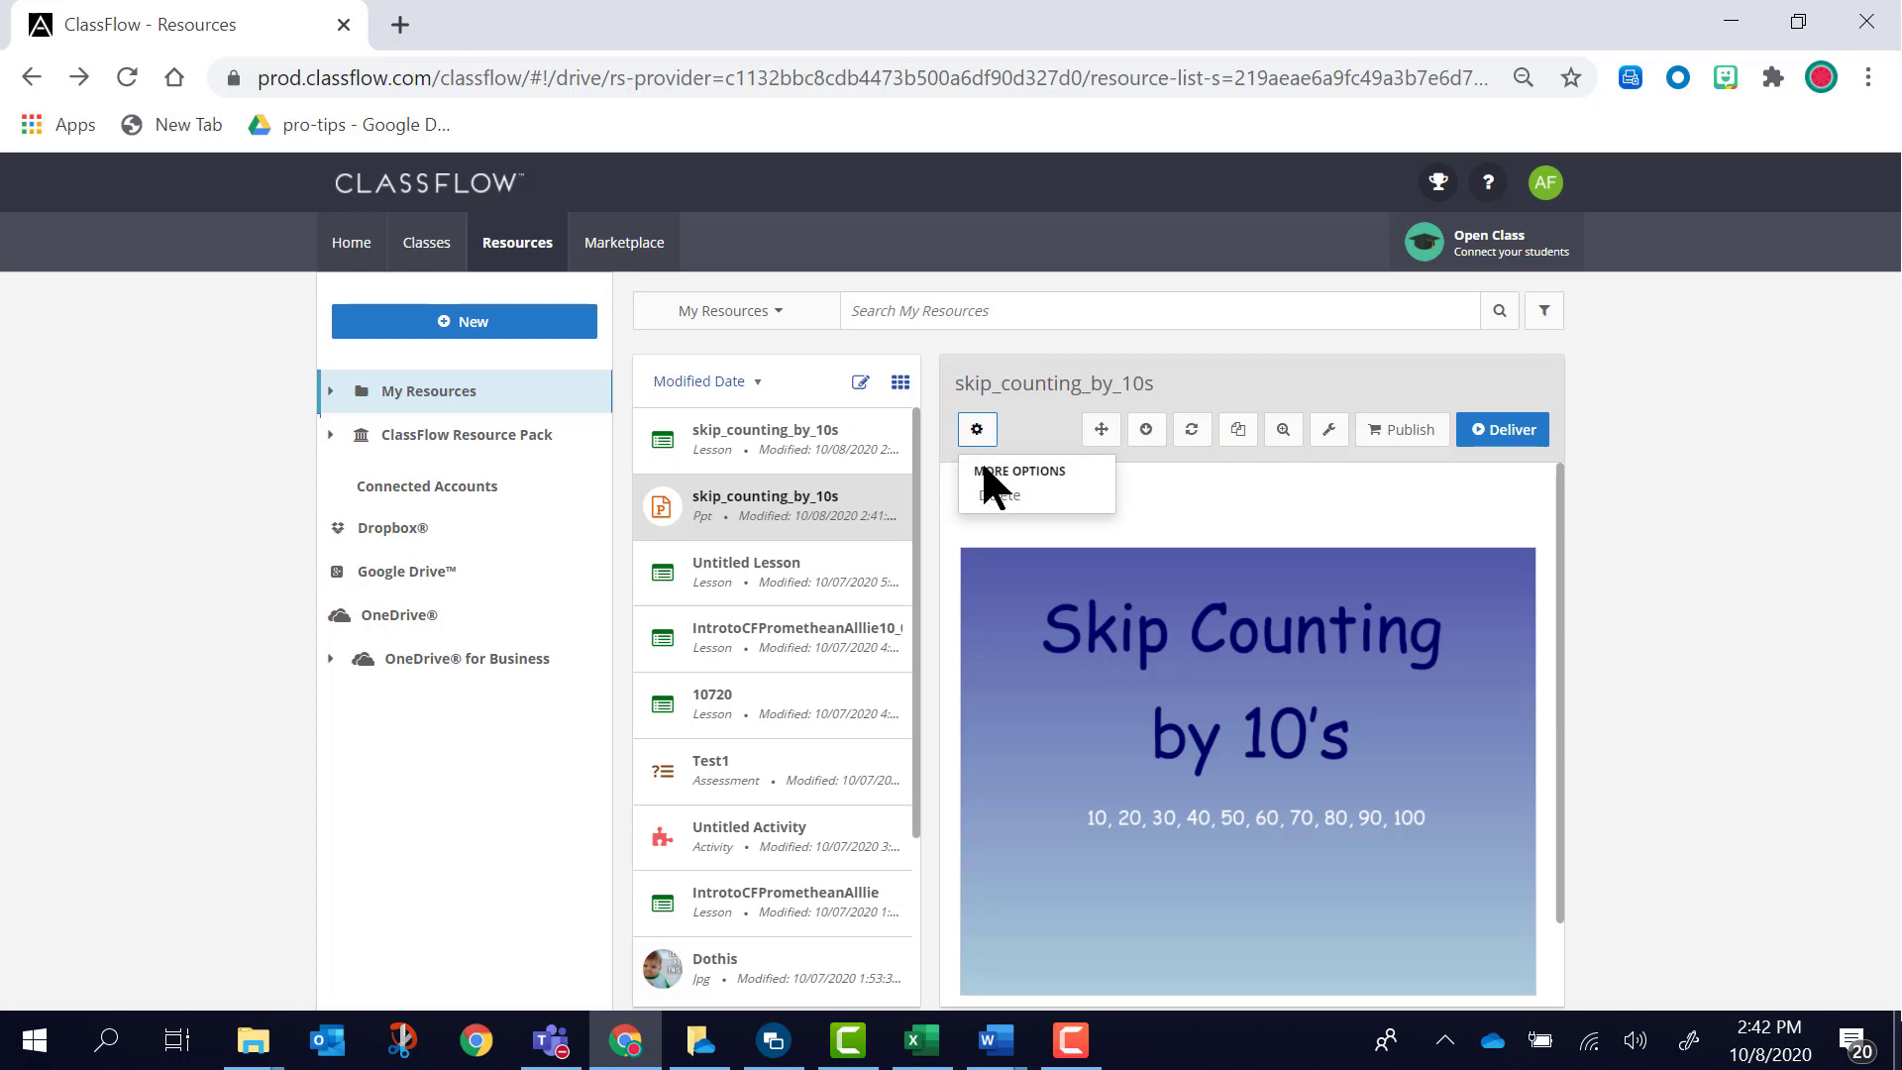
left_click(998, 495)
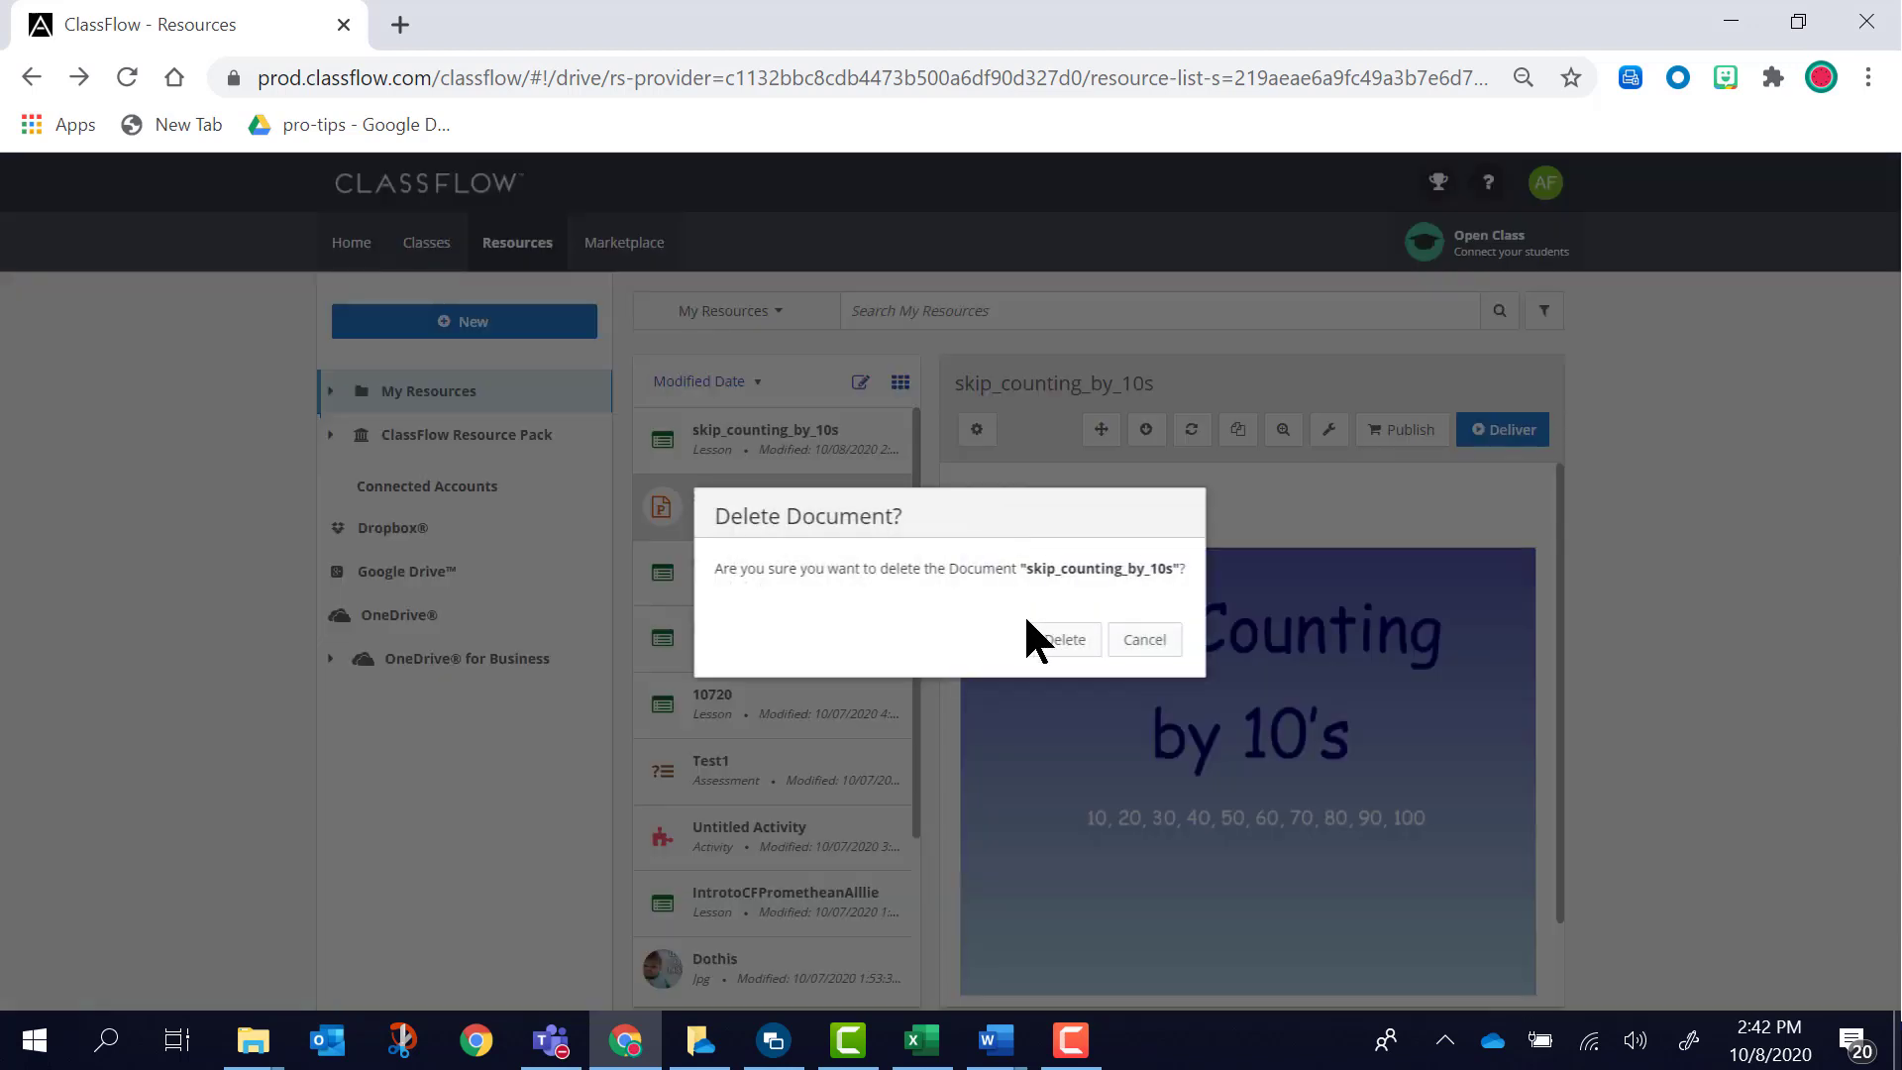
left_click(1062, 642)
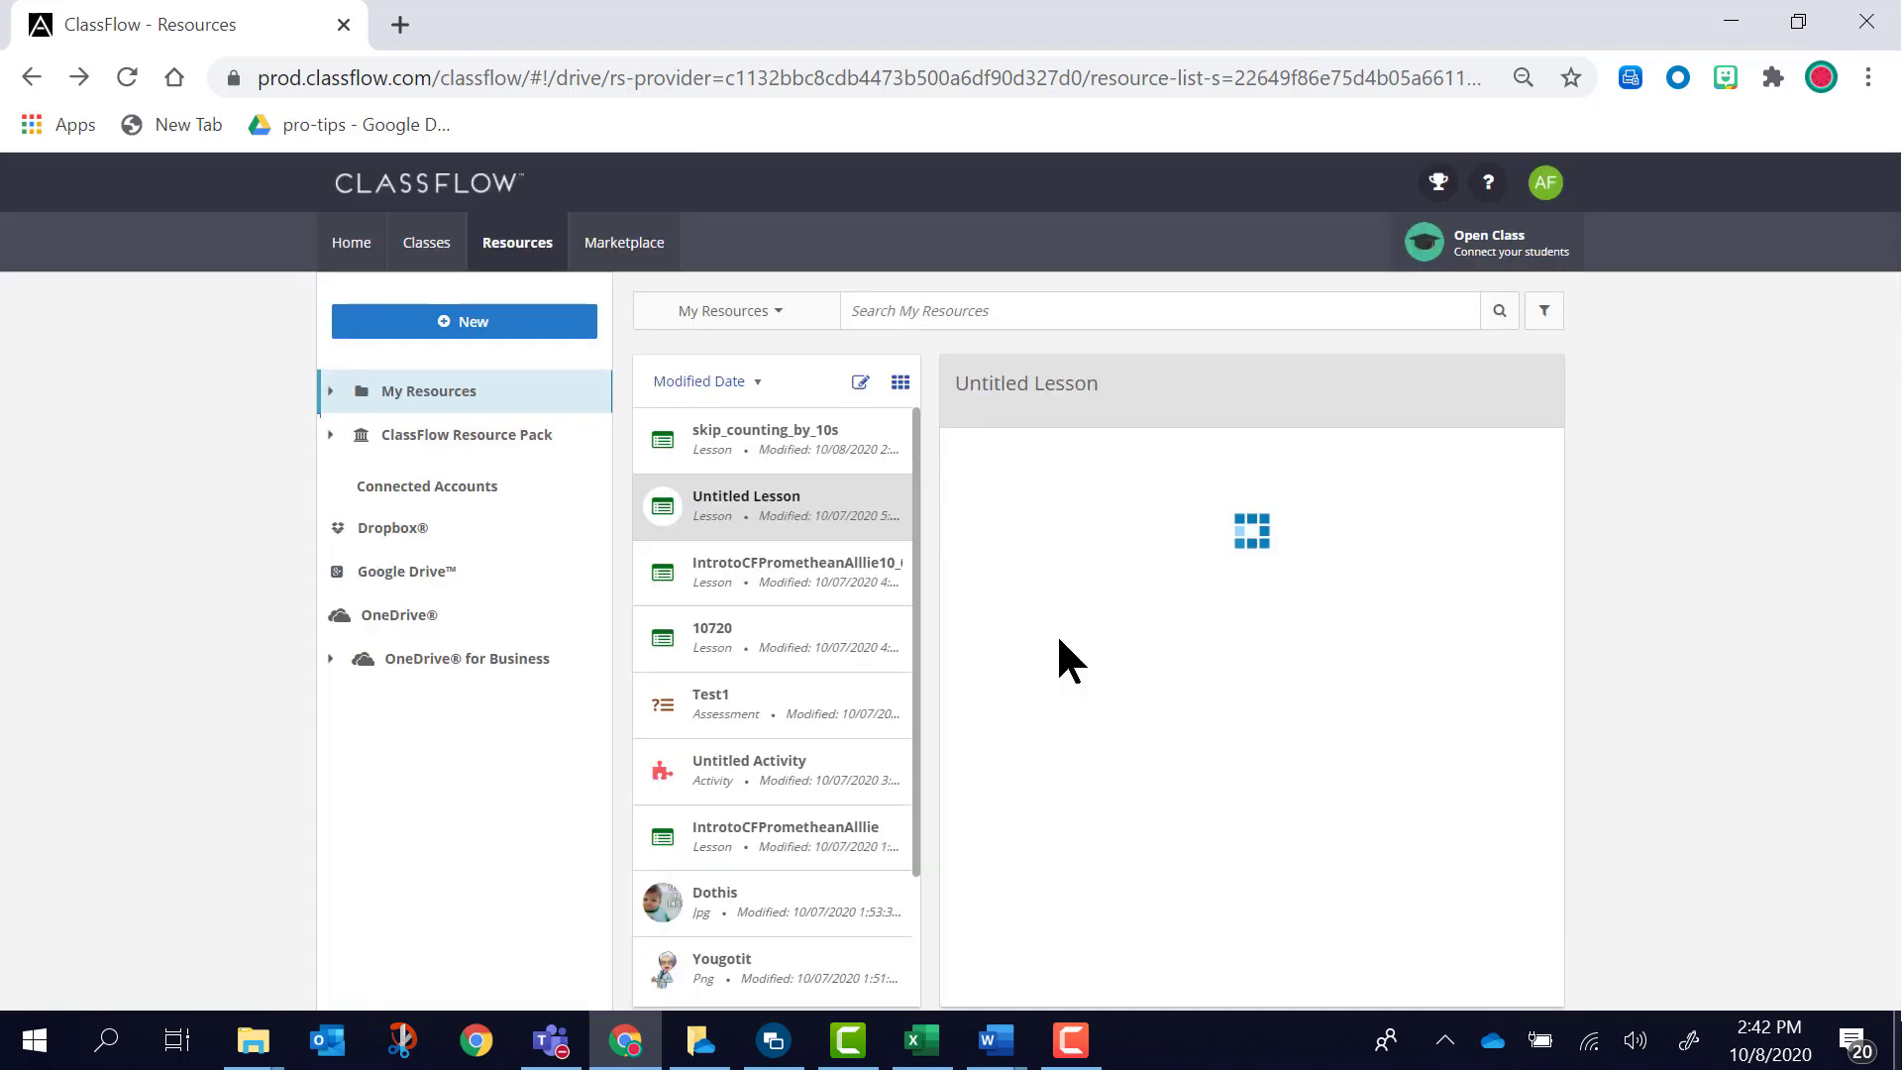
- Open the converted skip_counting_by_10s lesson for editing and shift the slide images on cards 1, 2 and 3 slightly downward
left_click(726, 453)
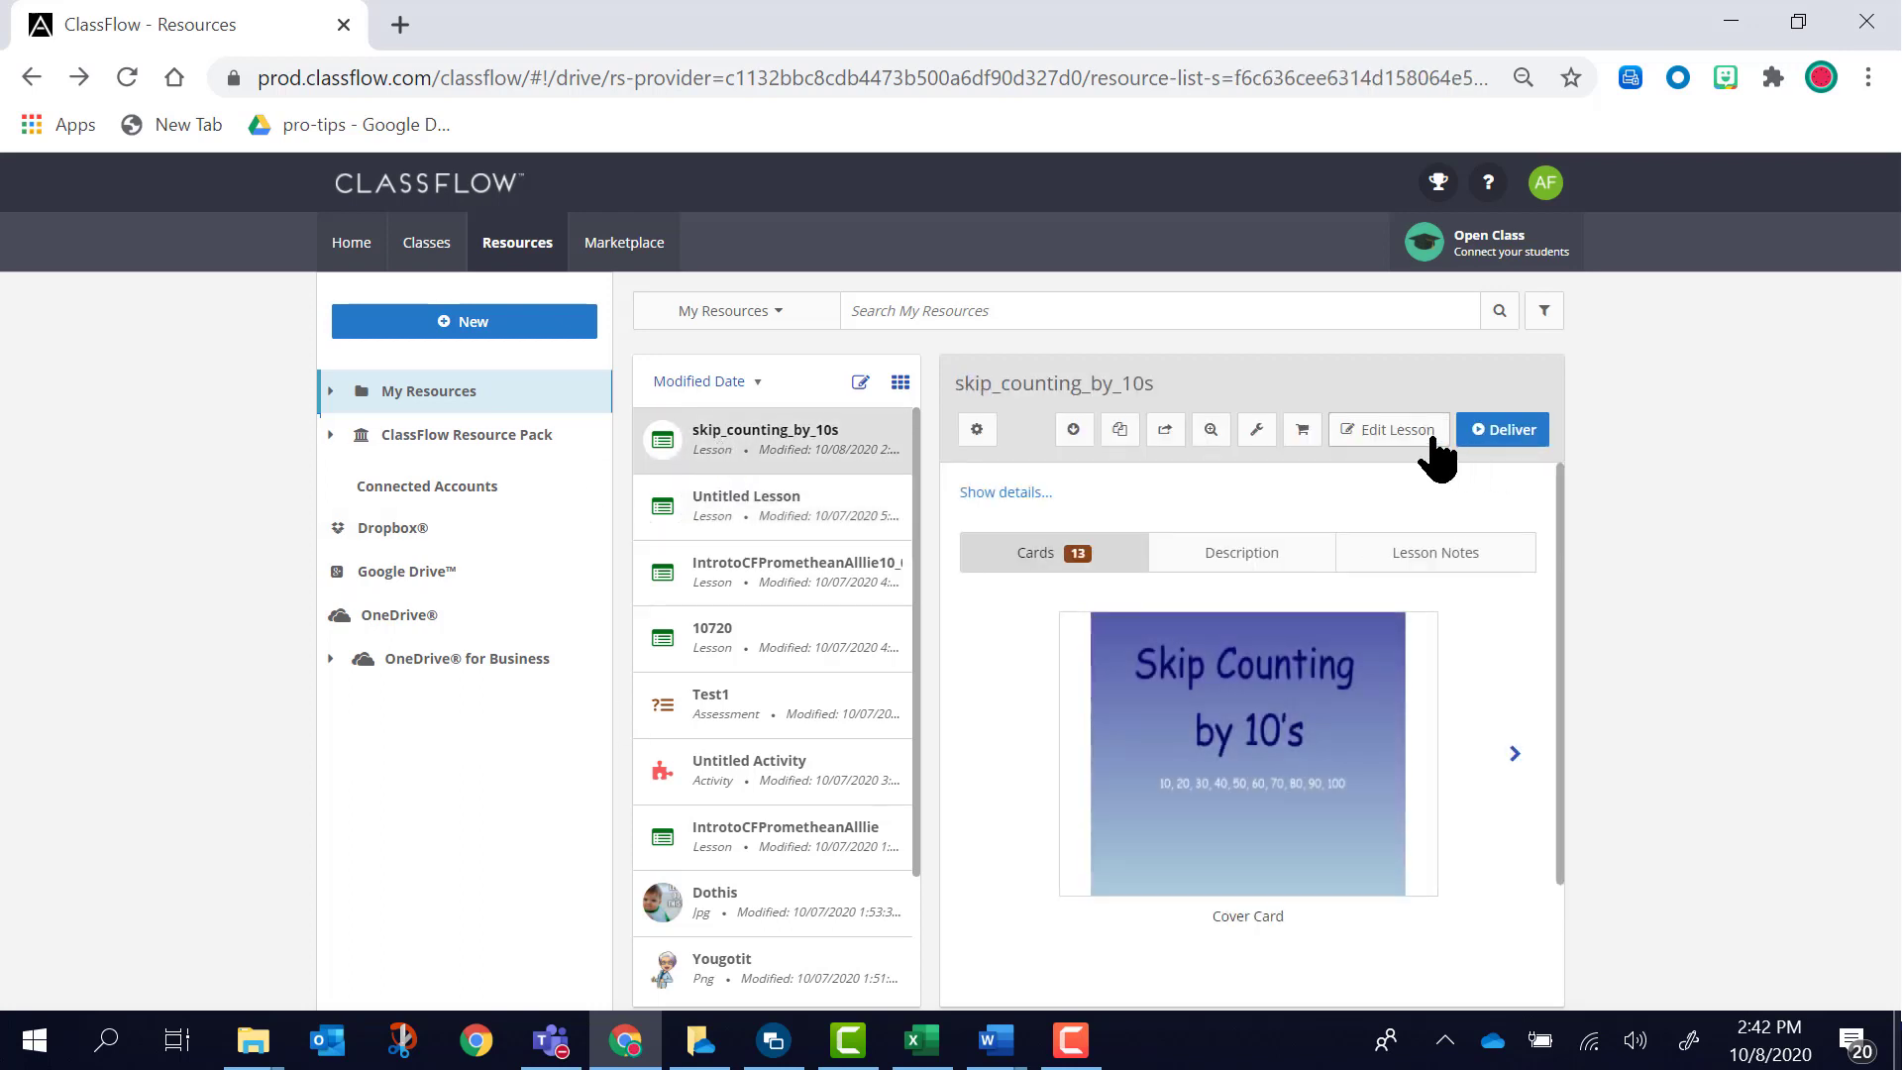
left_click(1421, 434)
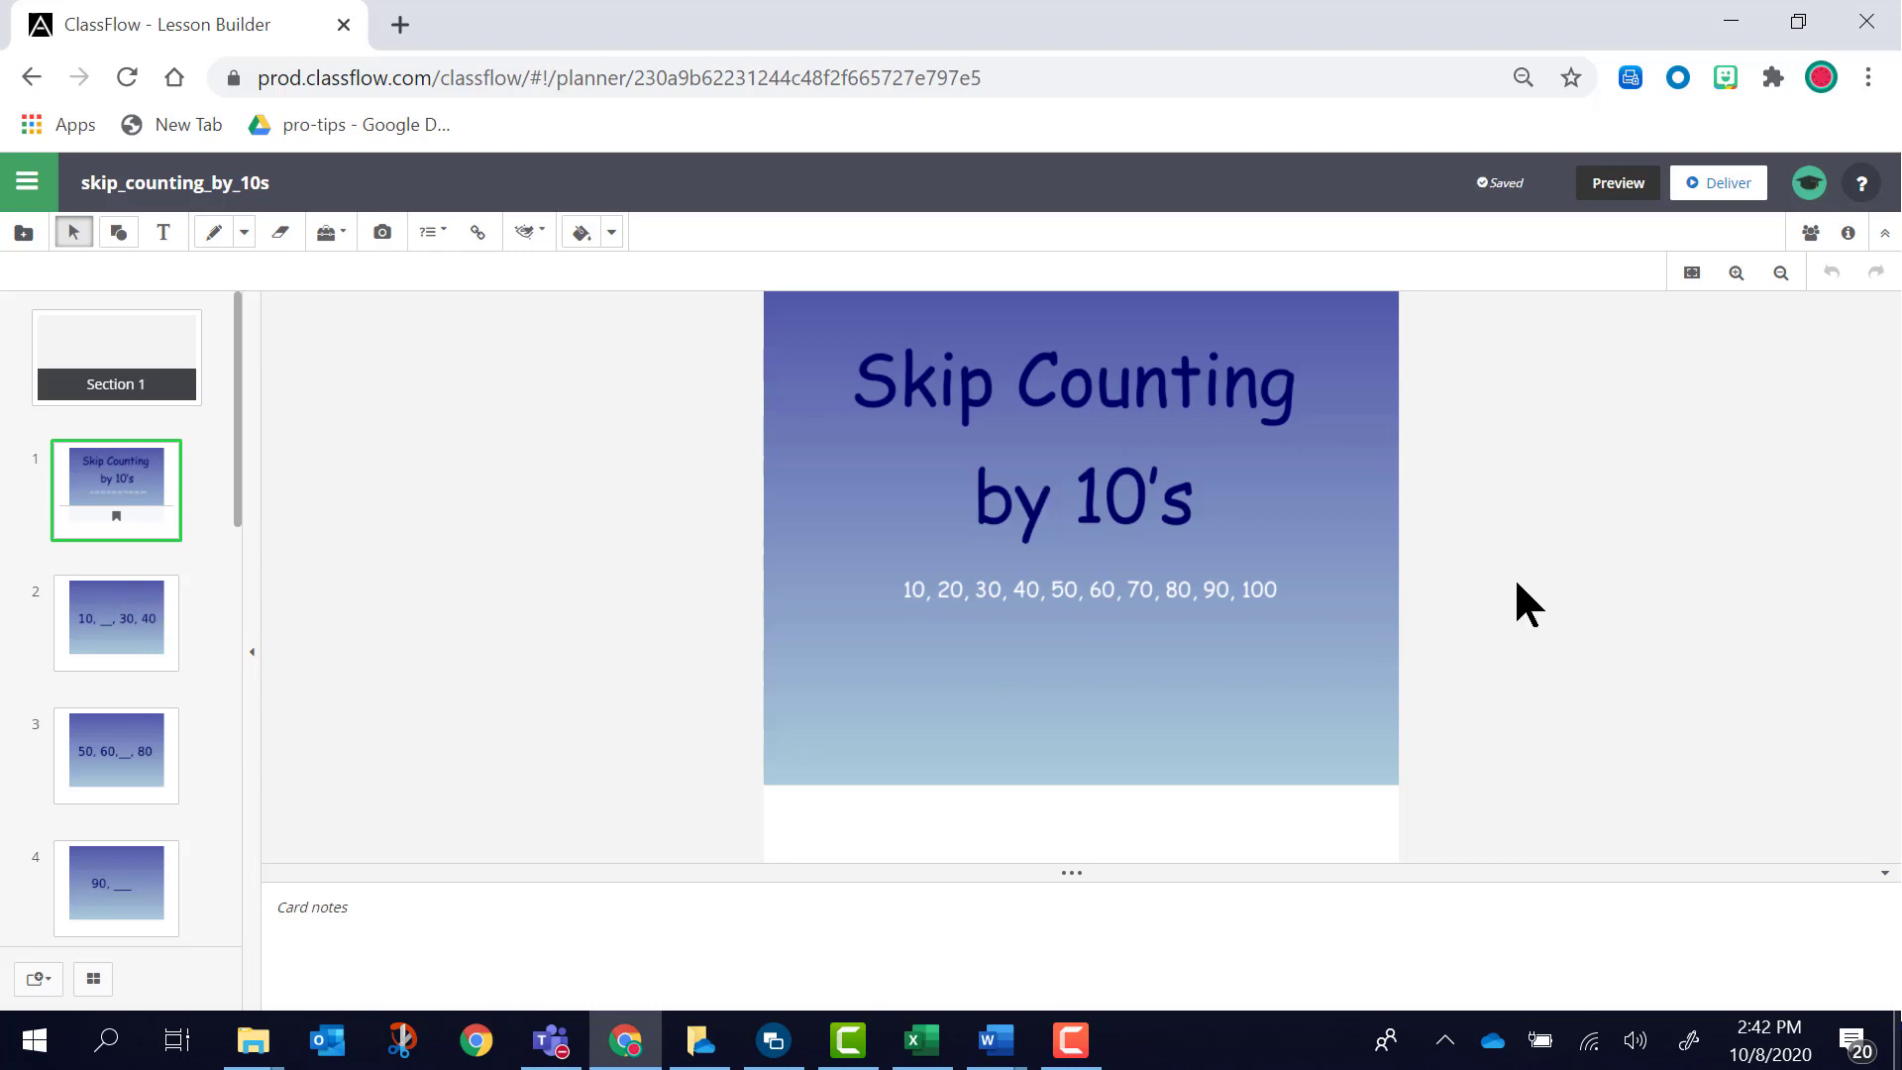
left_click(1215, 644)
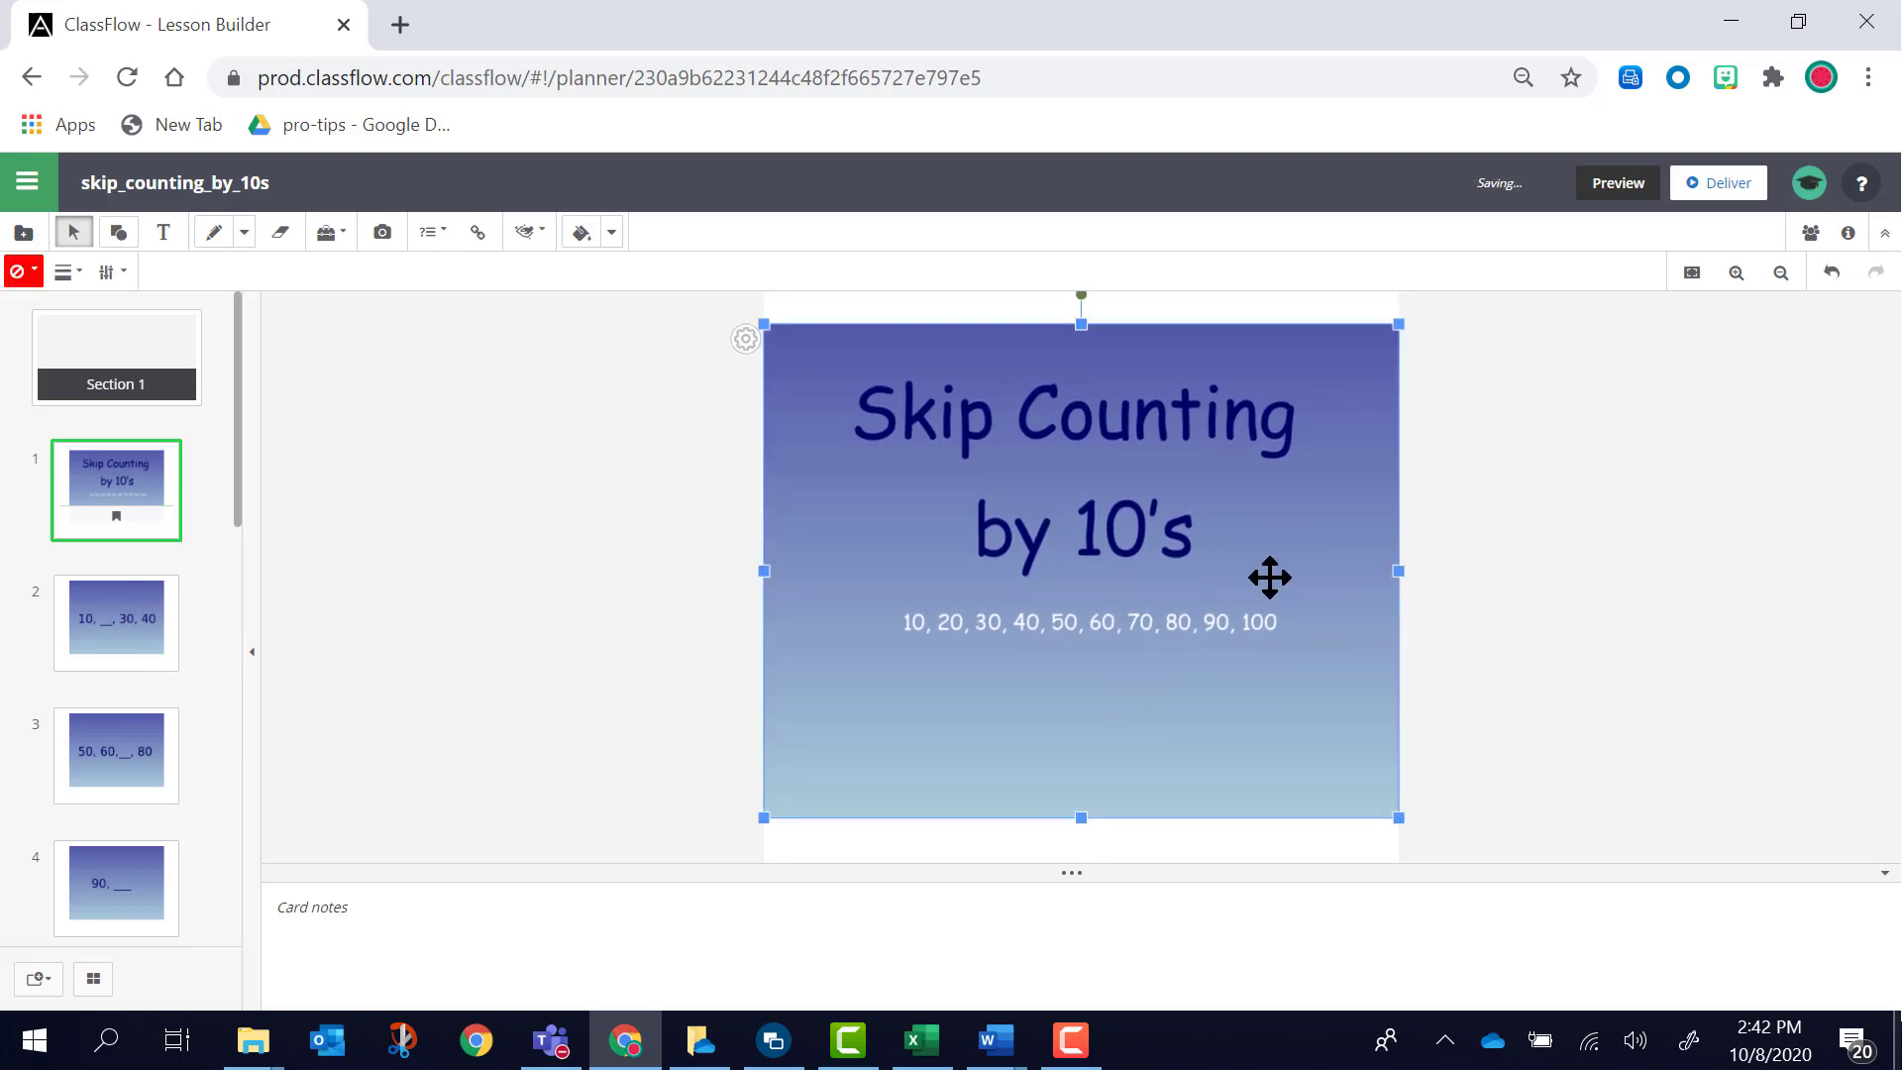
left_click(124, 662)
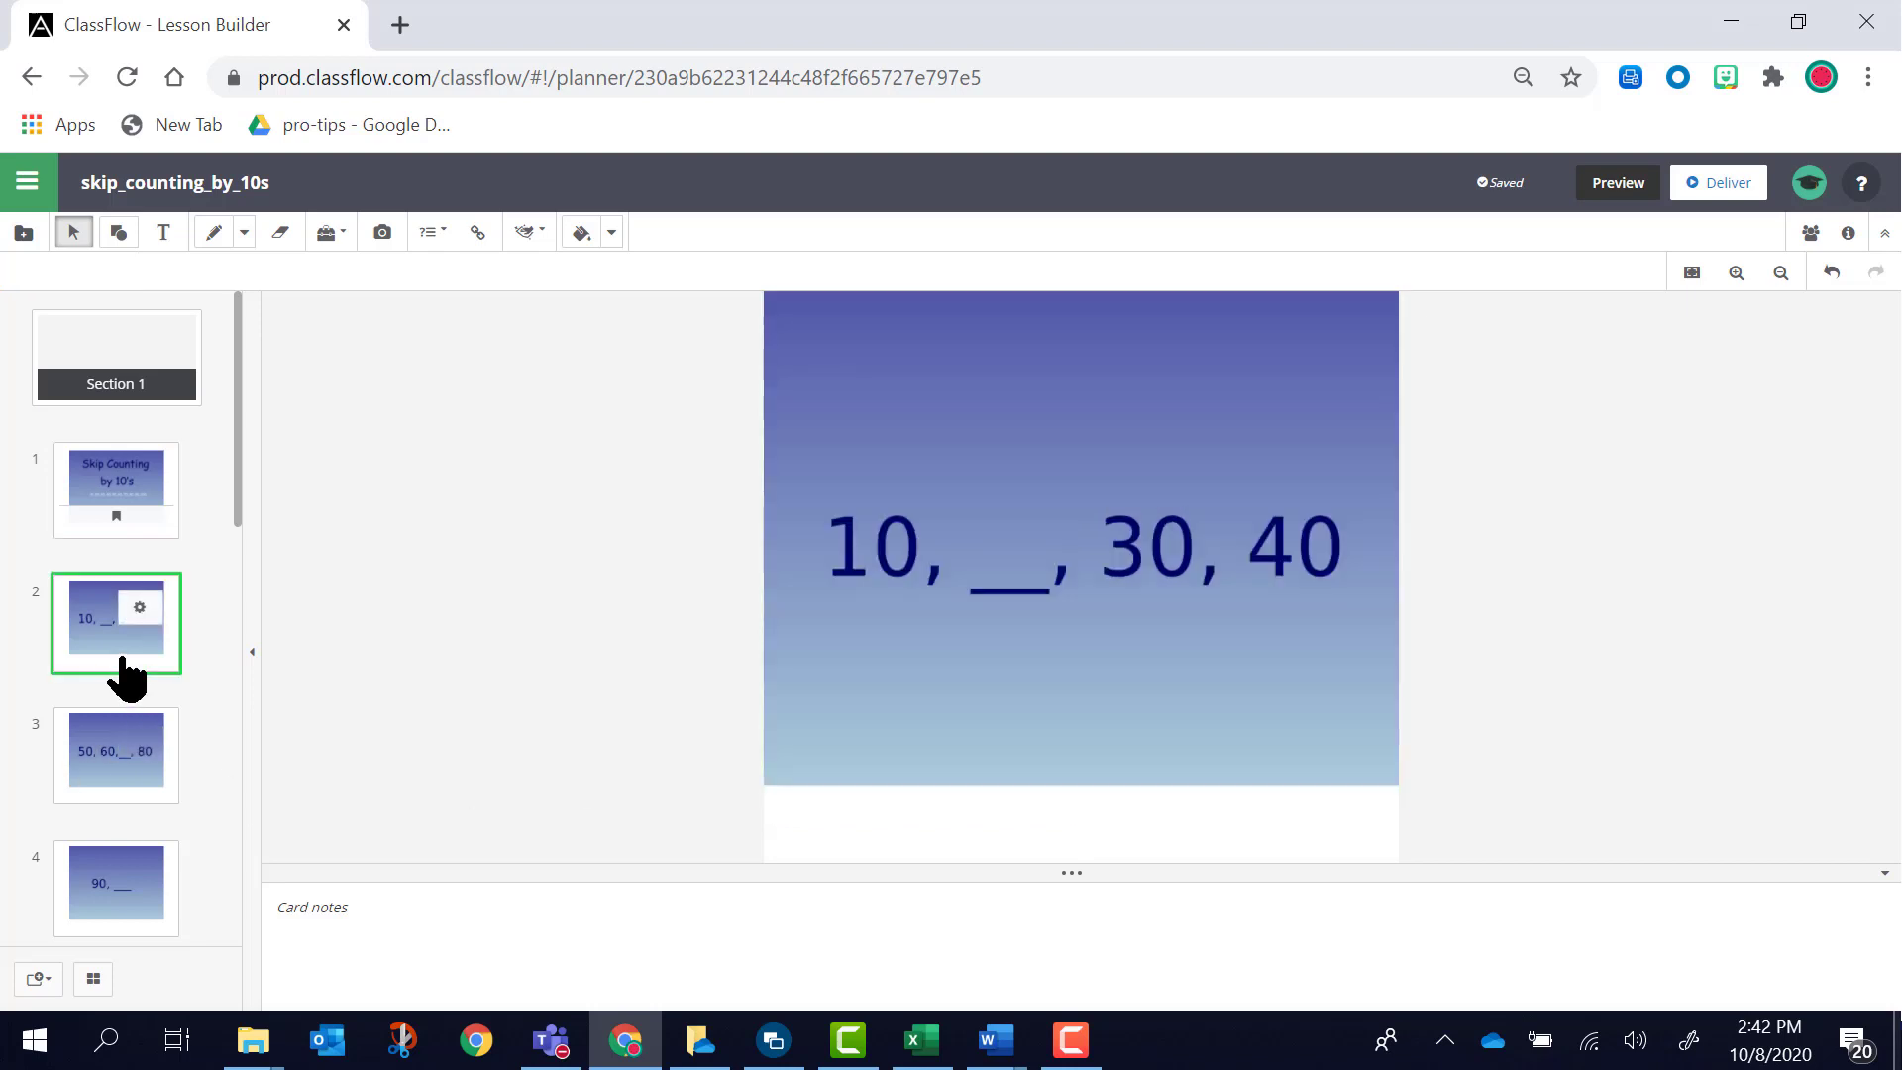
left_click(1245, 544)
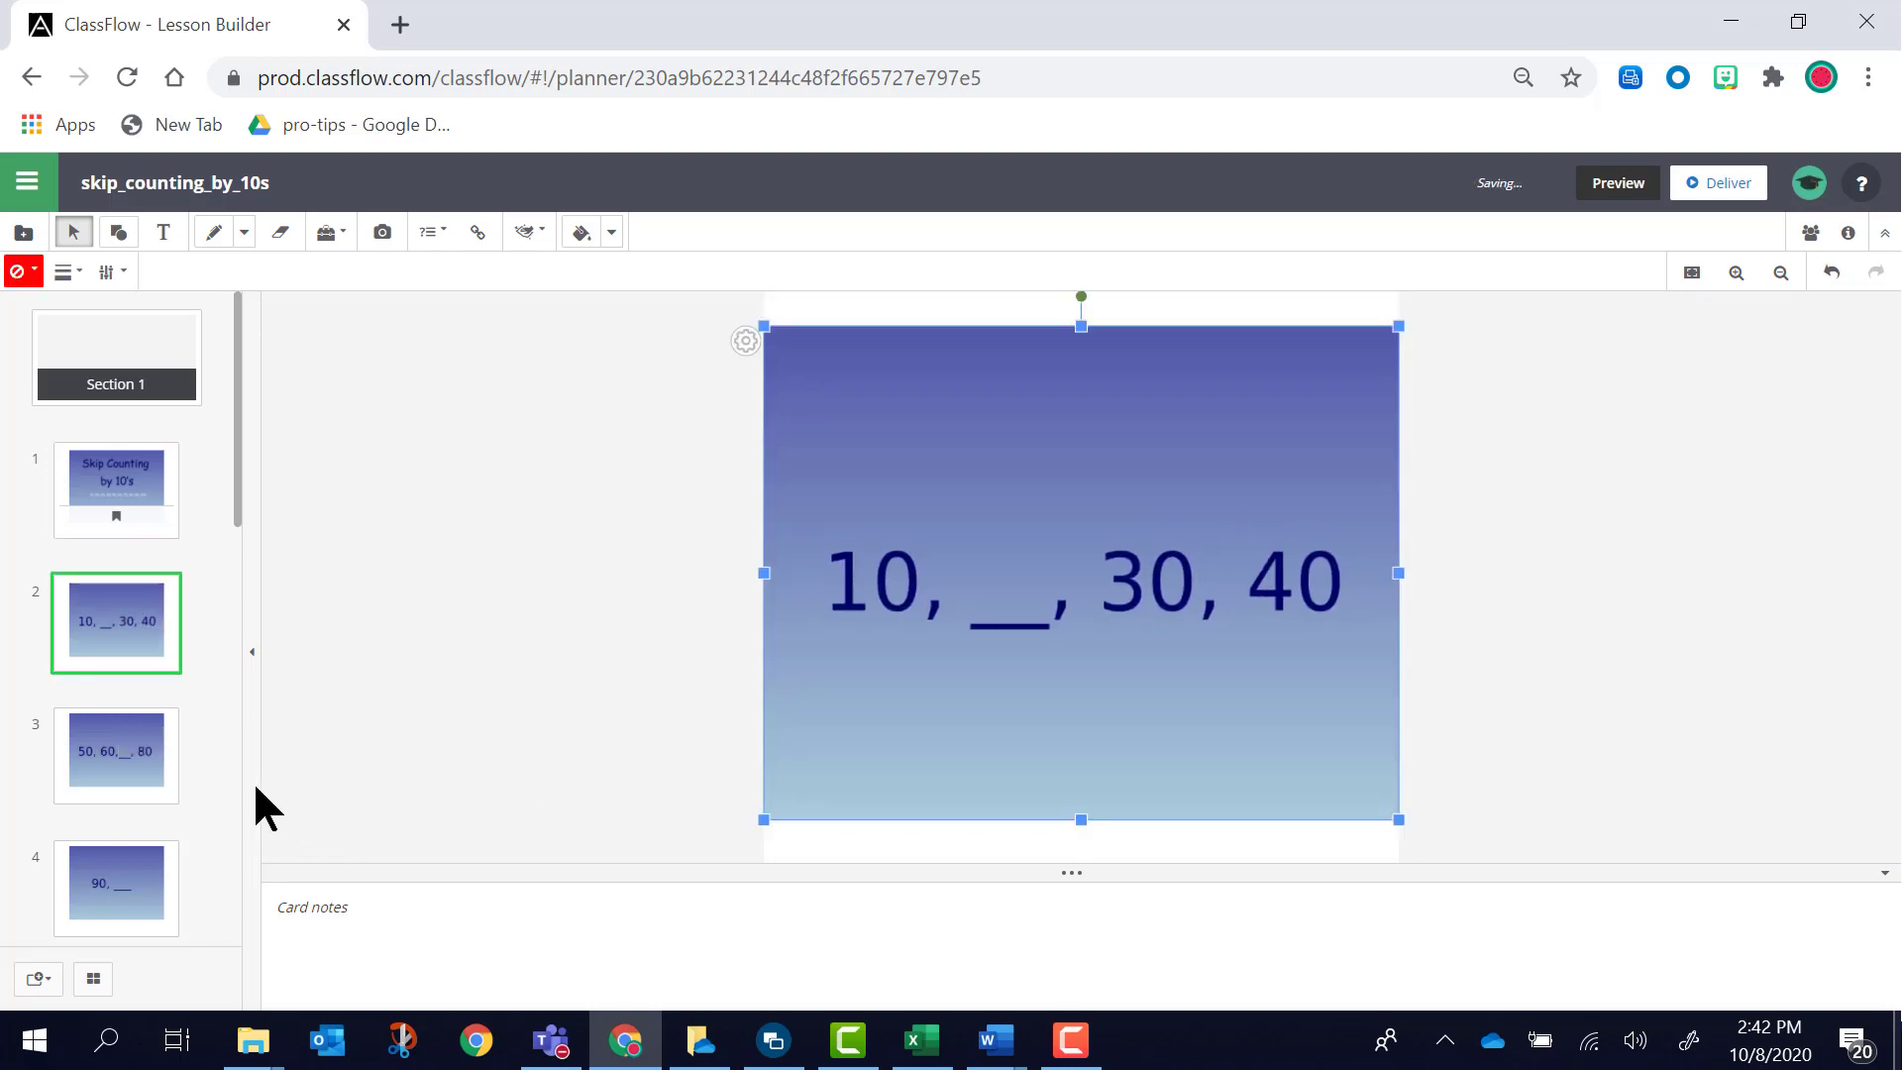
left_click(147, 777)
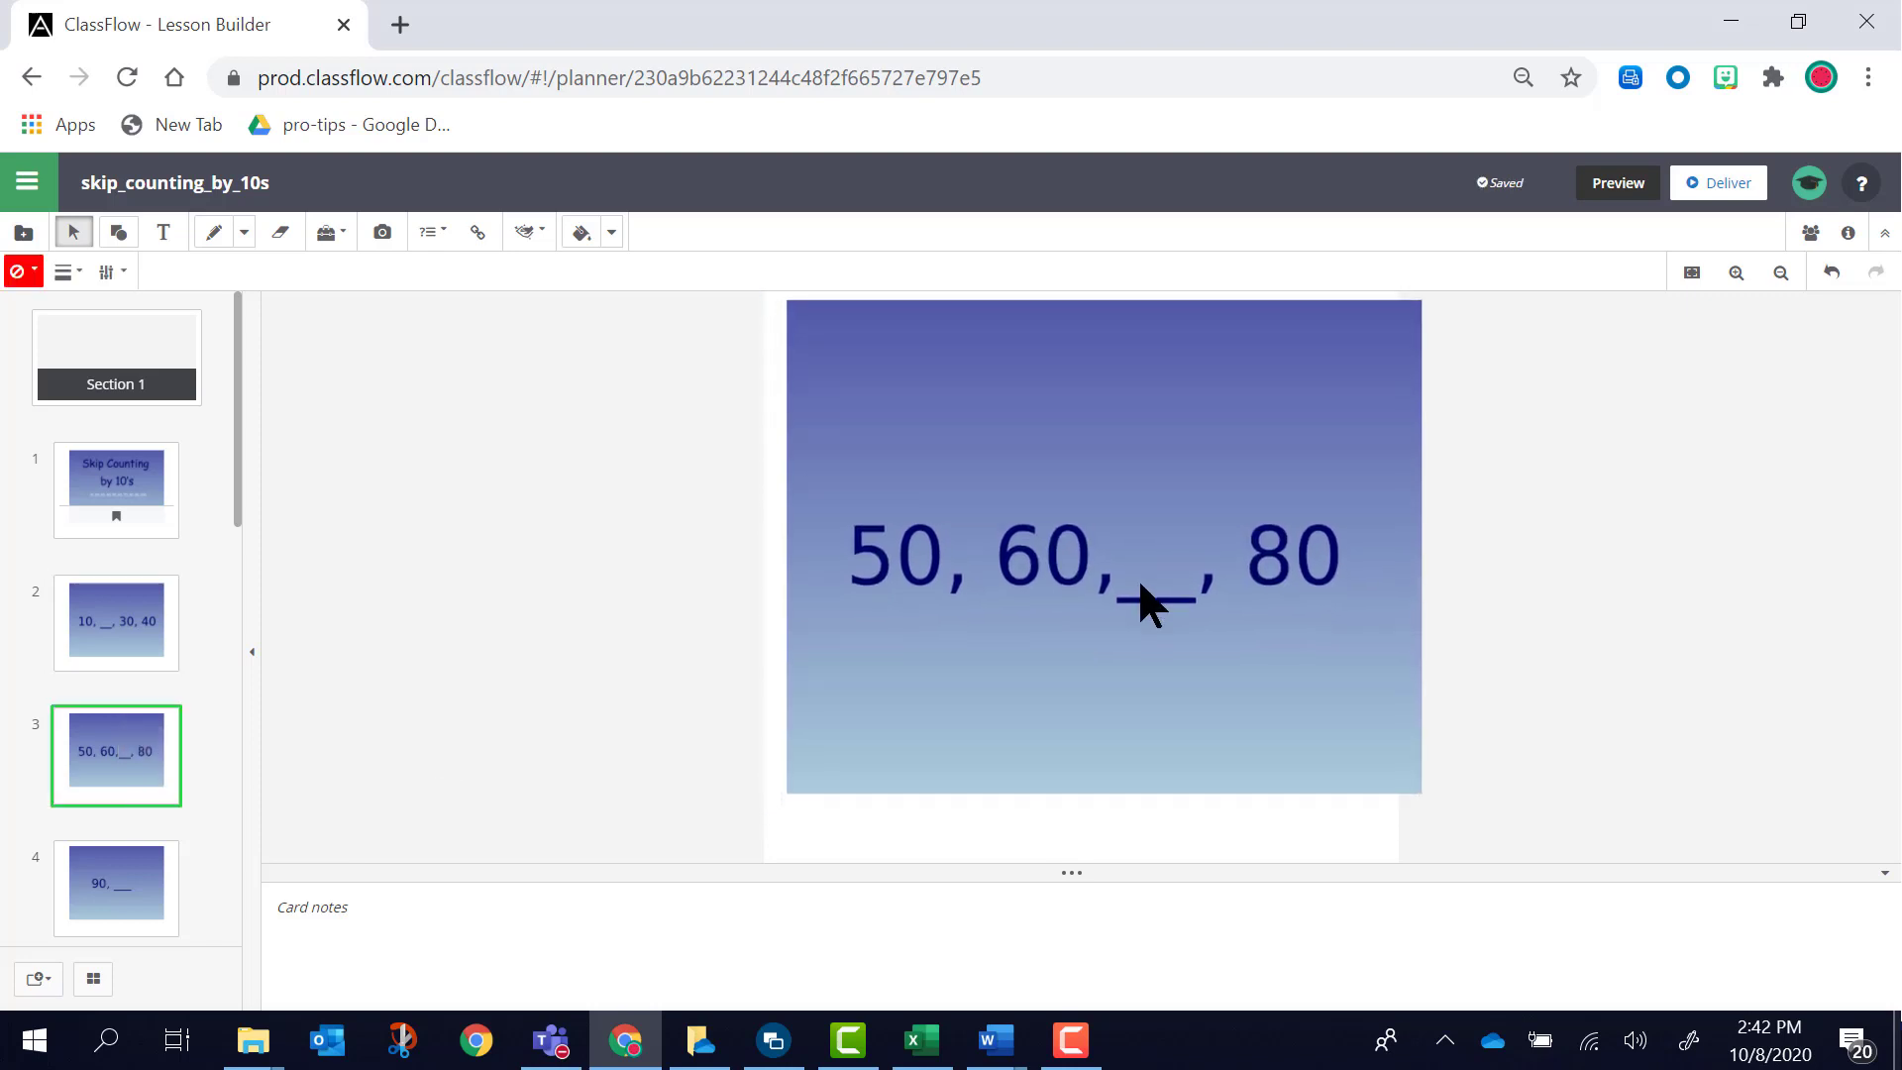
left_click(1123, 605)
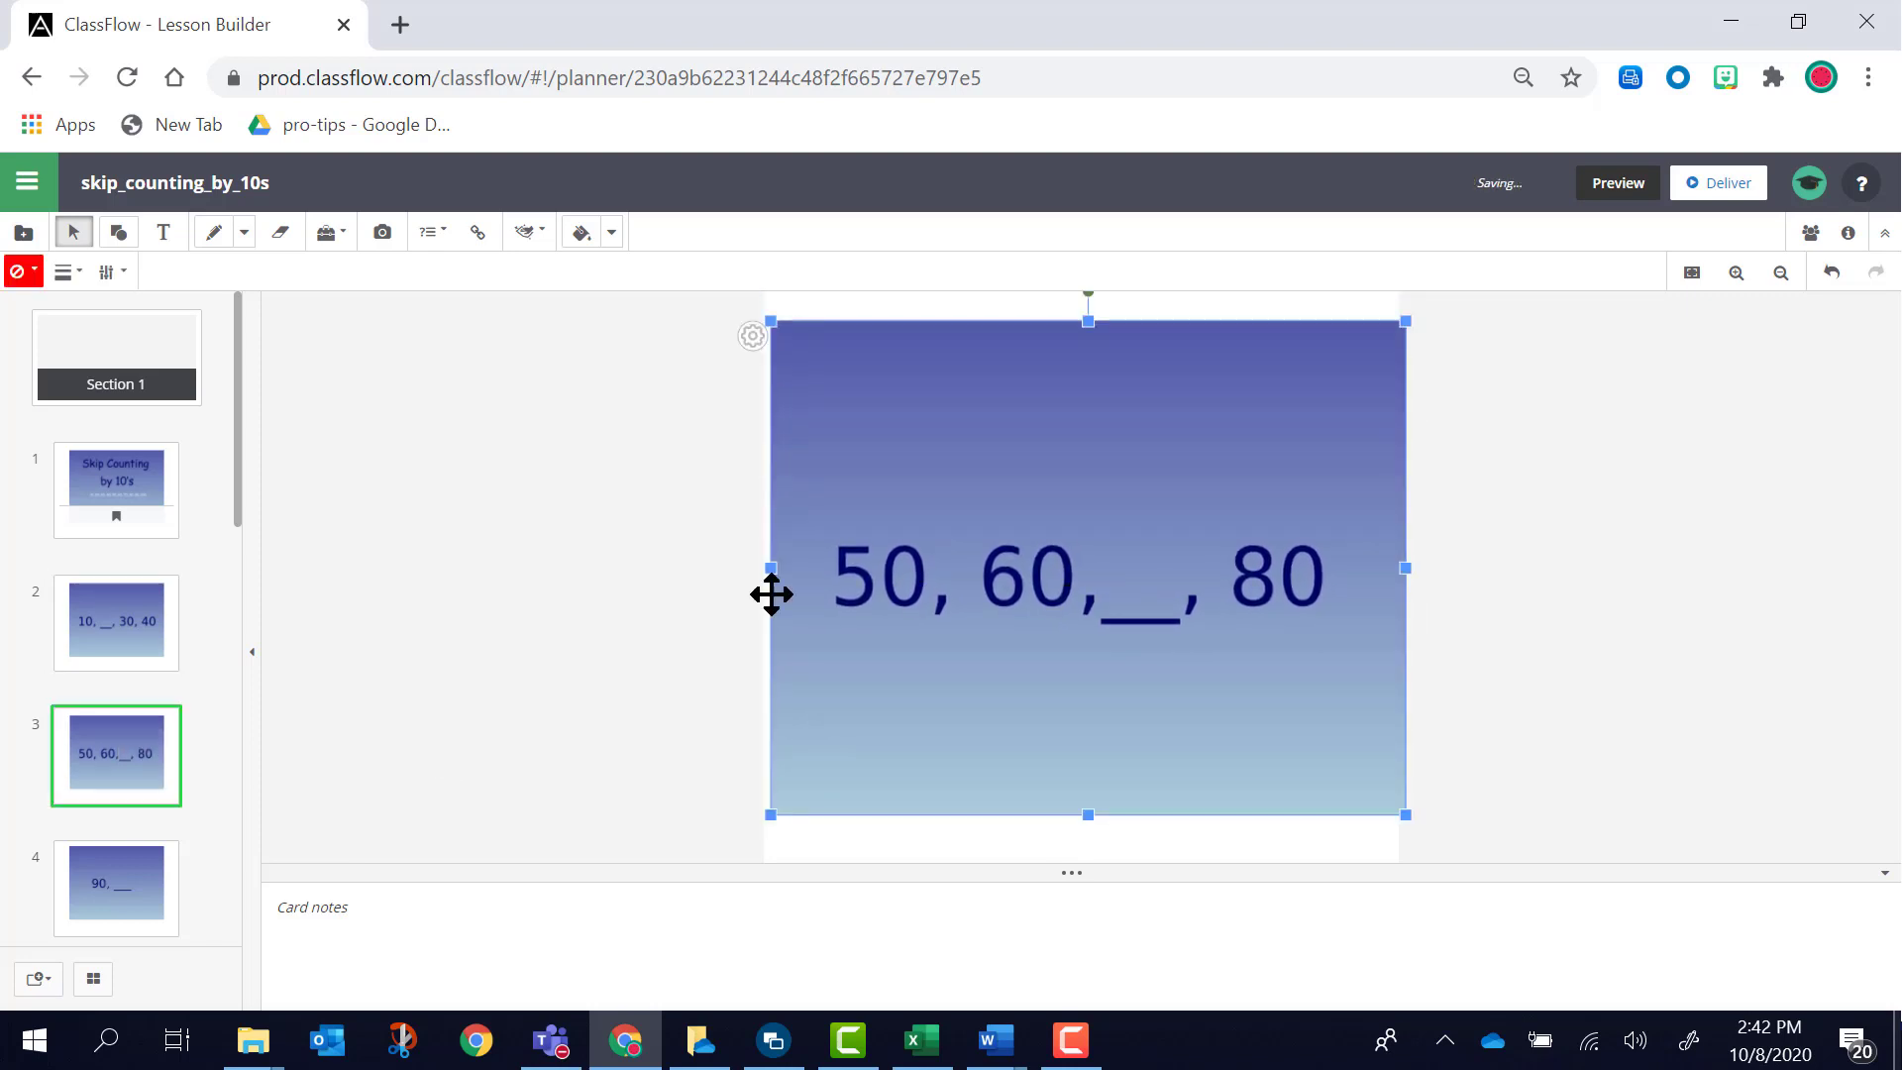
- Set the lesson's card size to Wide Screen 16:9 and apply it
left_click(27, 184)
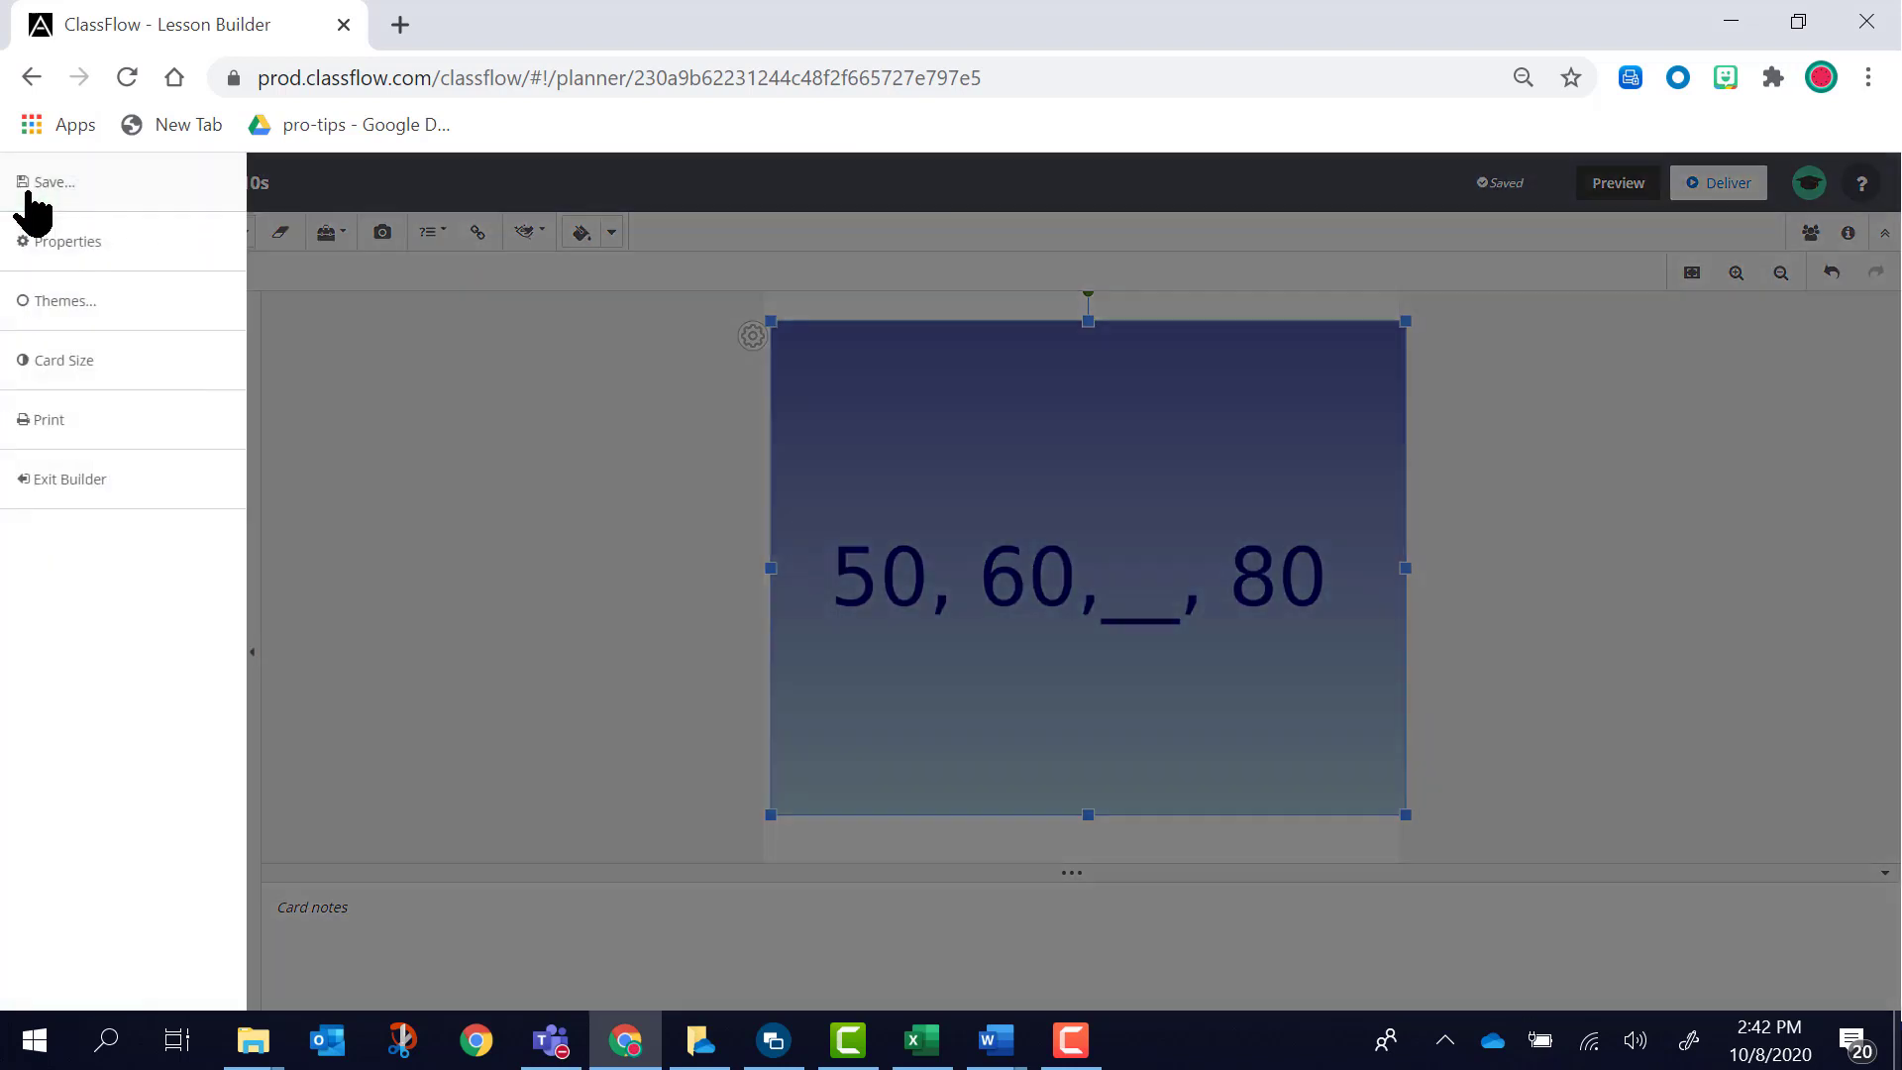
left_click(95, 372)
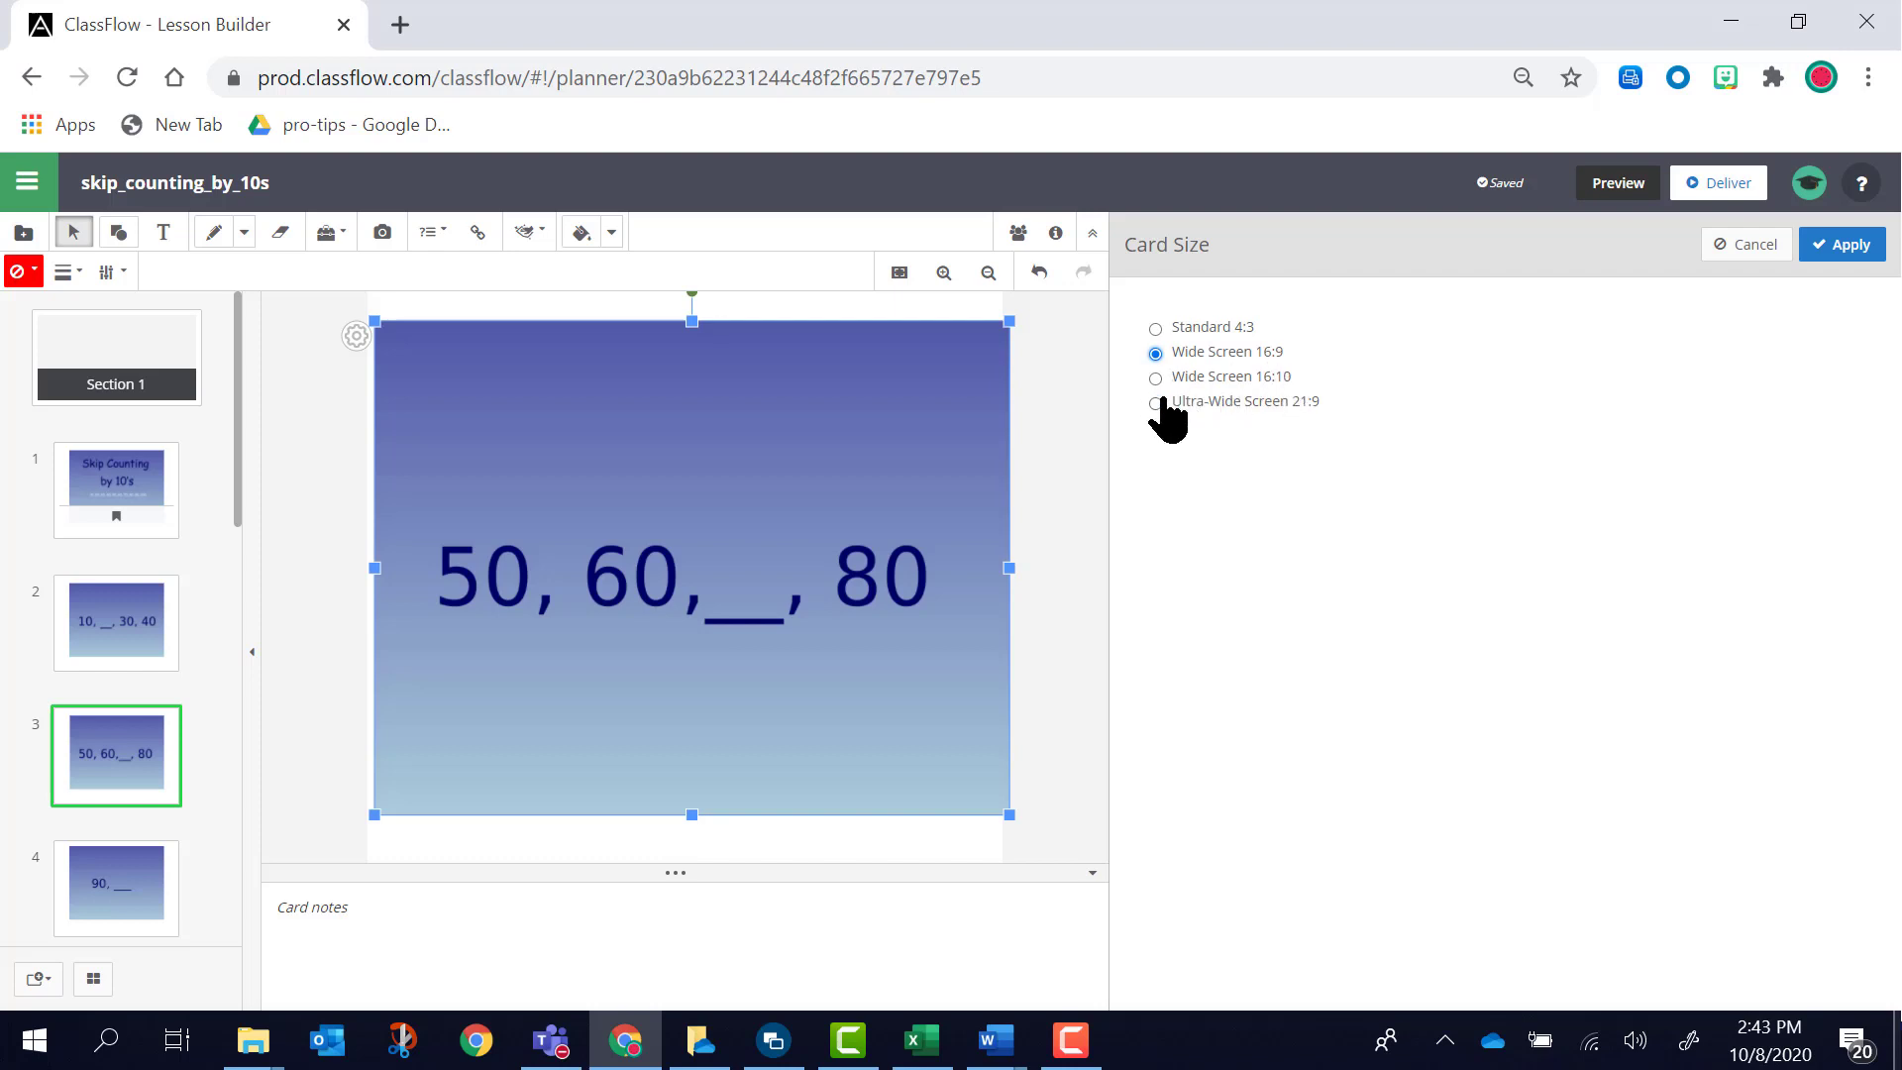
left_click(1838, 248)
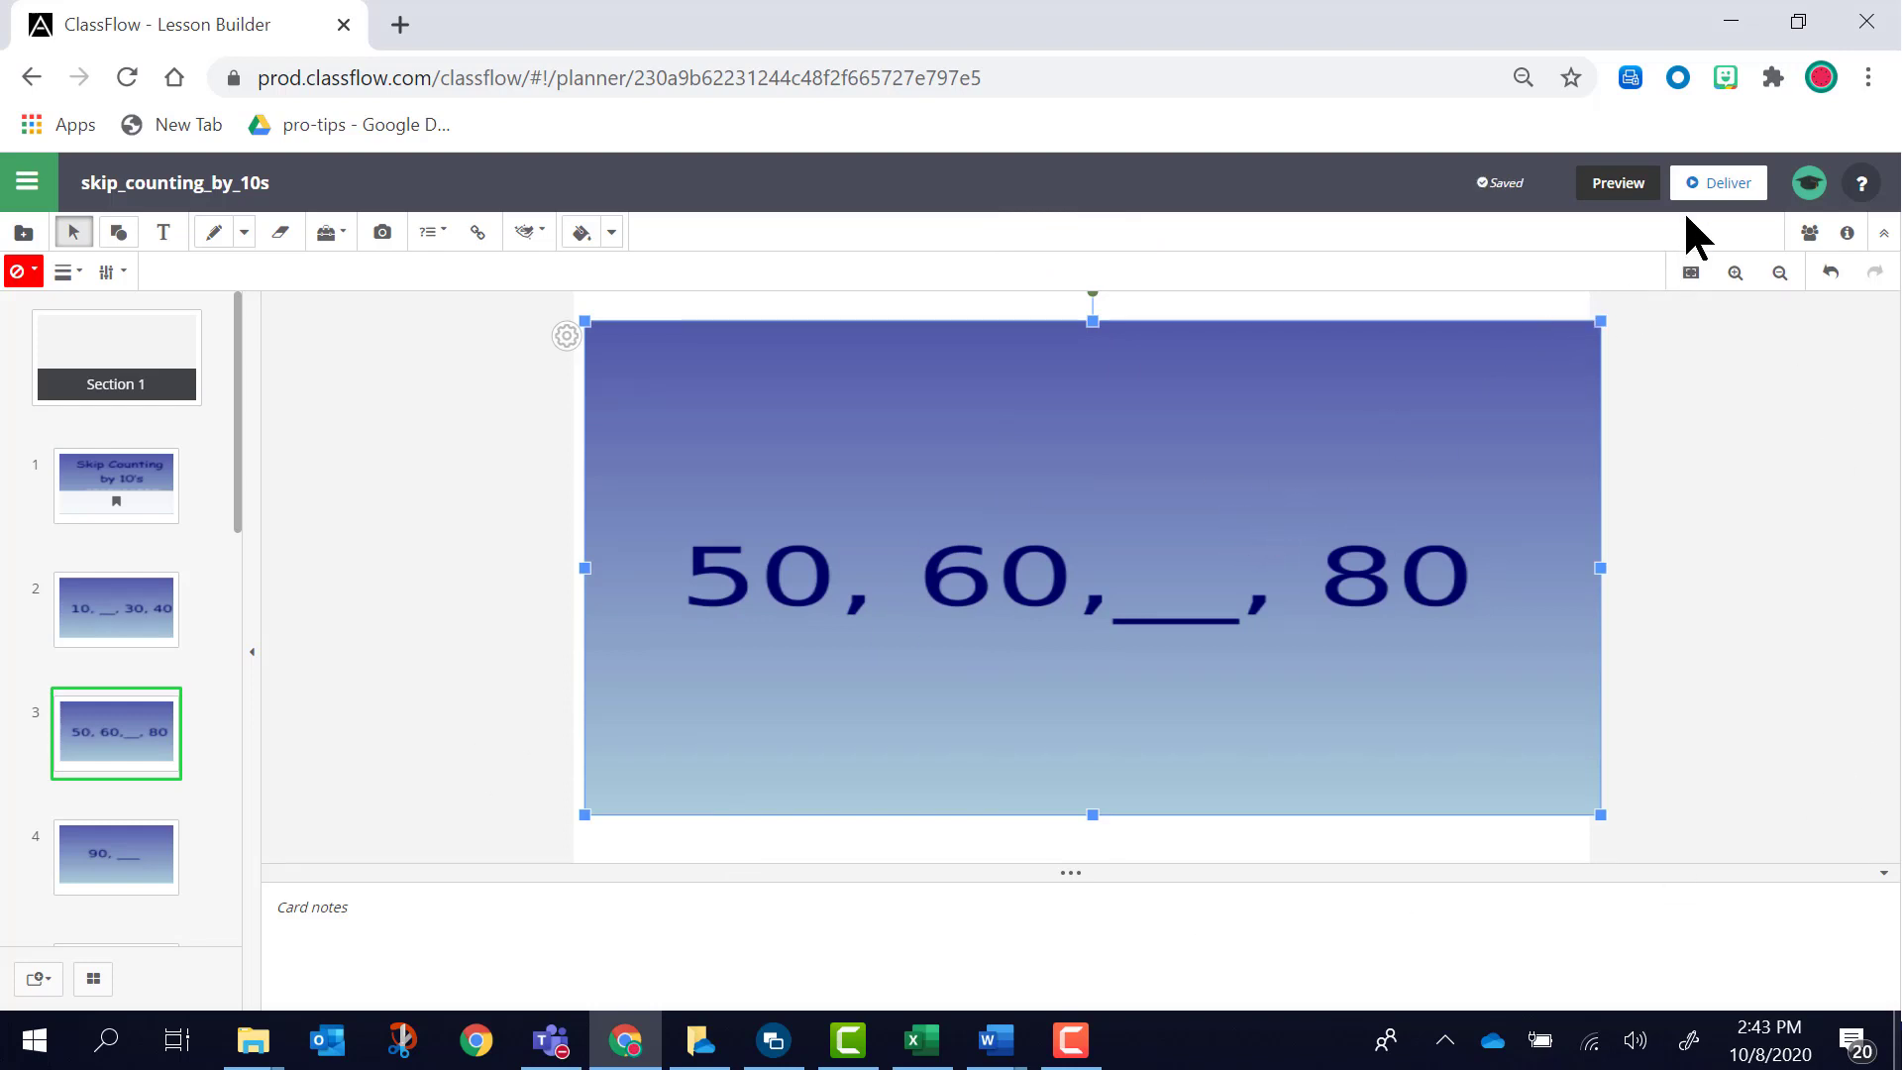
- Deliver the lesson to check how the slides fit on cards 1 to 8, and exit without saving changes
left_click(1720, 186)
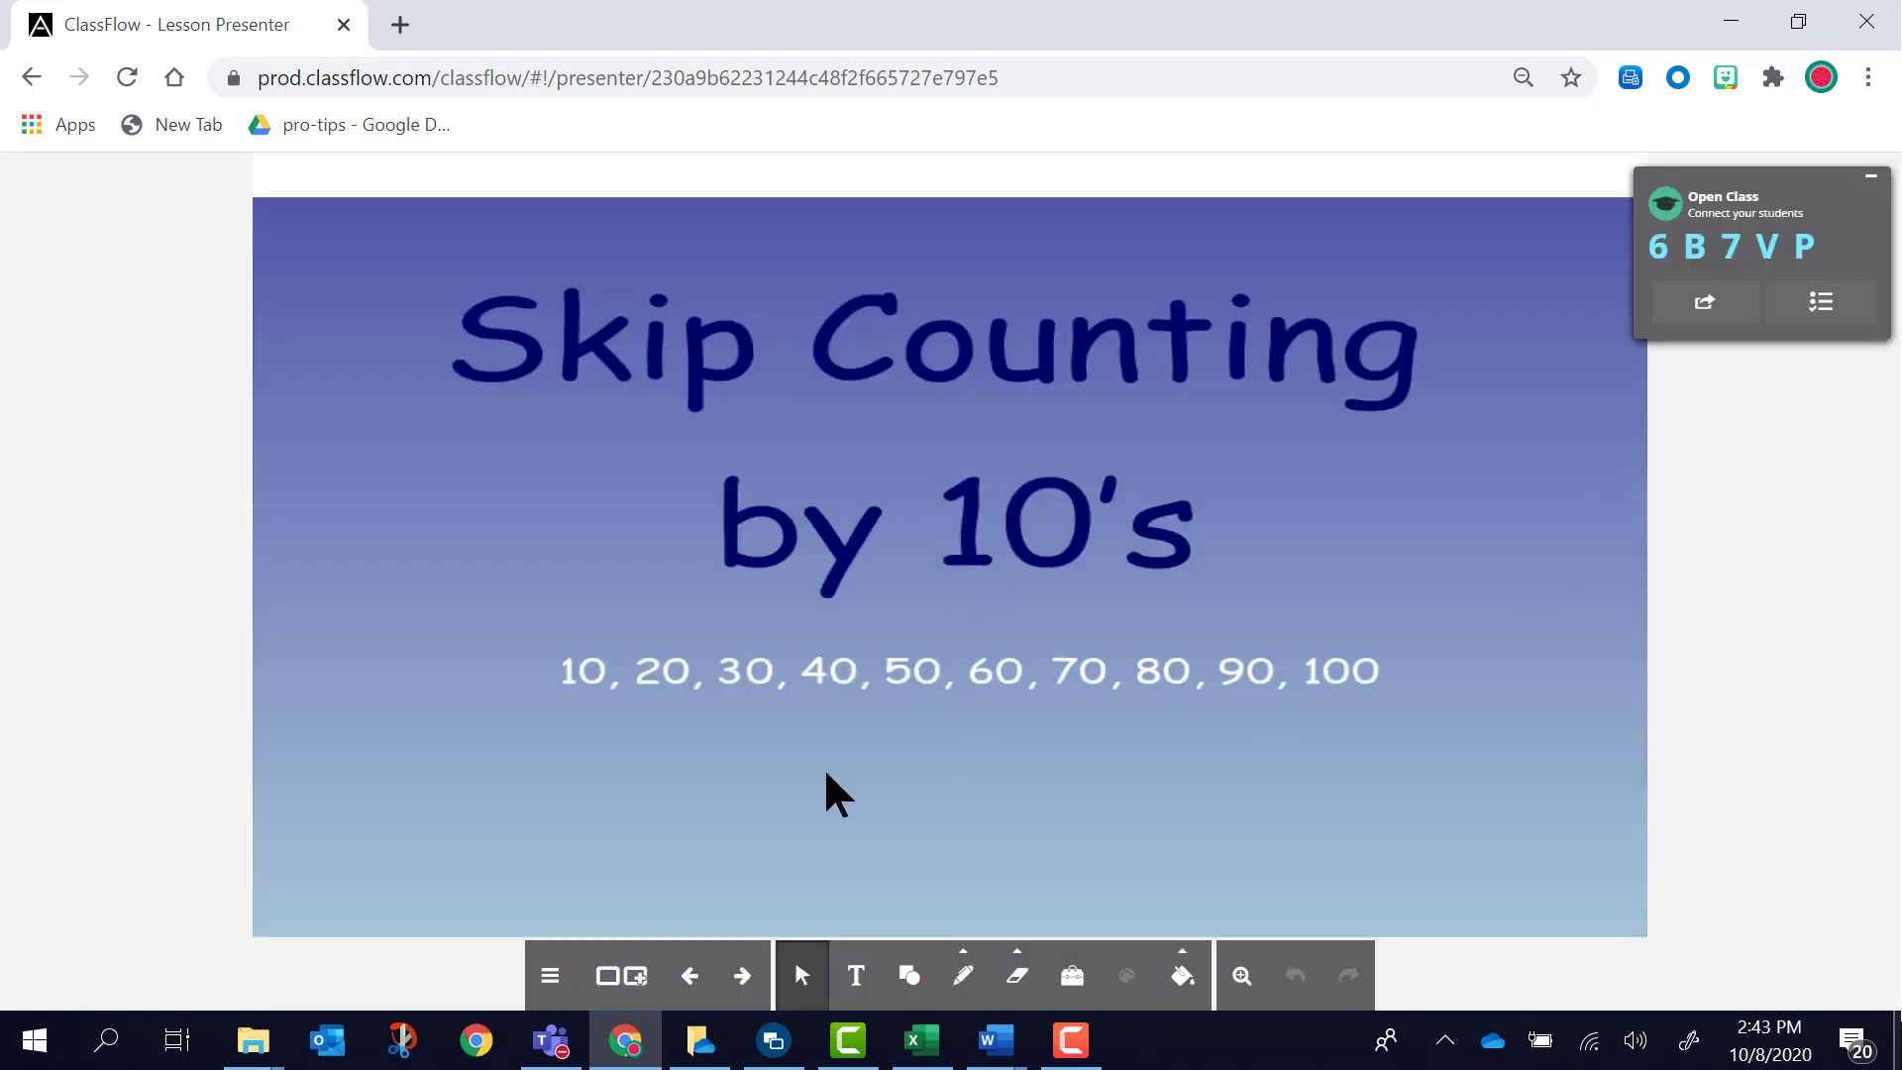
left_click(743, 976)
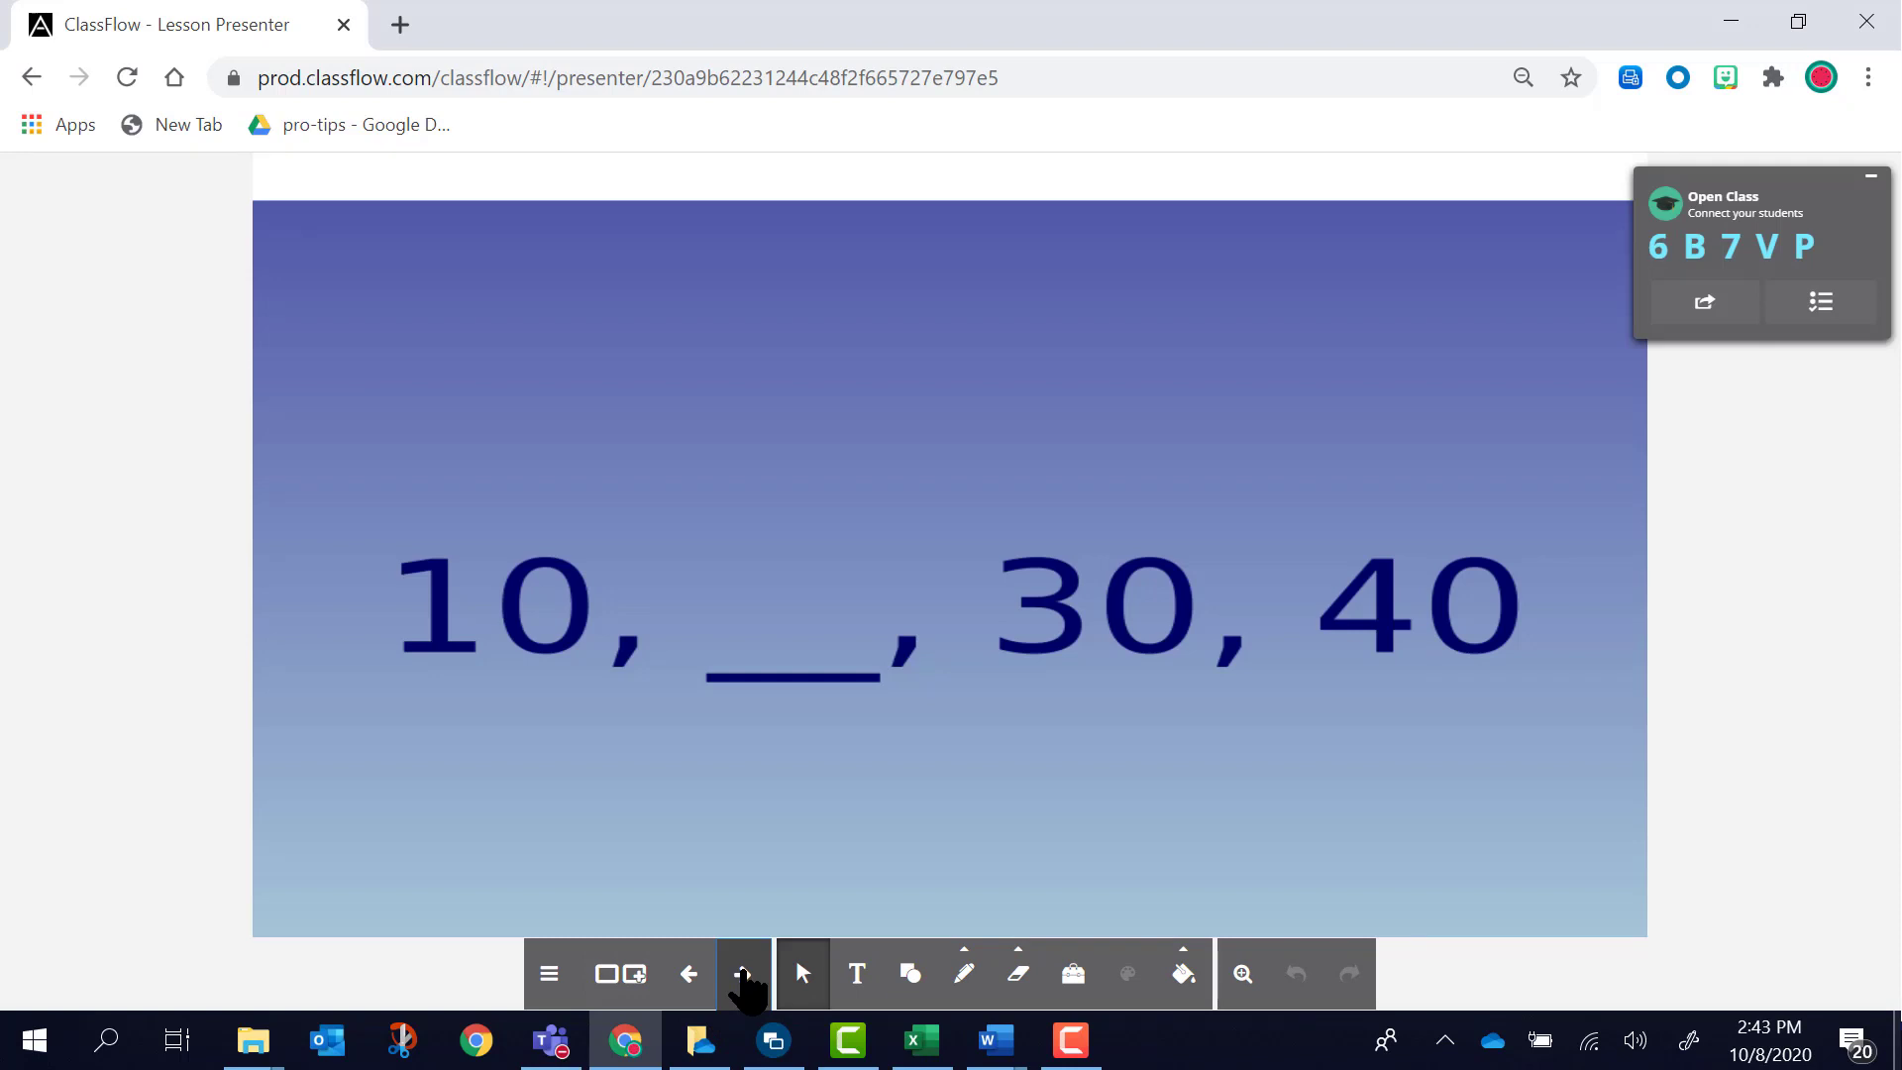
left_click(743, 976)
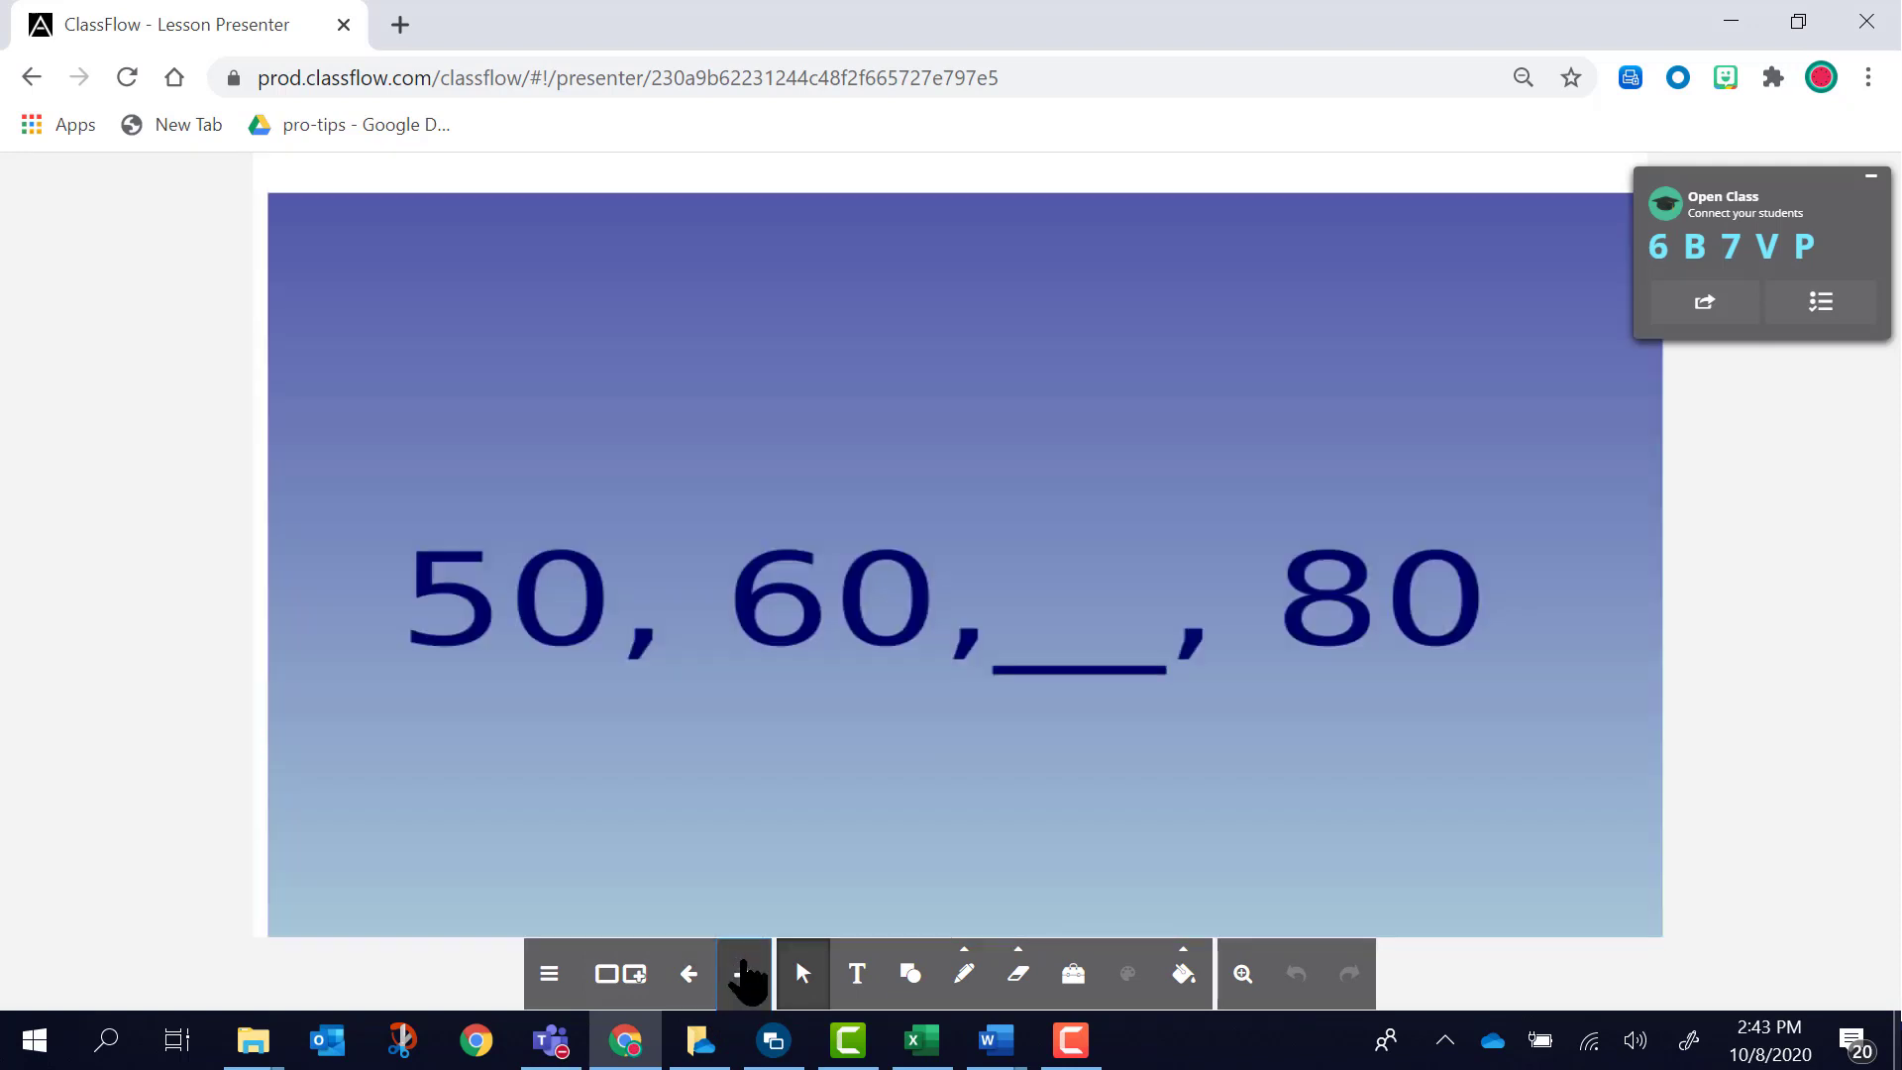
left_click(743, 975)
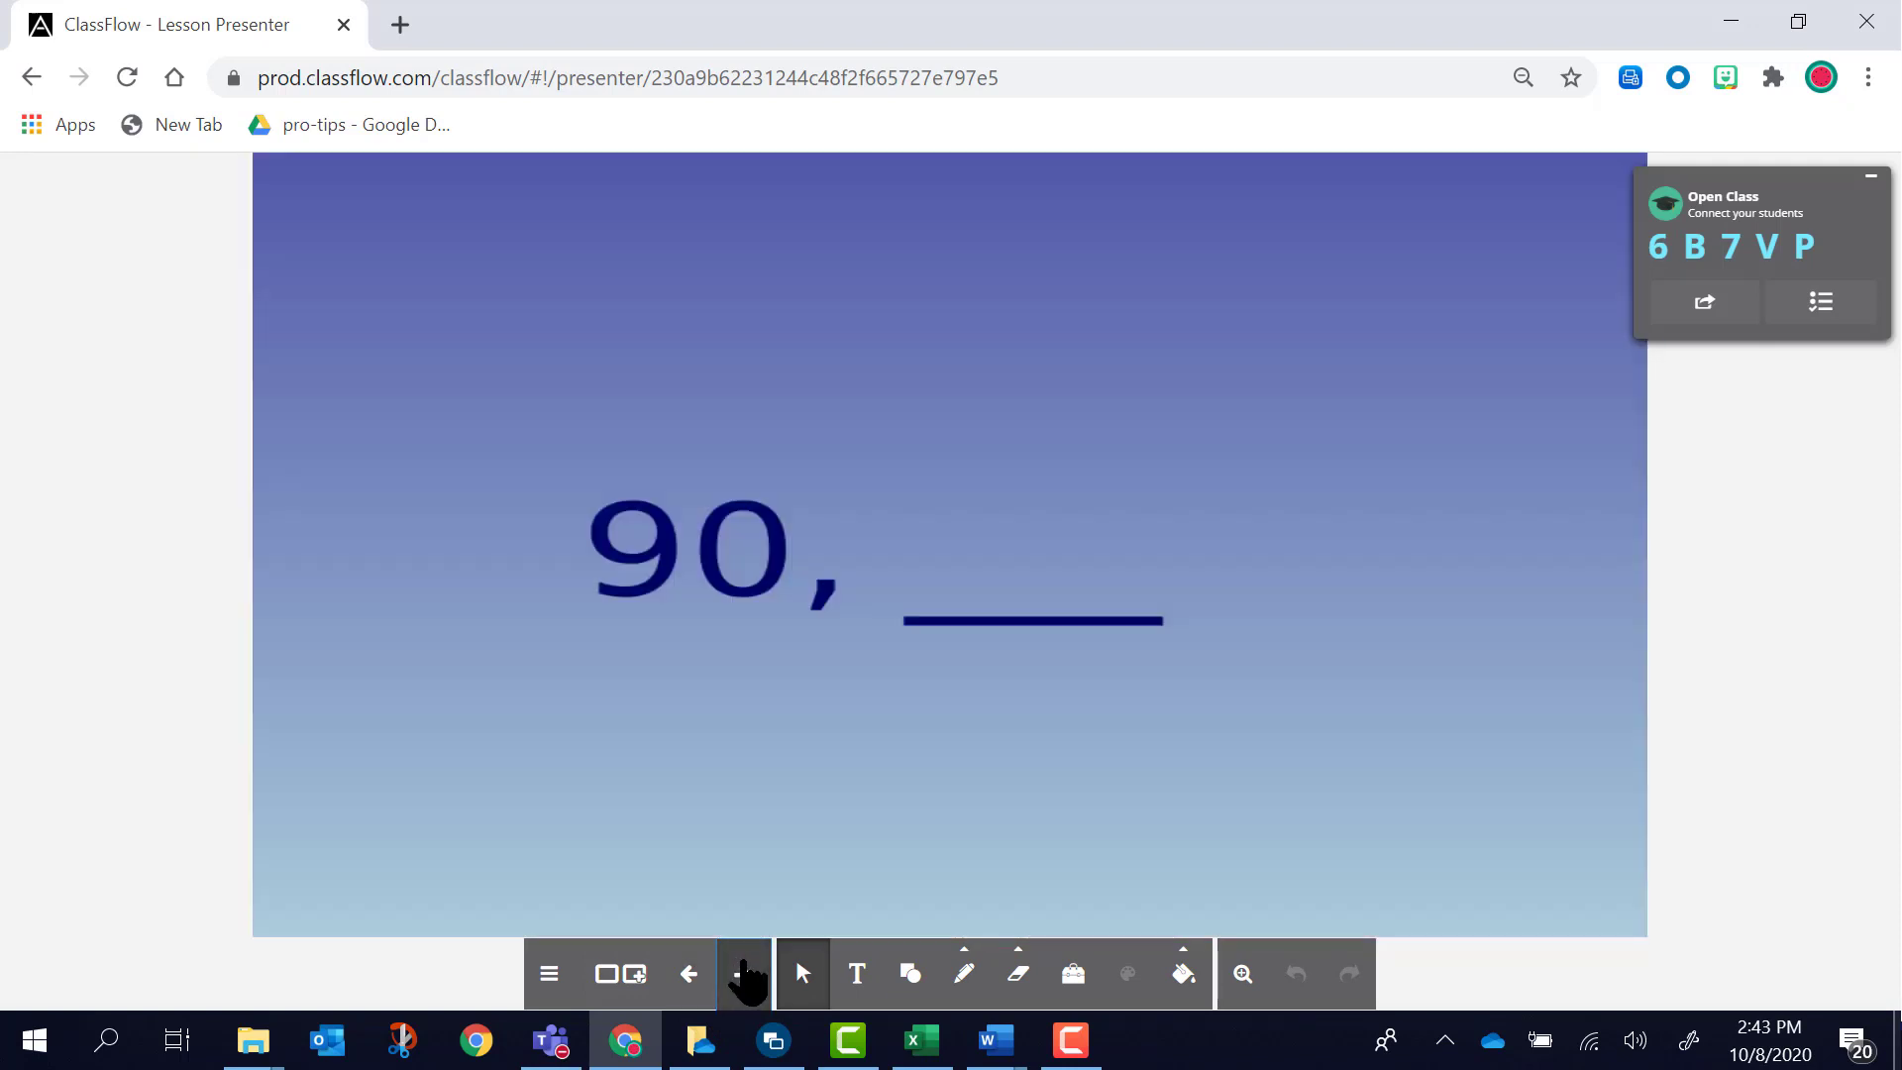
left_click(745, 976)
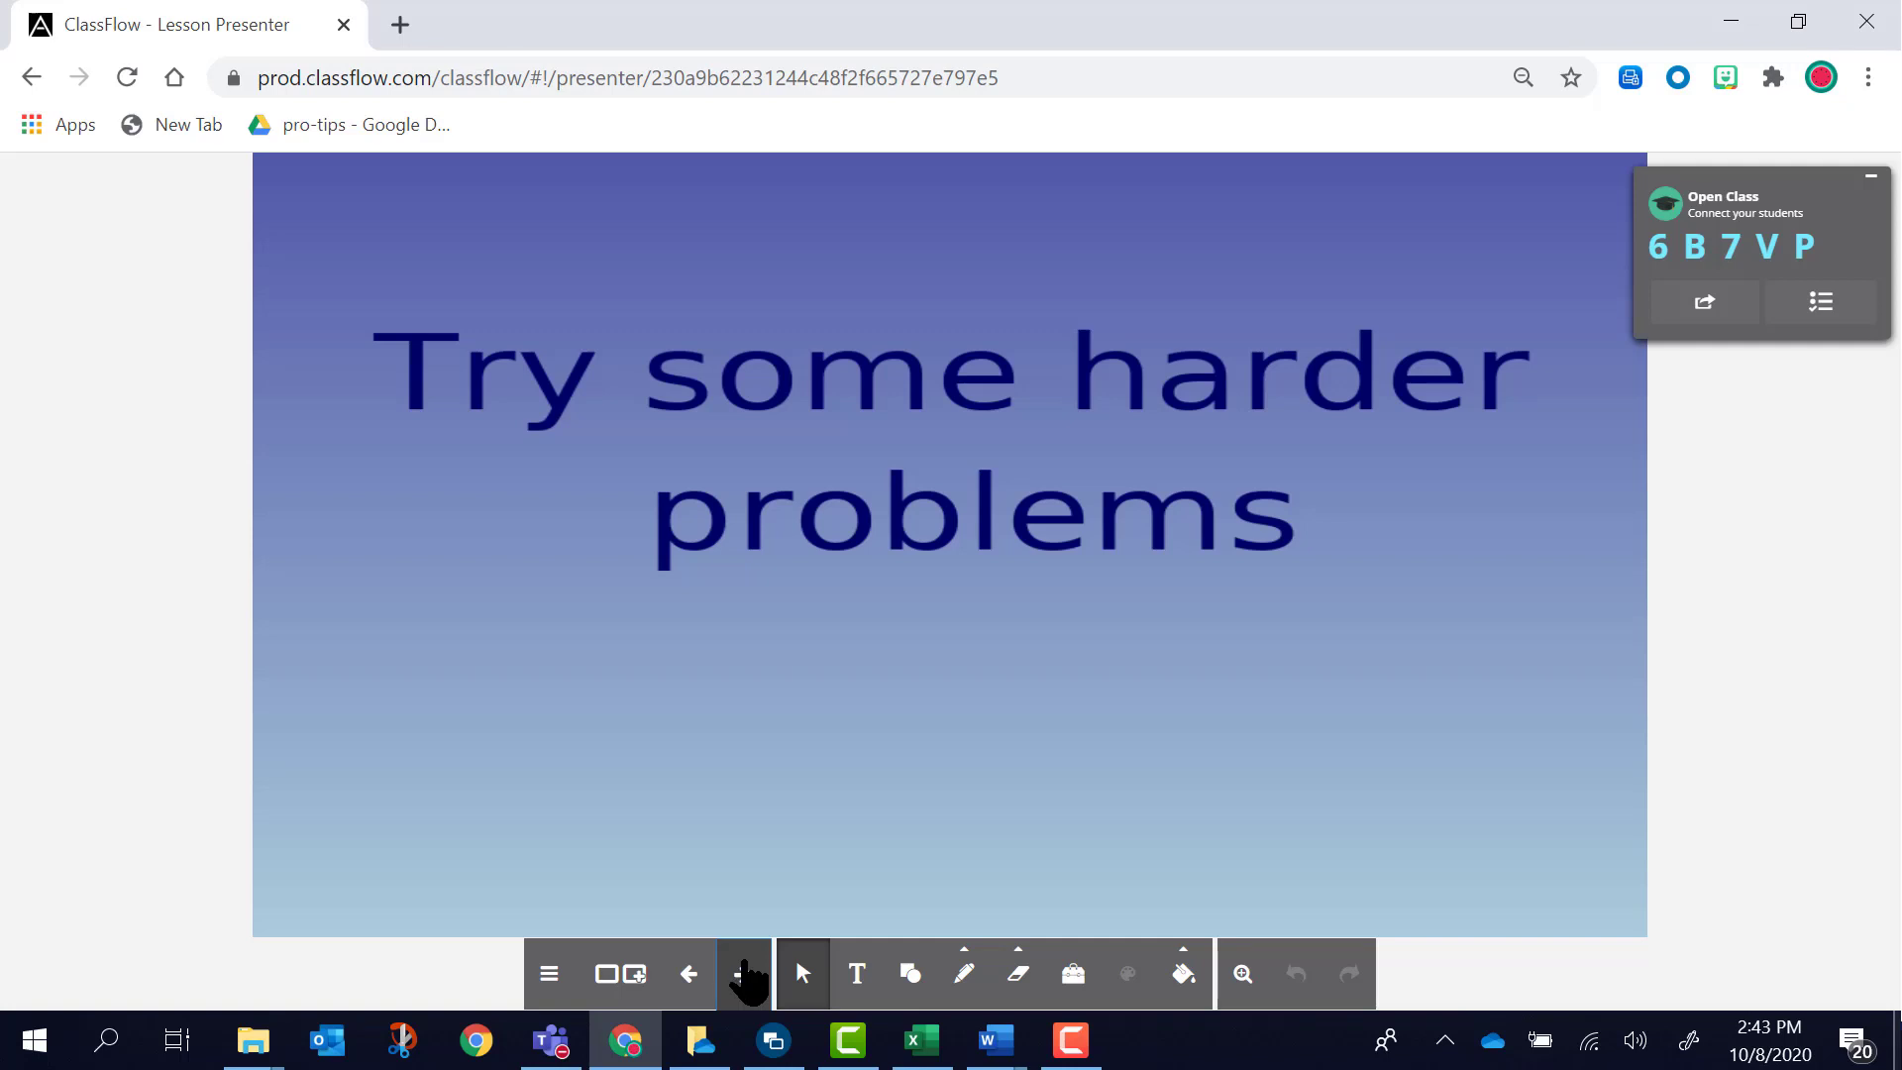
left_click(745, 975)
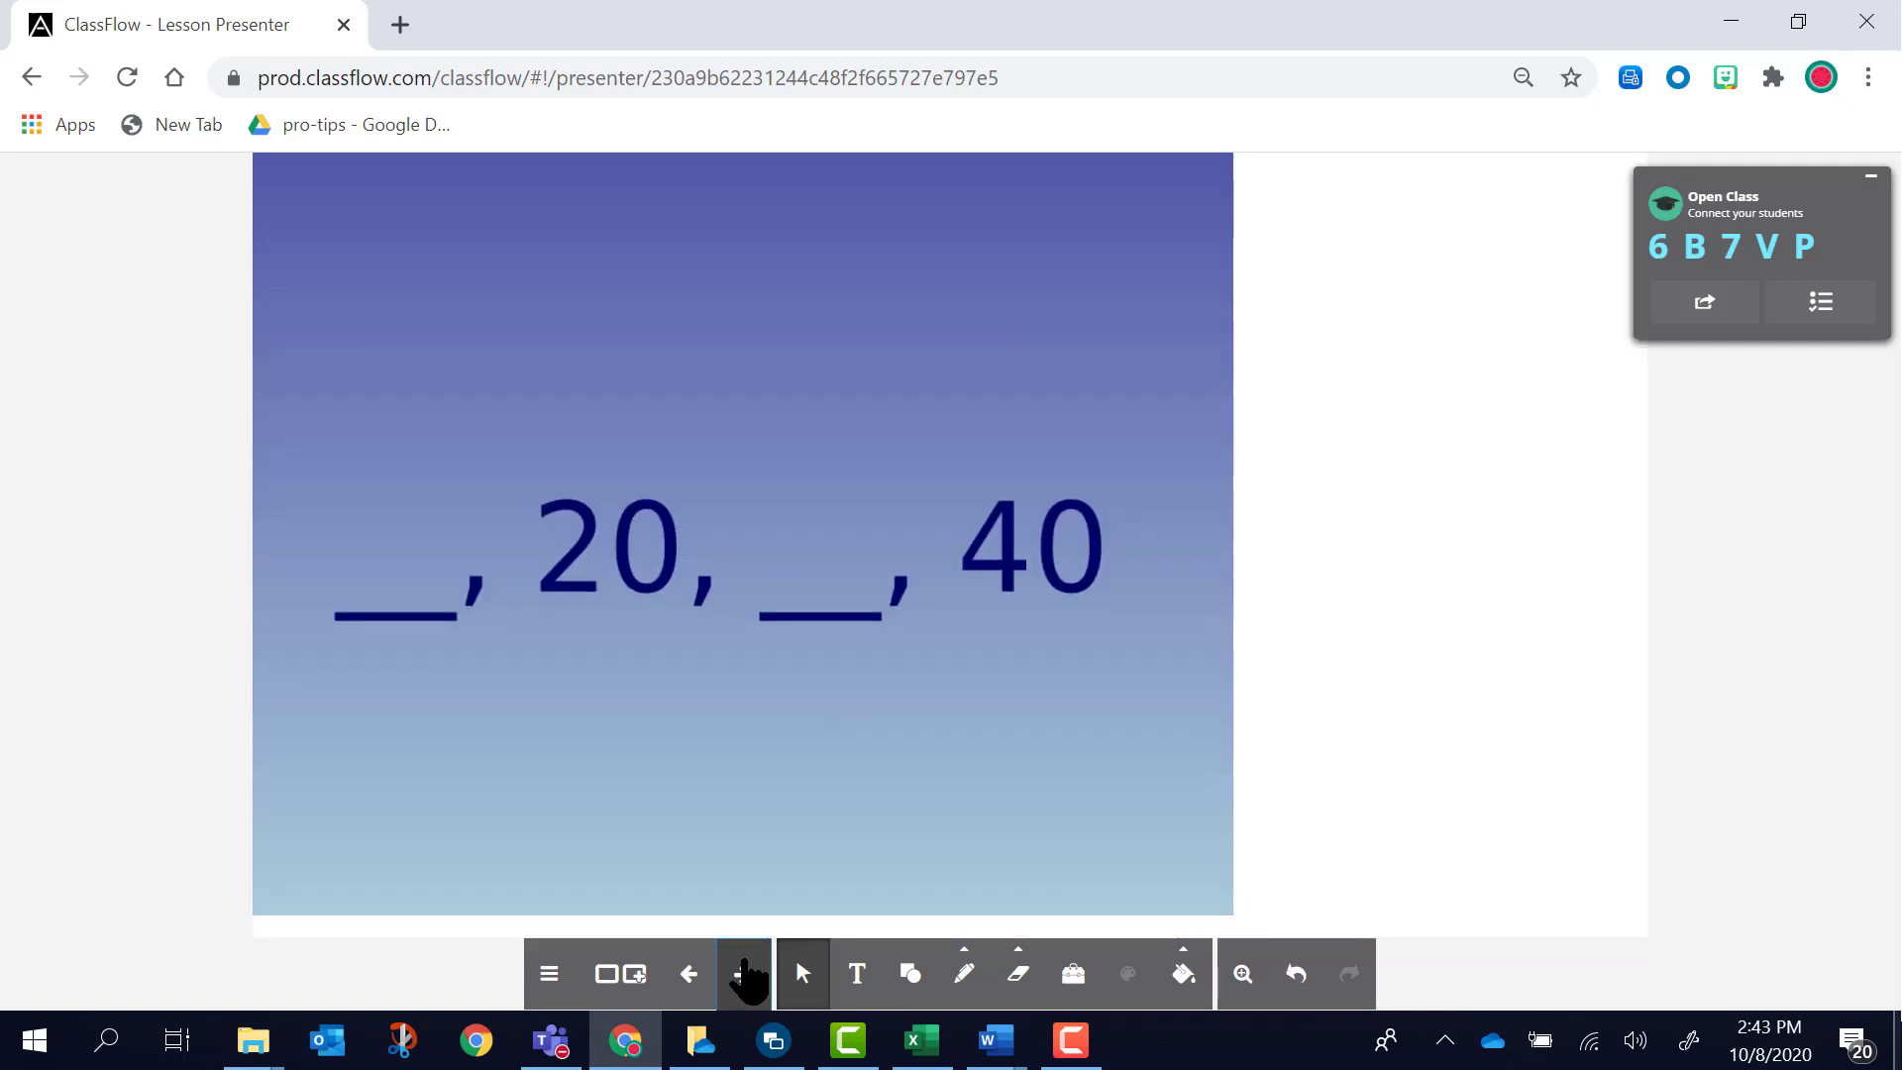
left_click(745, 976)
left_click(745, 976)
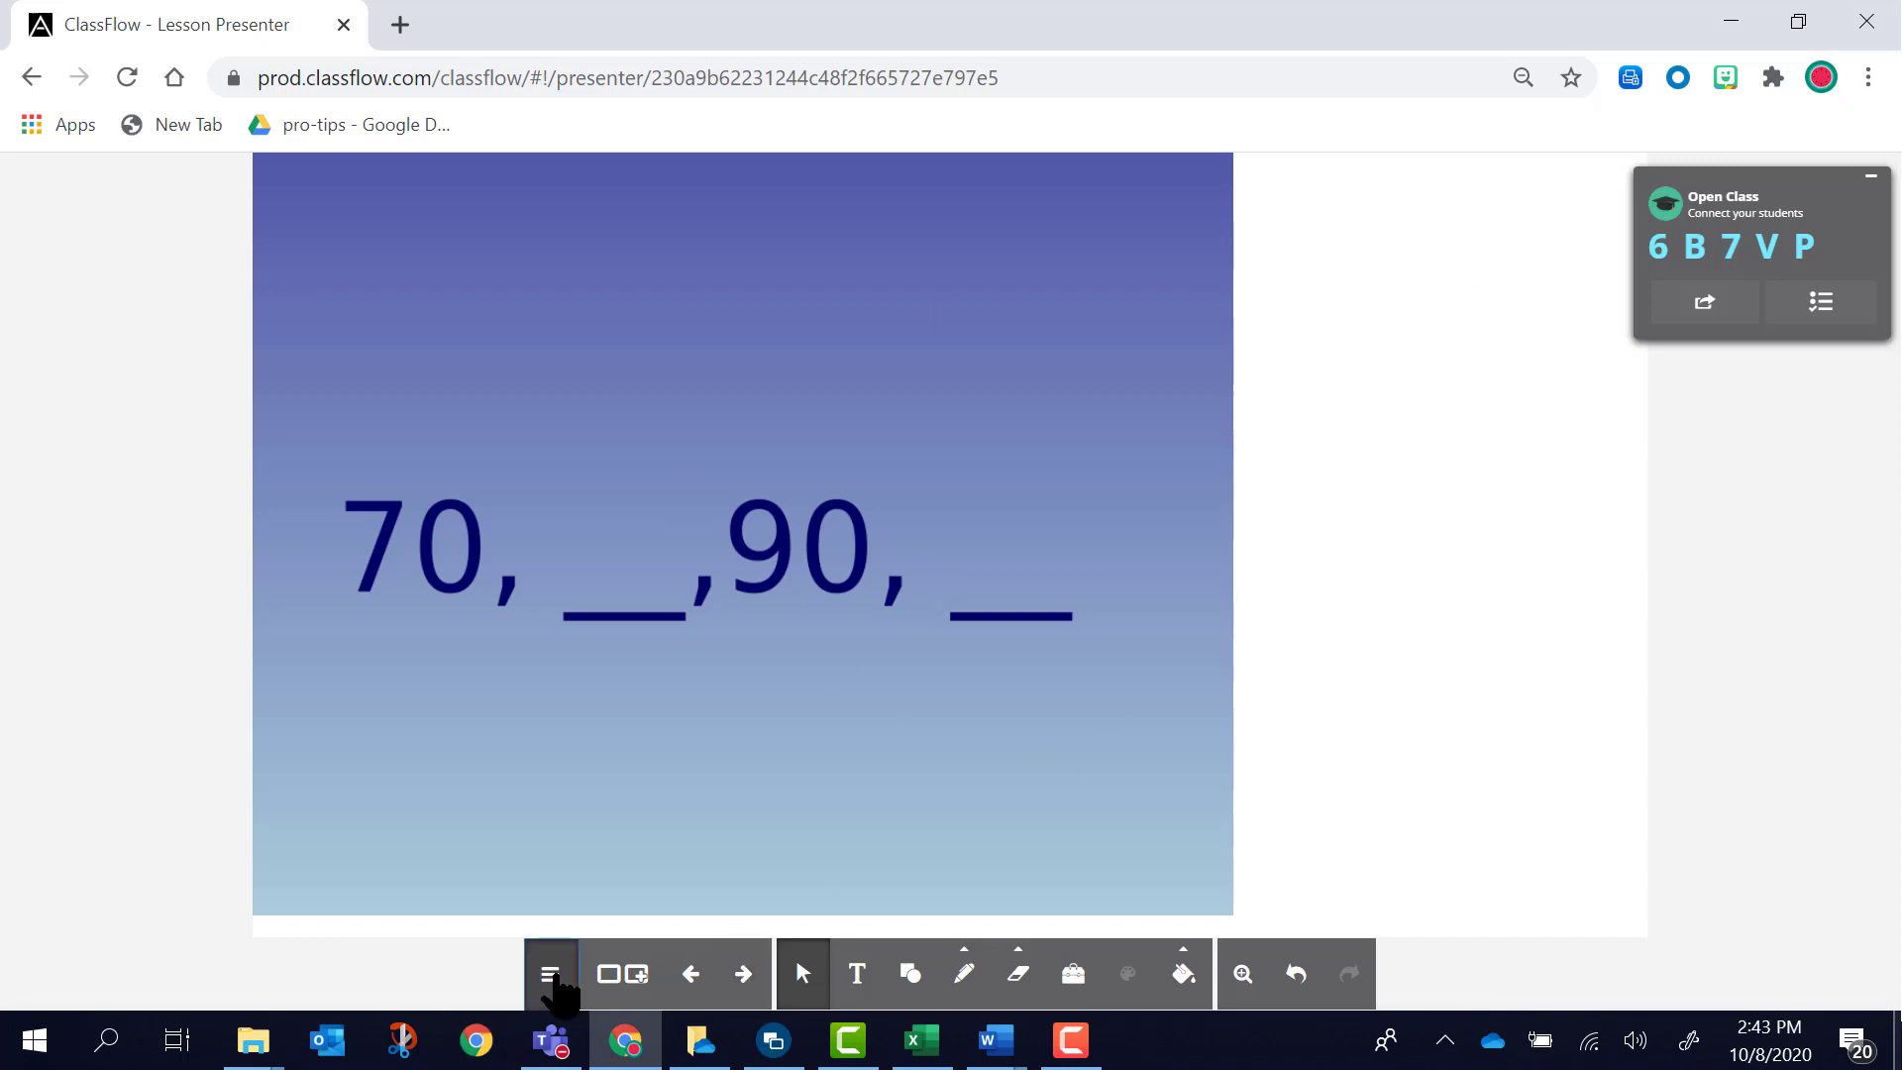
left_click(550, 975)
left_click(563, 919)
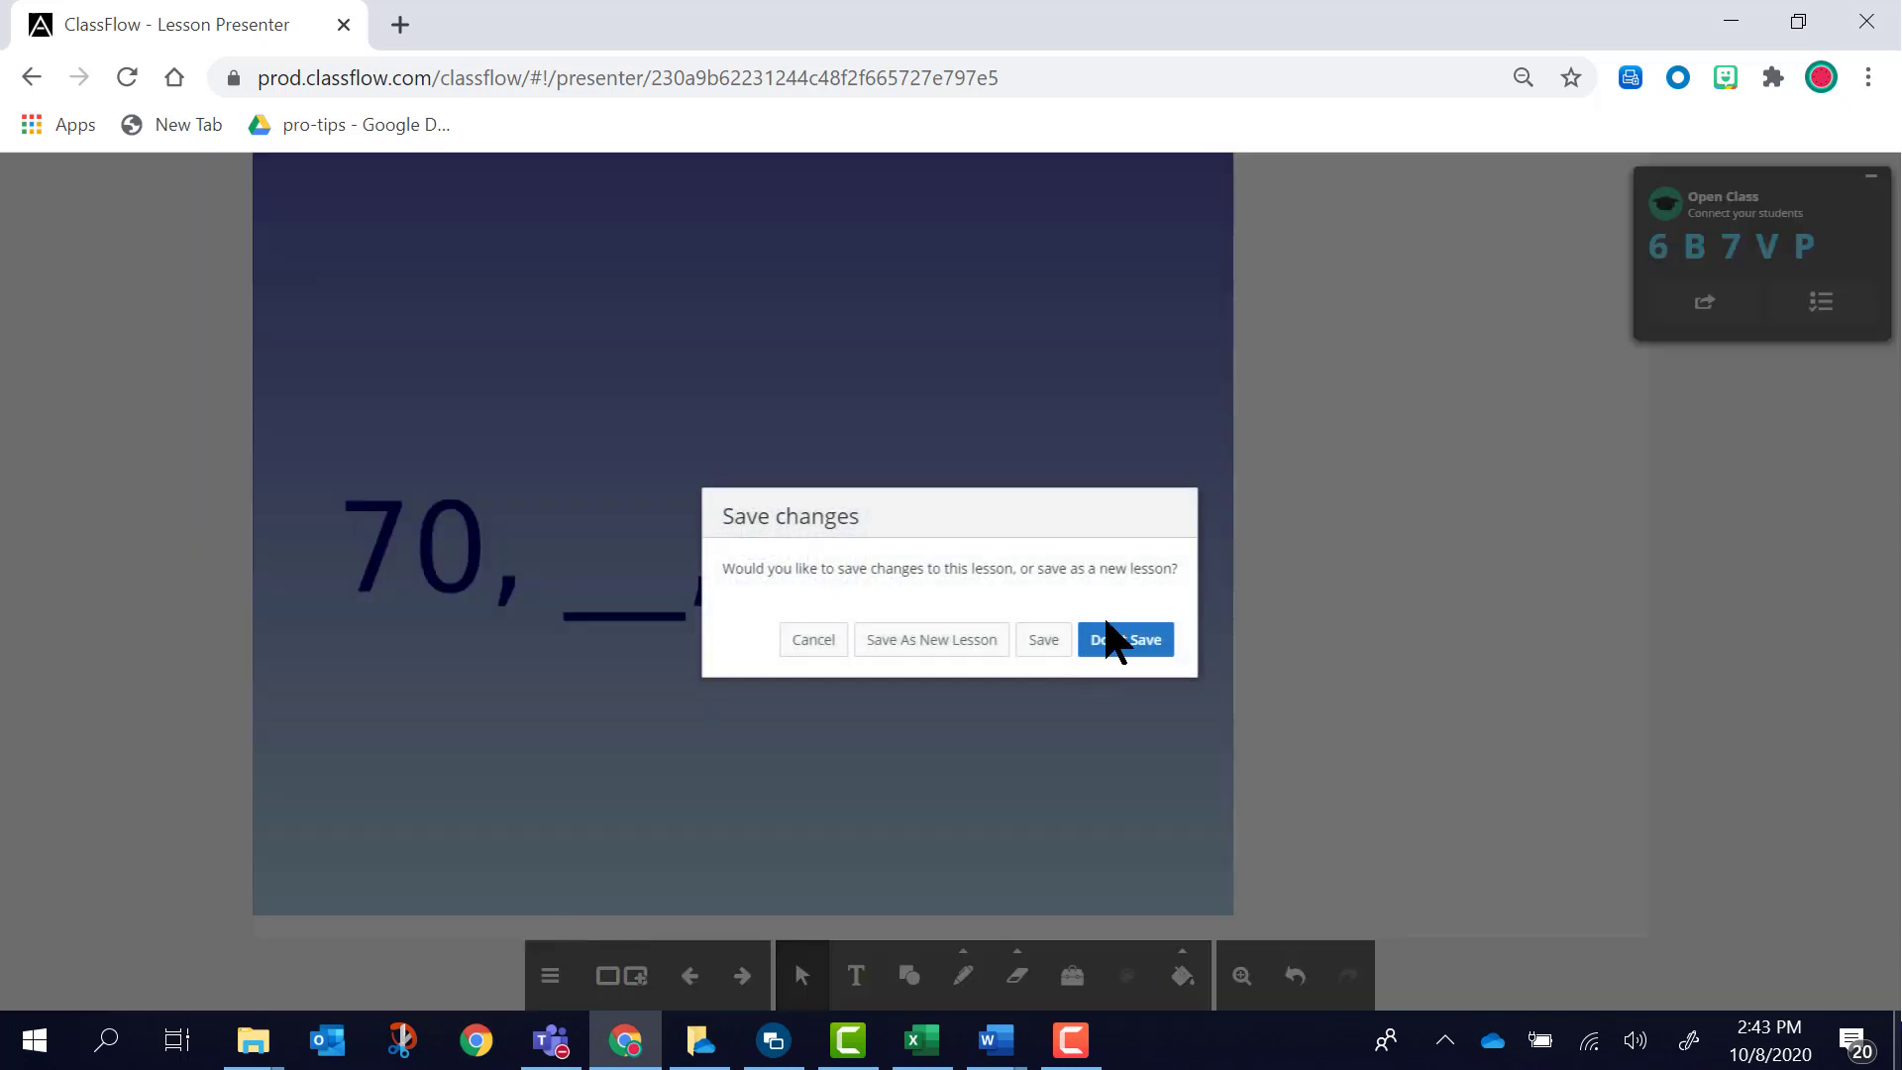
left_click(1122, 639)
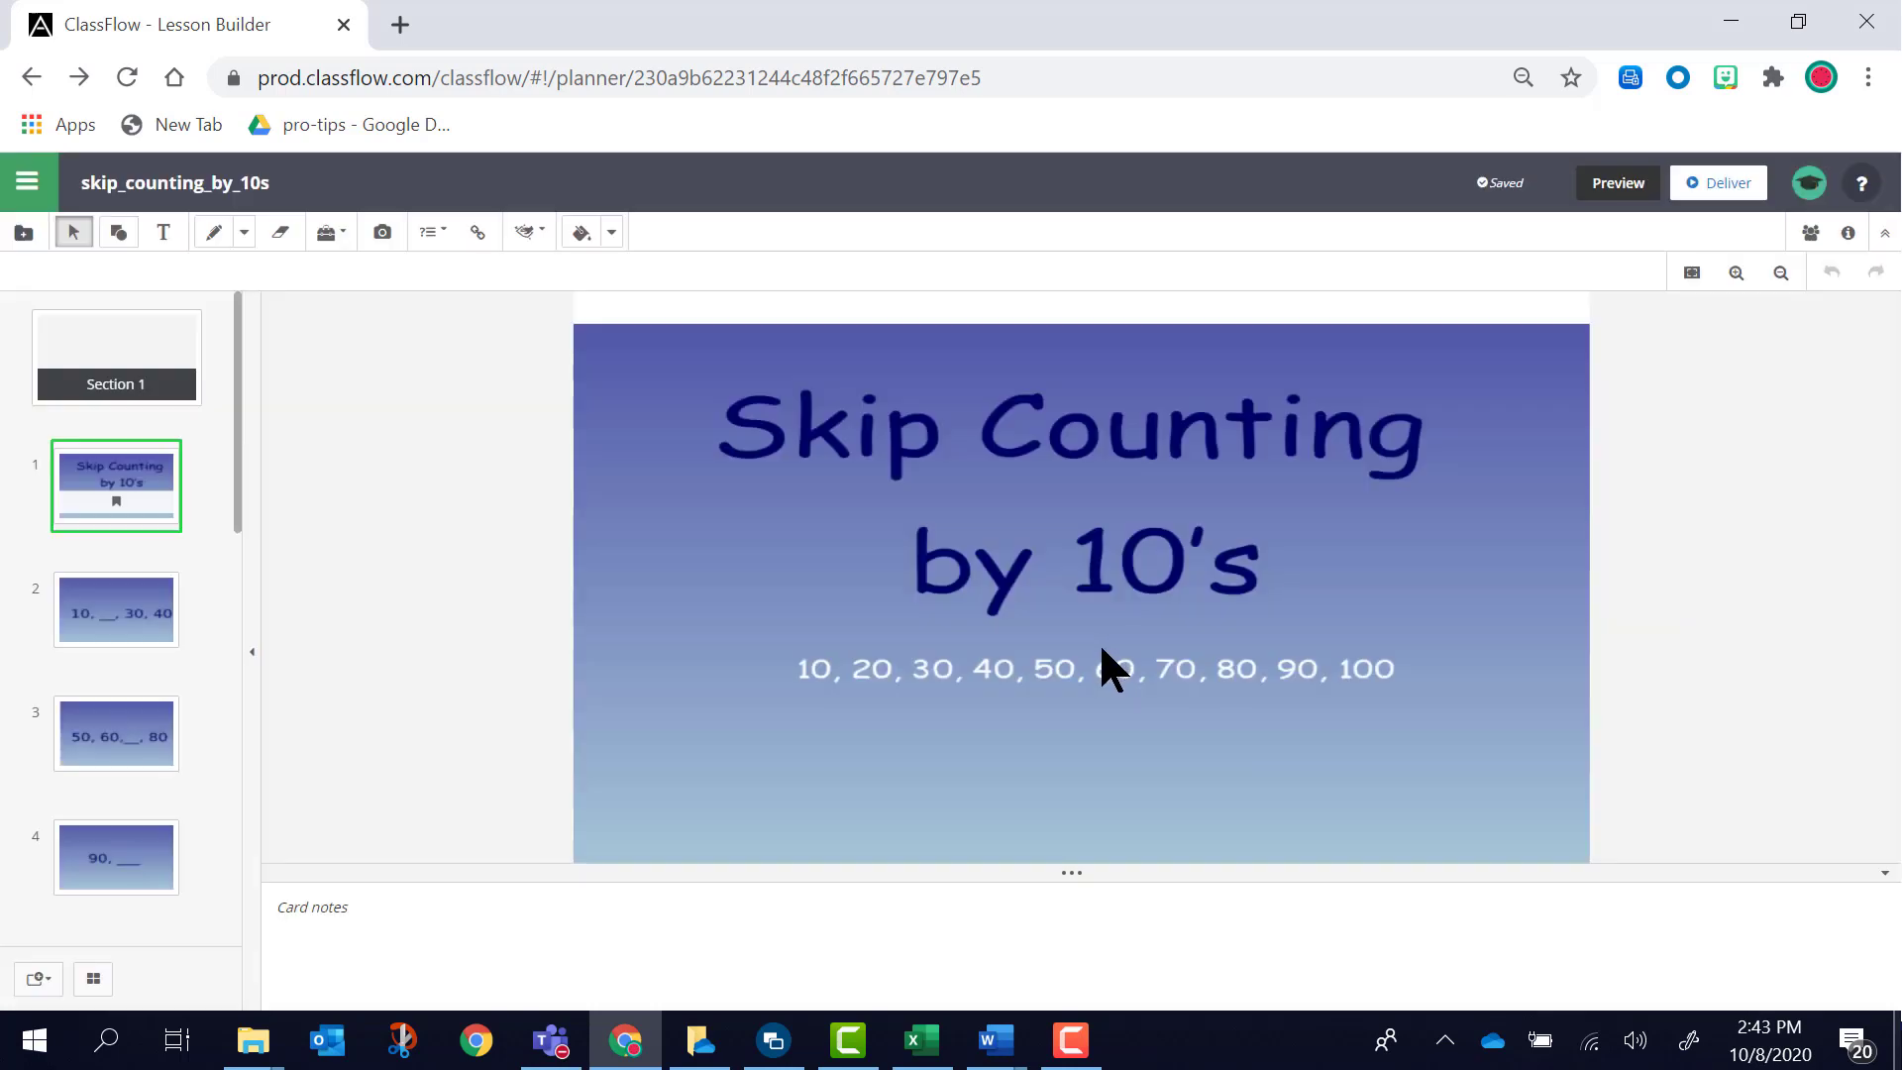
- Stretch the slide images on cards 6 and 7 horizontally to nearly the full card width
scroll(134, 733, "down", 4)
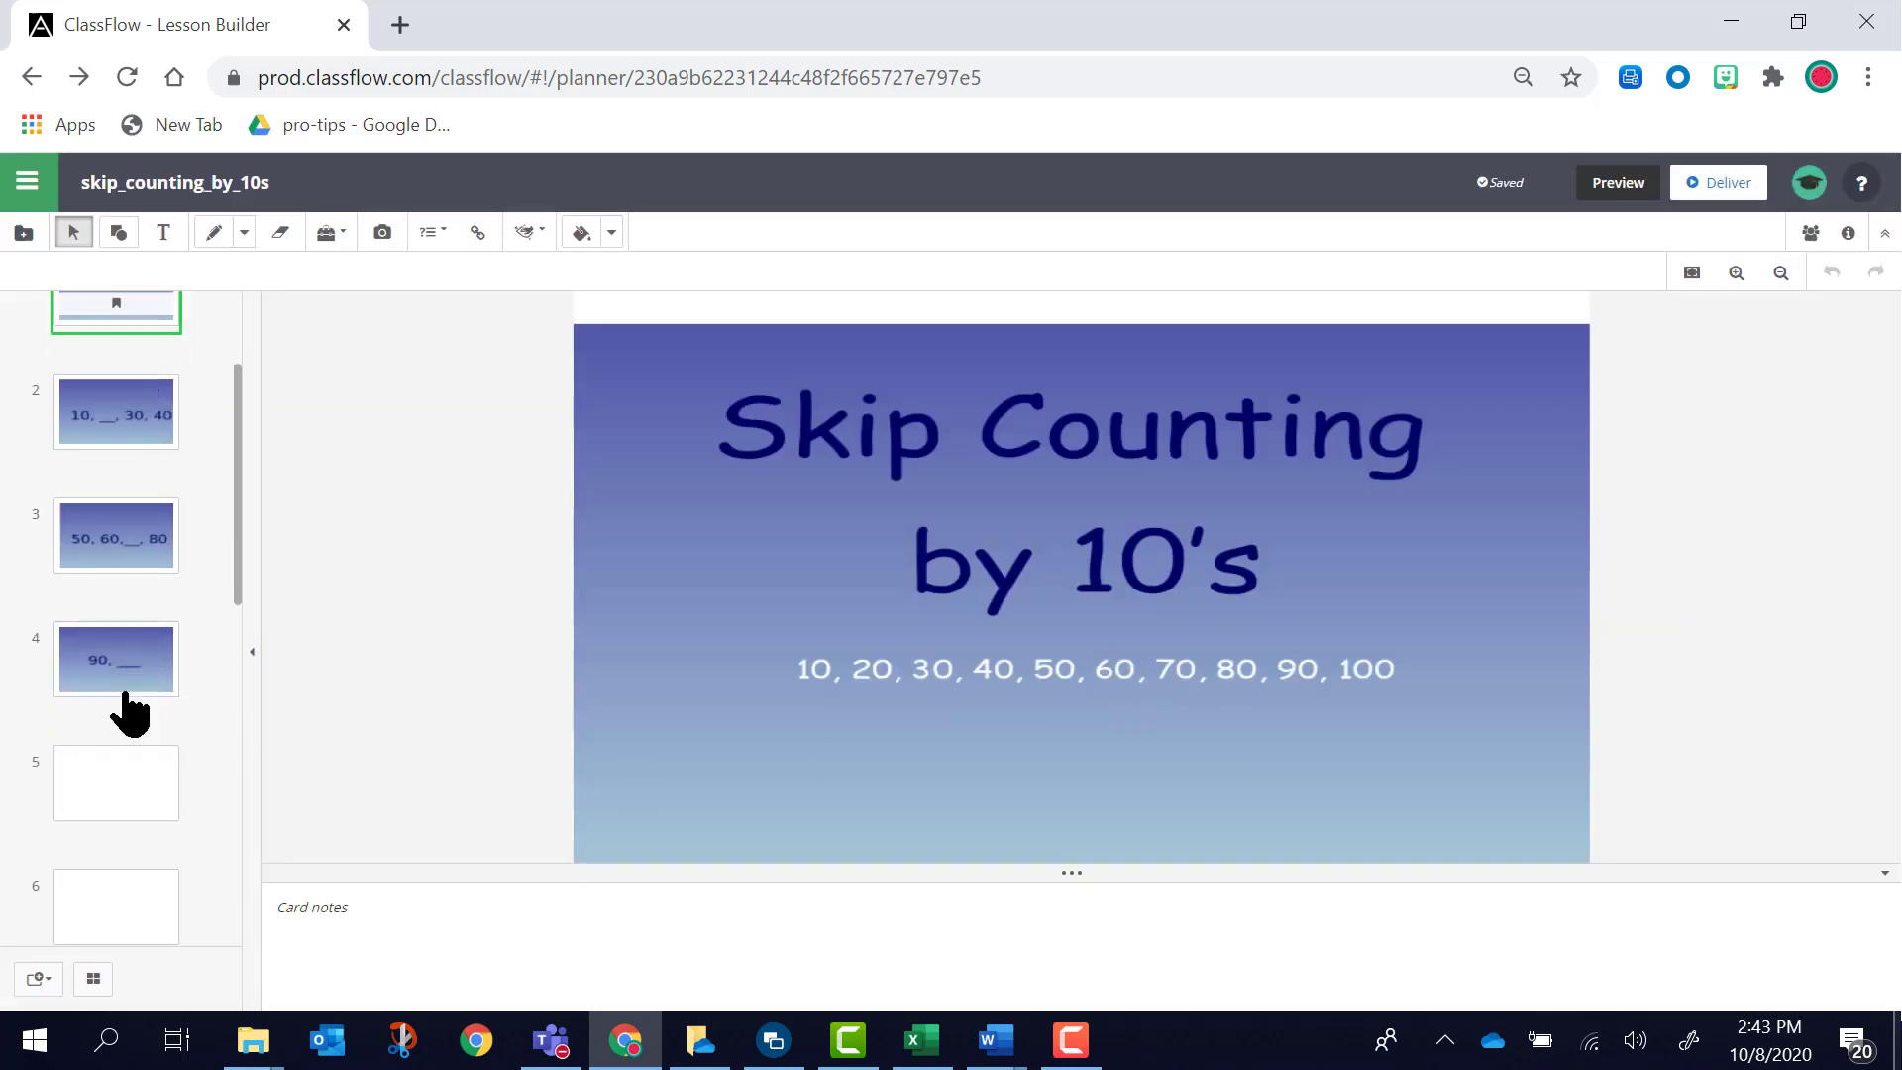
left_click(112, 722)
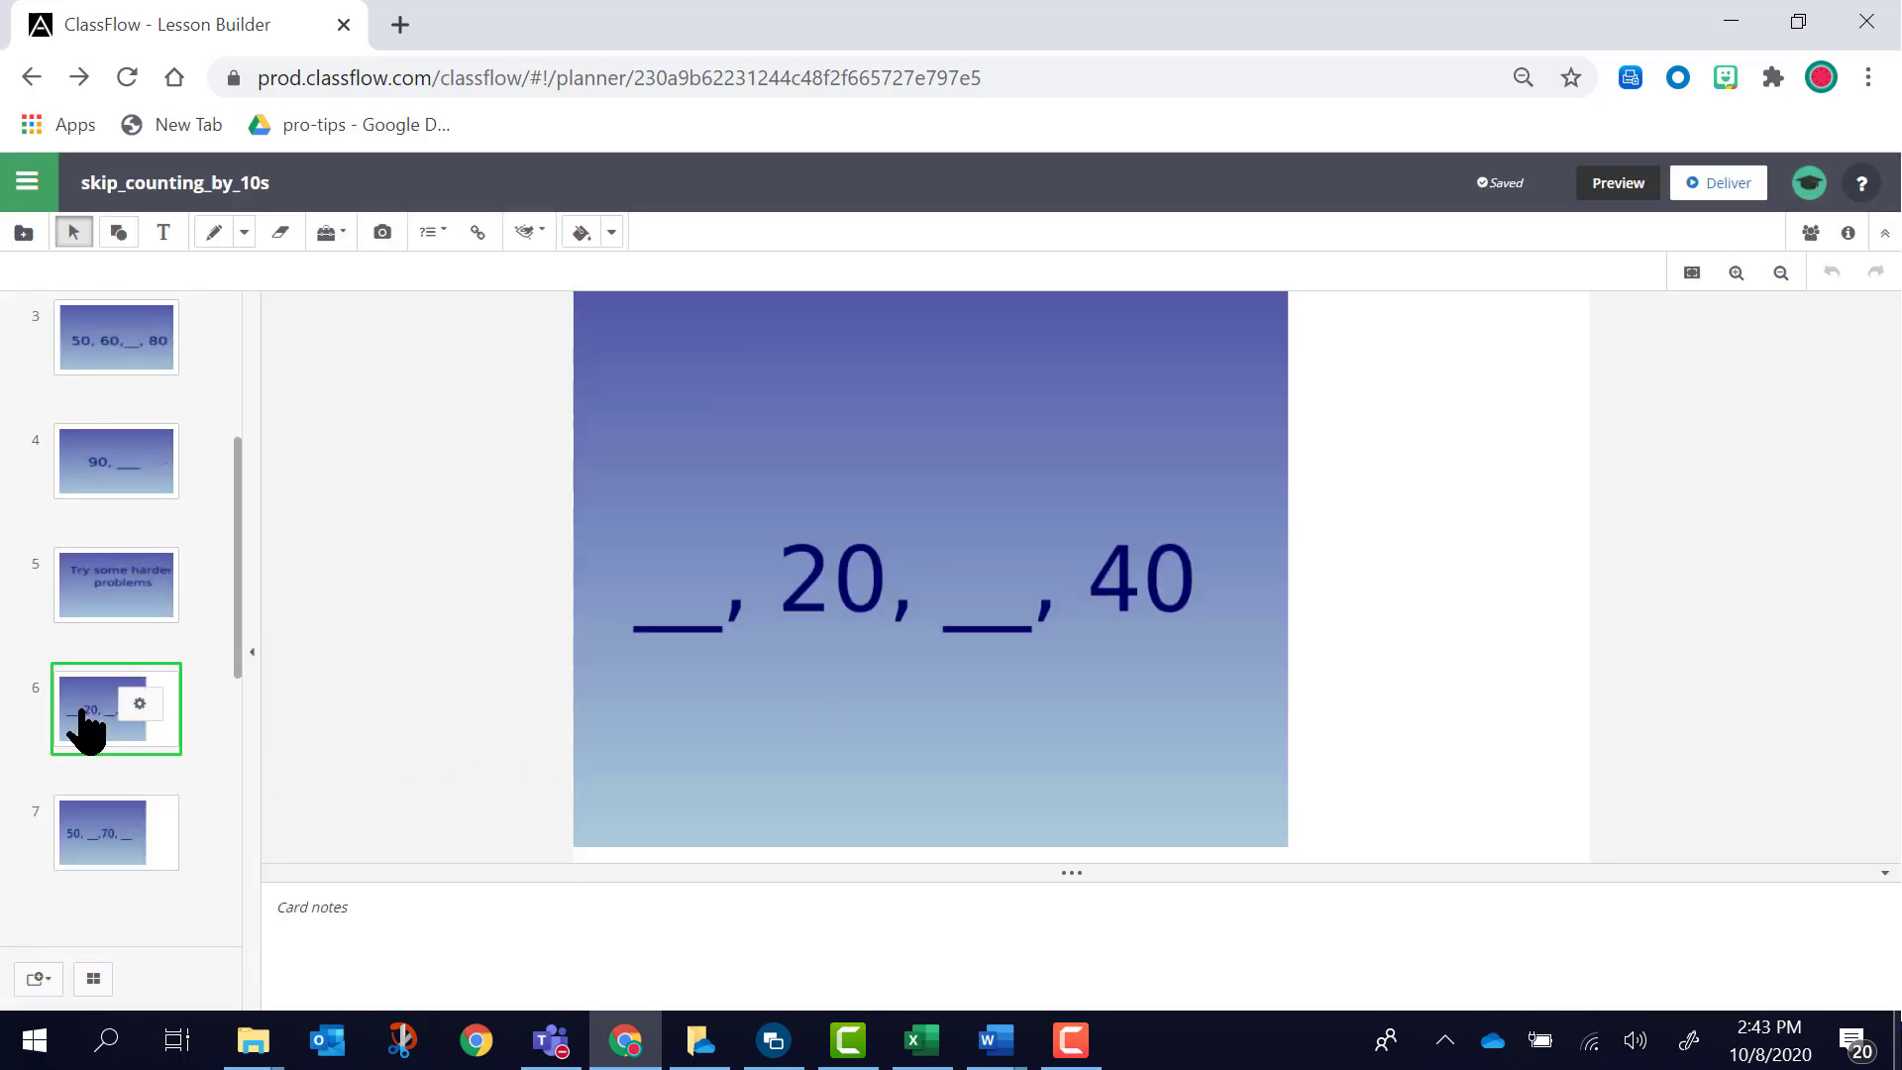
left_click(1191, 542)
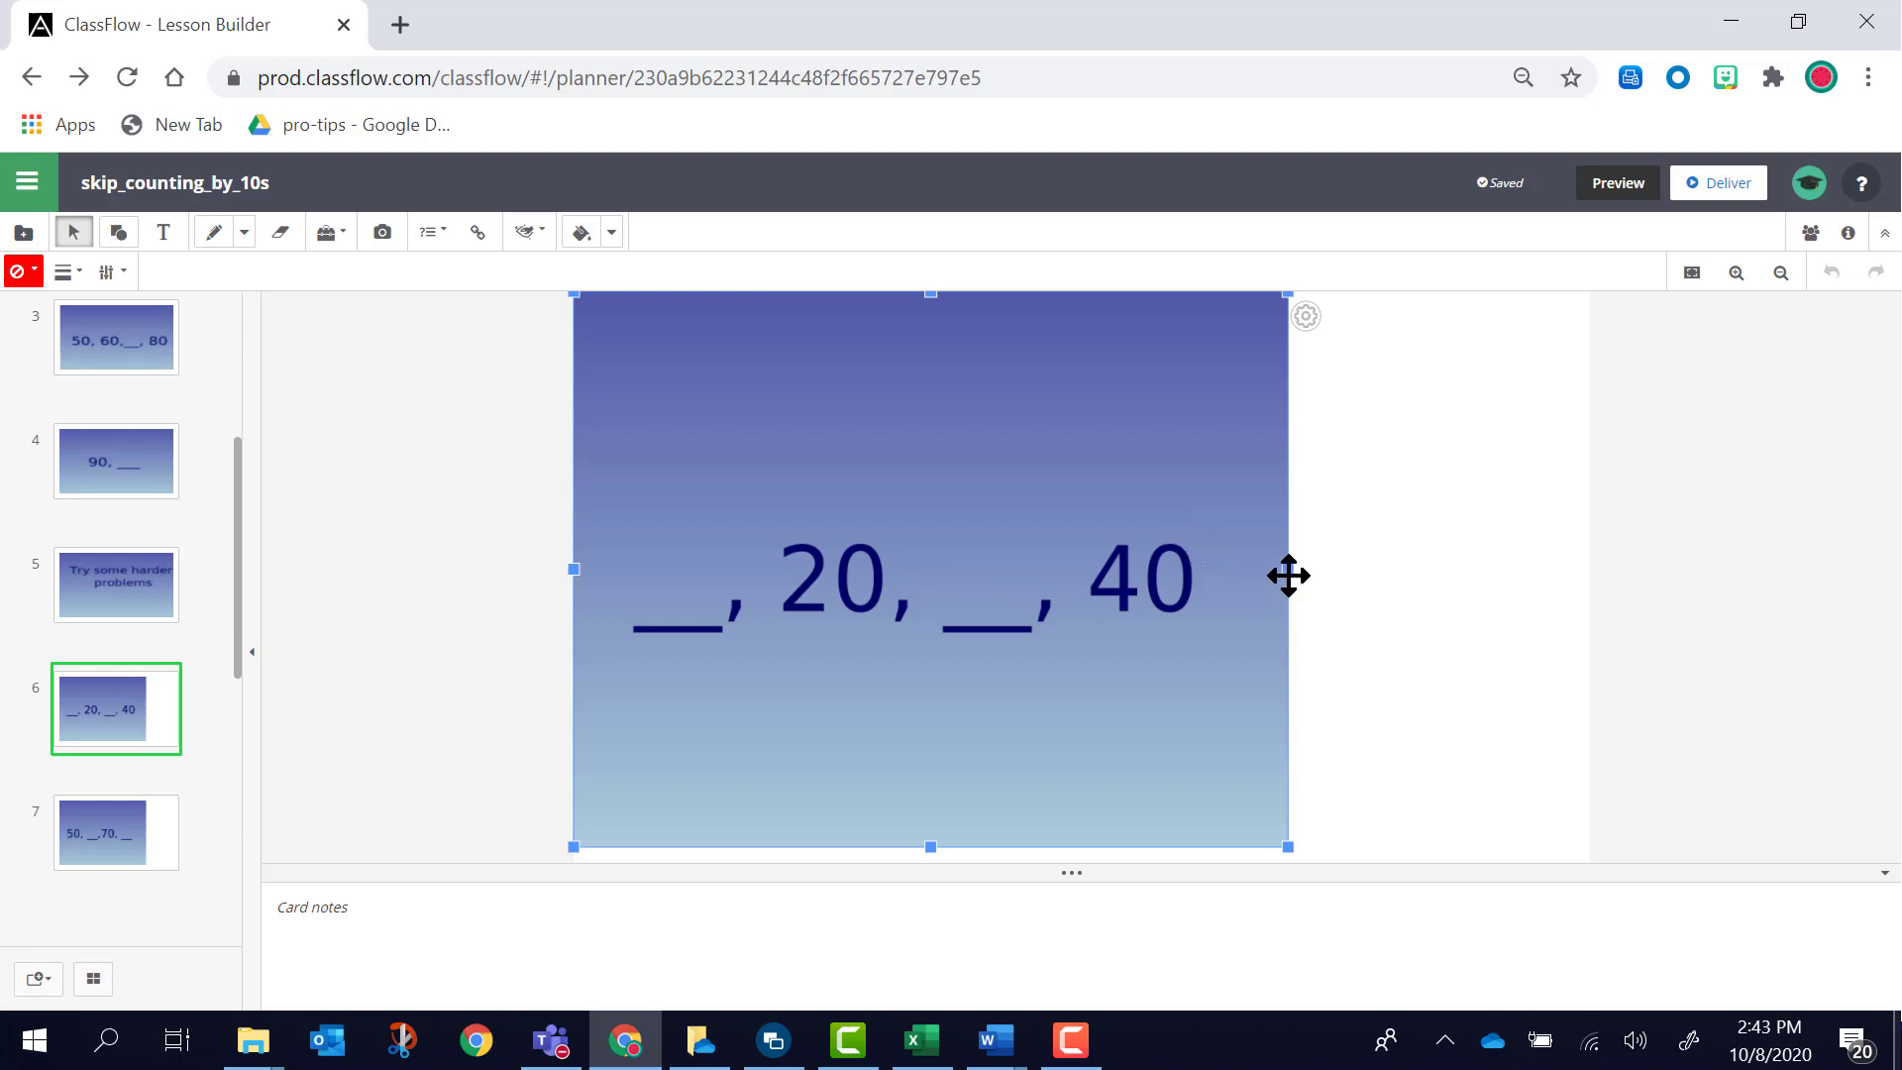
left_click_drag(1290, 568, 1571, 555)
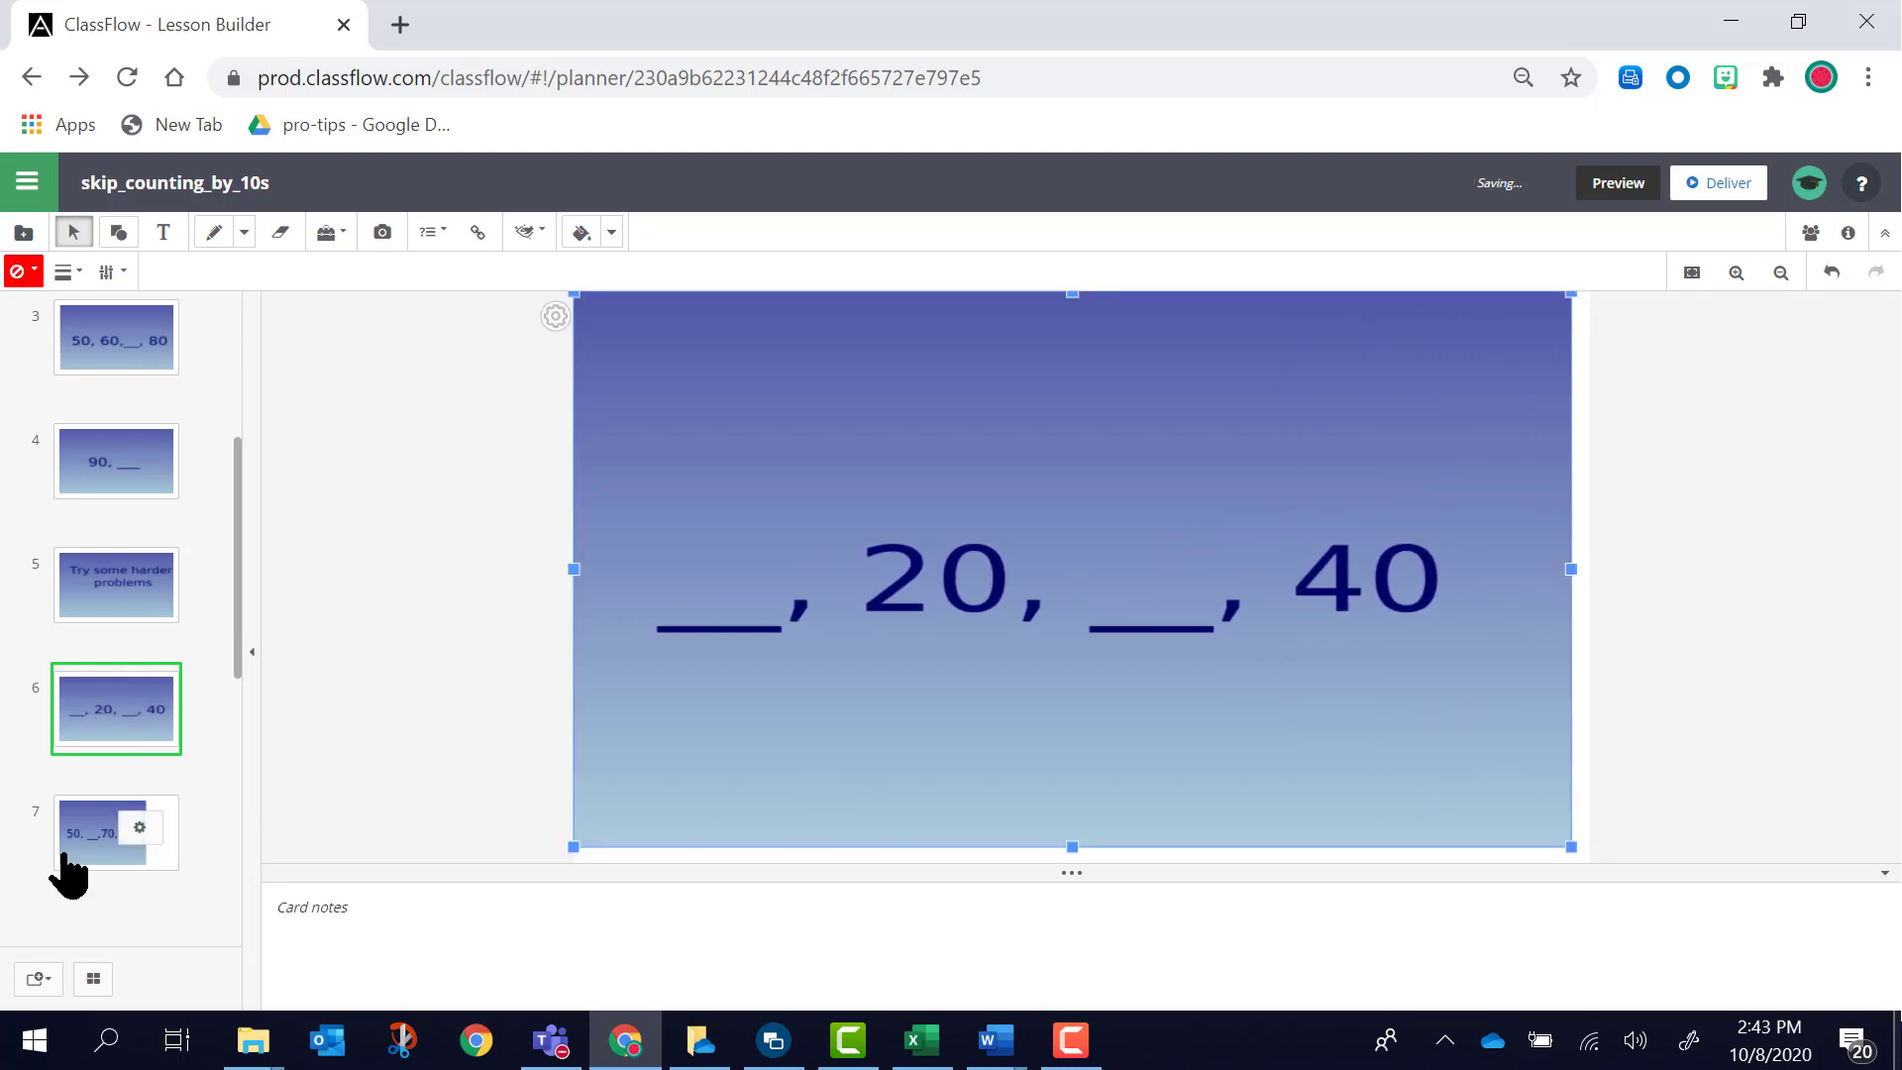
left_click(111, 822)
left_click(1245, 573)
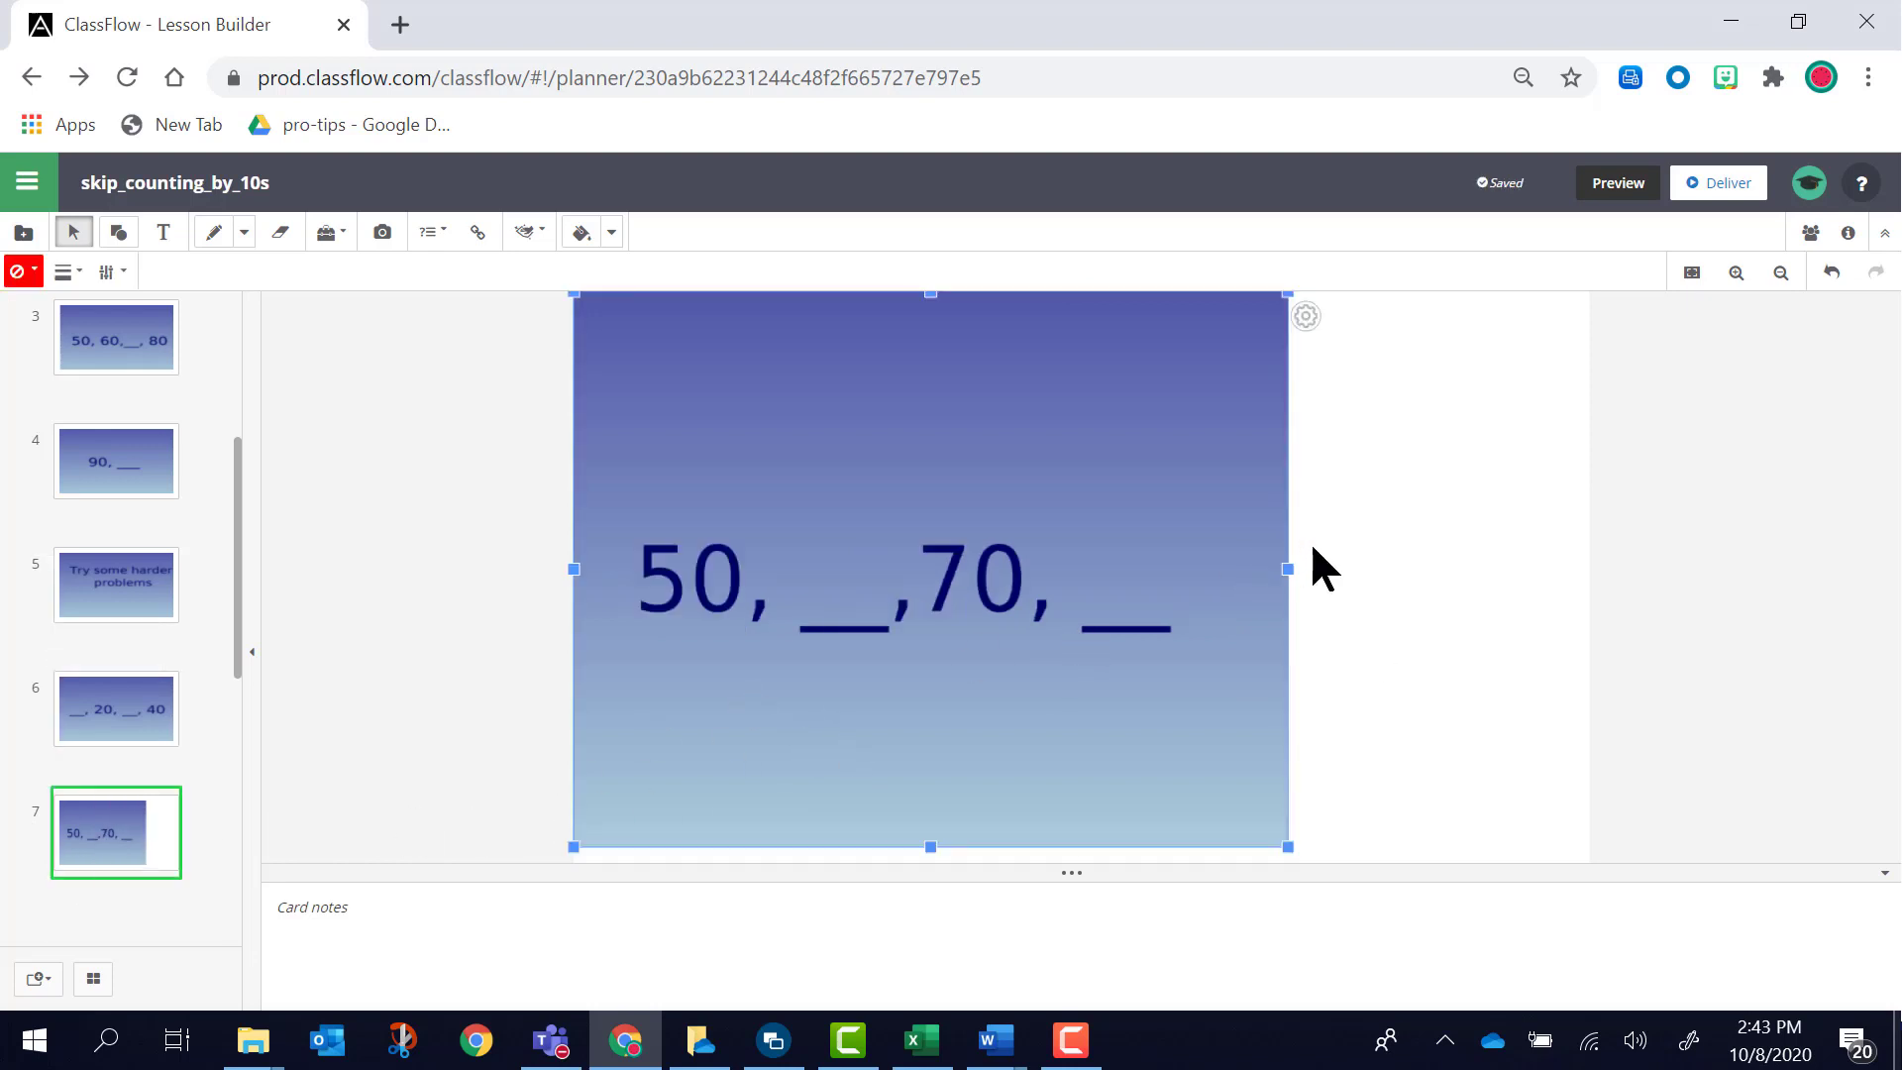
left_click_drag(1288, 567, 1579, 526)
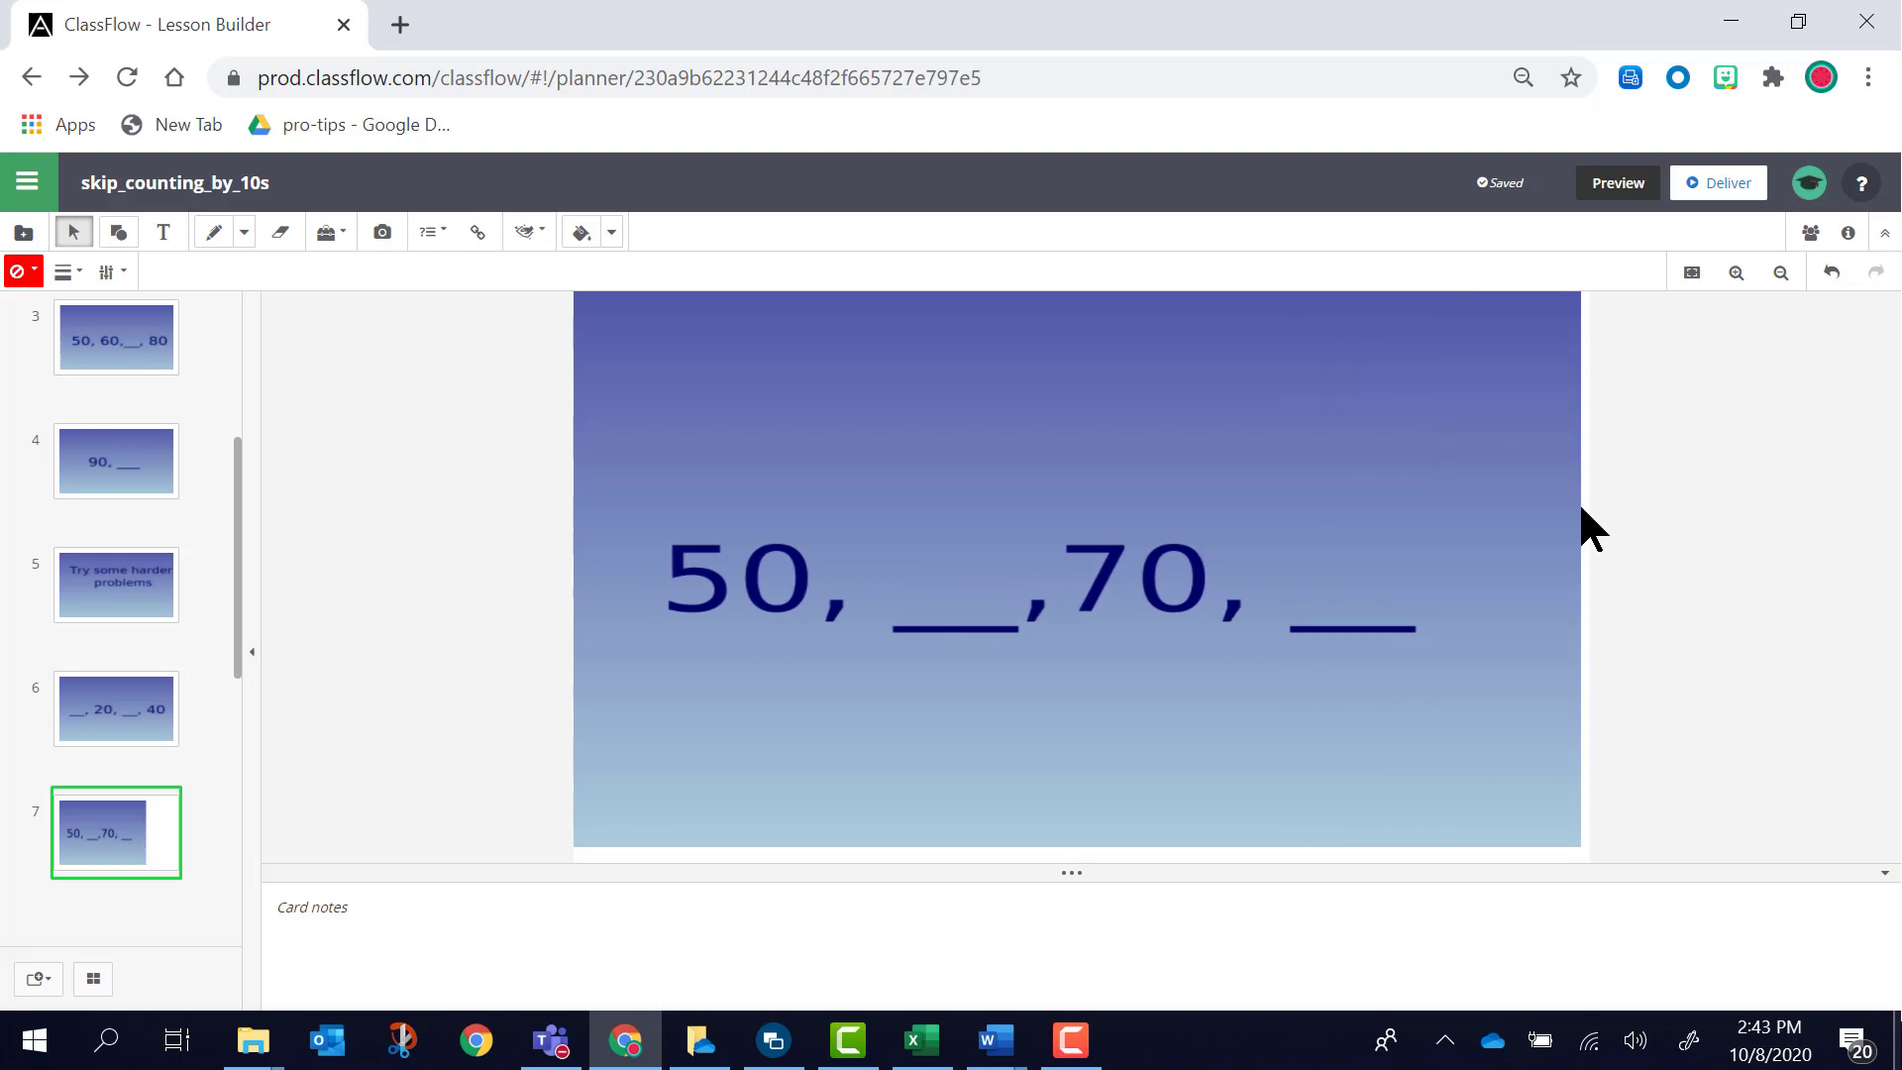
- Stretch the slide image on card 8 to the full card width and lock it with Anchor All
scroll(84, 812, "down", 2)
left_click(104, 764)
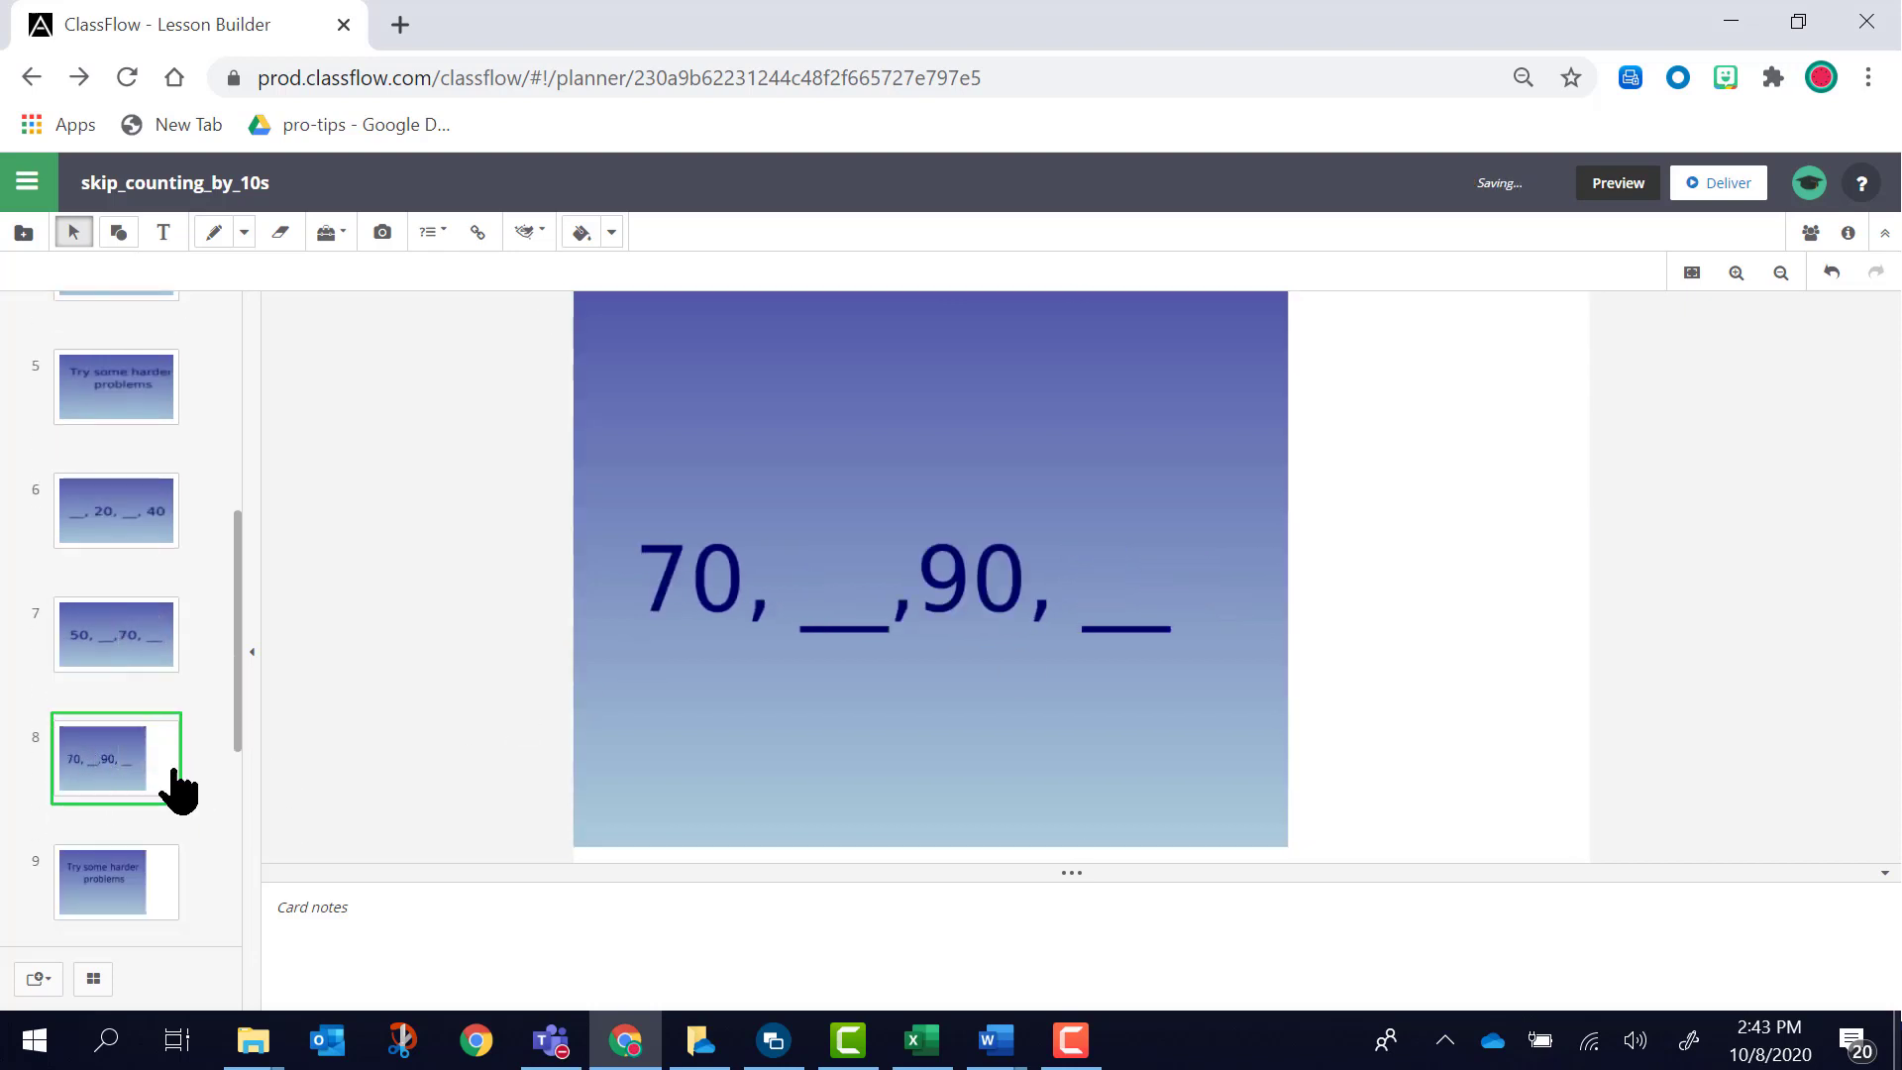
left_click(1286, 540)
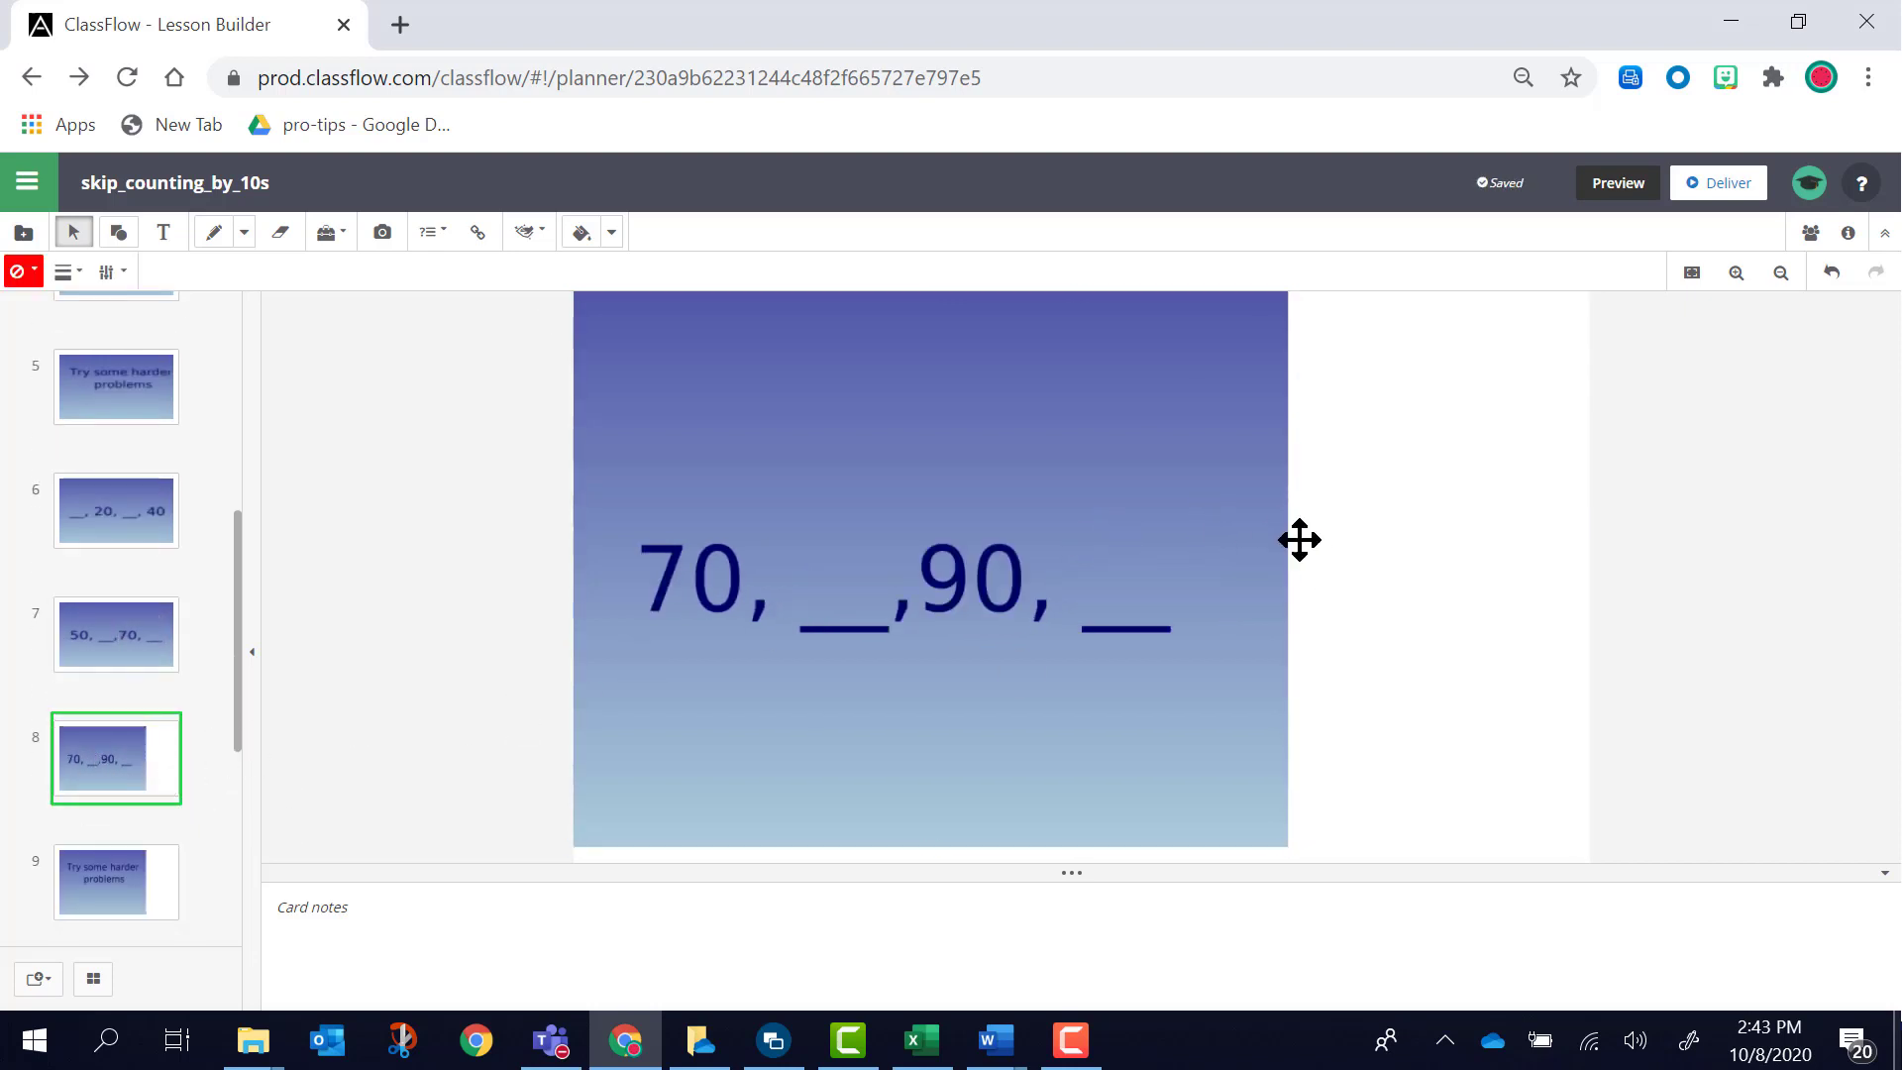
left_click_drag(1285, 570, 1585, 519)
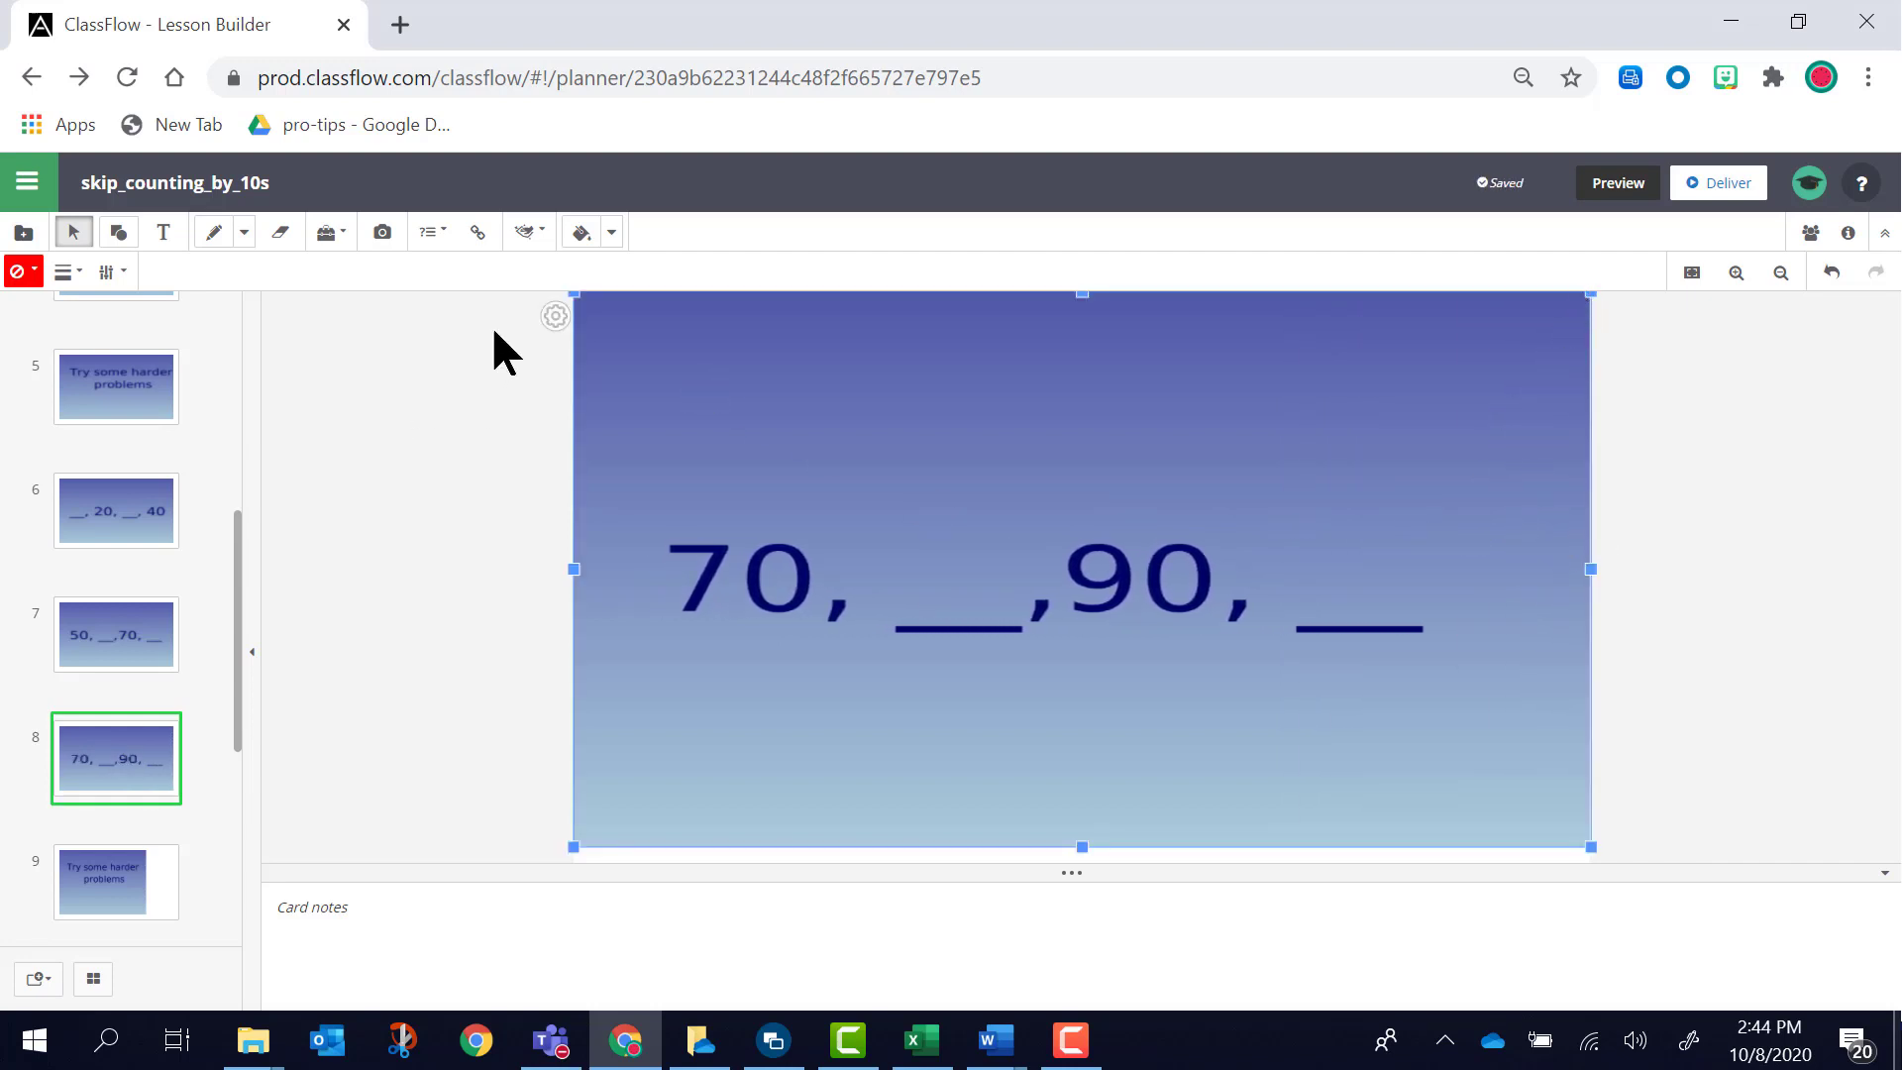
left_click(555, 316)
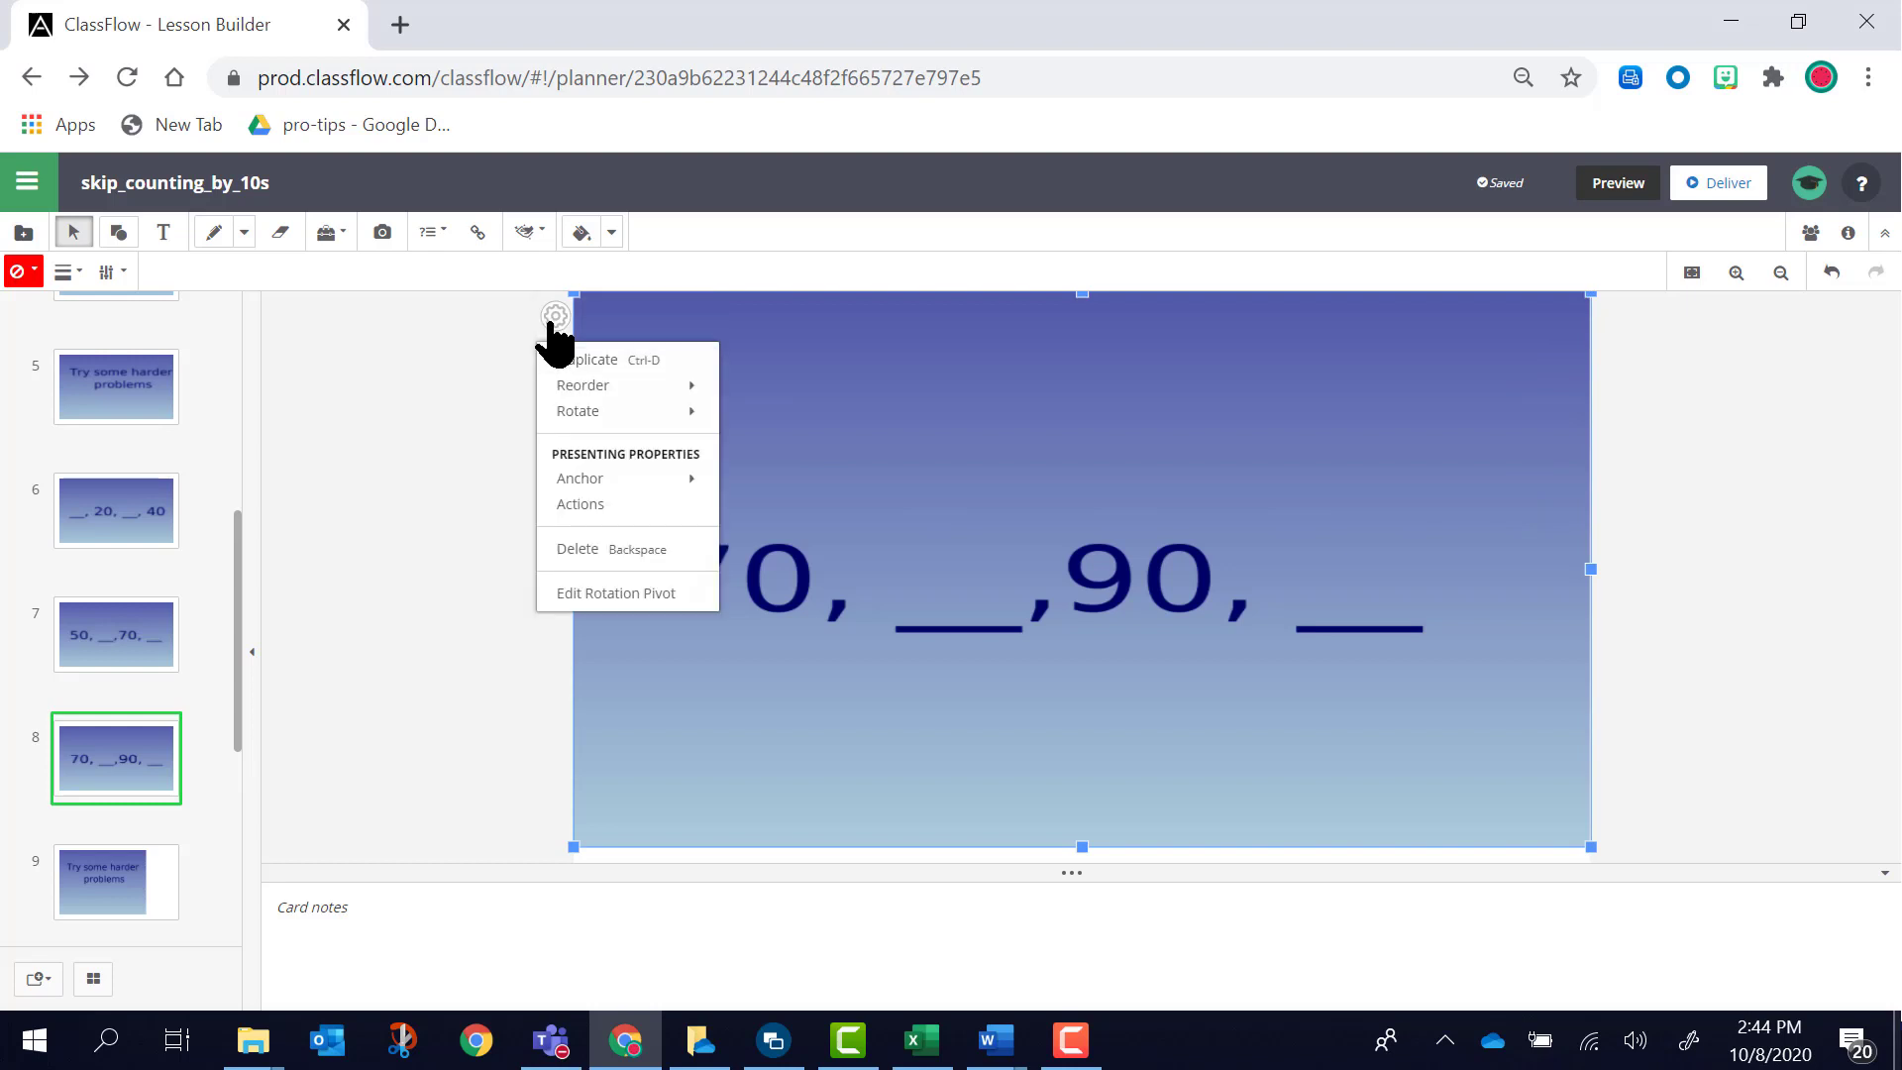
mouse_move(567, 490)
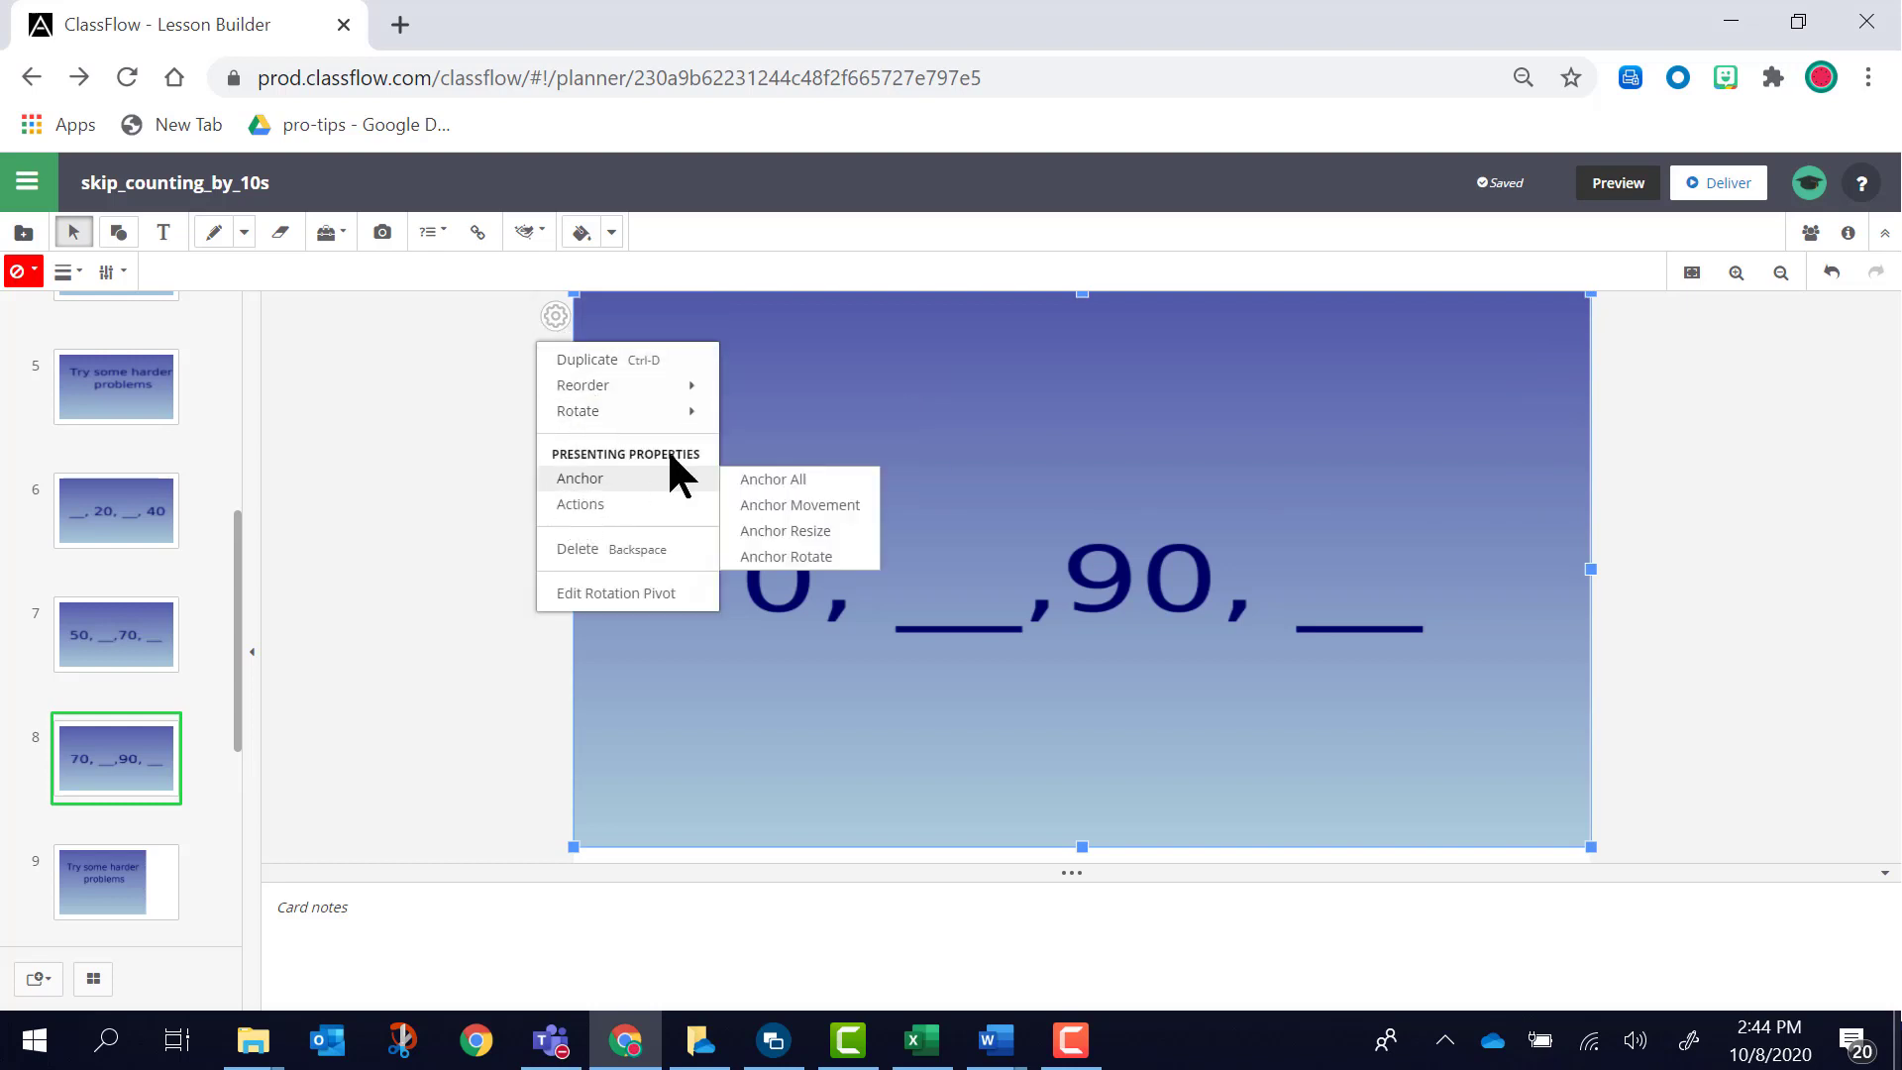
left_click(773, 479)
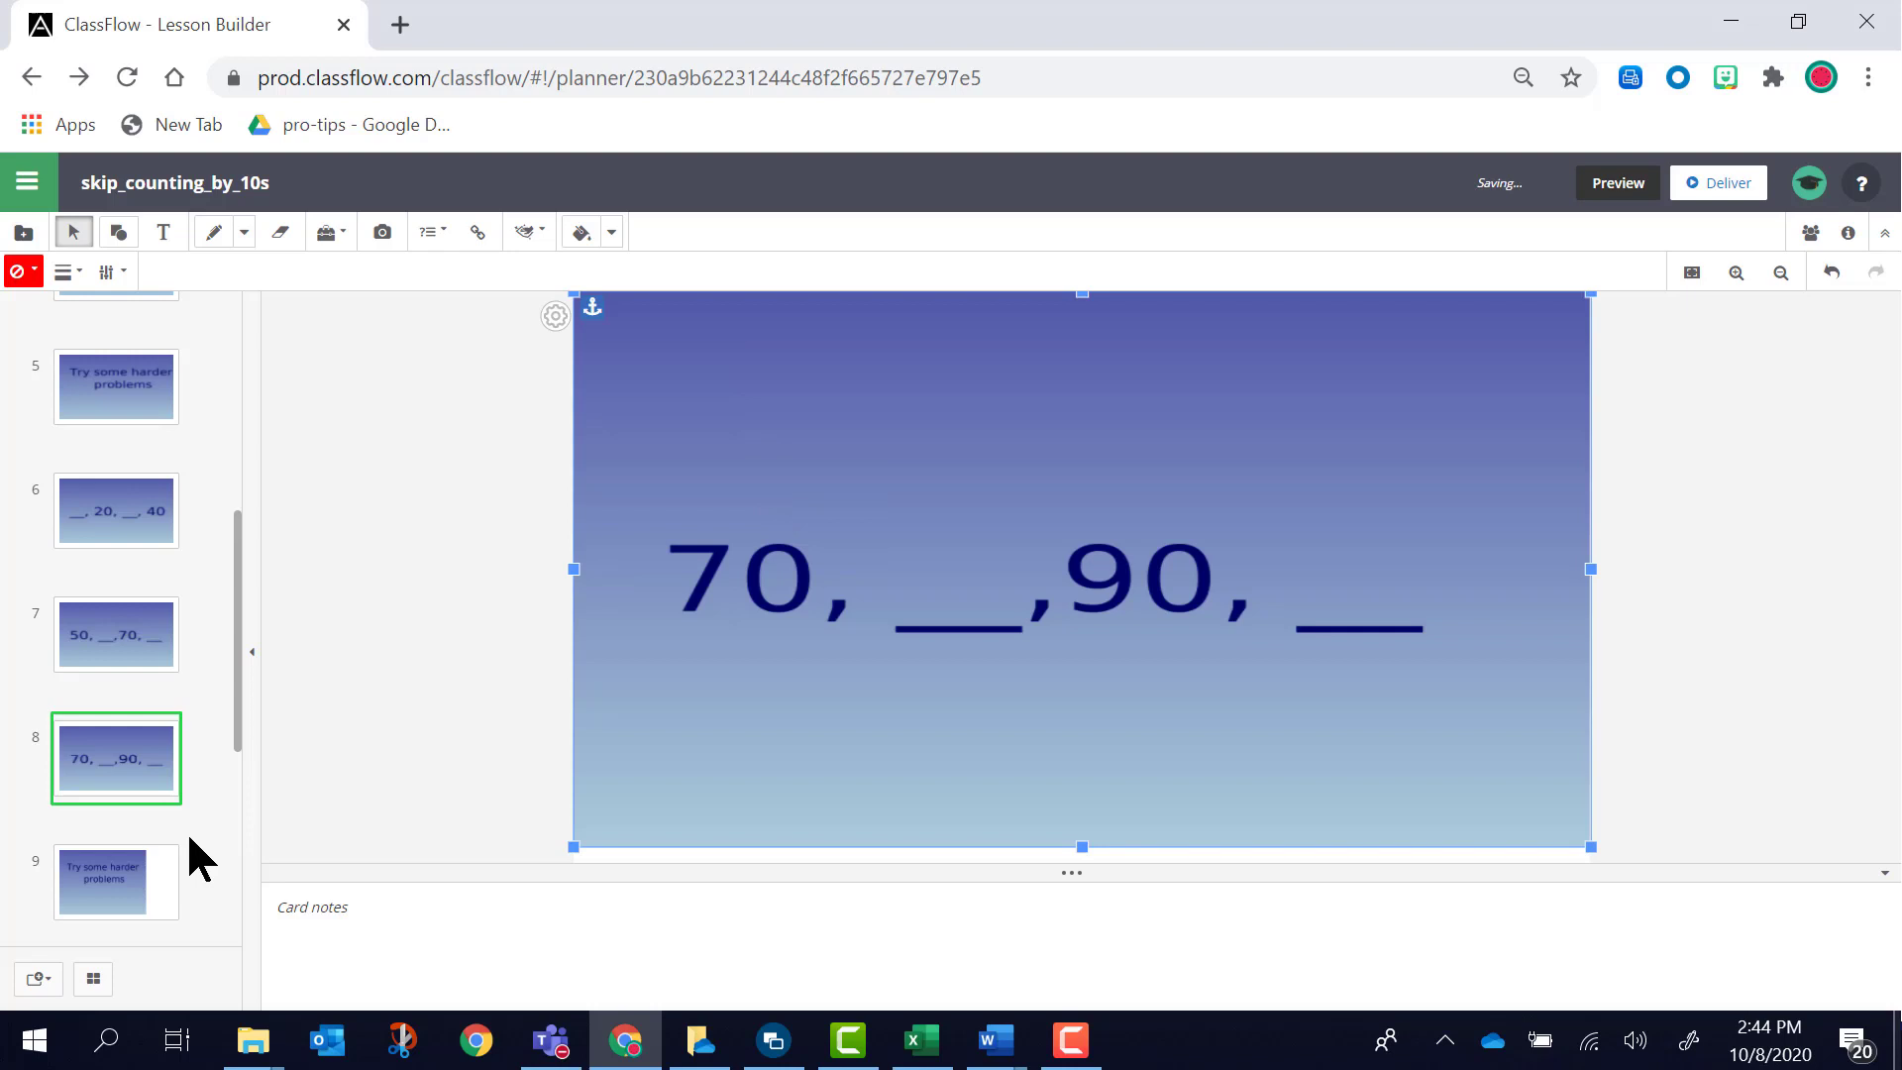
- Widen the "Try some harder problems" image on card 9 to the full card width and apply Anchor All
left_click(89, 896)
left_click(684, 649)
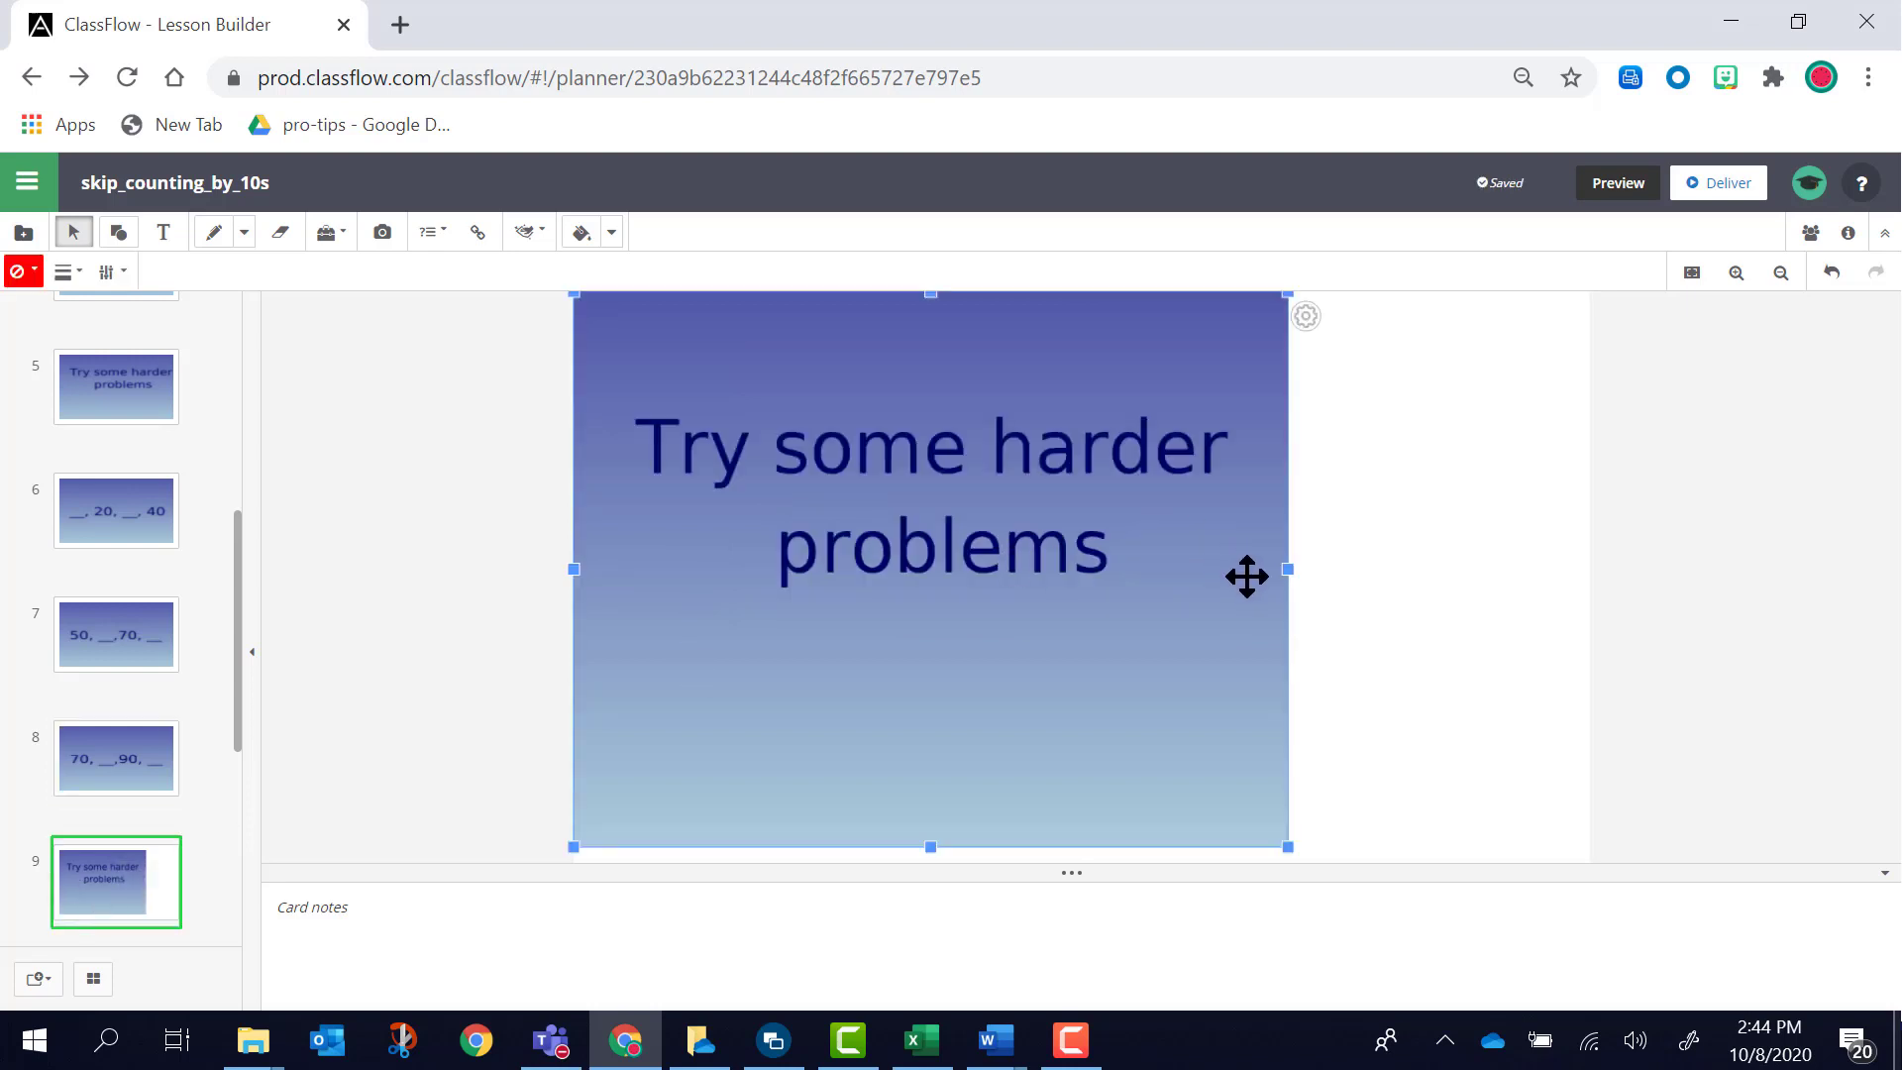
left_click_drag(1301, 555, 1591, 473)
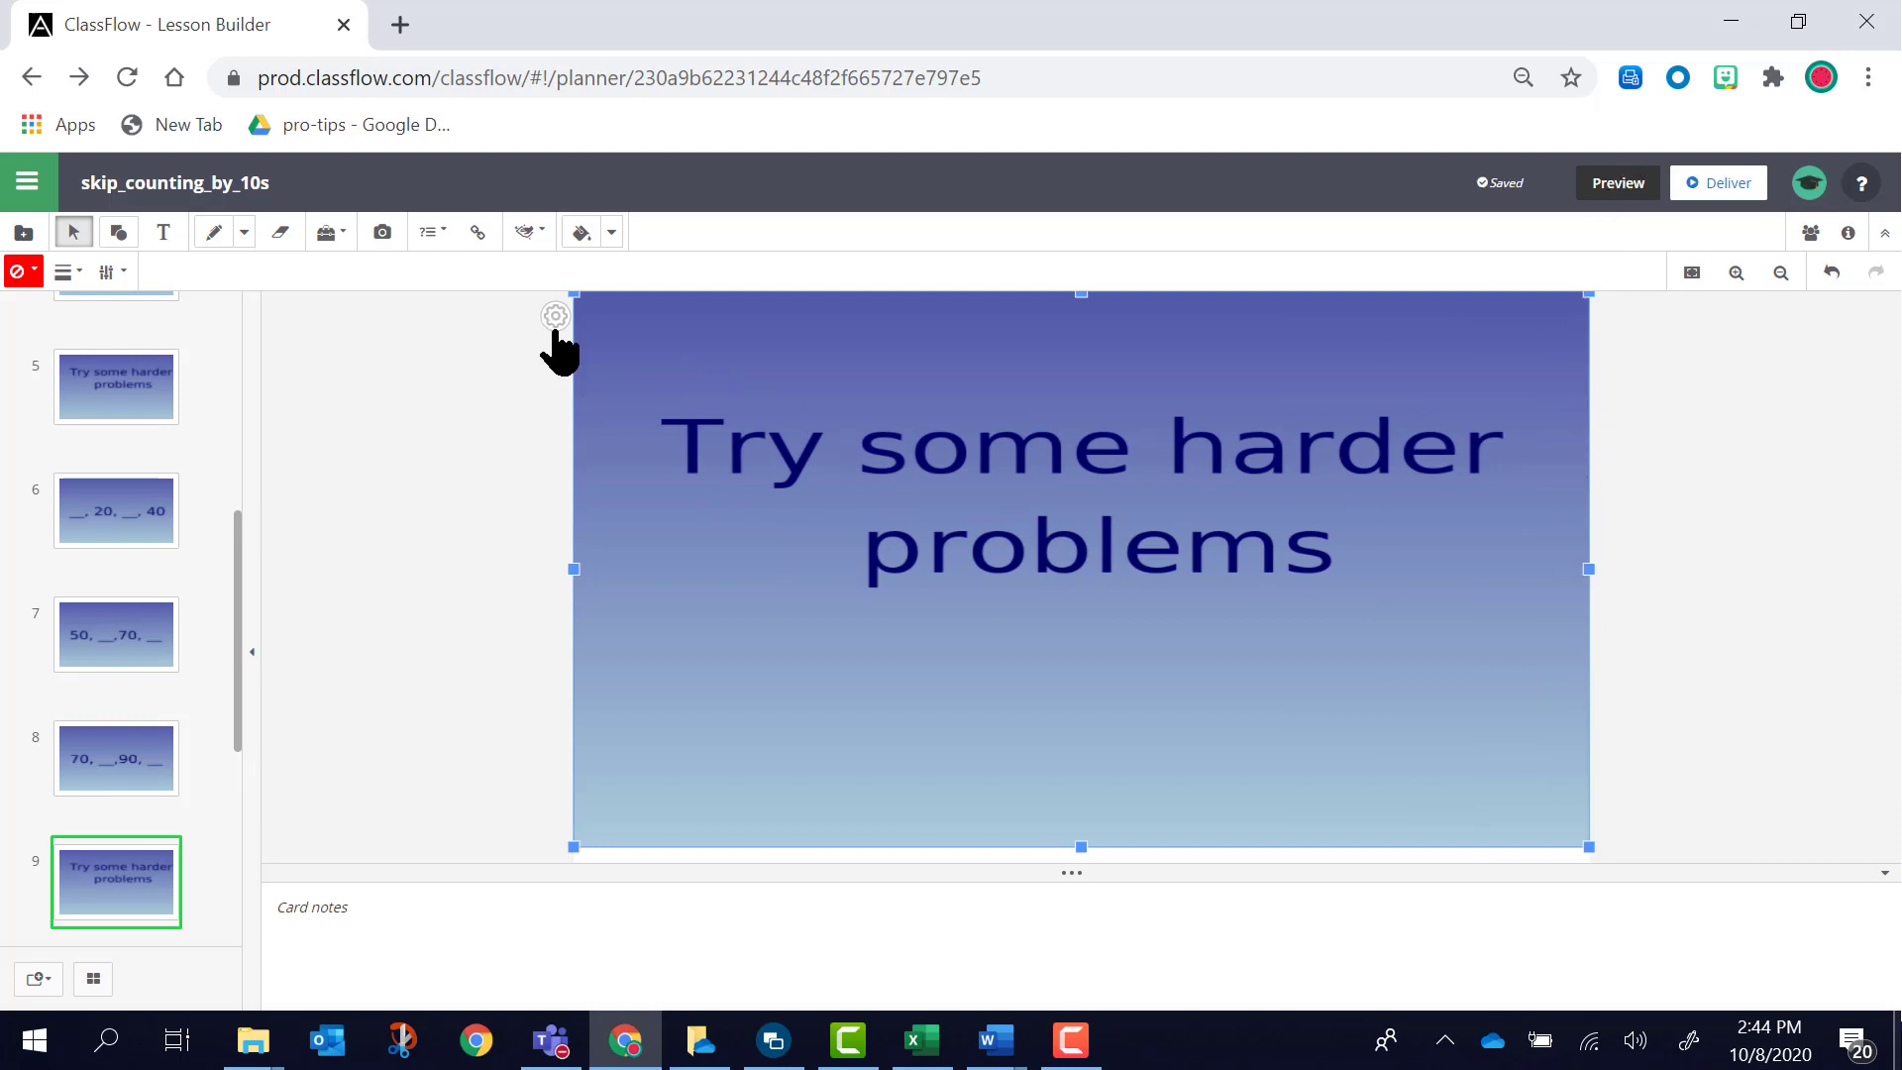
left_click(556, 316)
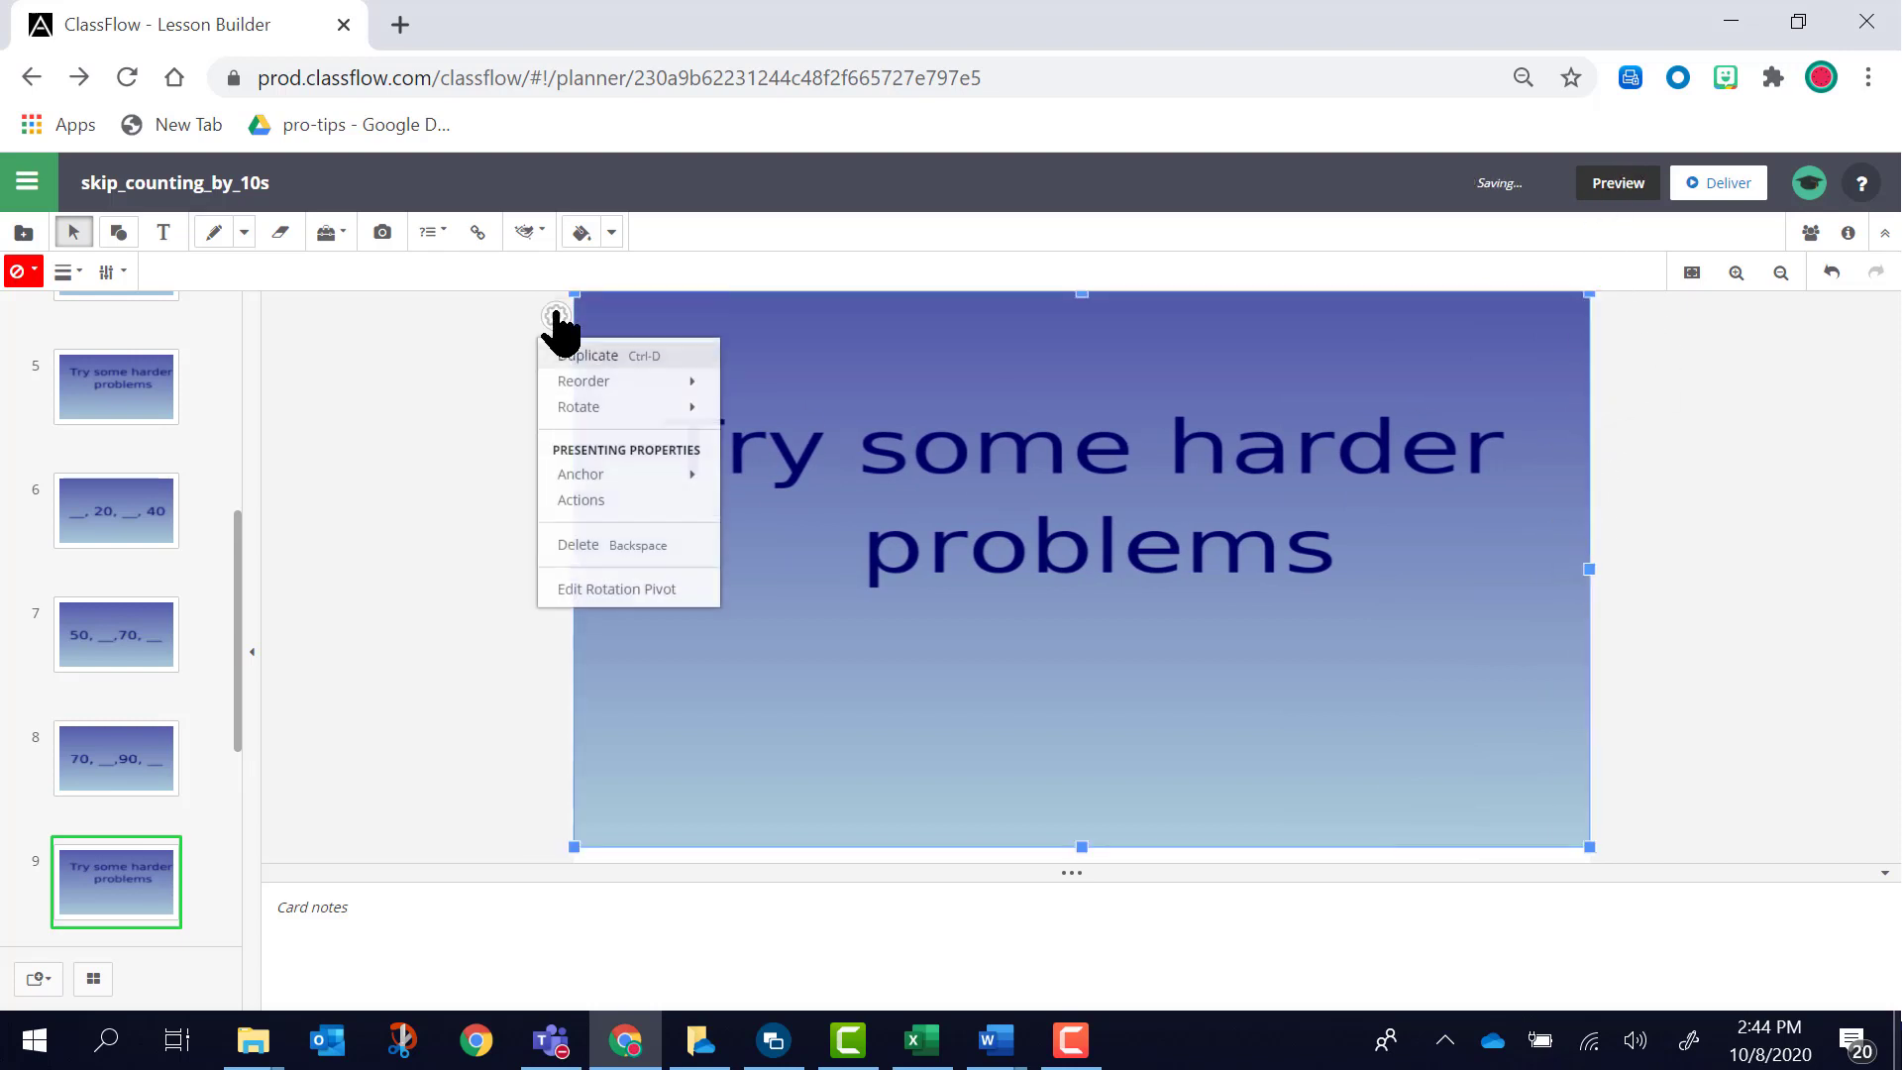
mouse_move(607, 477)
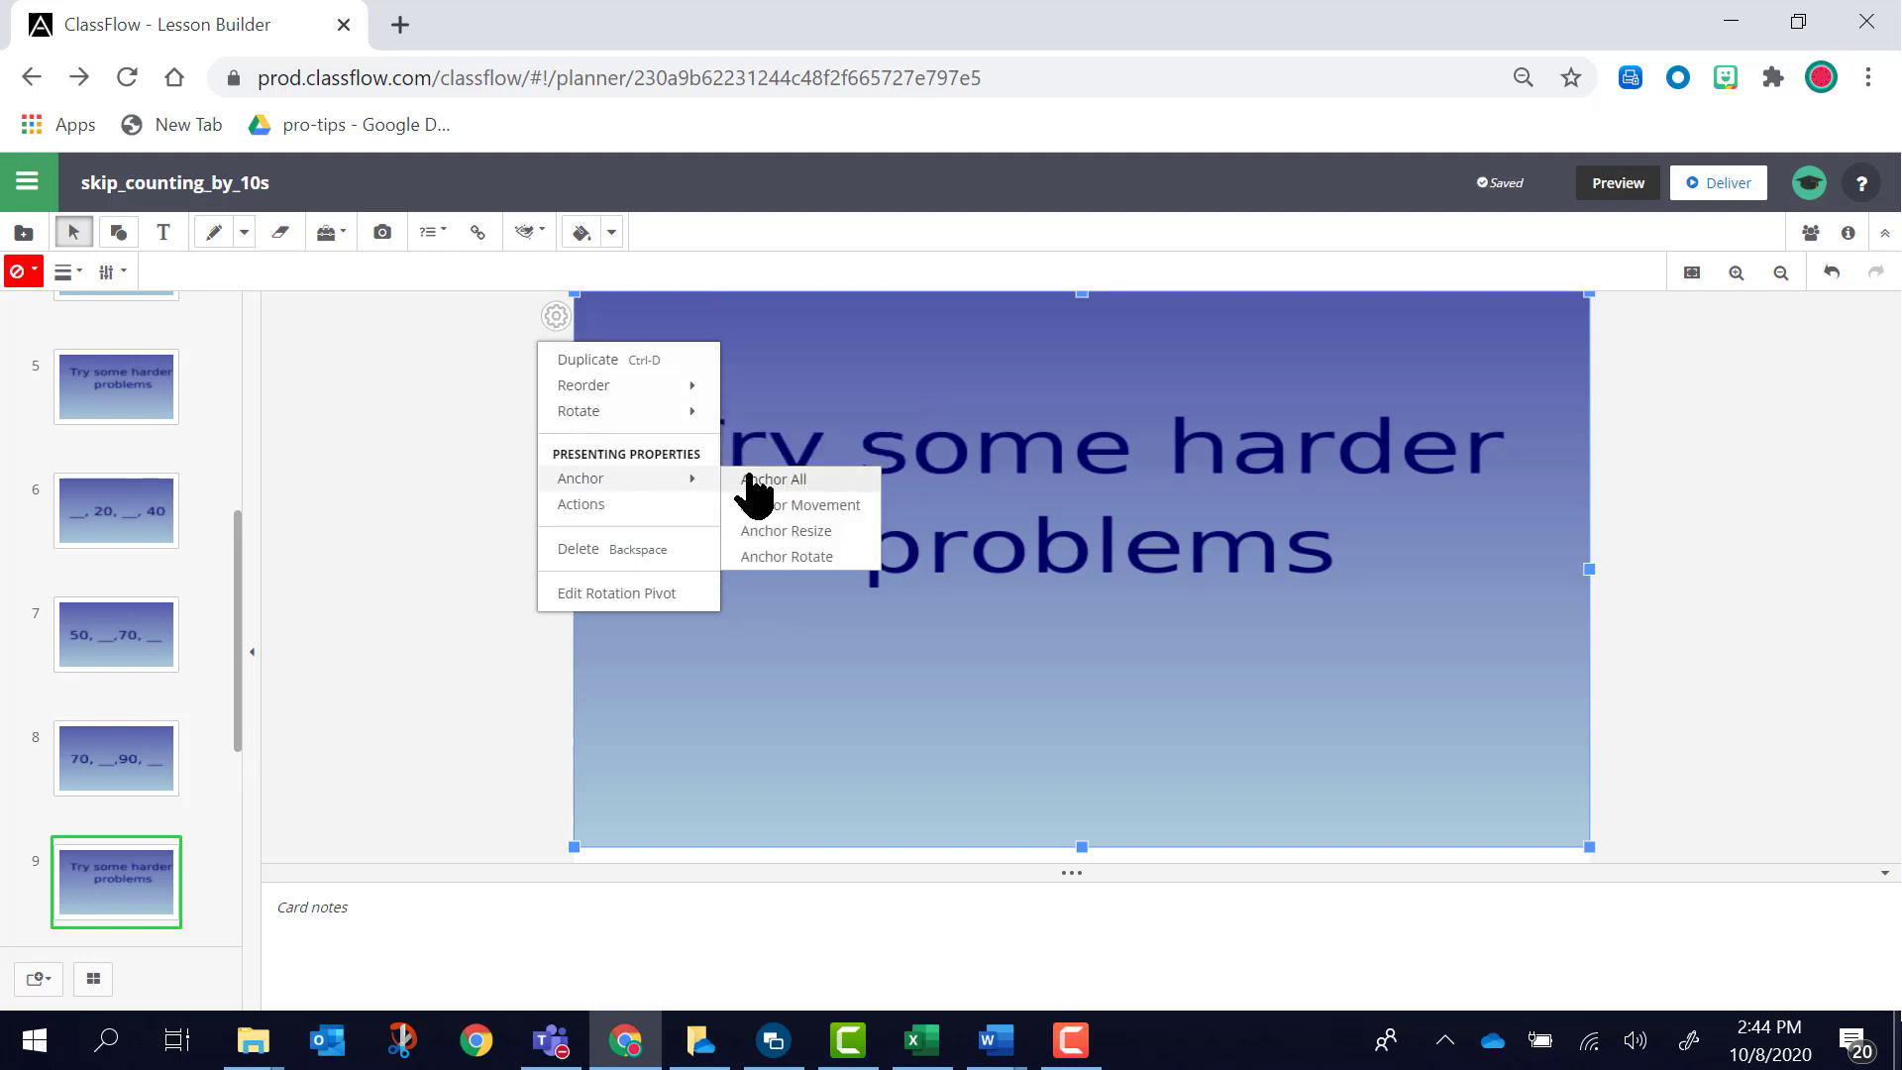
left_click(750, 480)
- Stretch the slide image on card 10 to nearly the full card width and apply Anchor All to it
scroll(159, 767, "down", 3)
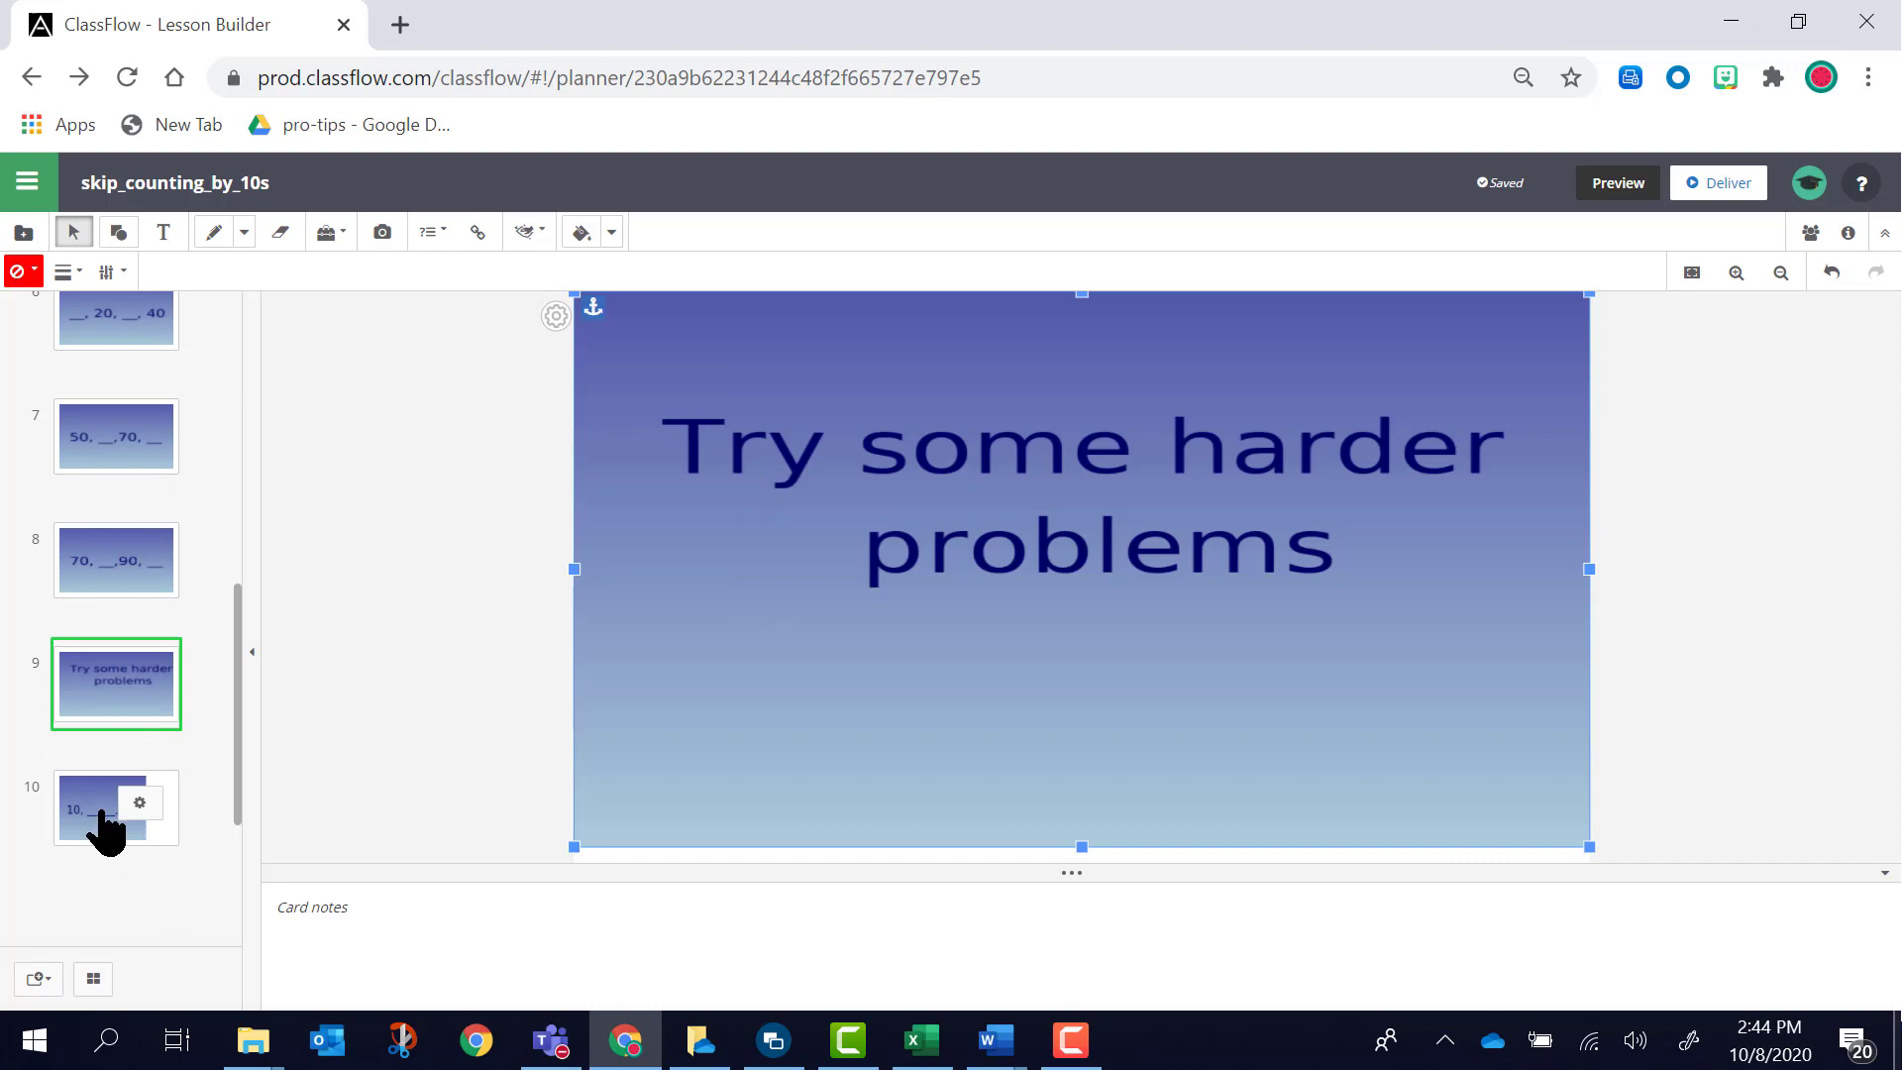
left_click(115, 819)
left_click(858, 577)
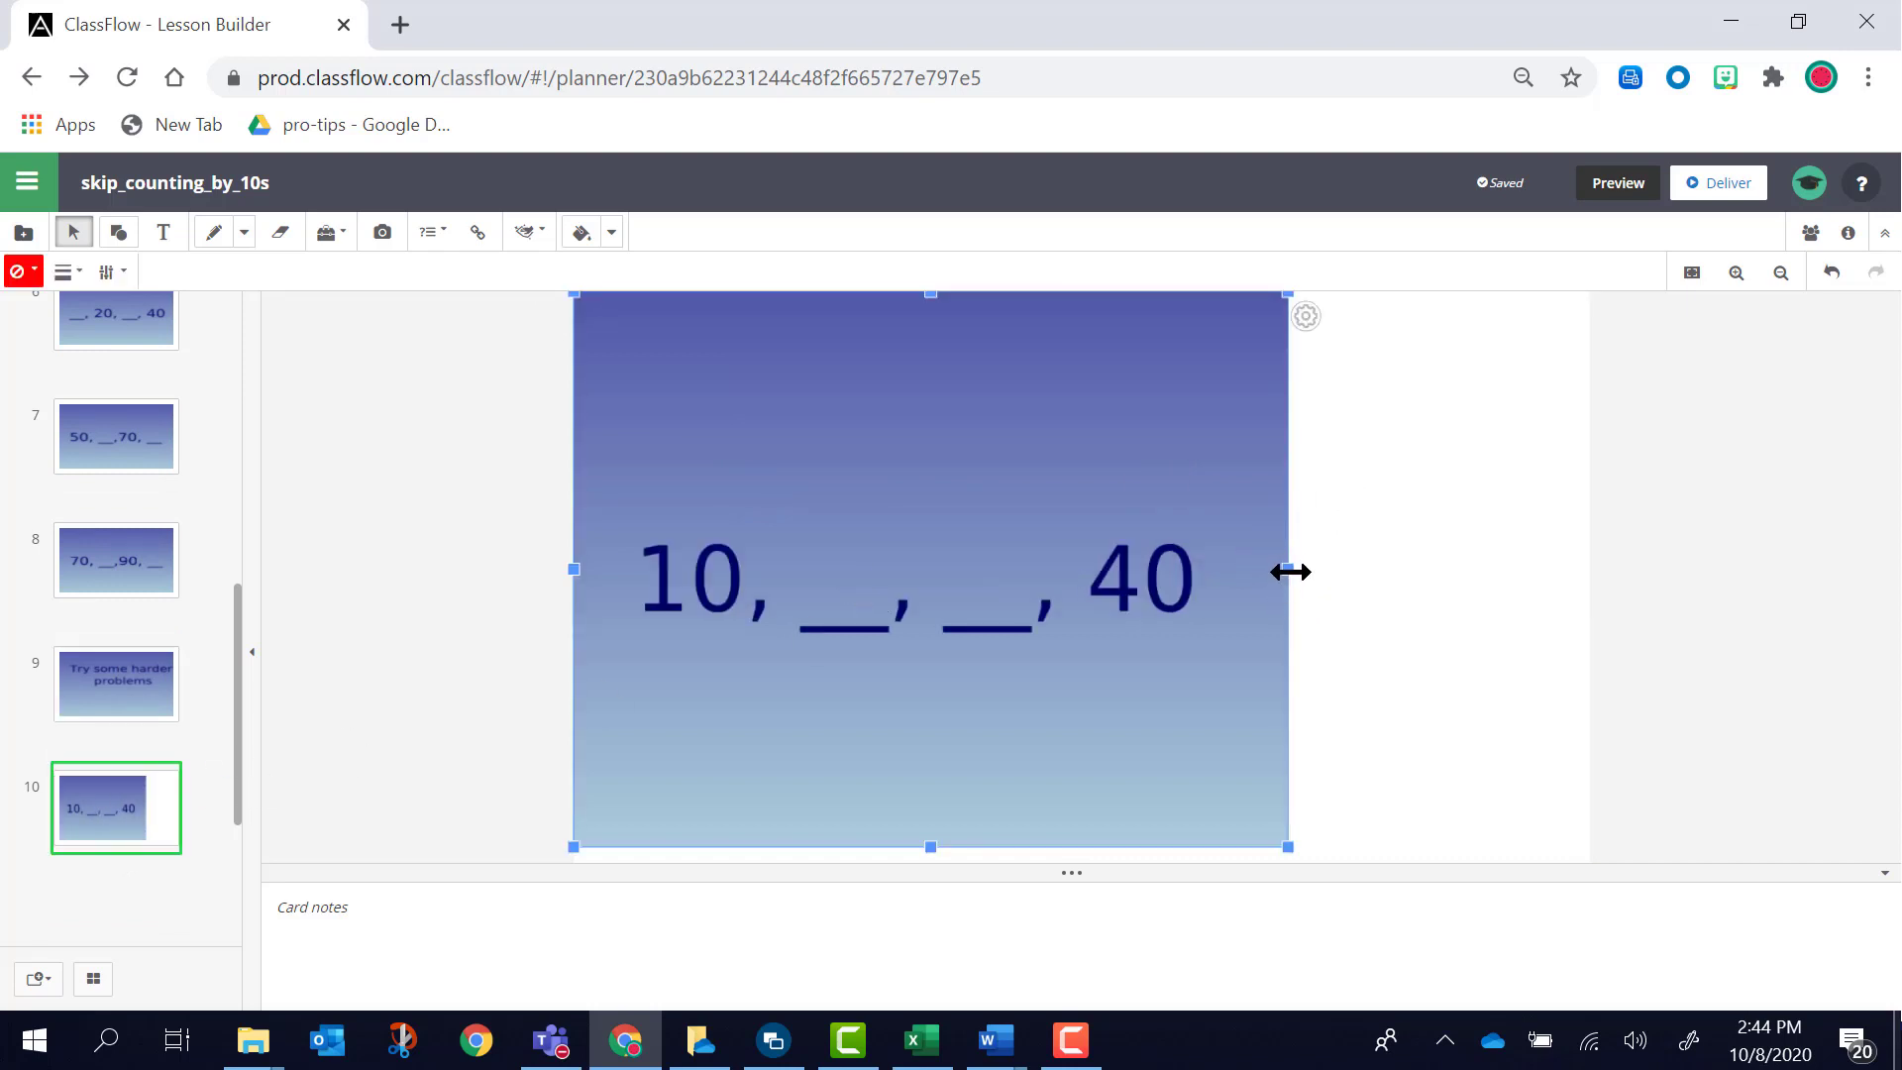
left_click_drag(1290, 563, 1585, 551)
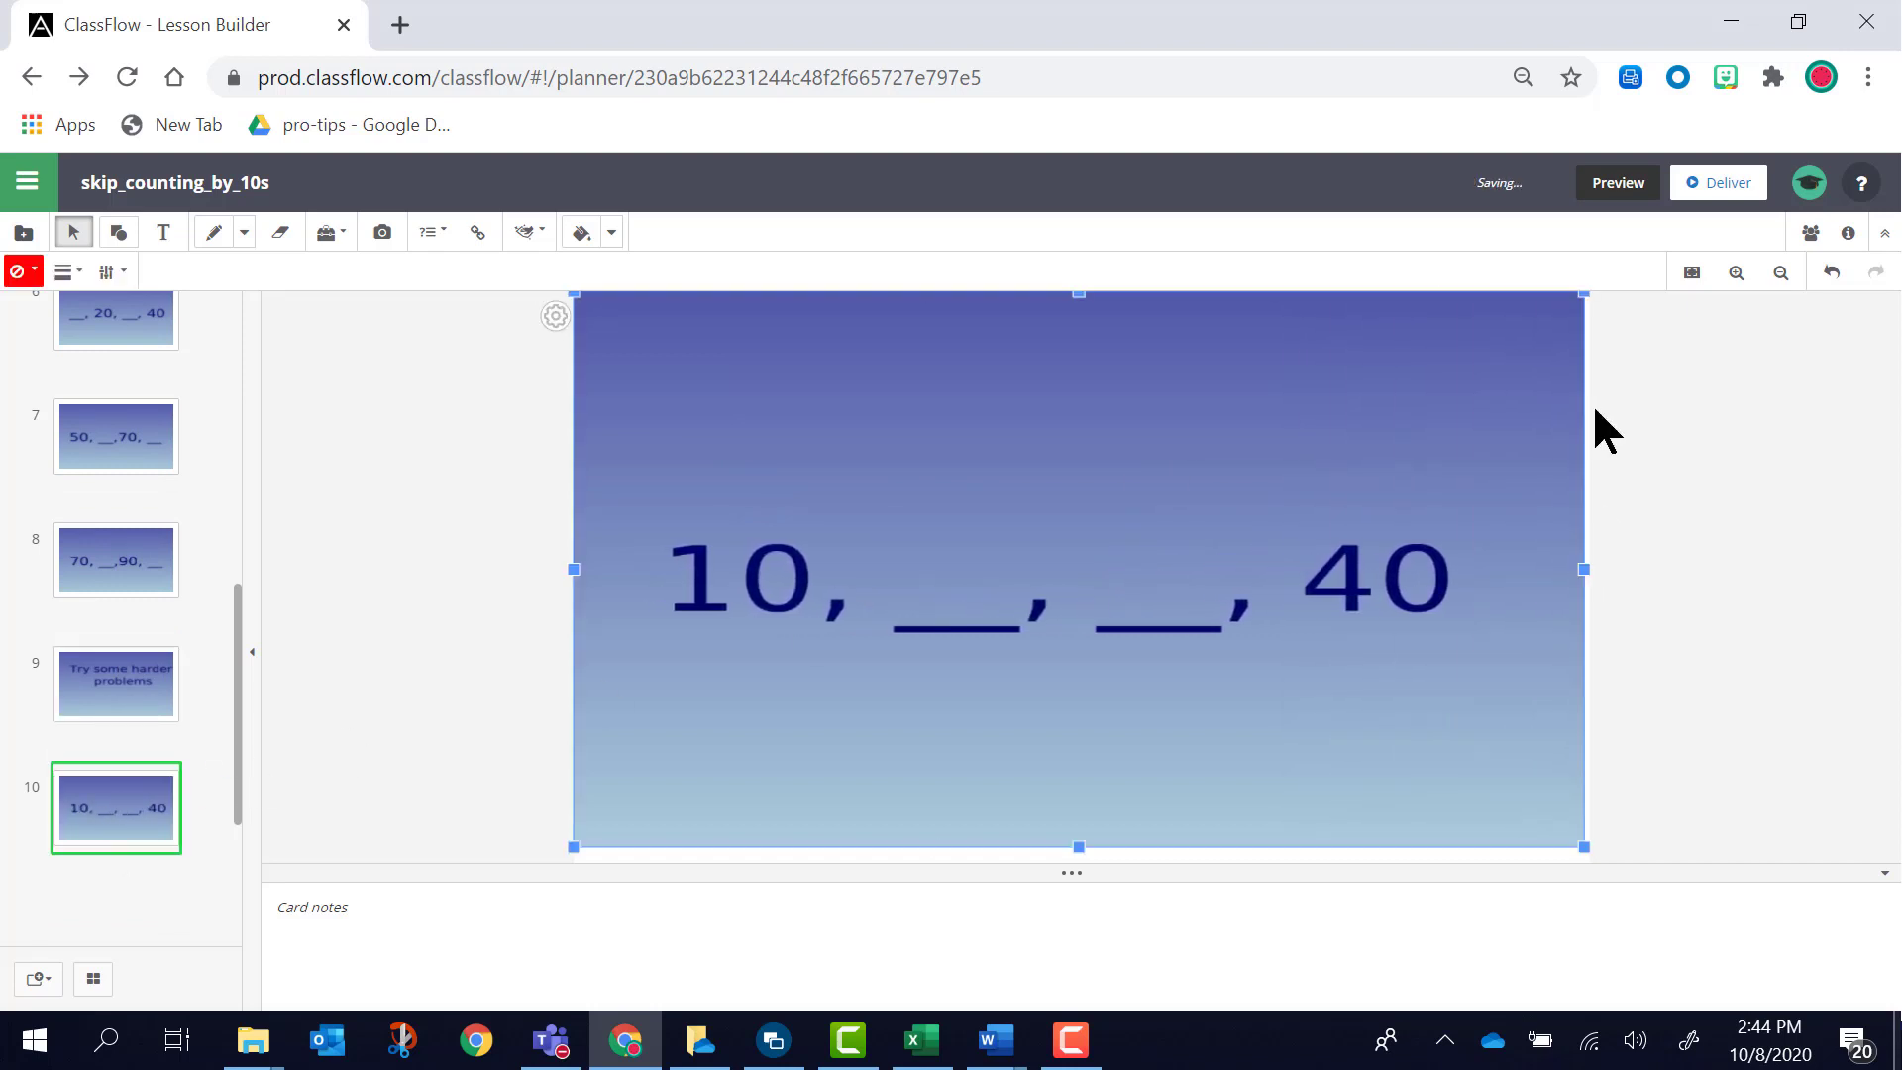
left_click(555, 318)
mouse_move(601, 480)
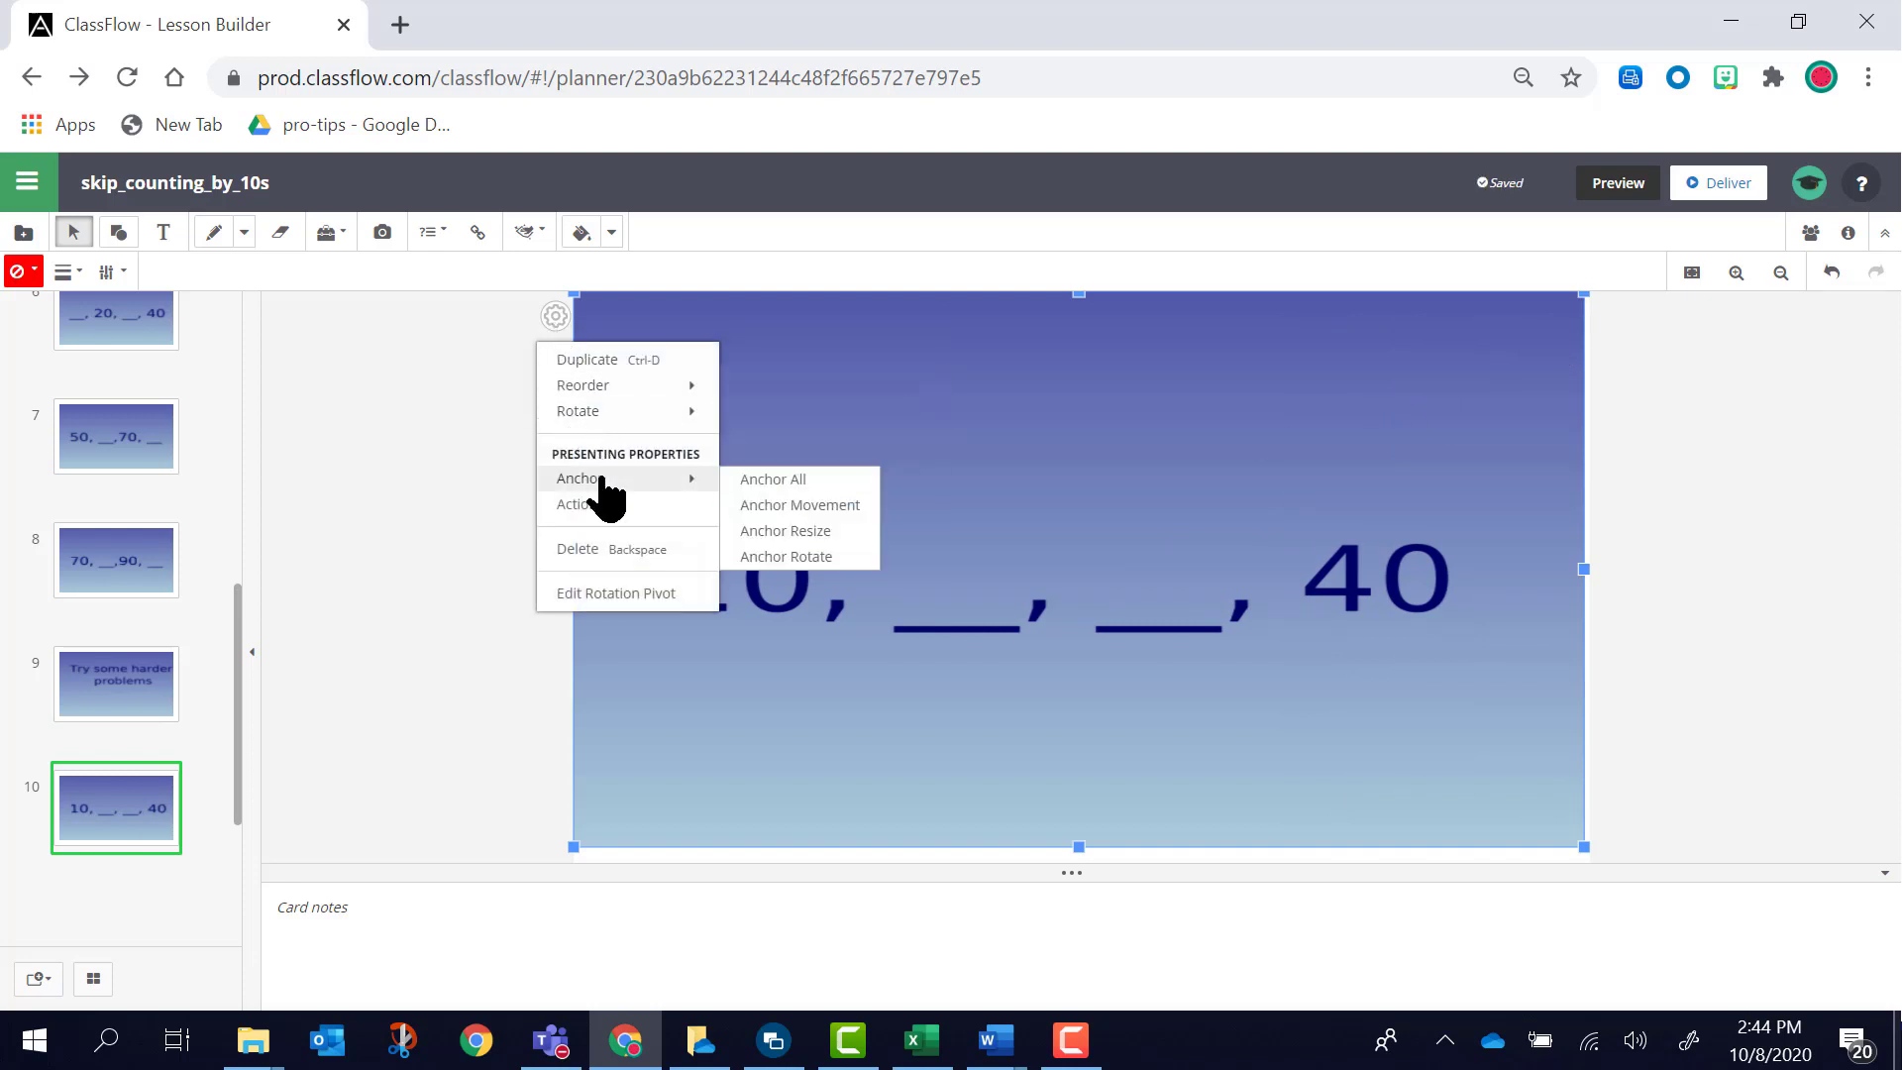
left_click(774, 482)
- Stretch the slide image on card 11 slightly past the card's right edge and apply Anchor All to it
scroll(145, 776, "down", 2)
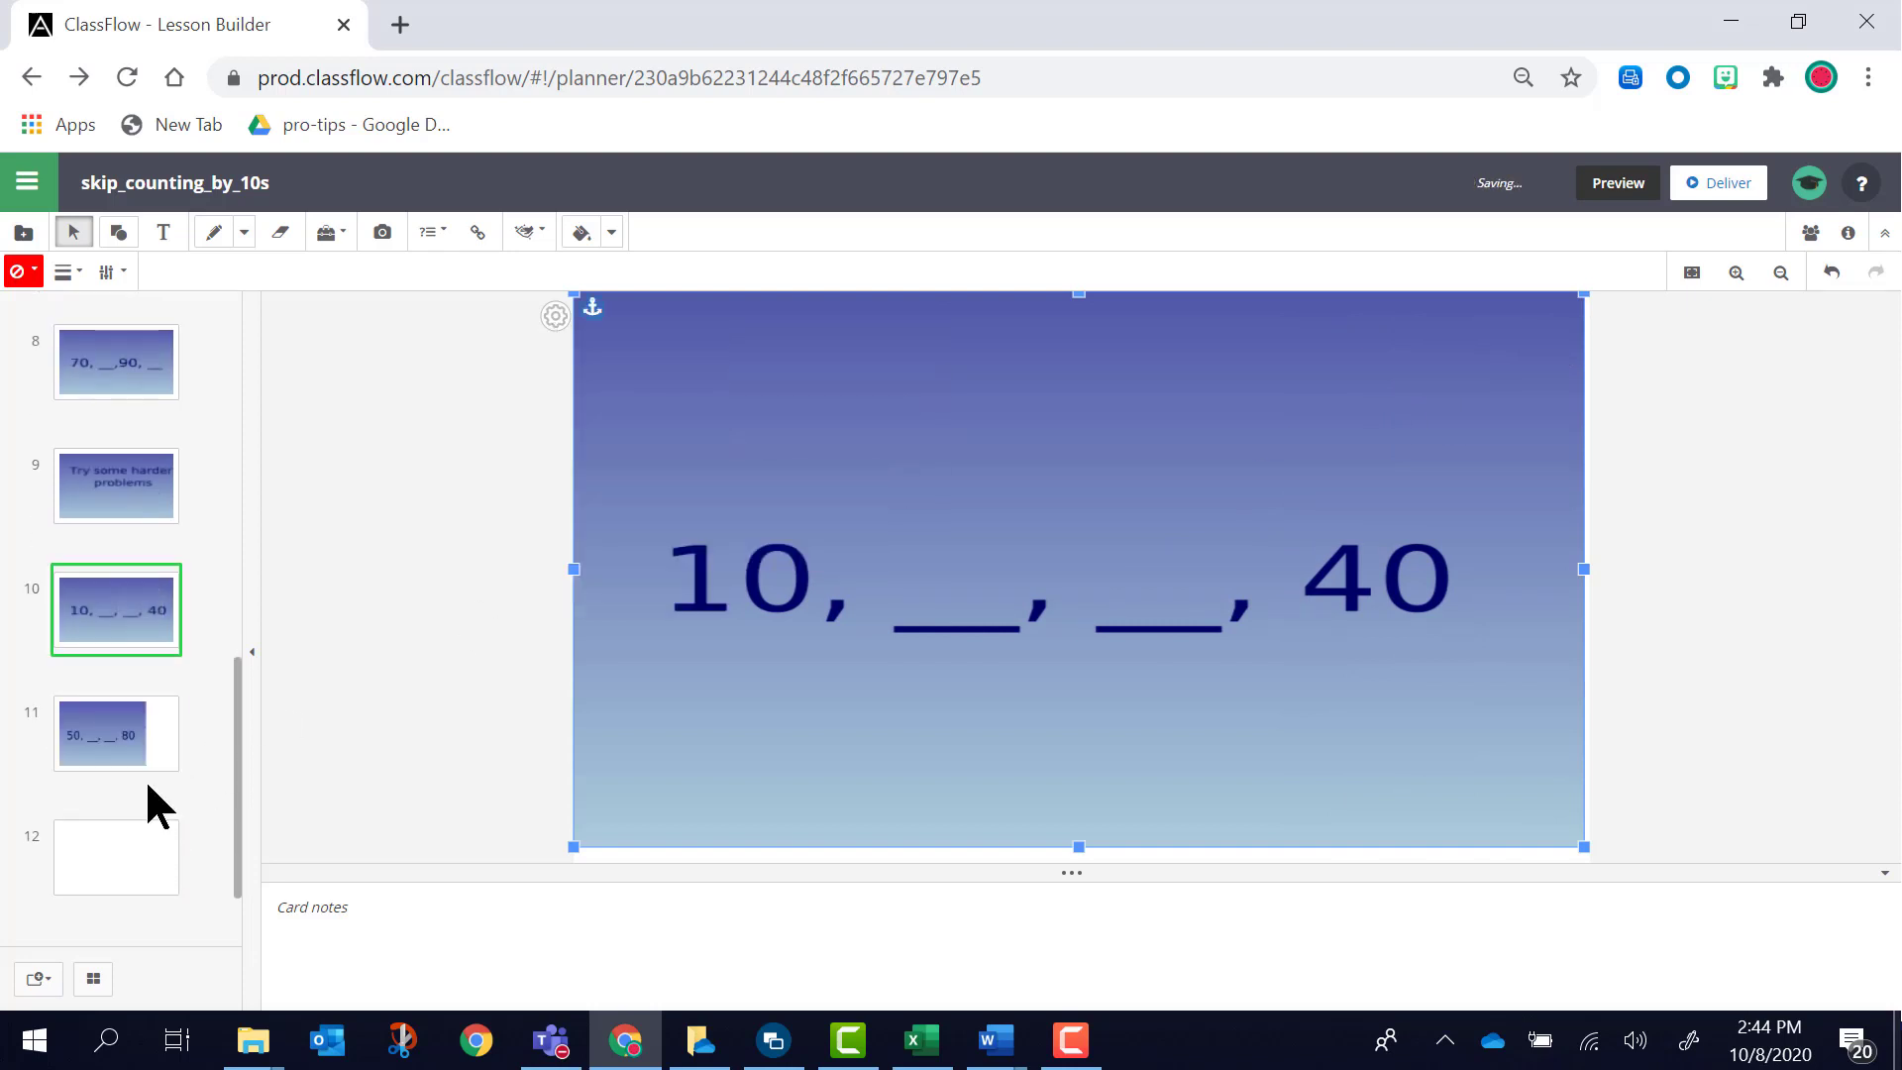
left_click(116, 777)
left_click(1245, 578)
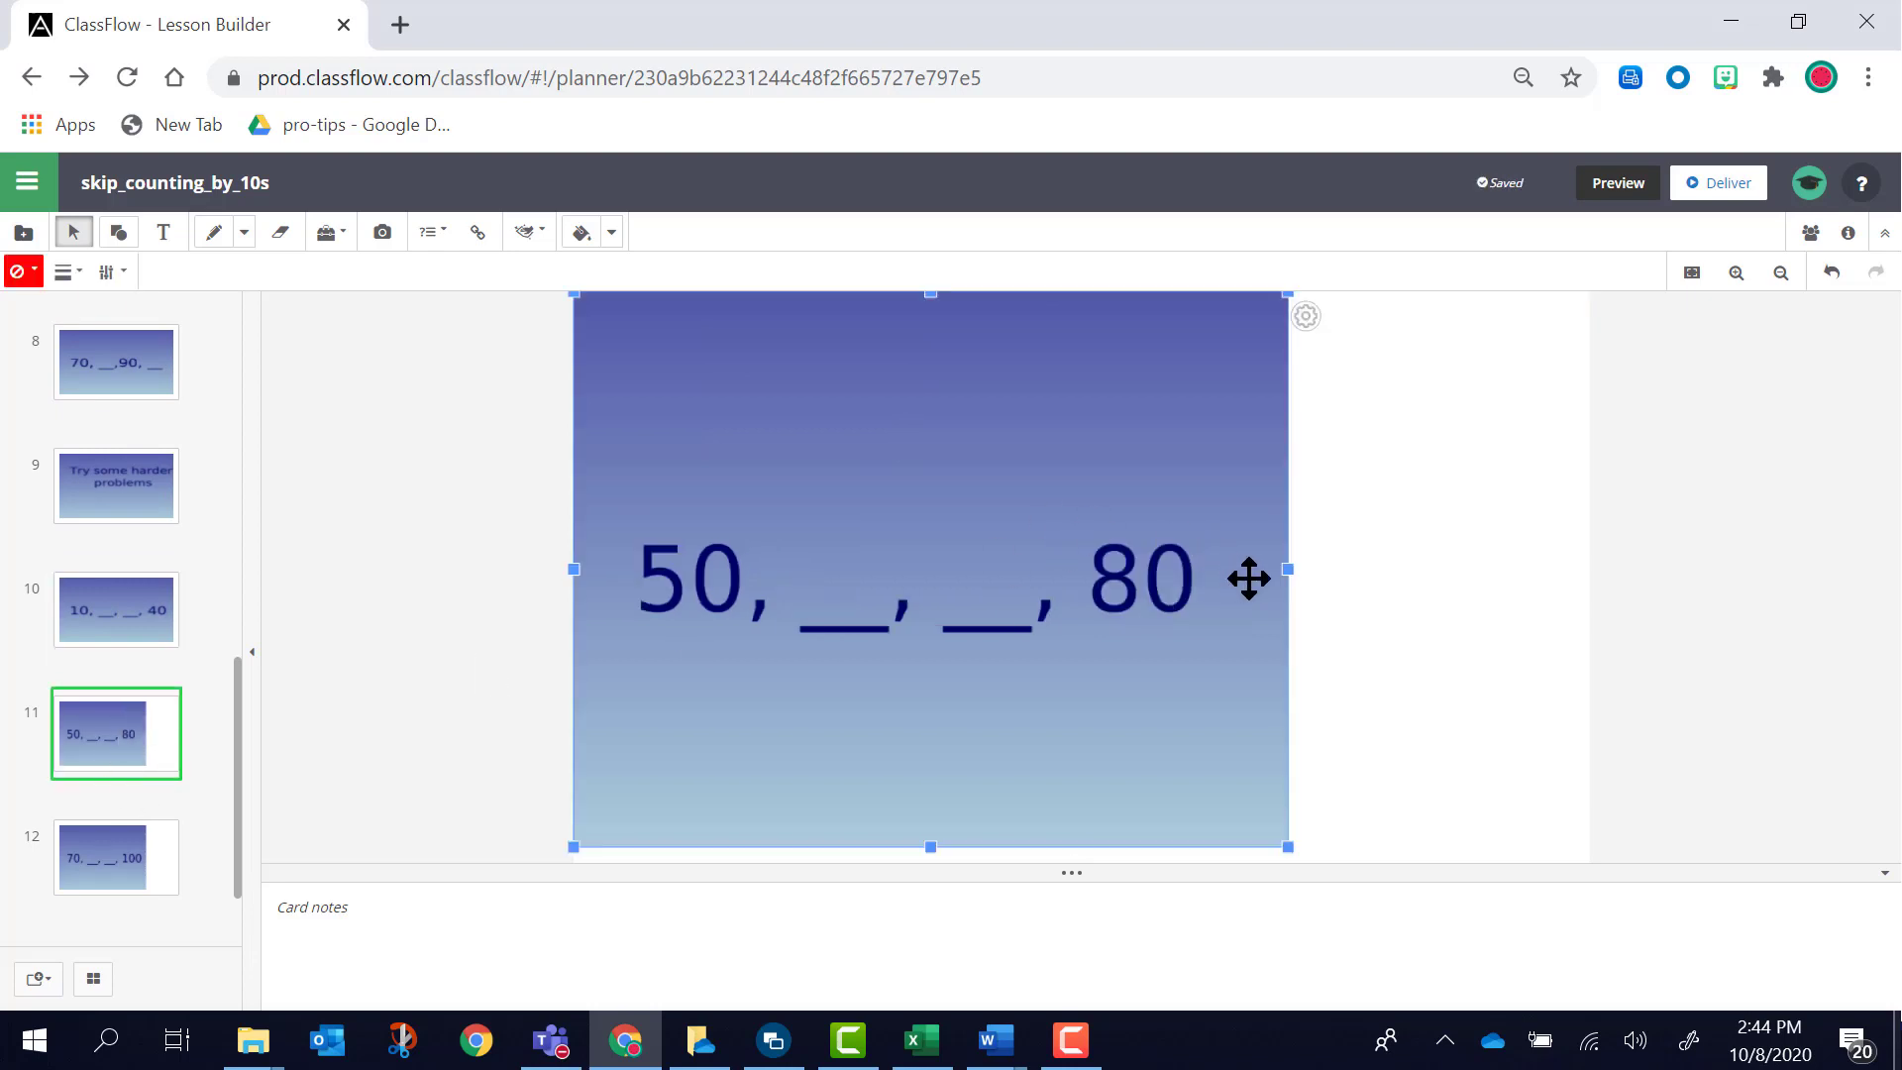
left_click_drag(1286, 569, 1598, 555)
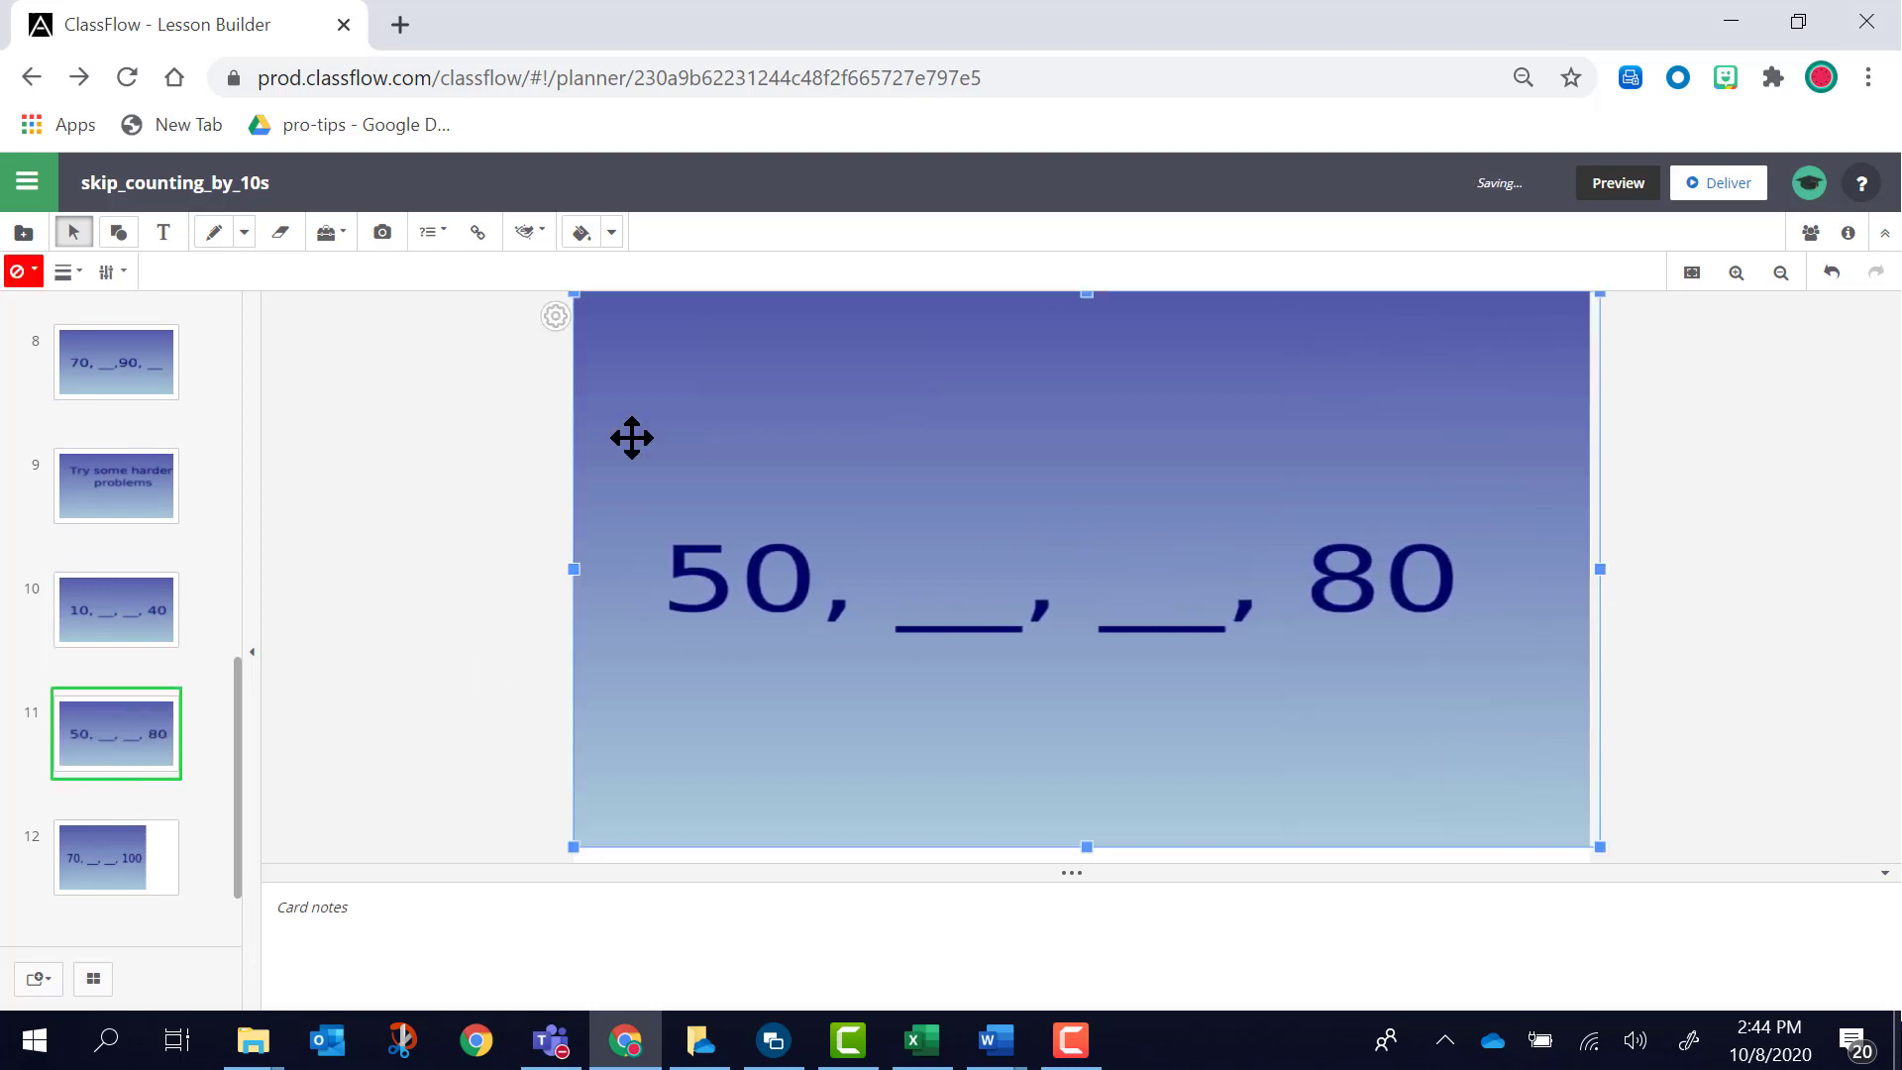
left_click(557, 319)
mouse_move(666, 485)
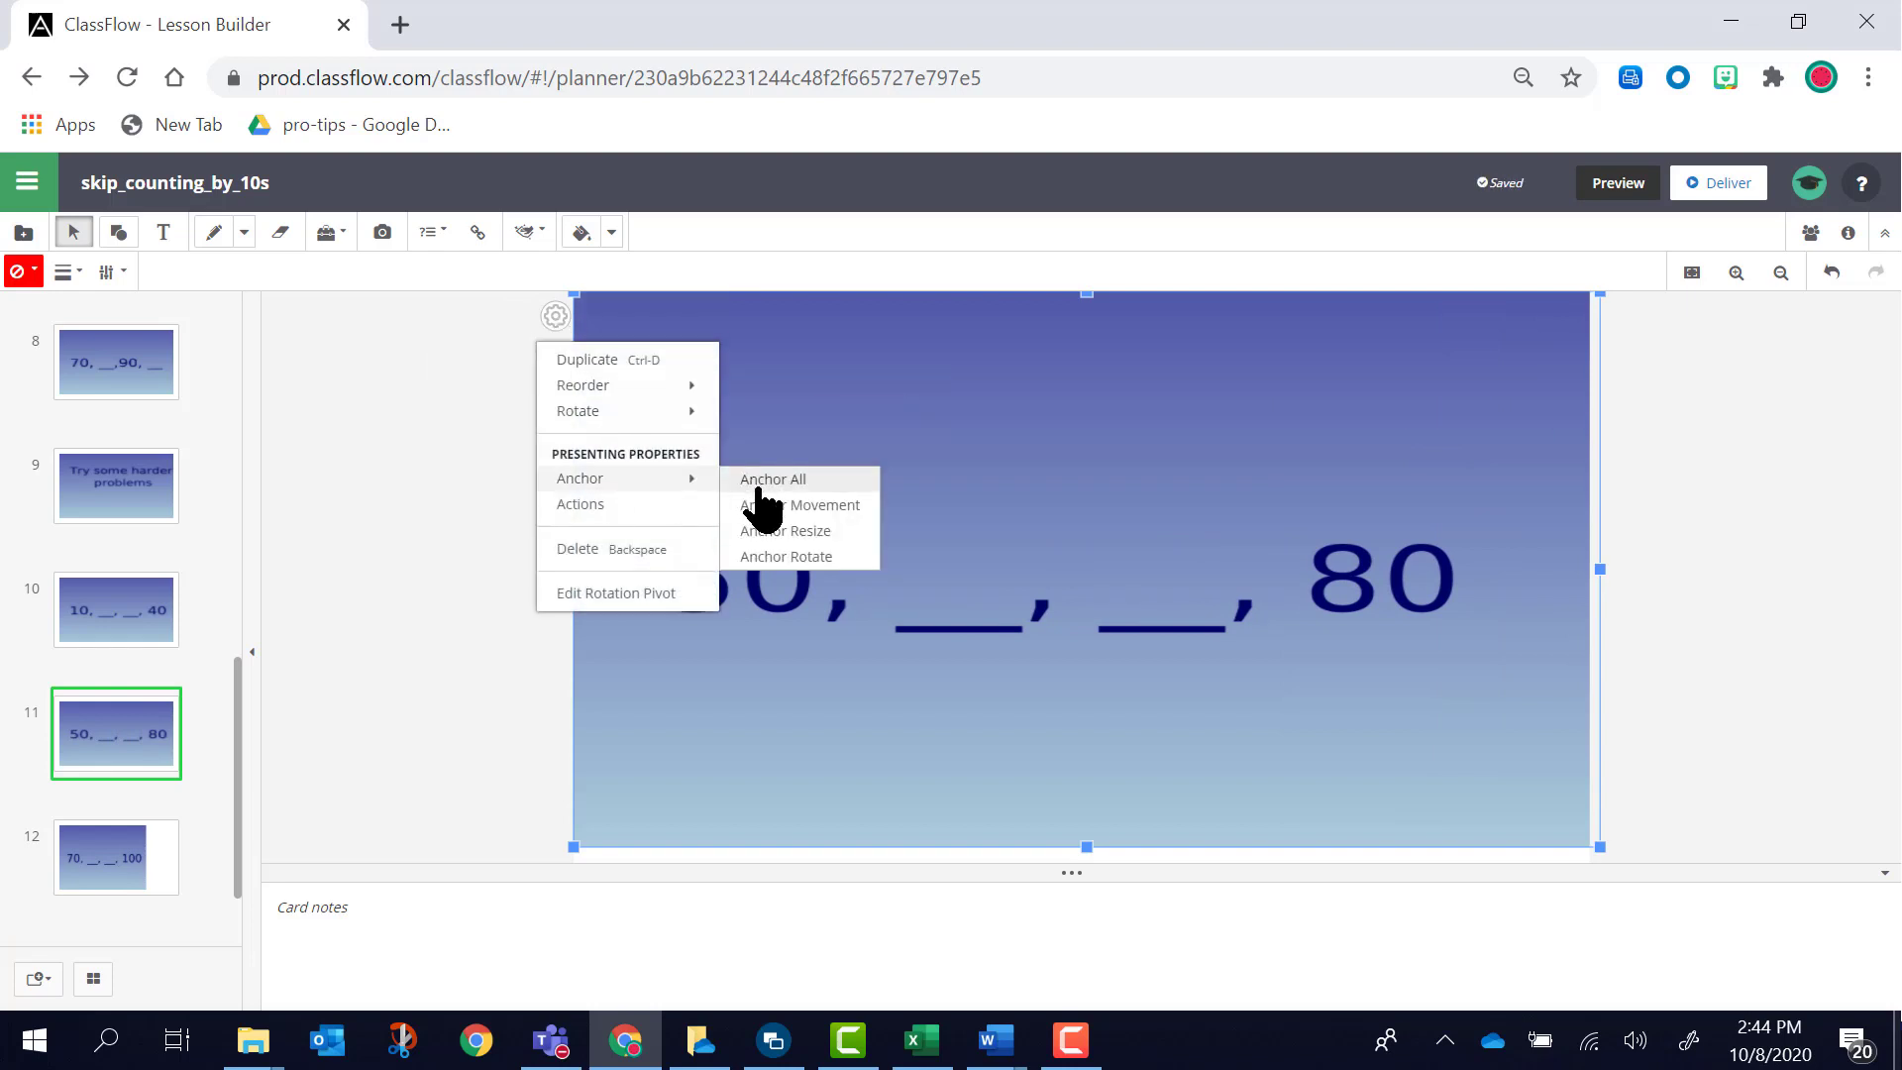
left_click(758, 490)
- Stretch the "70, __, __, 100" image on card 12 to nearly the full card width and apply Anchor All
left_click(115, 887)
left_click(723, 567)
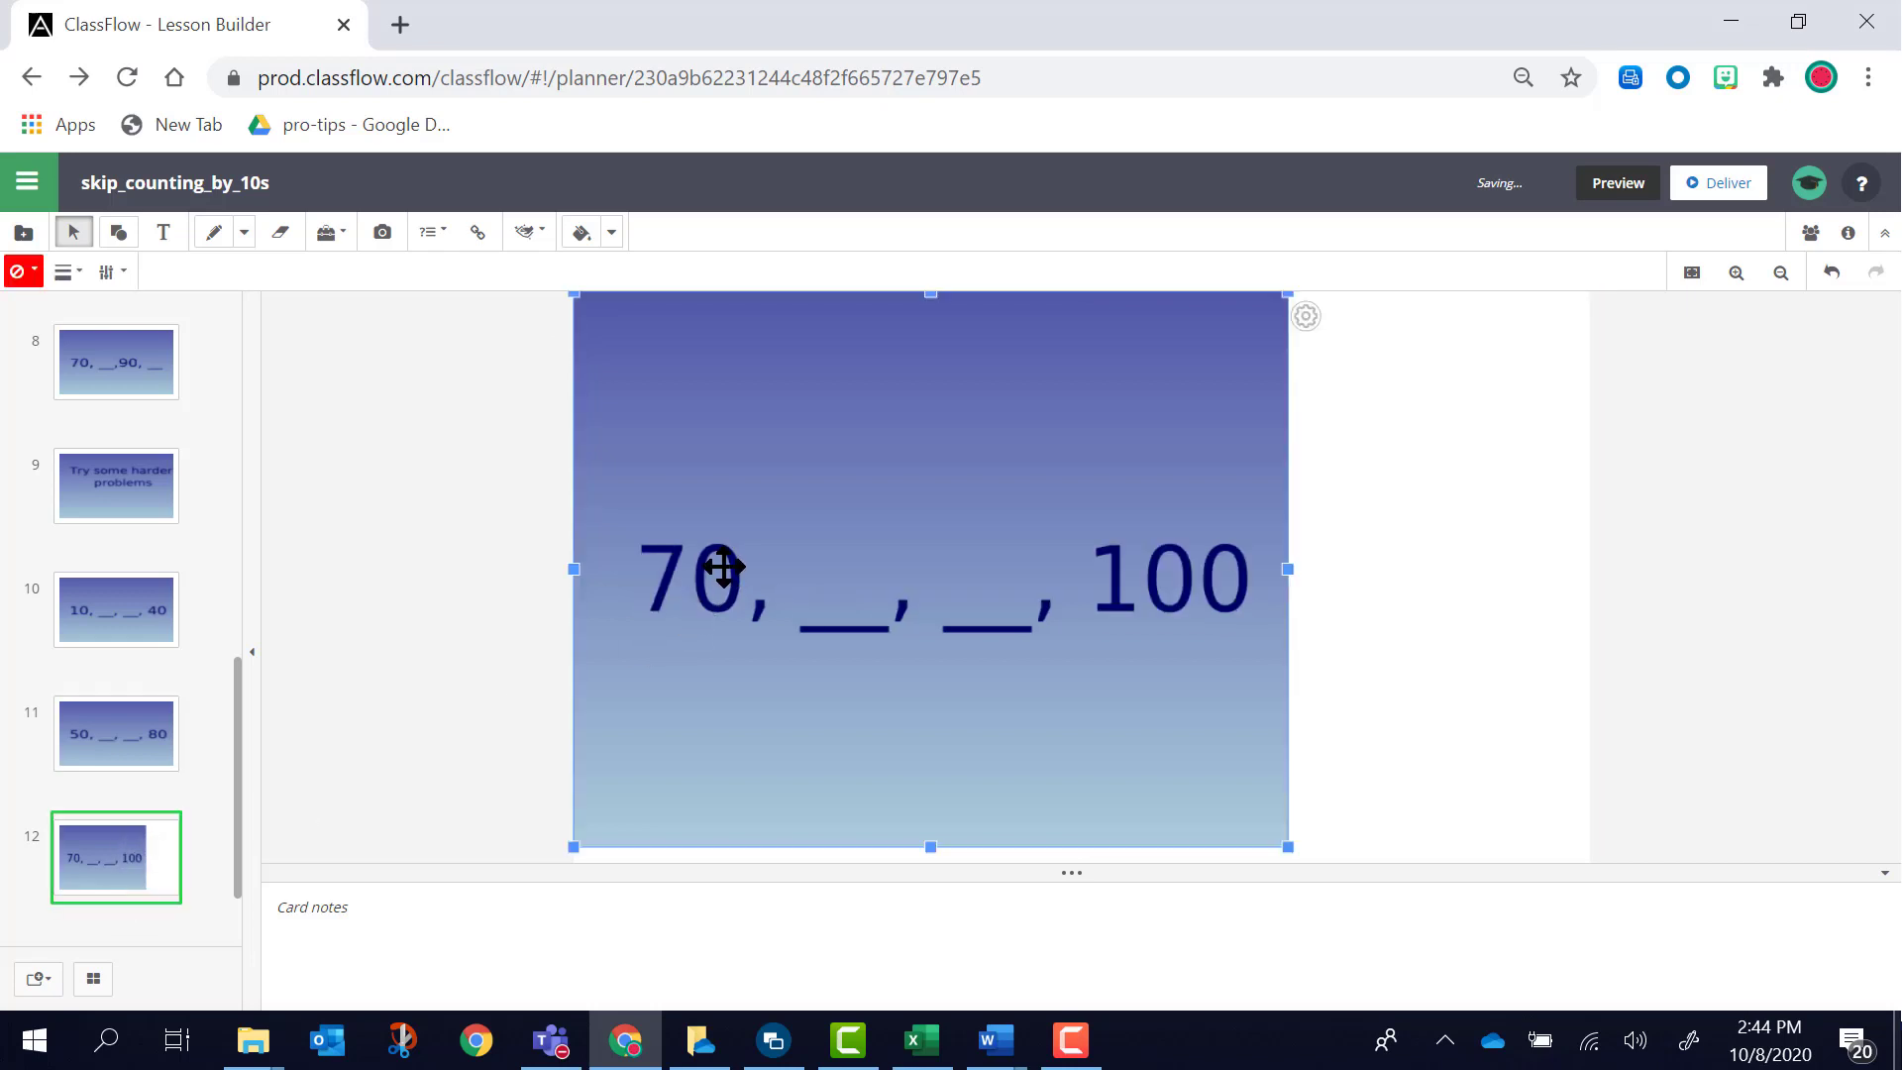
left_click_drag(1294, 571, 1586, 569)
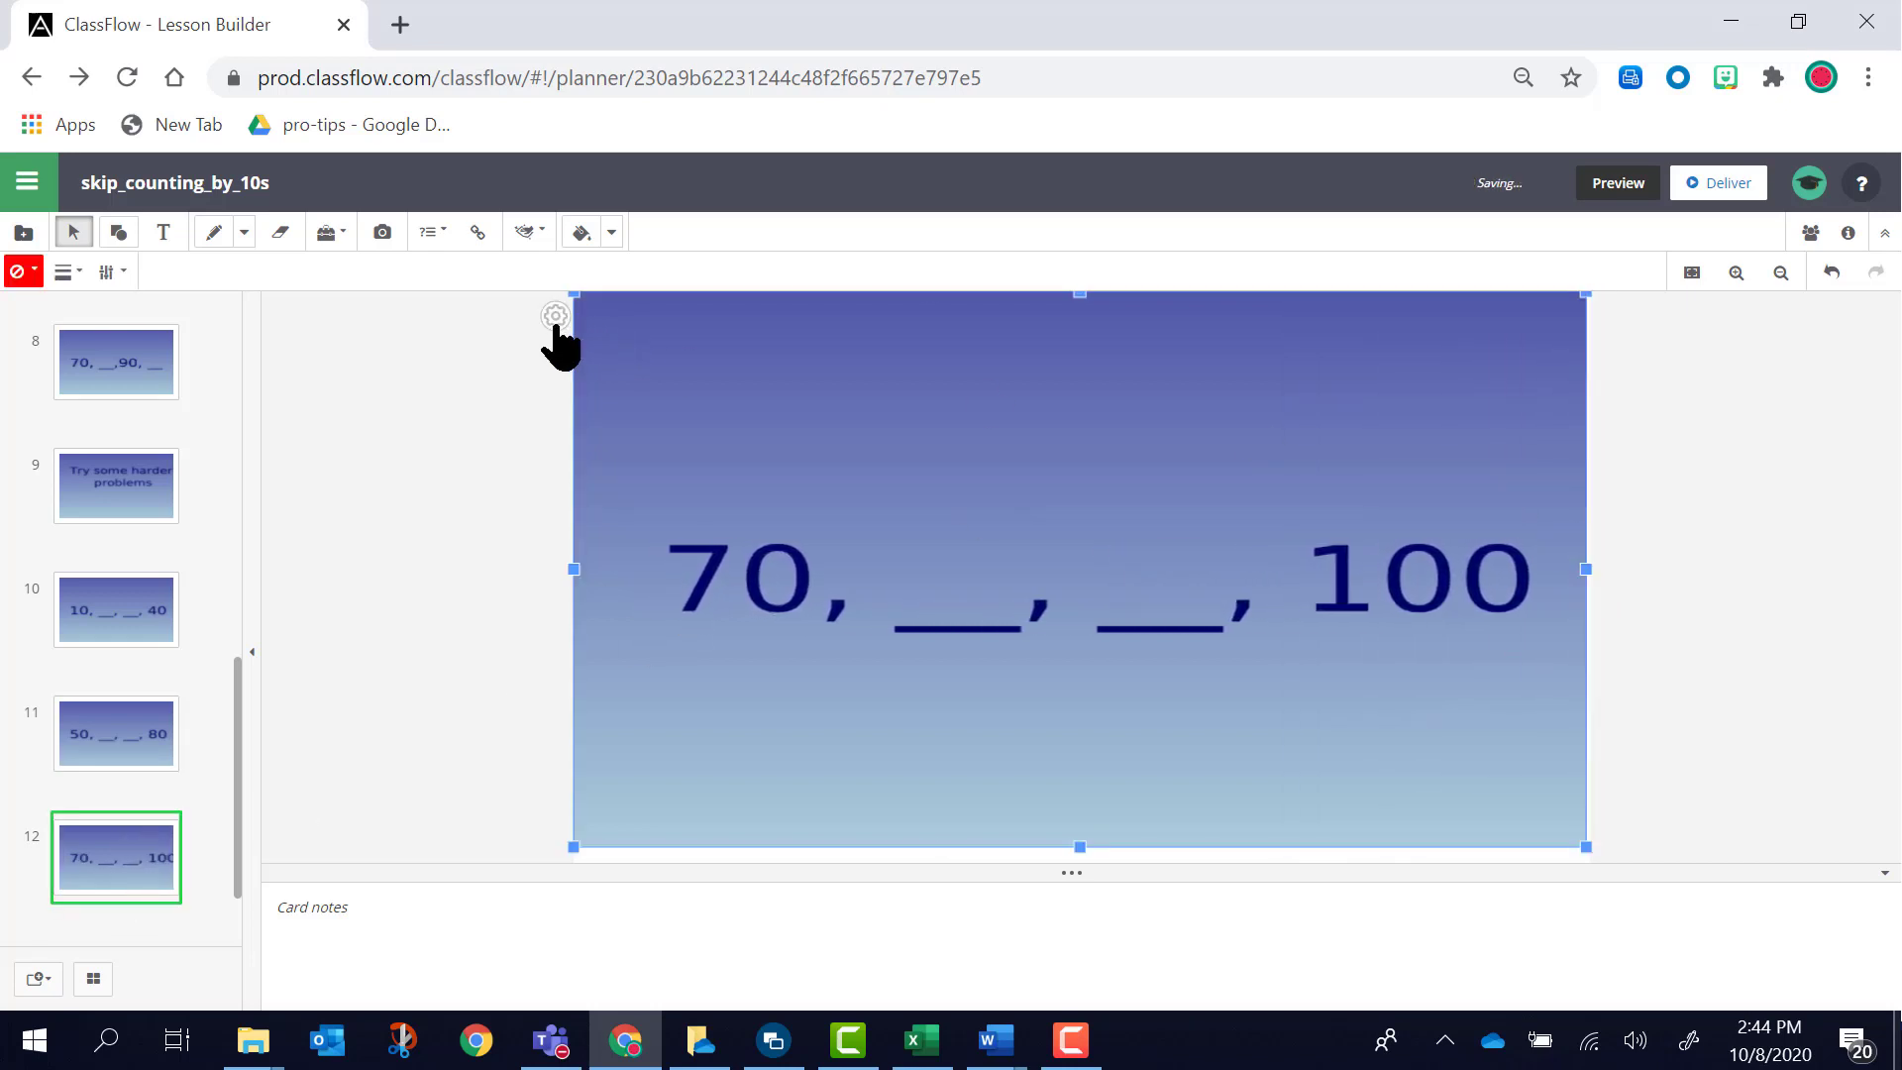
left_click(553, 318)
mouse_move(601, 424)
mouse_move(599, 485)
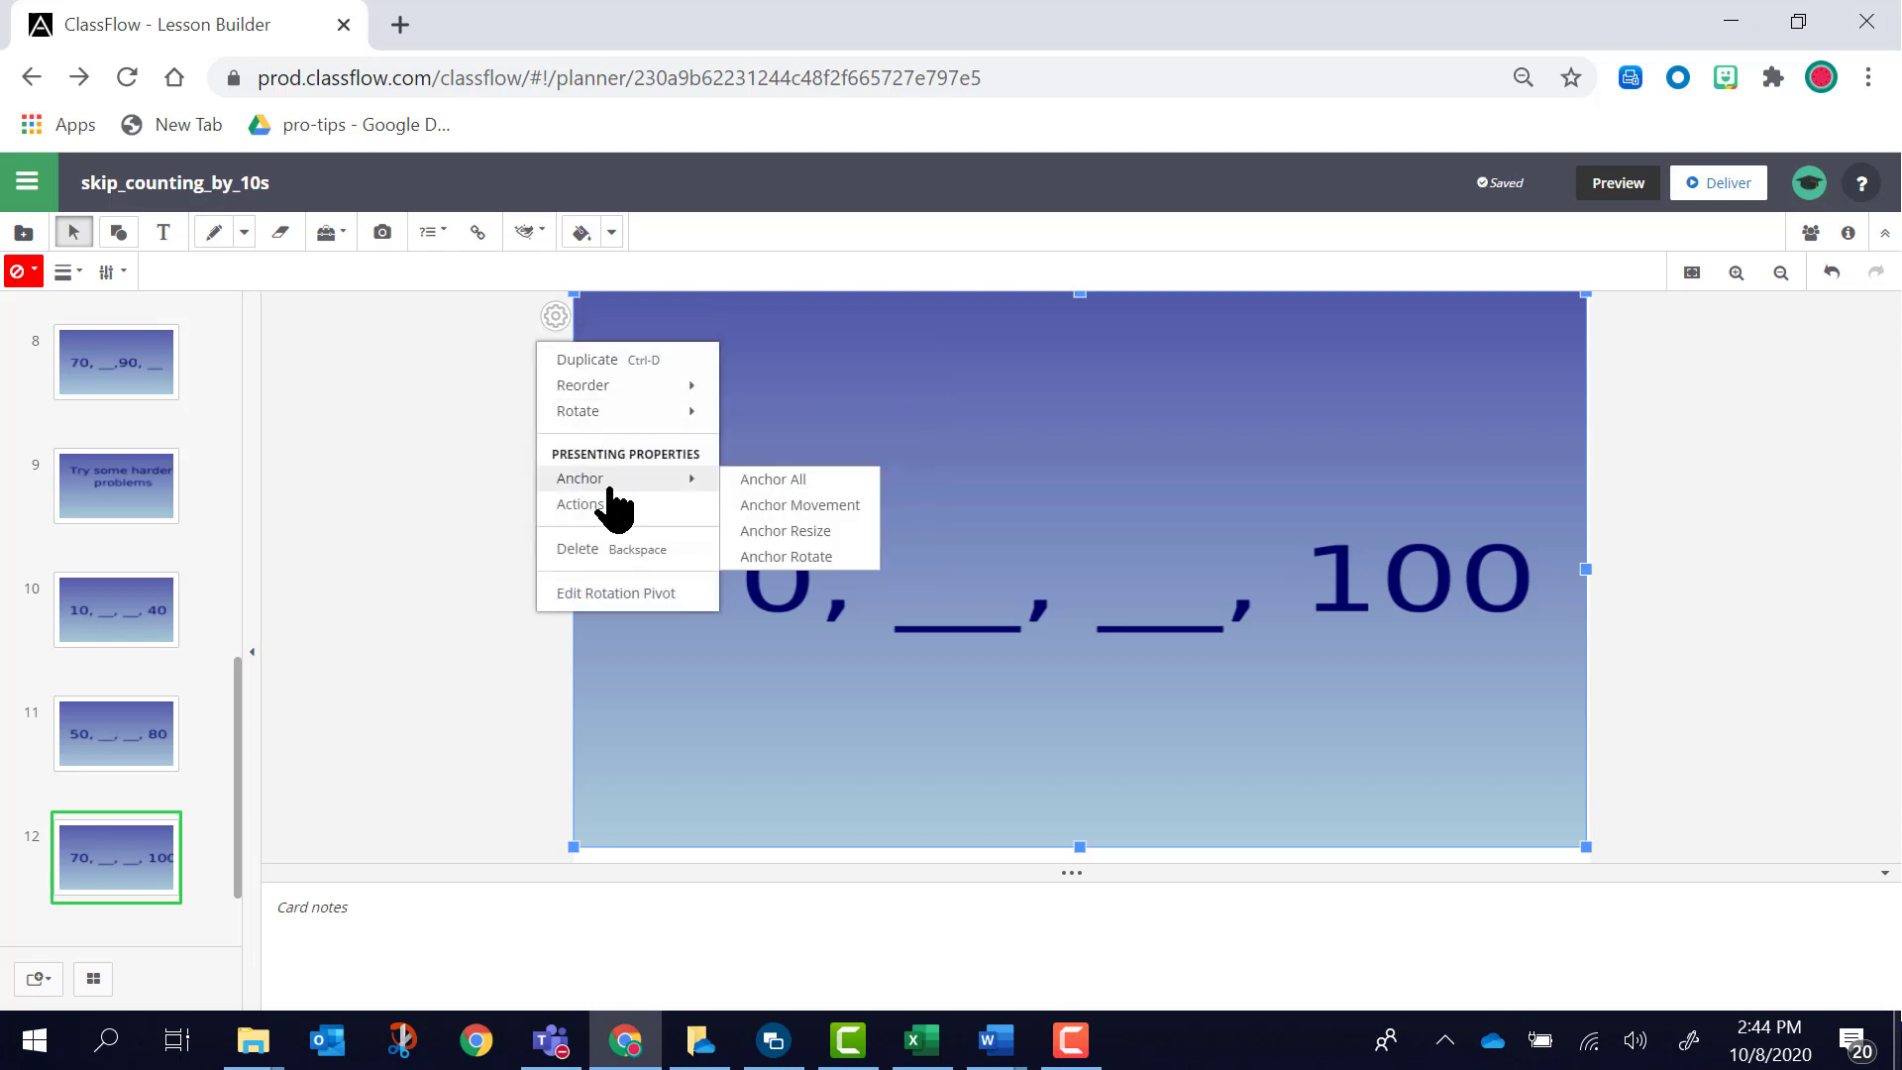
left_click(755, 483)
- Widen the "You are GREAT!!!" image on card 13 slightly past the card's right edge and lock it with Anchor All
scroll(212, 743, "down", 2)
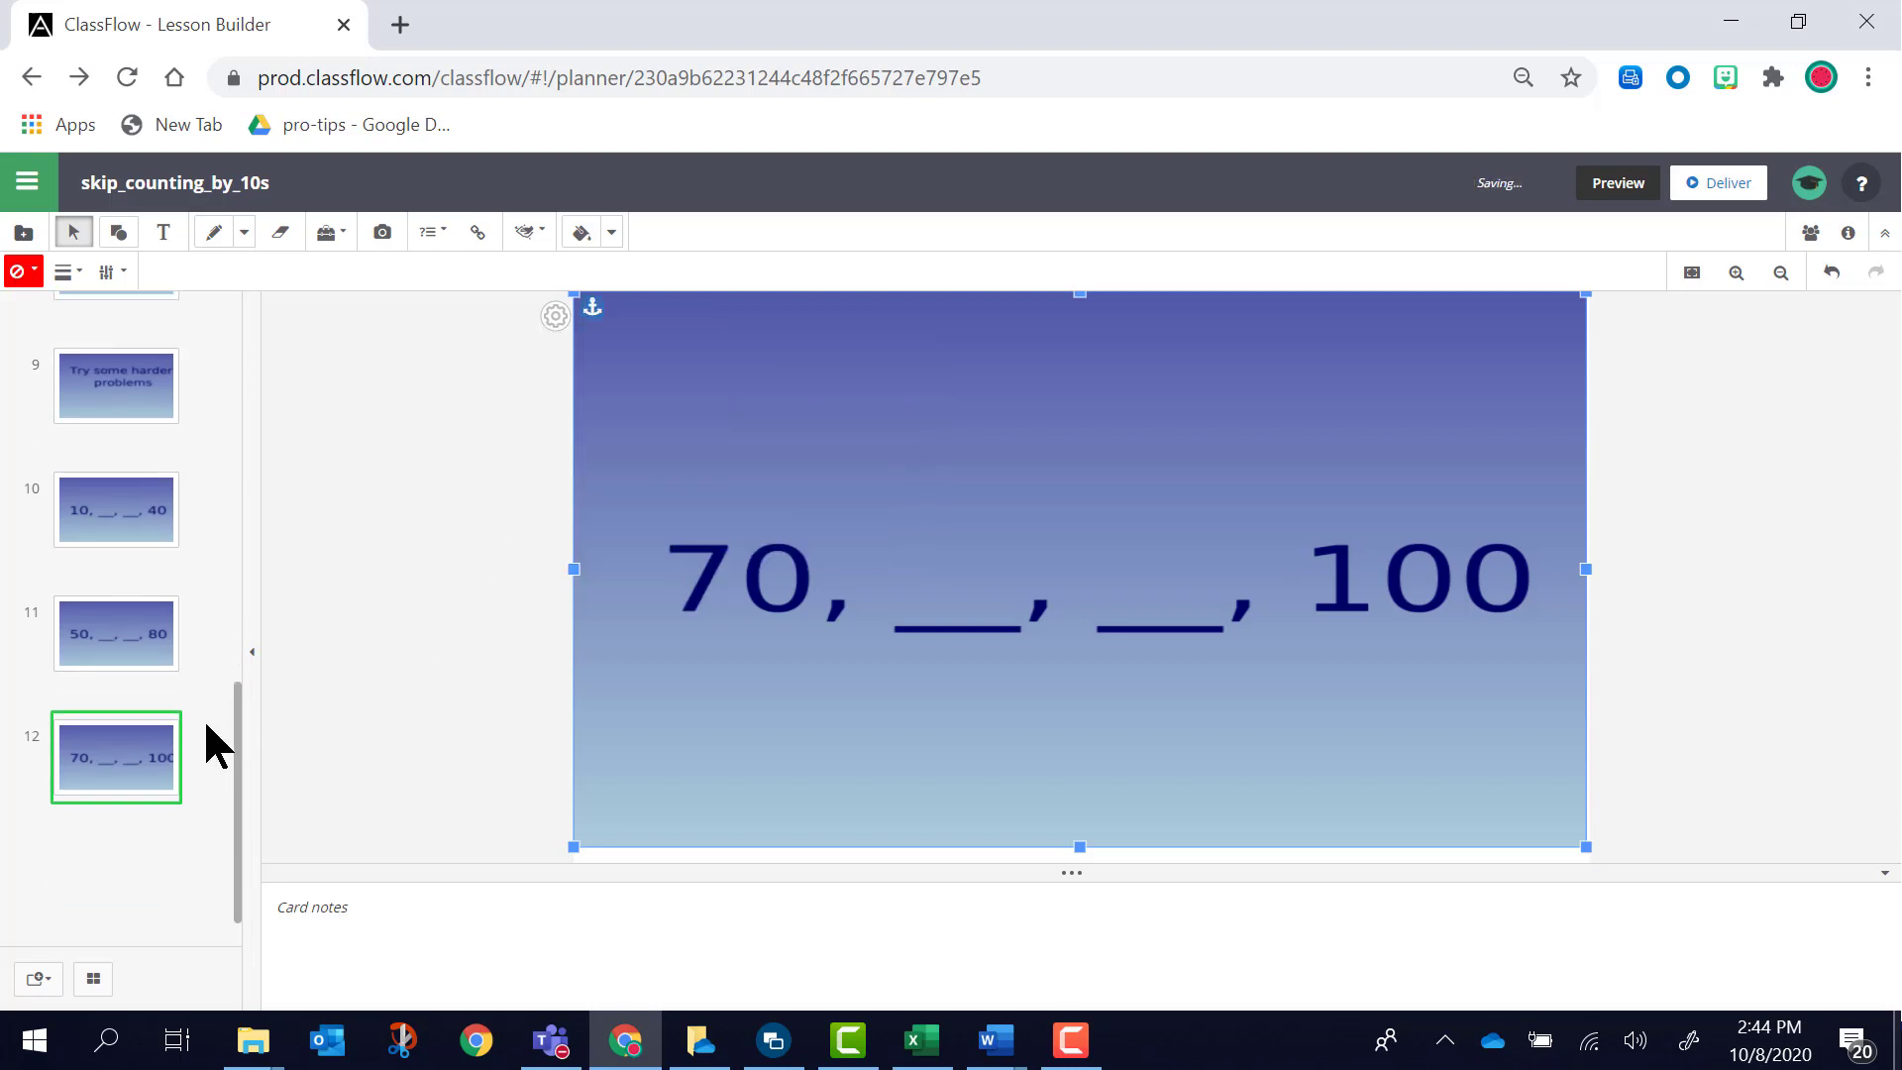
left_click(119, 857)
left_click(975, 602)
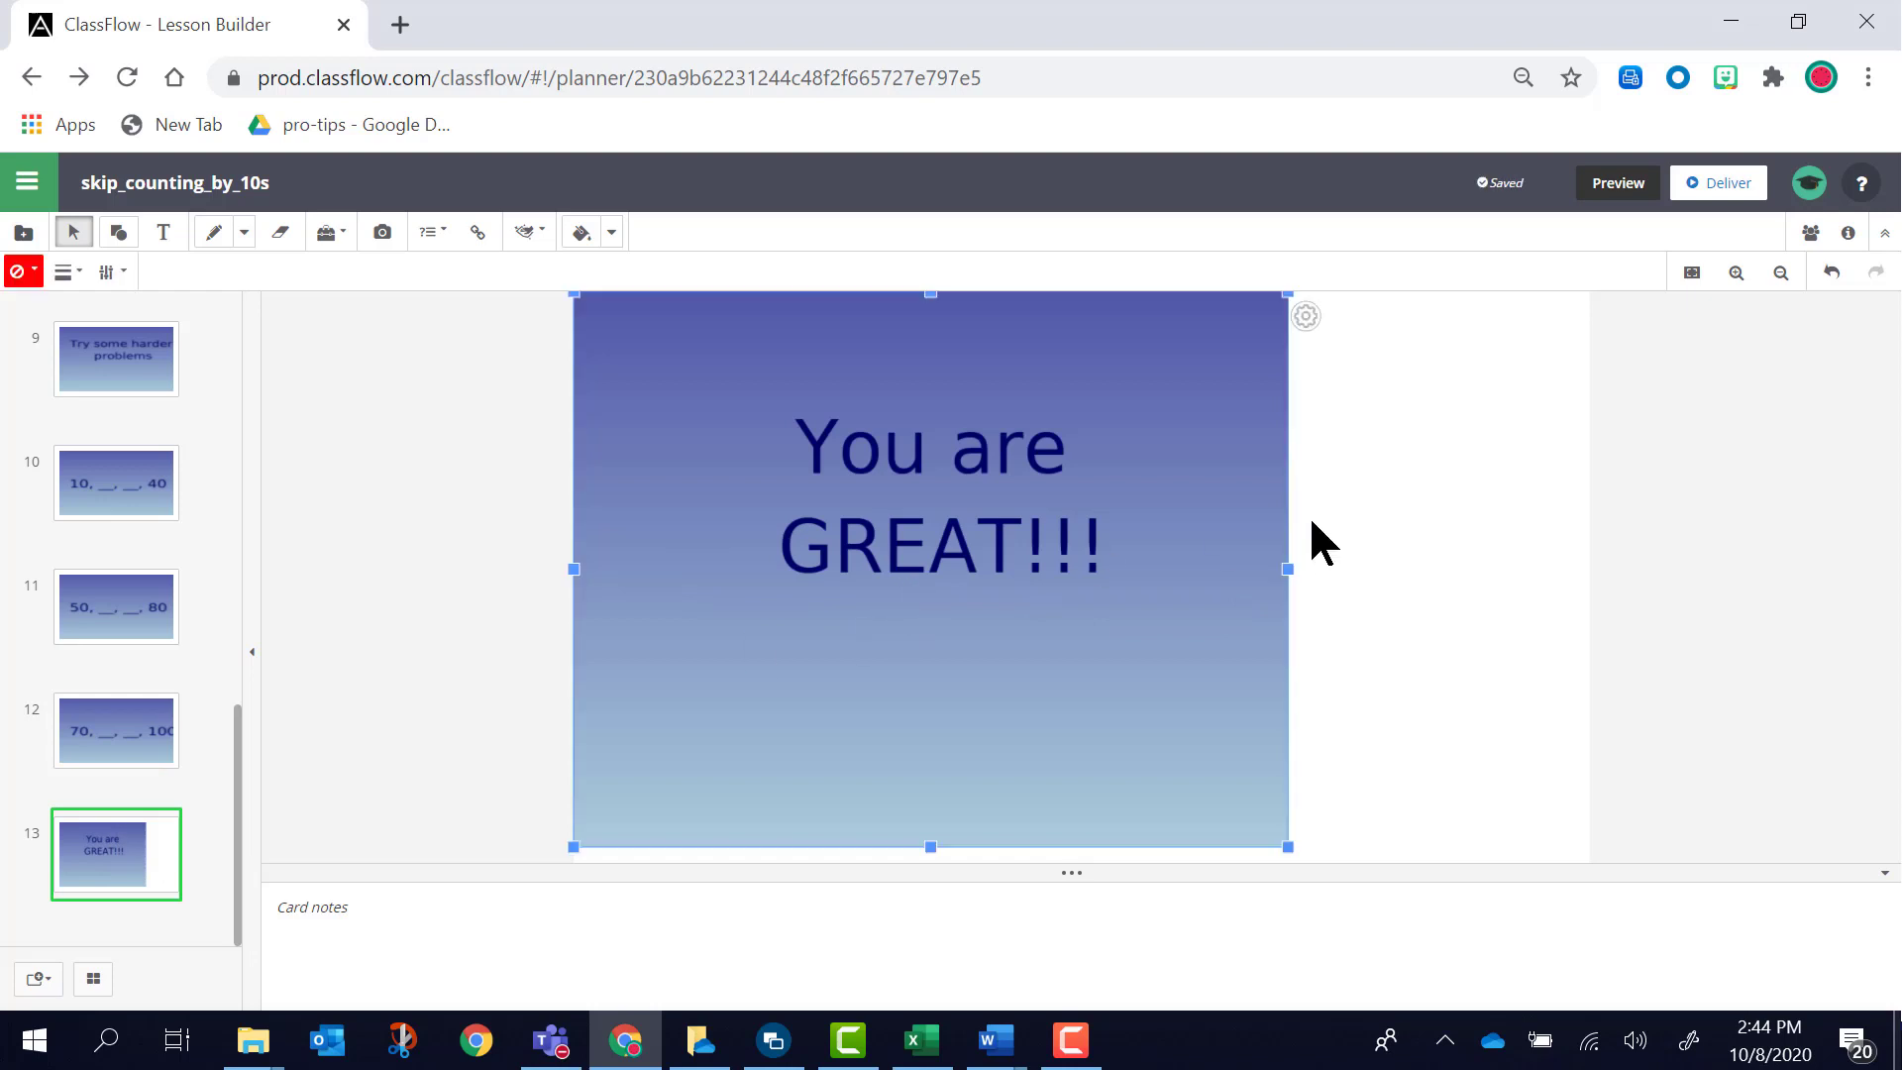
left_click_drag(1286, 565, 1589, 591)
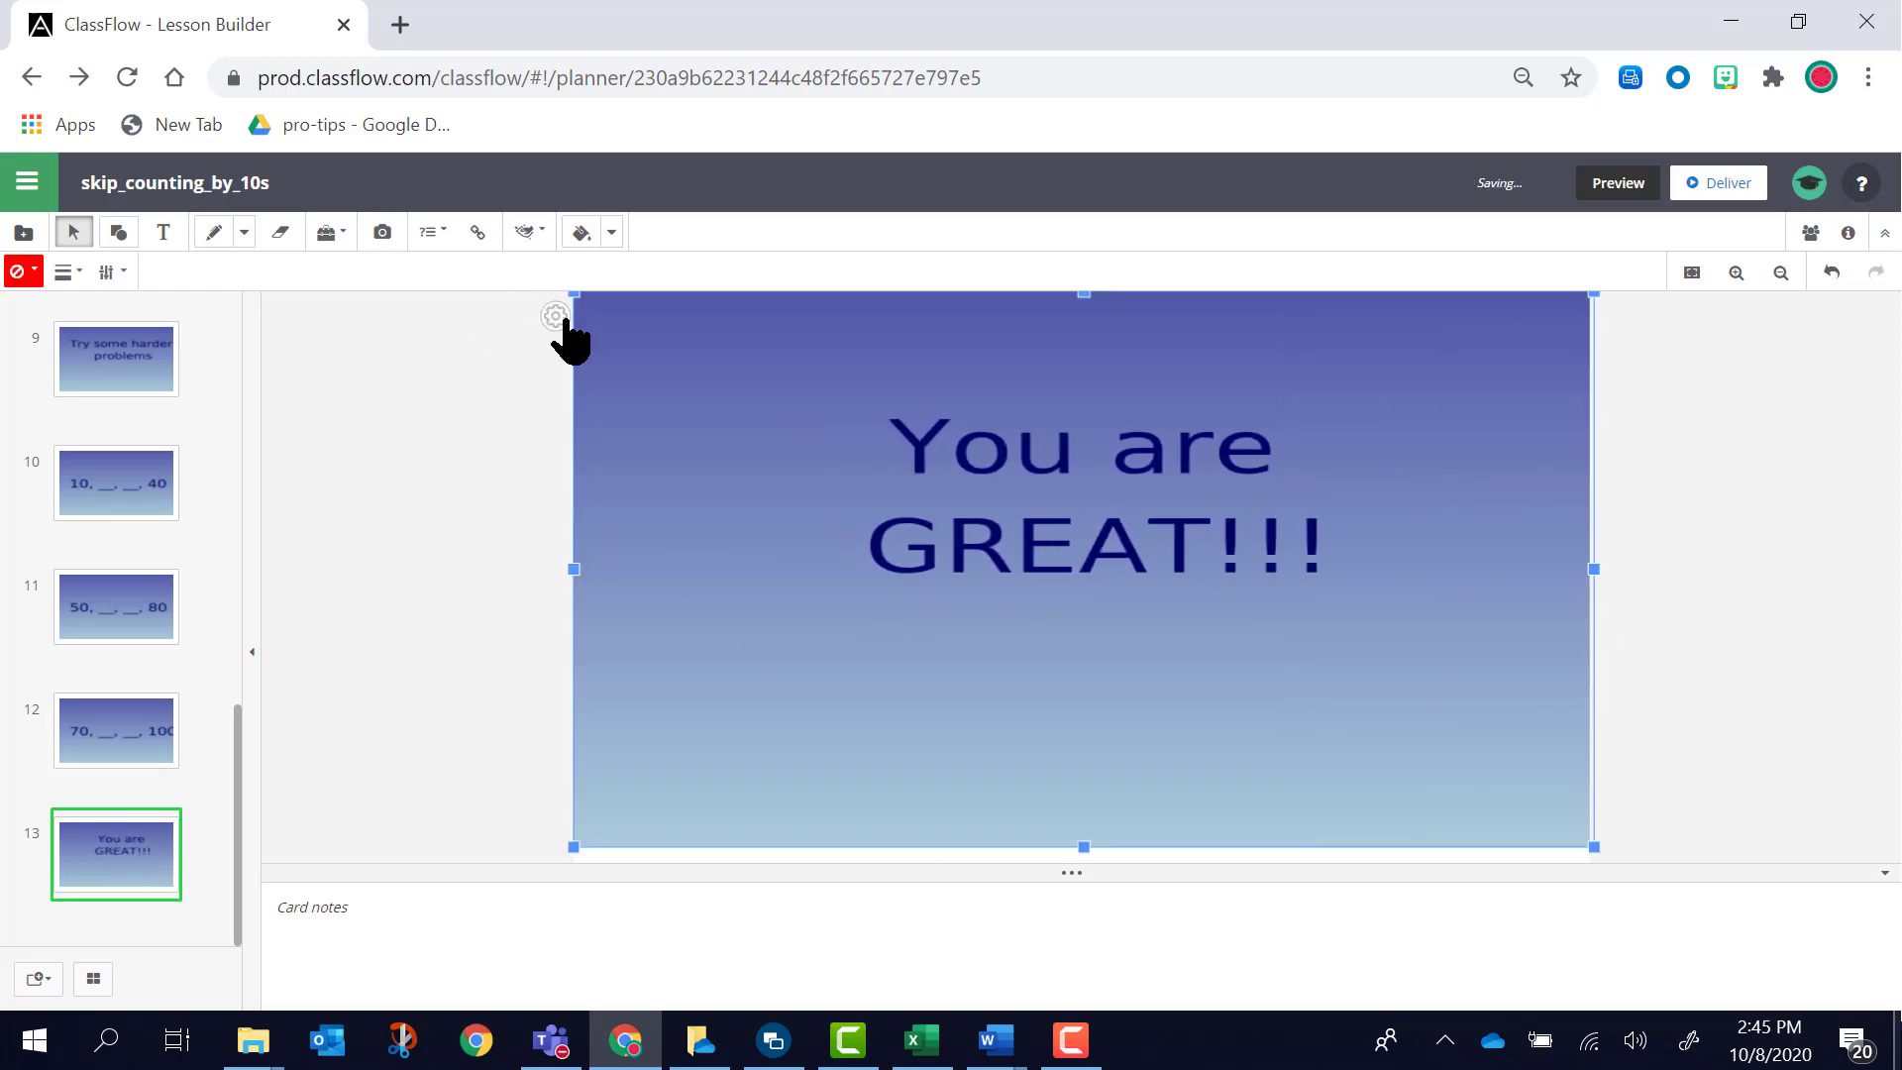
left_click(555, 316)
mouse_move(590, 481)
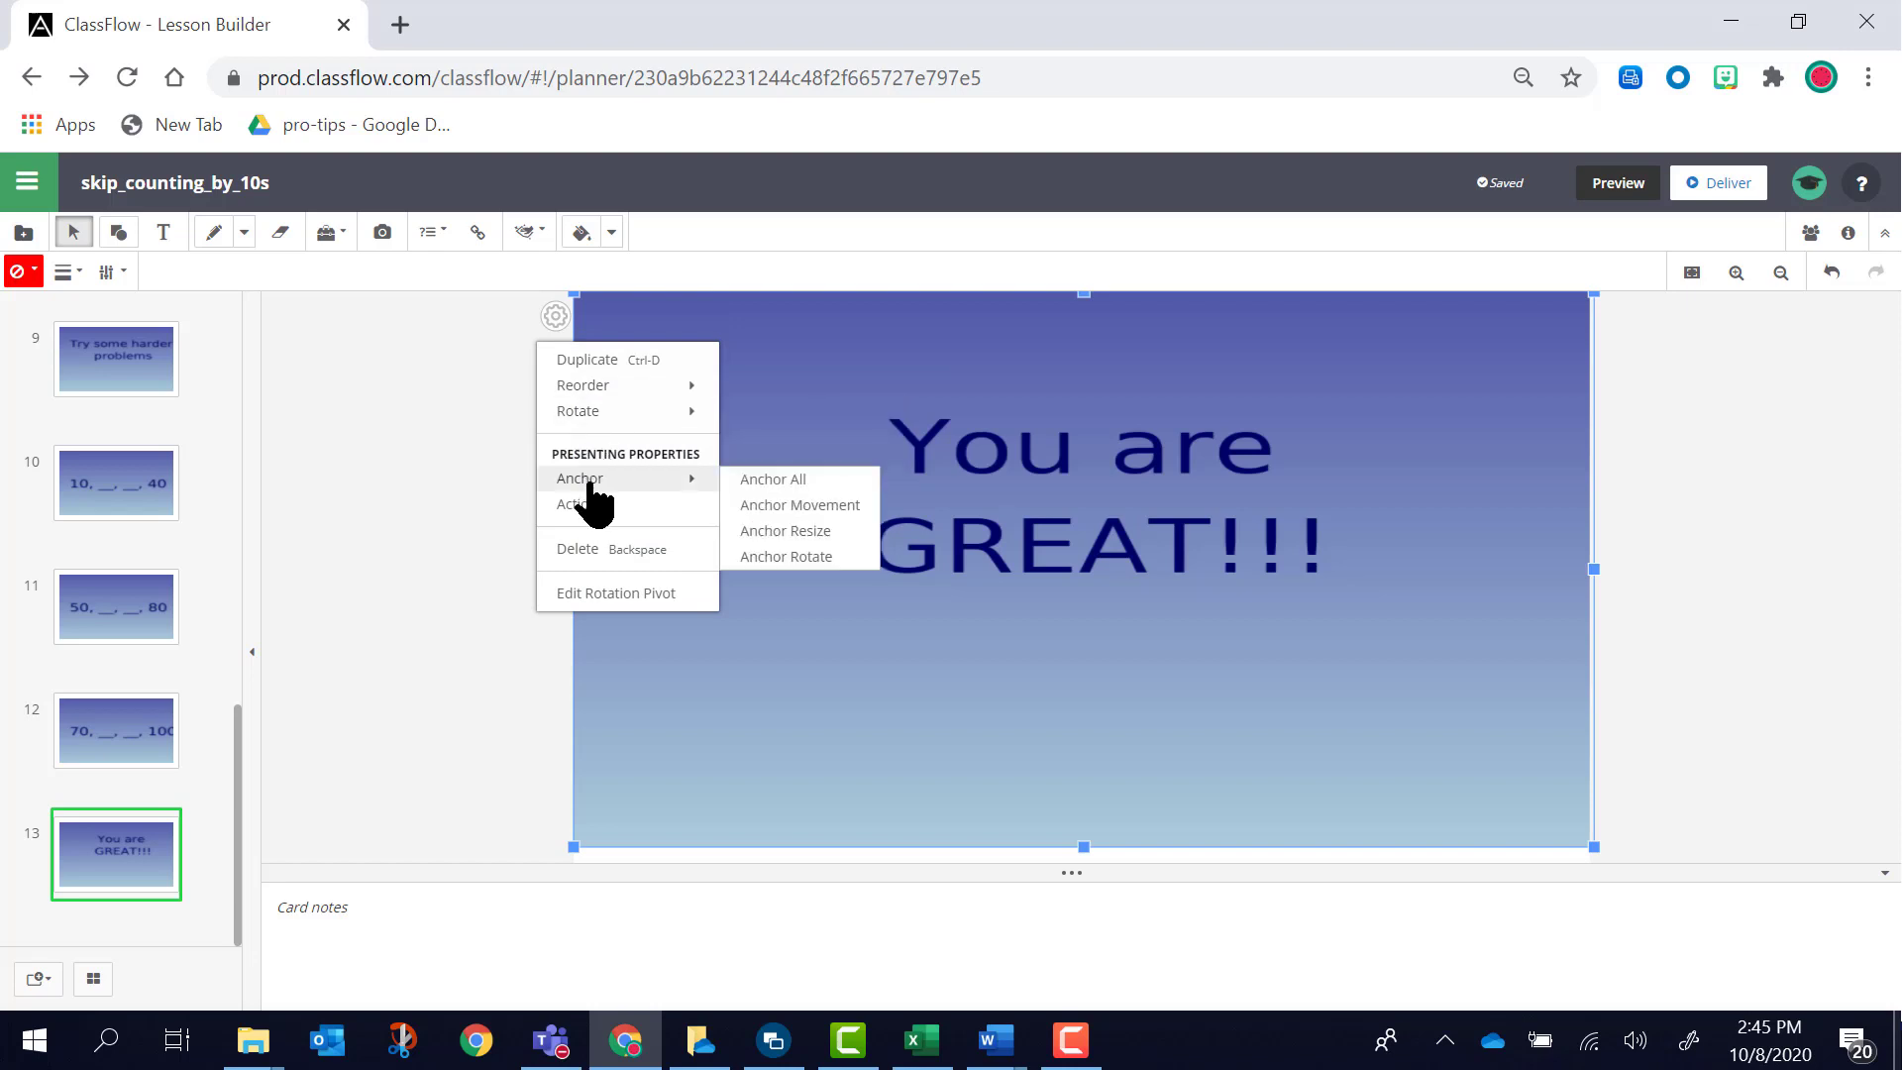
left_click(771, 479)
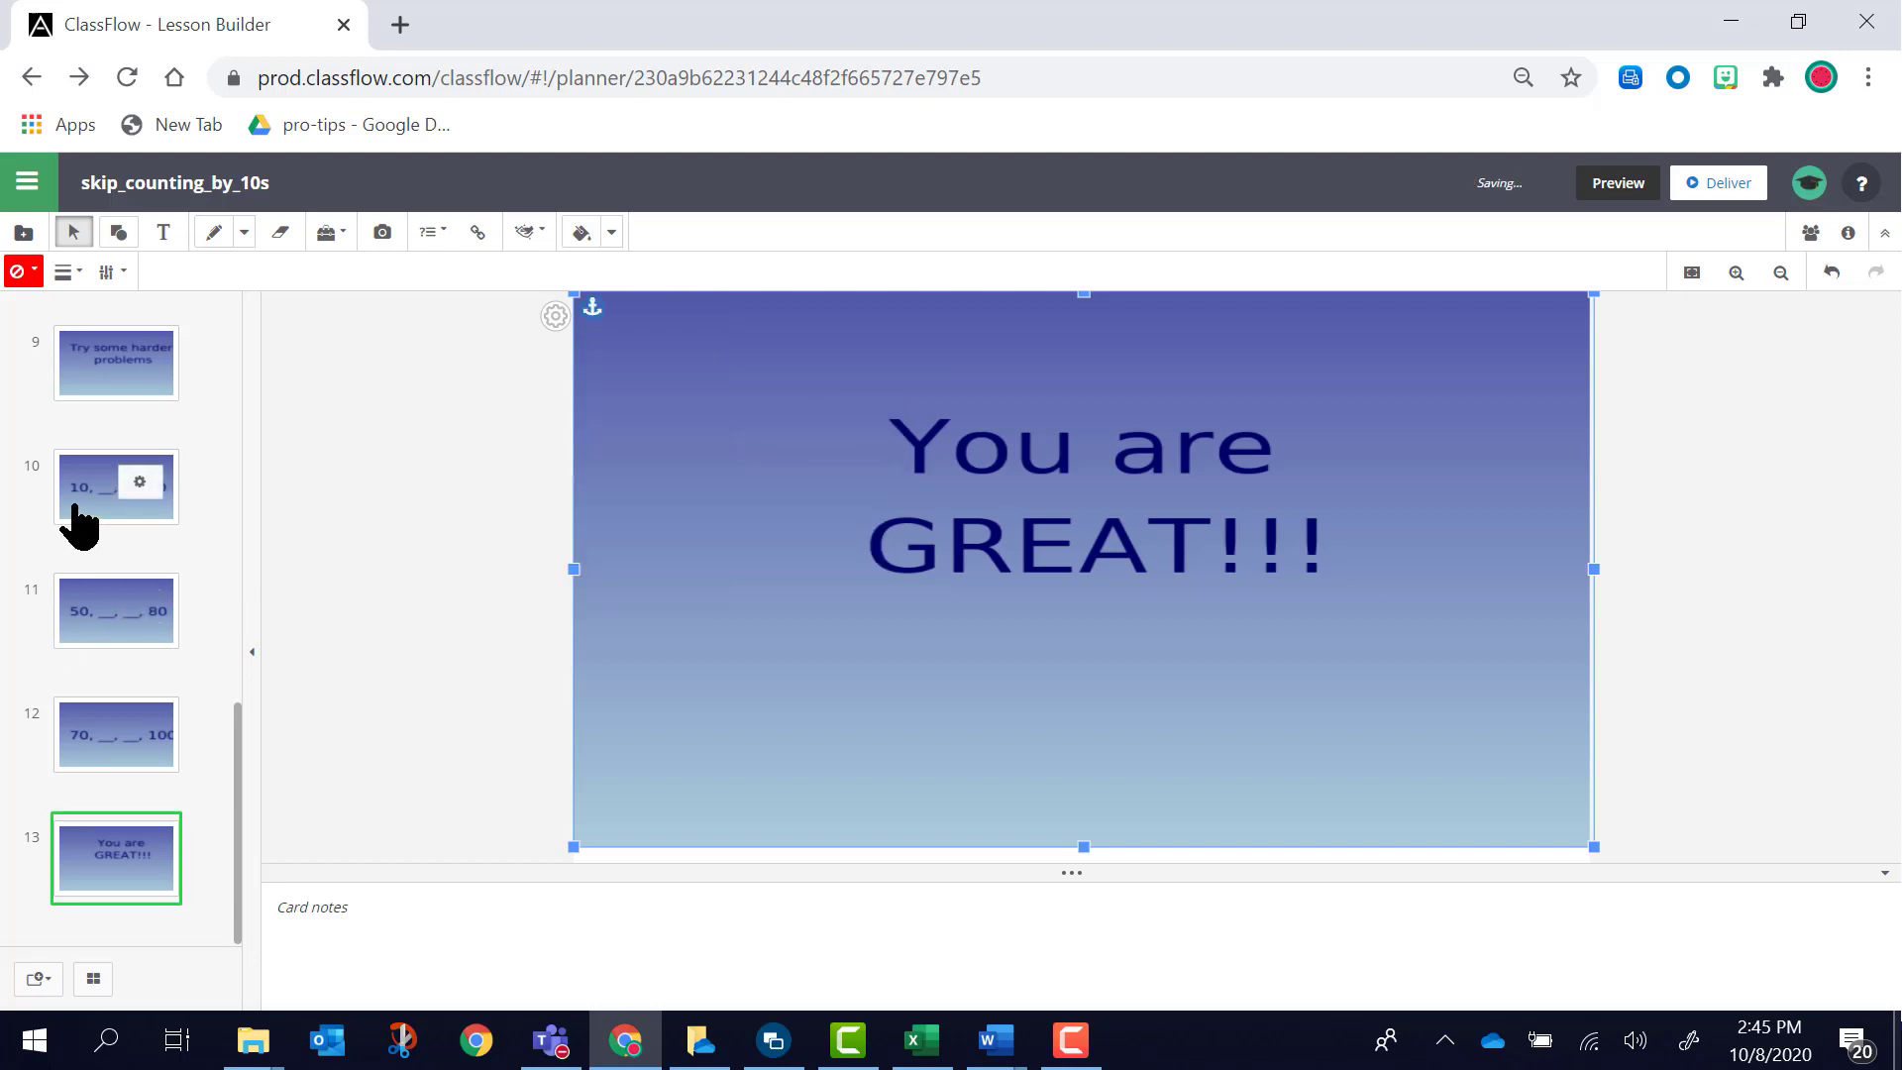
- Review the anchor options of the slide image on card 8
scroll(79, 525, "up", 4)
left_click(93, 637)
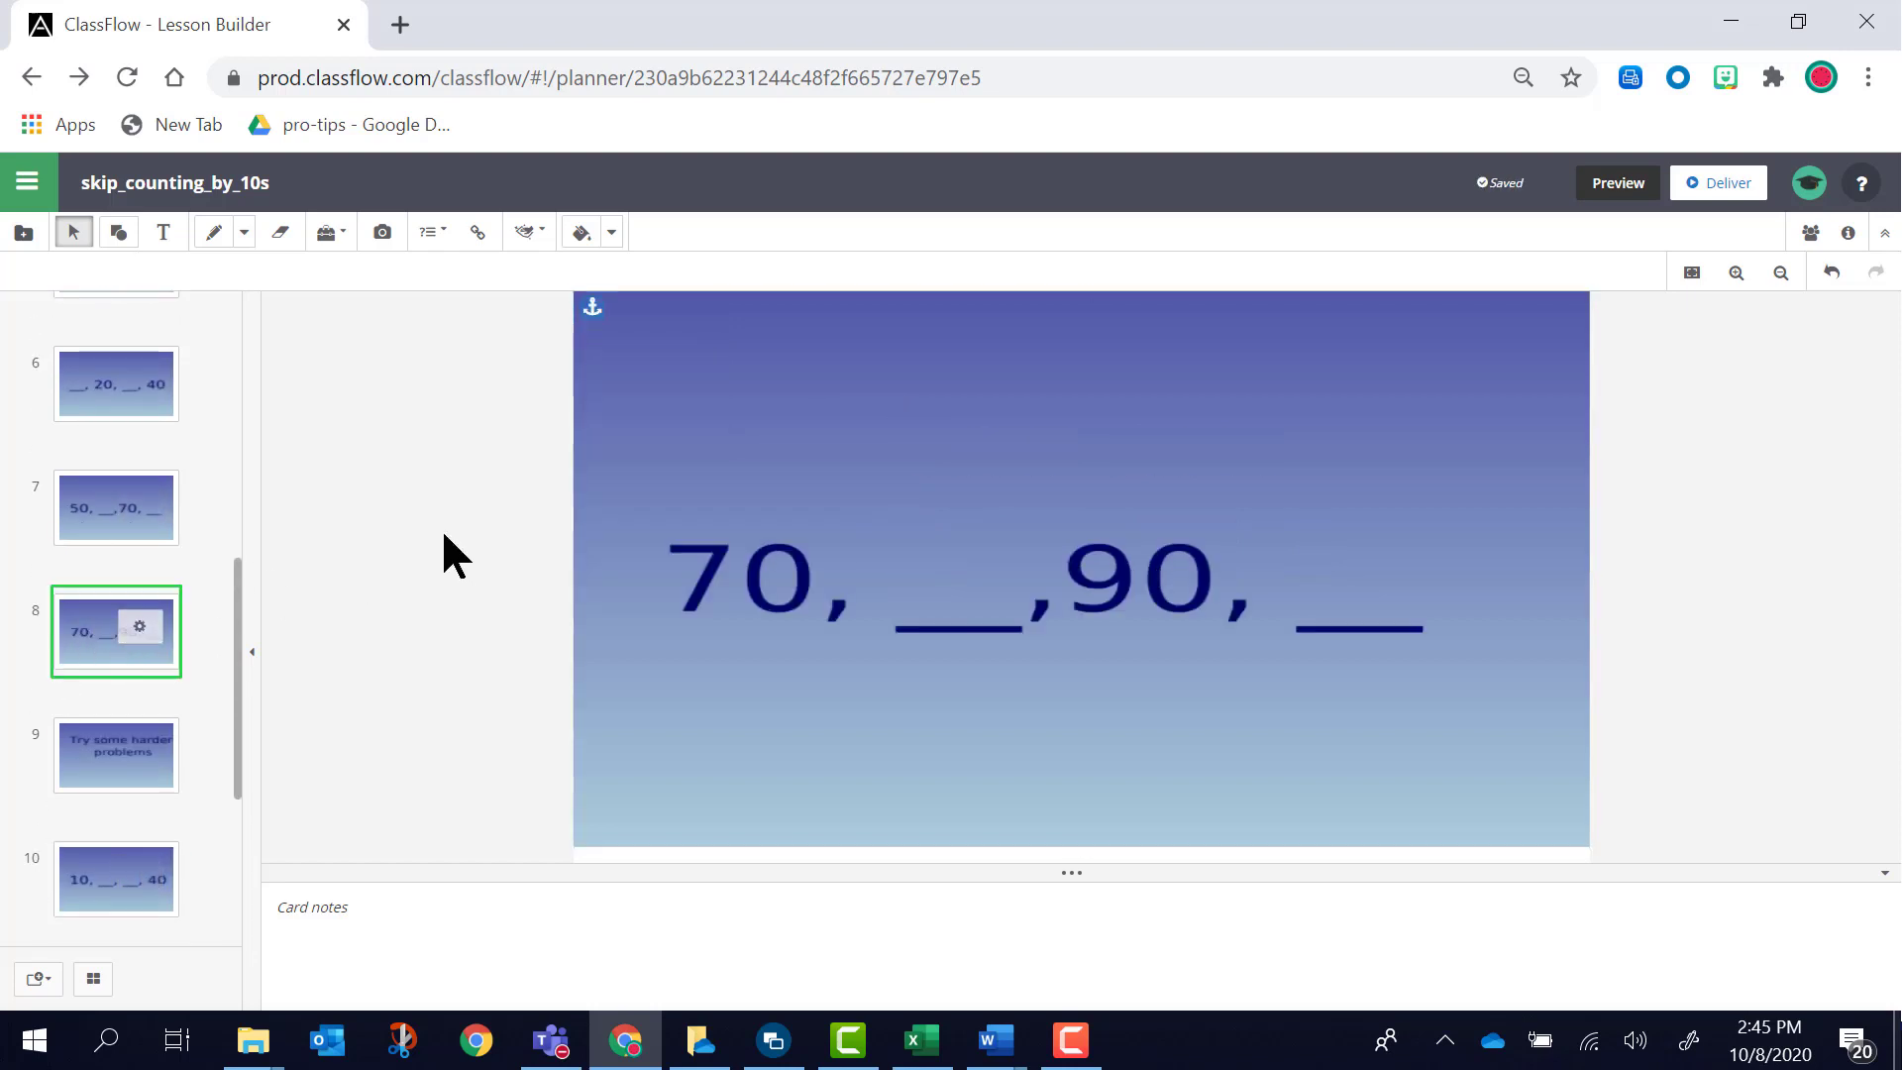
left_click(1151, 458)
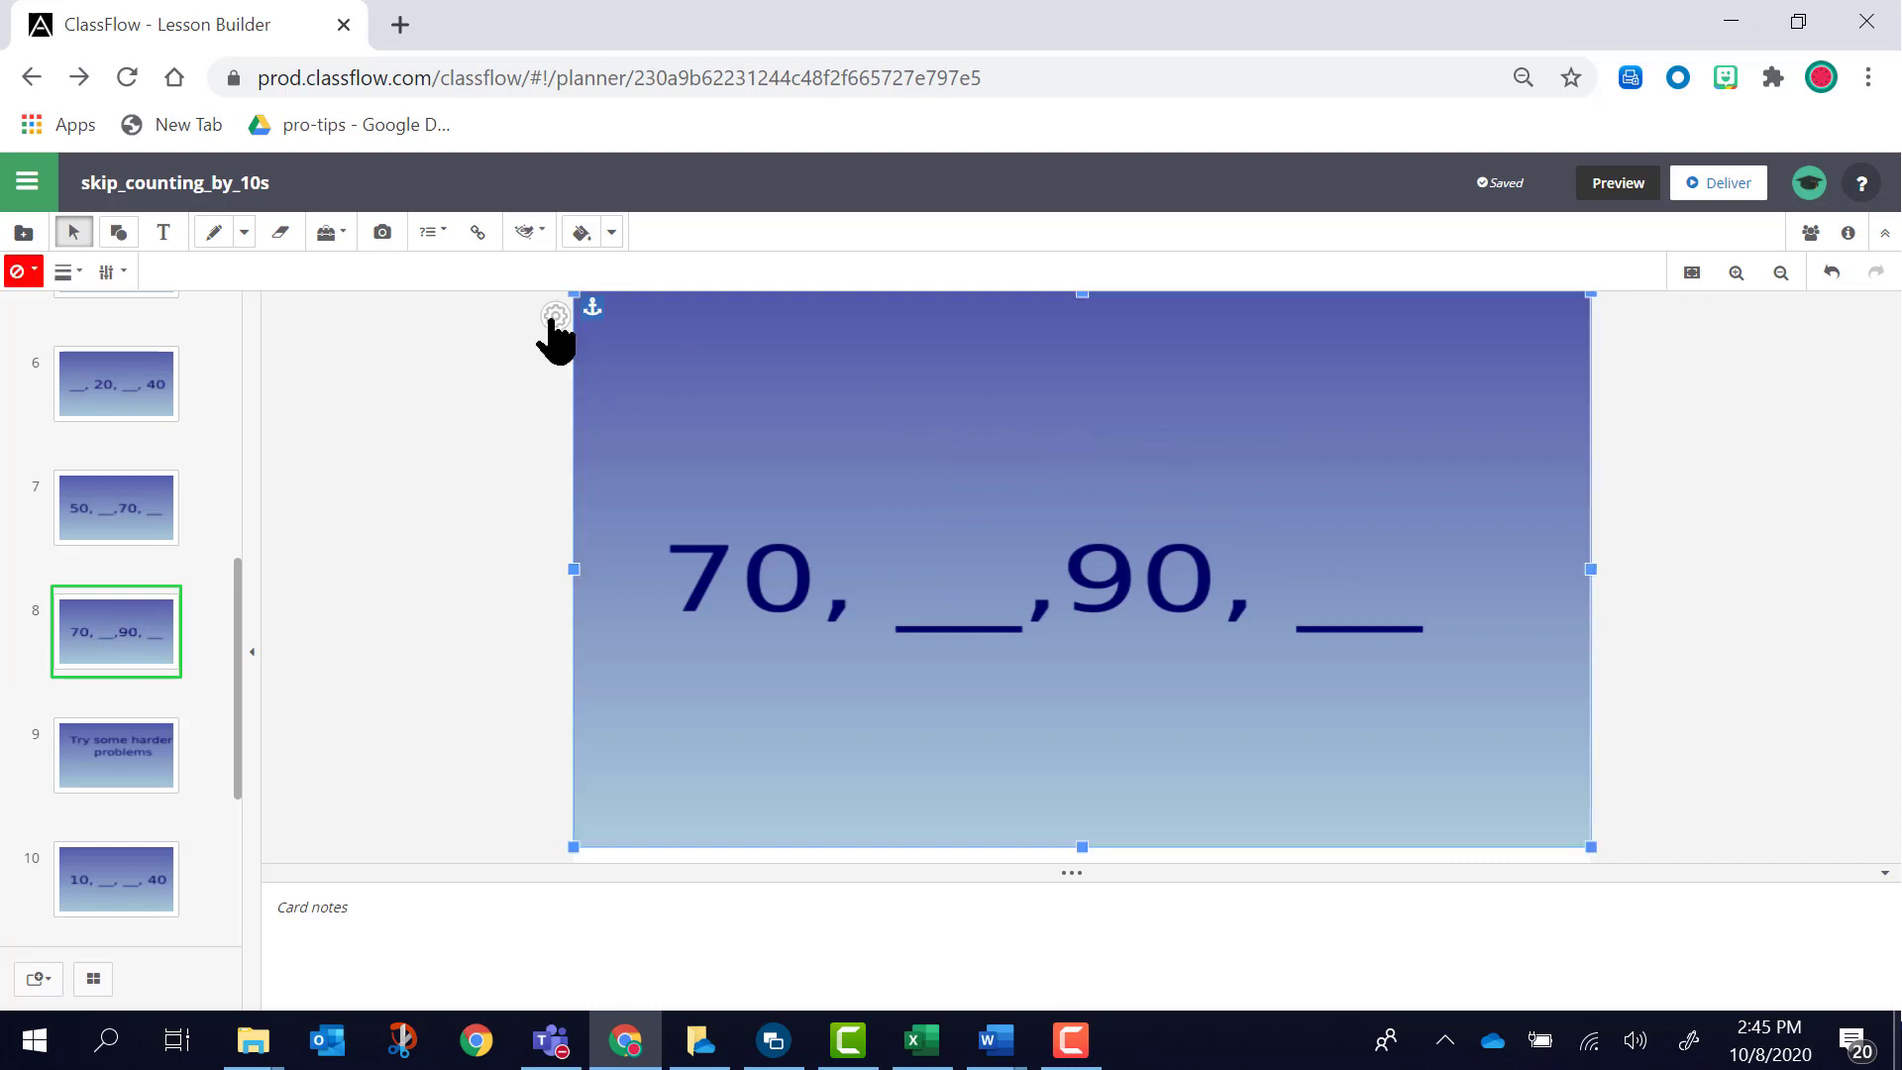
left_click(555, 317)
mouse_move(633, 483)
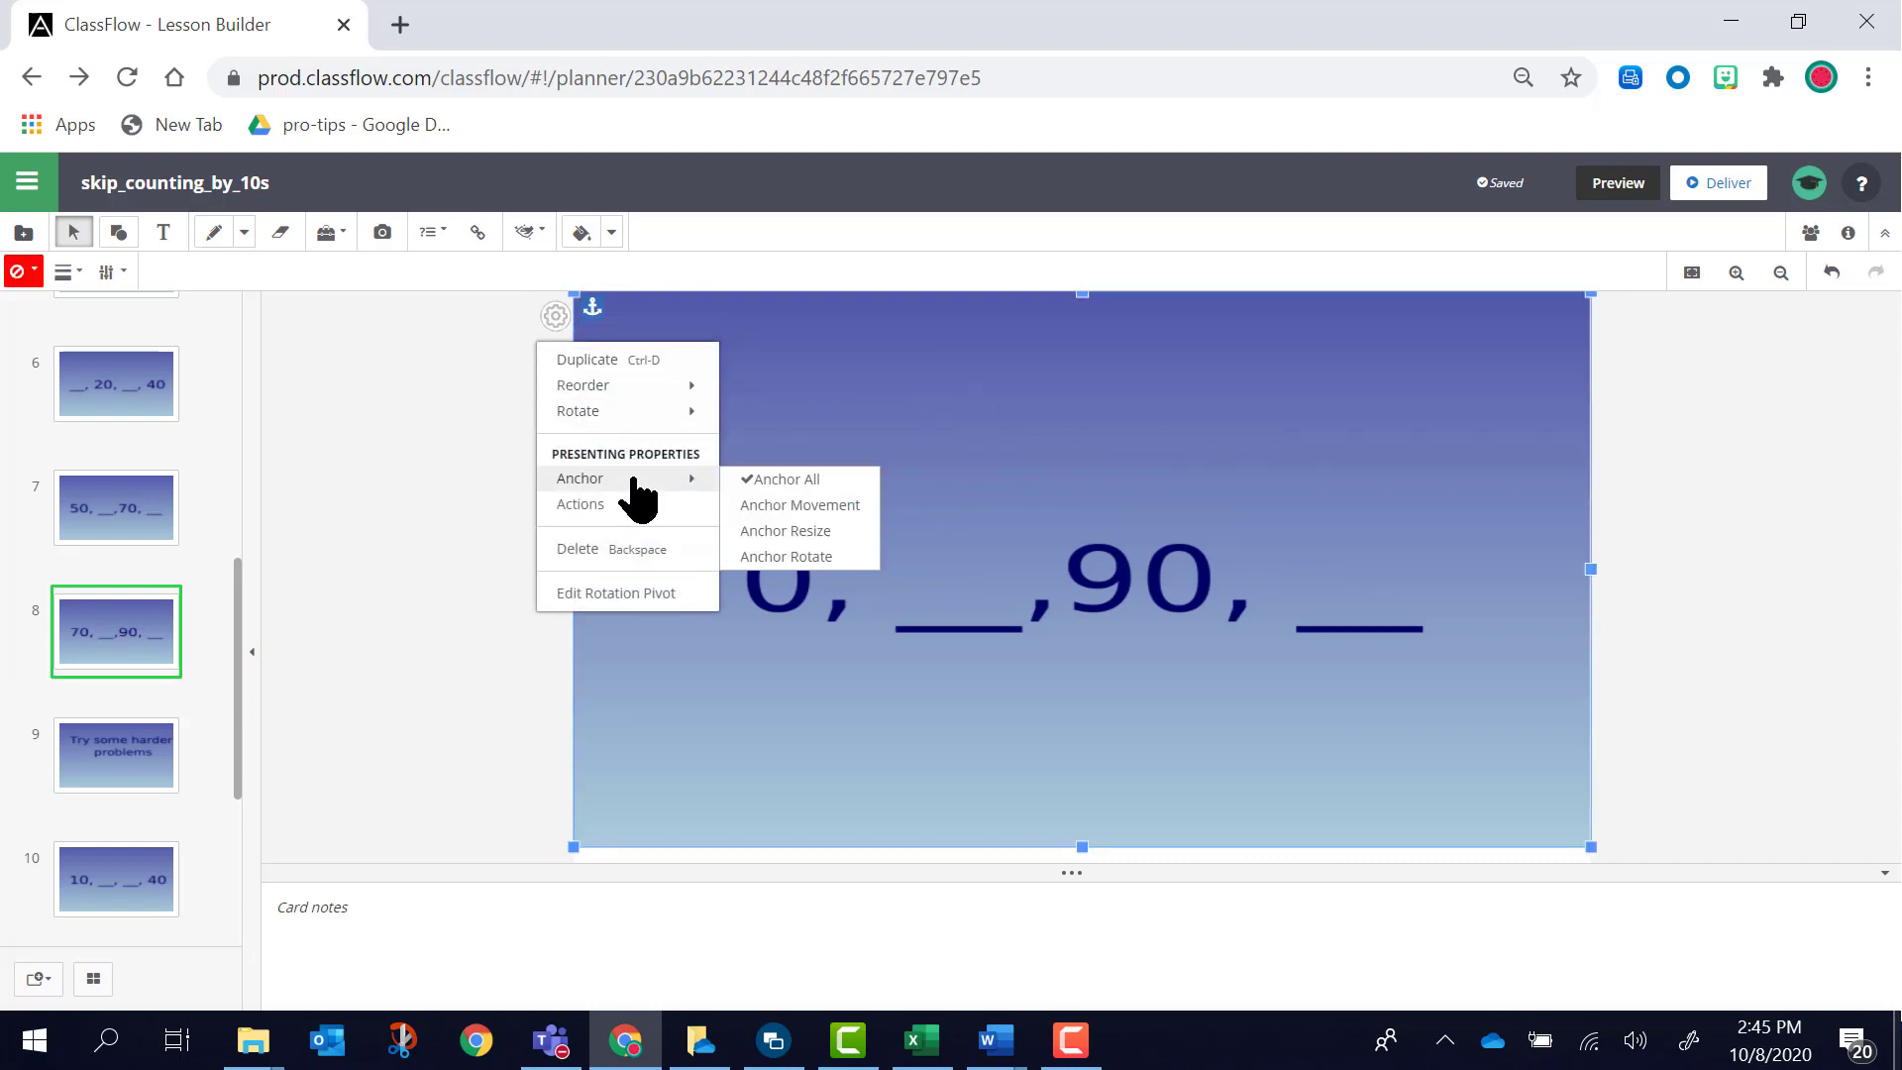
- Apply Anchor All Components to the "Try some harder problems" card 5
left_click(71, 538)
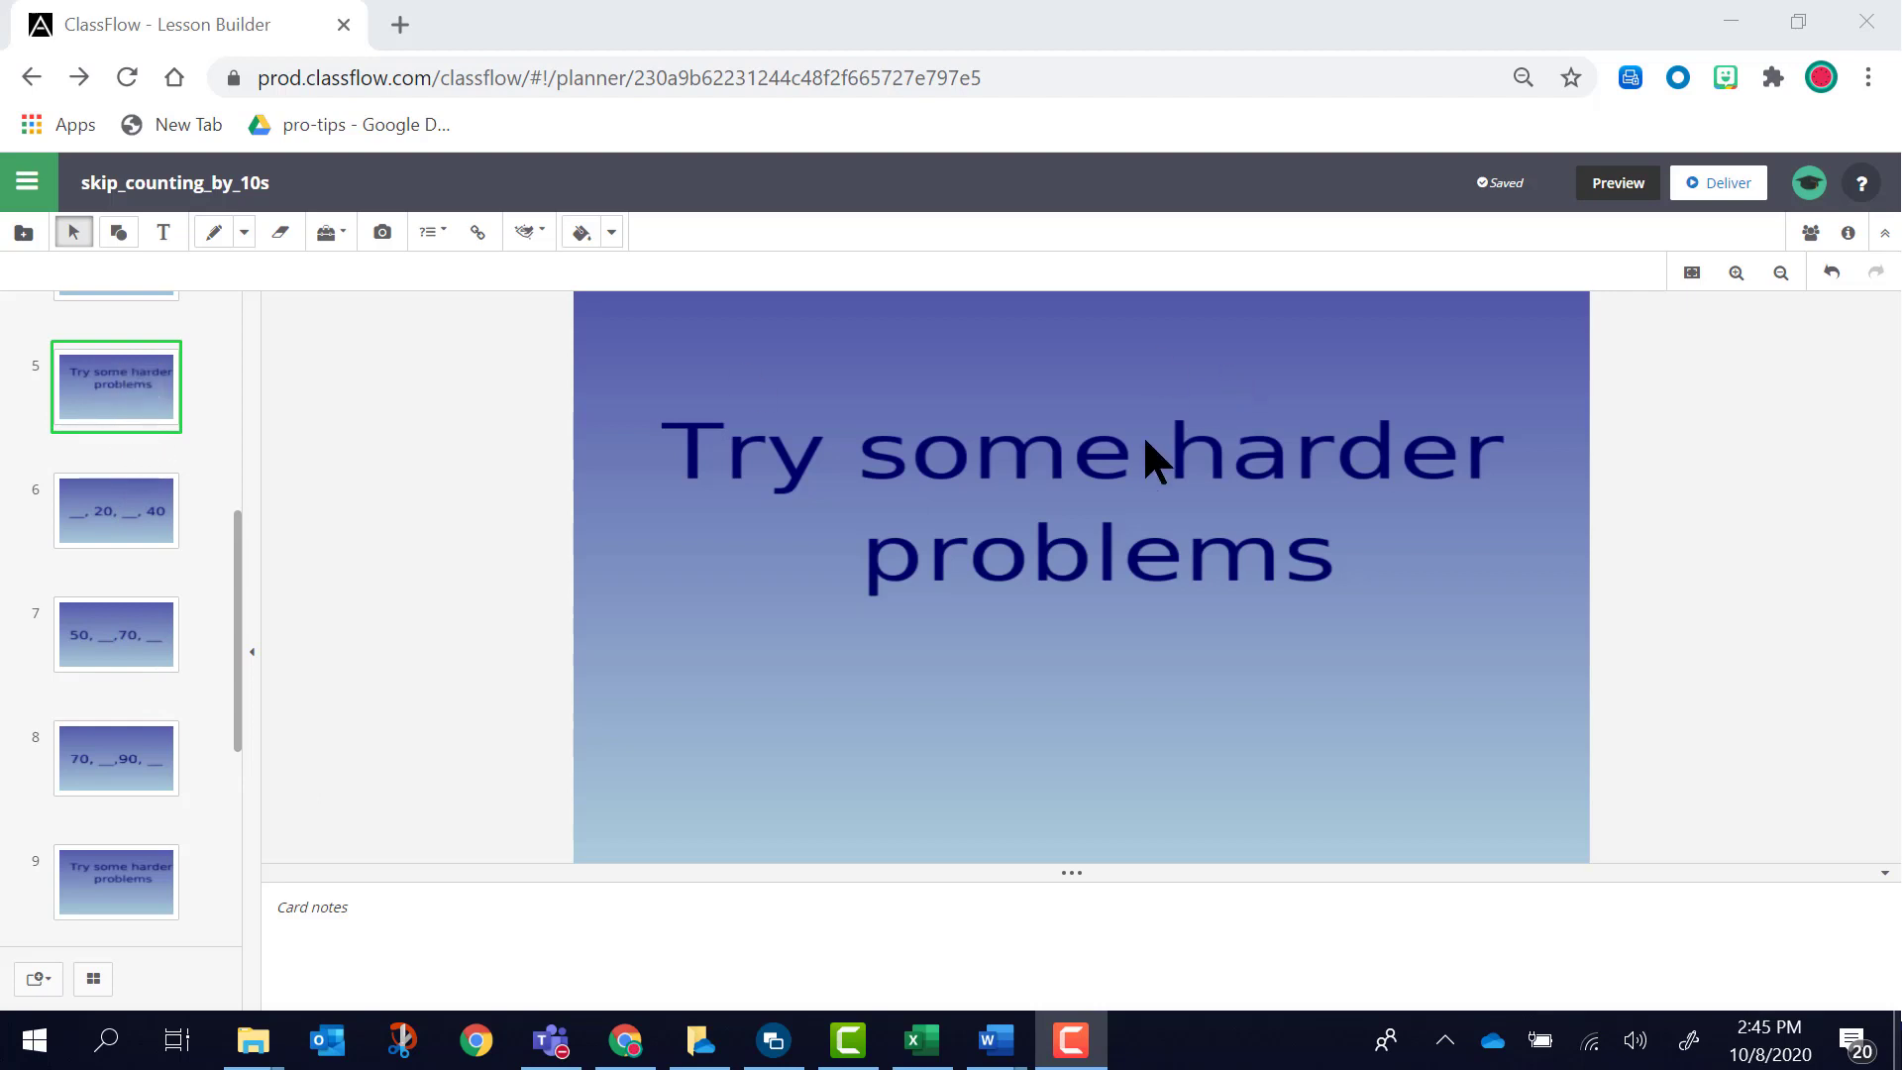
left_click(650, 317)
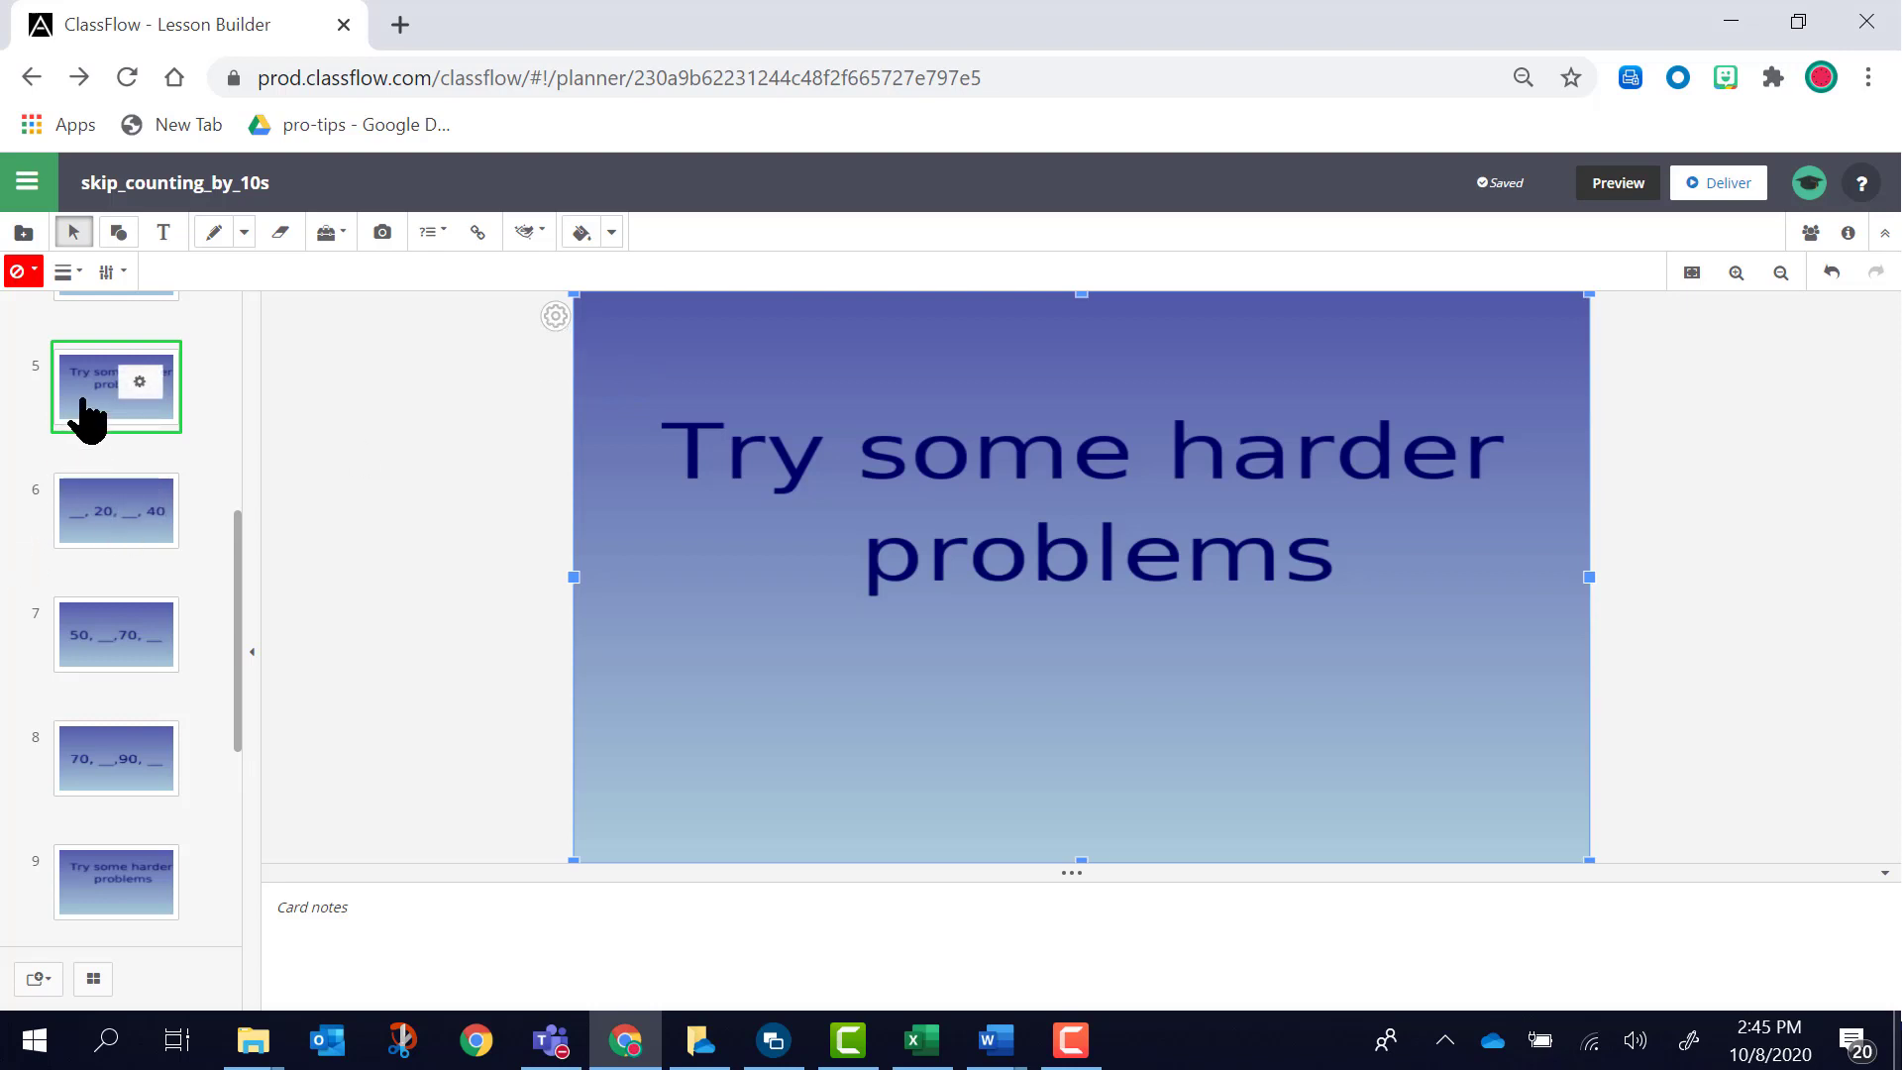
left_click(140, 388)
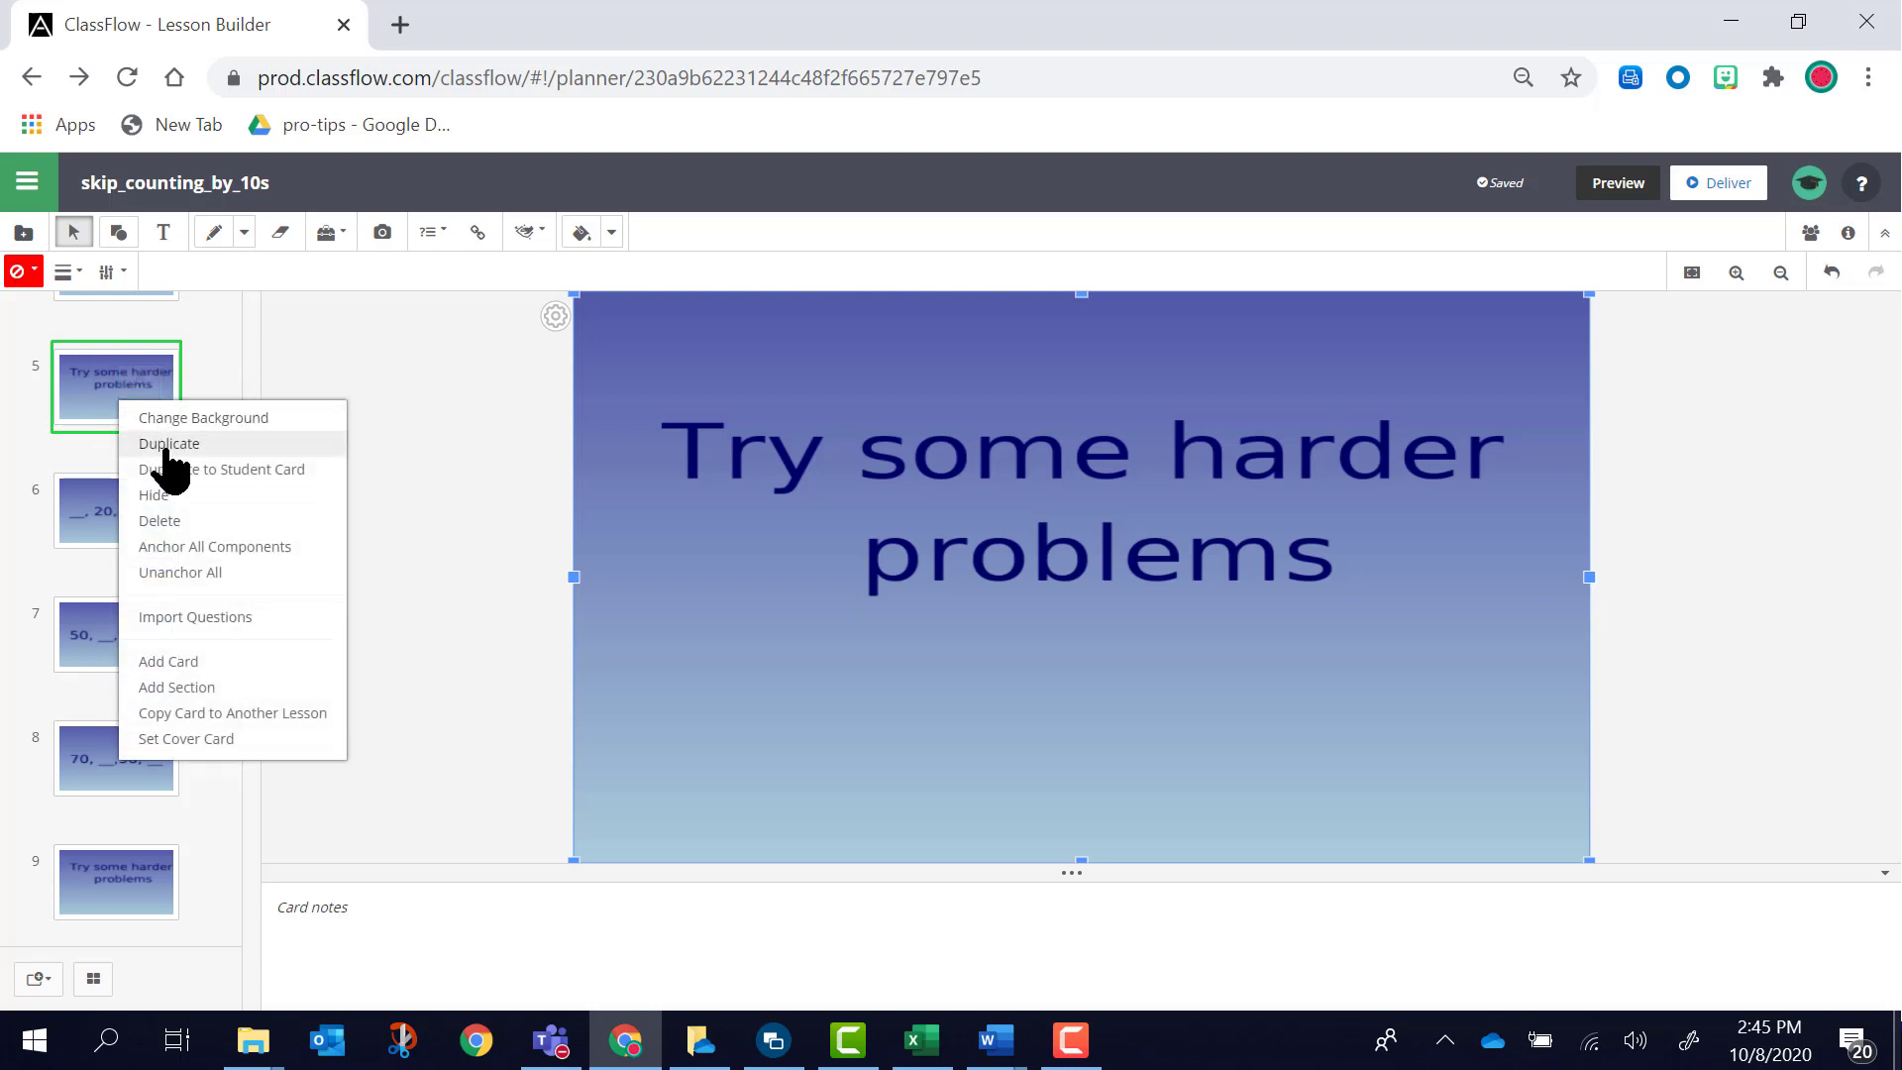
left_click(181, 546)
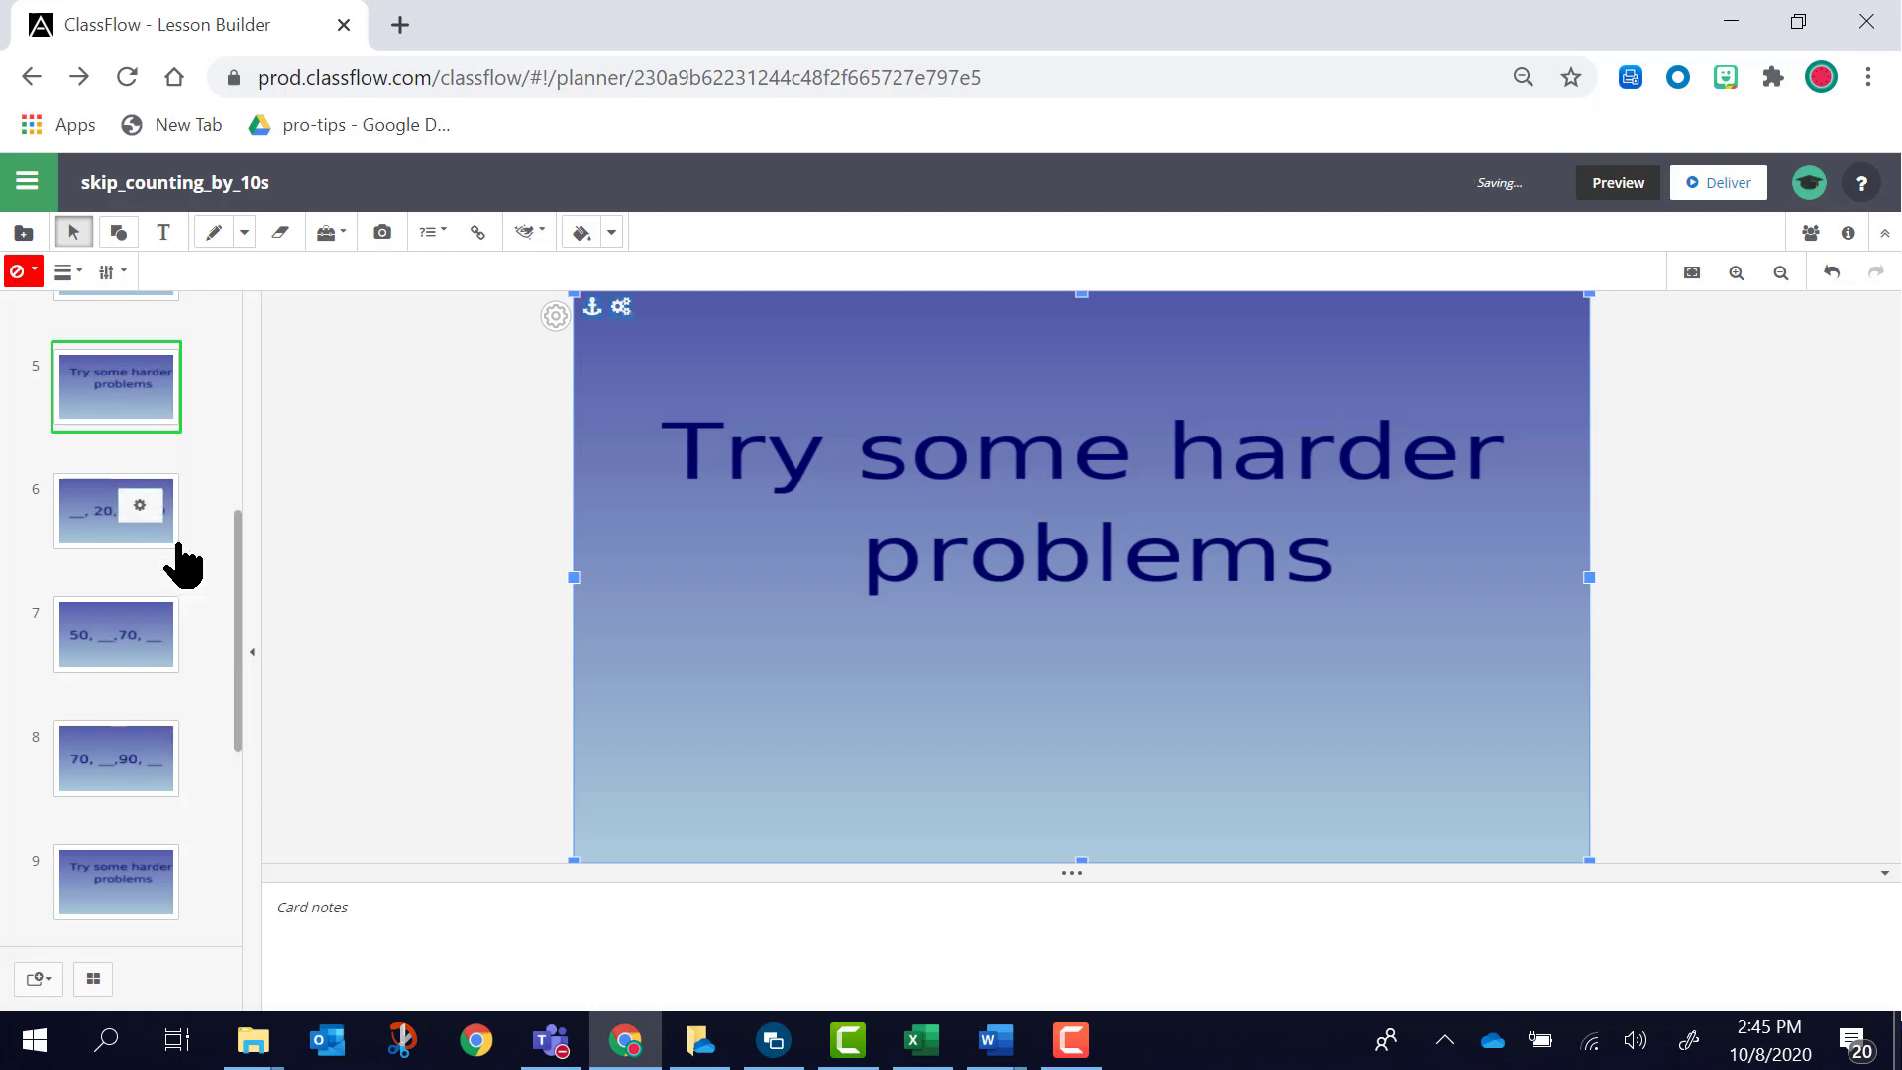
- Apply Anchor All Components to card 4 and to card 3
scroll(131, 575, "up", 4)
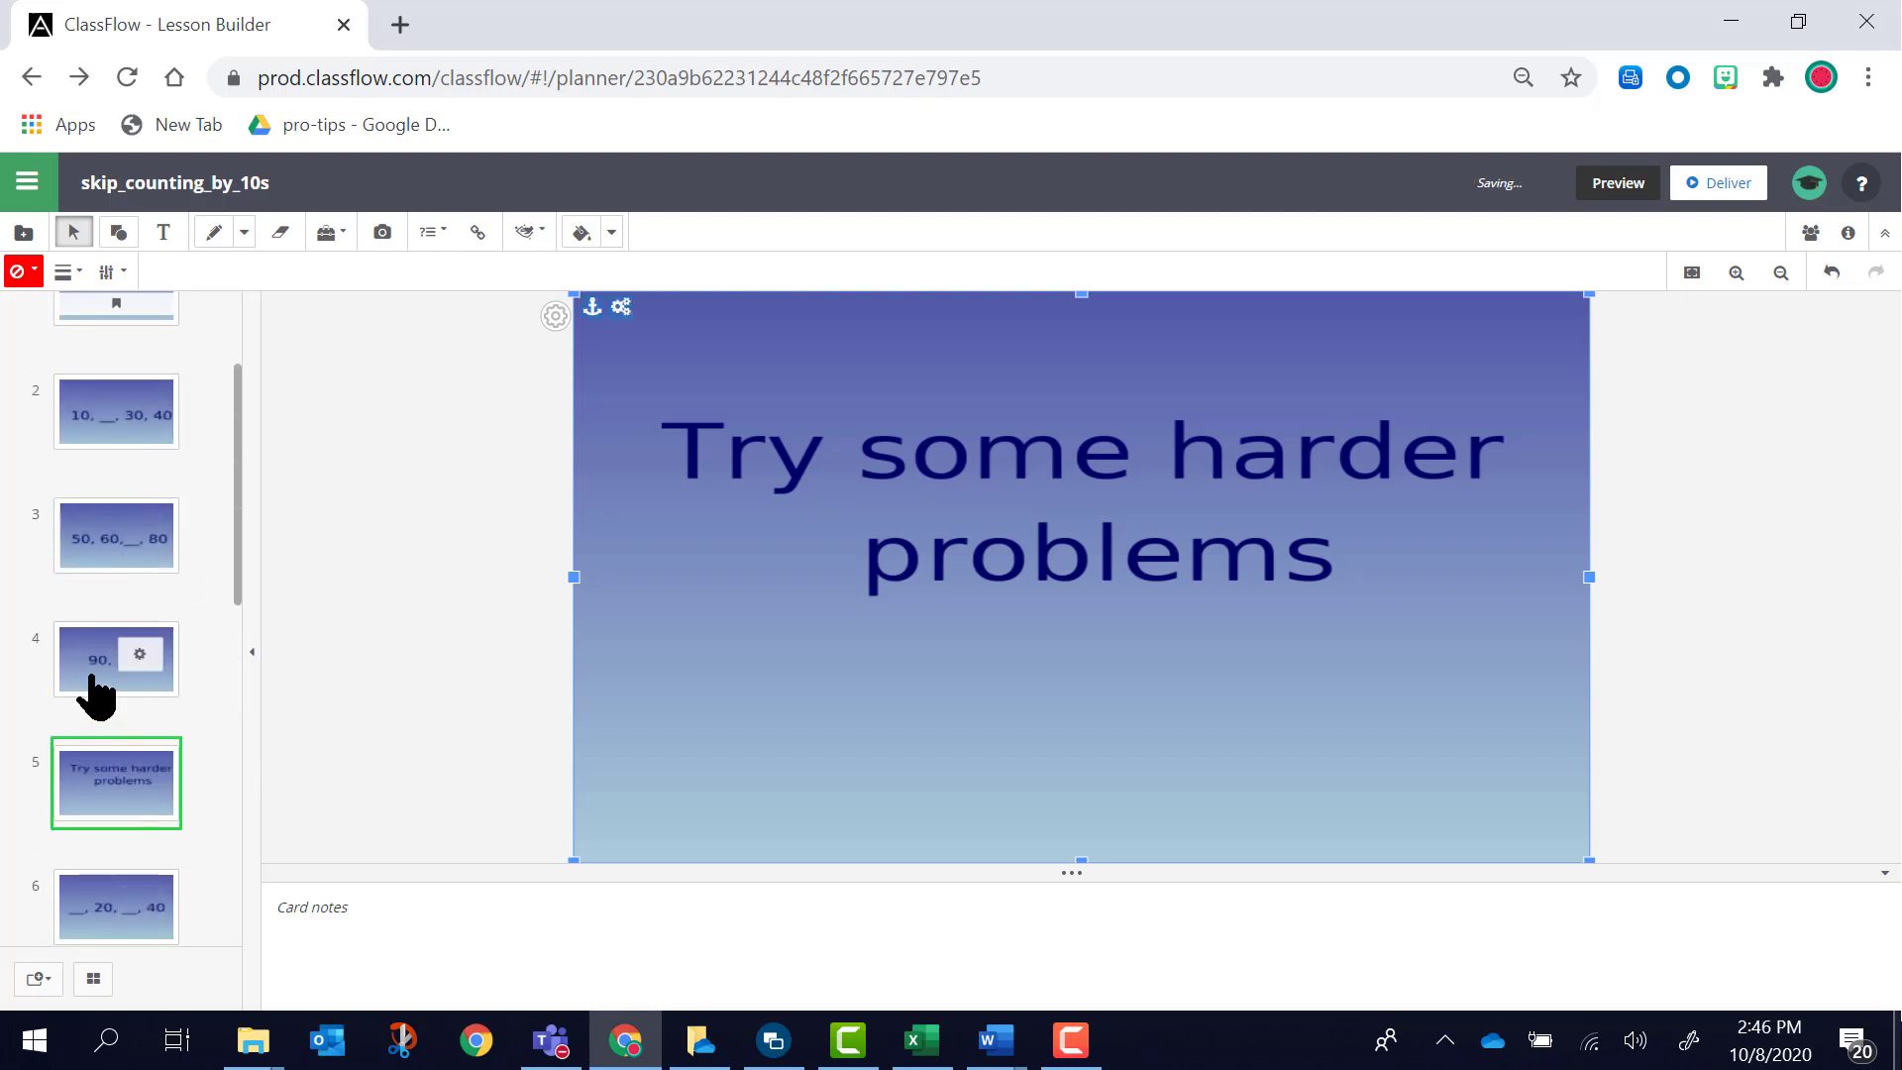
left_click(139, 653)
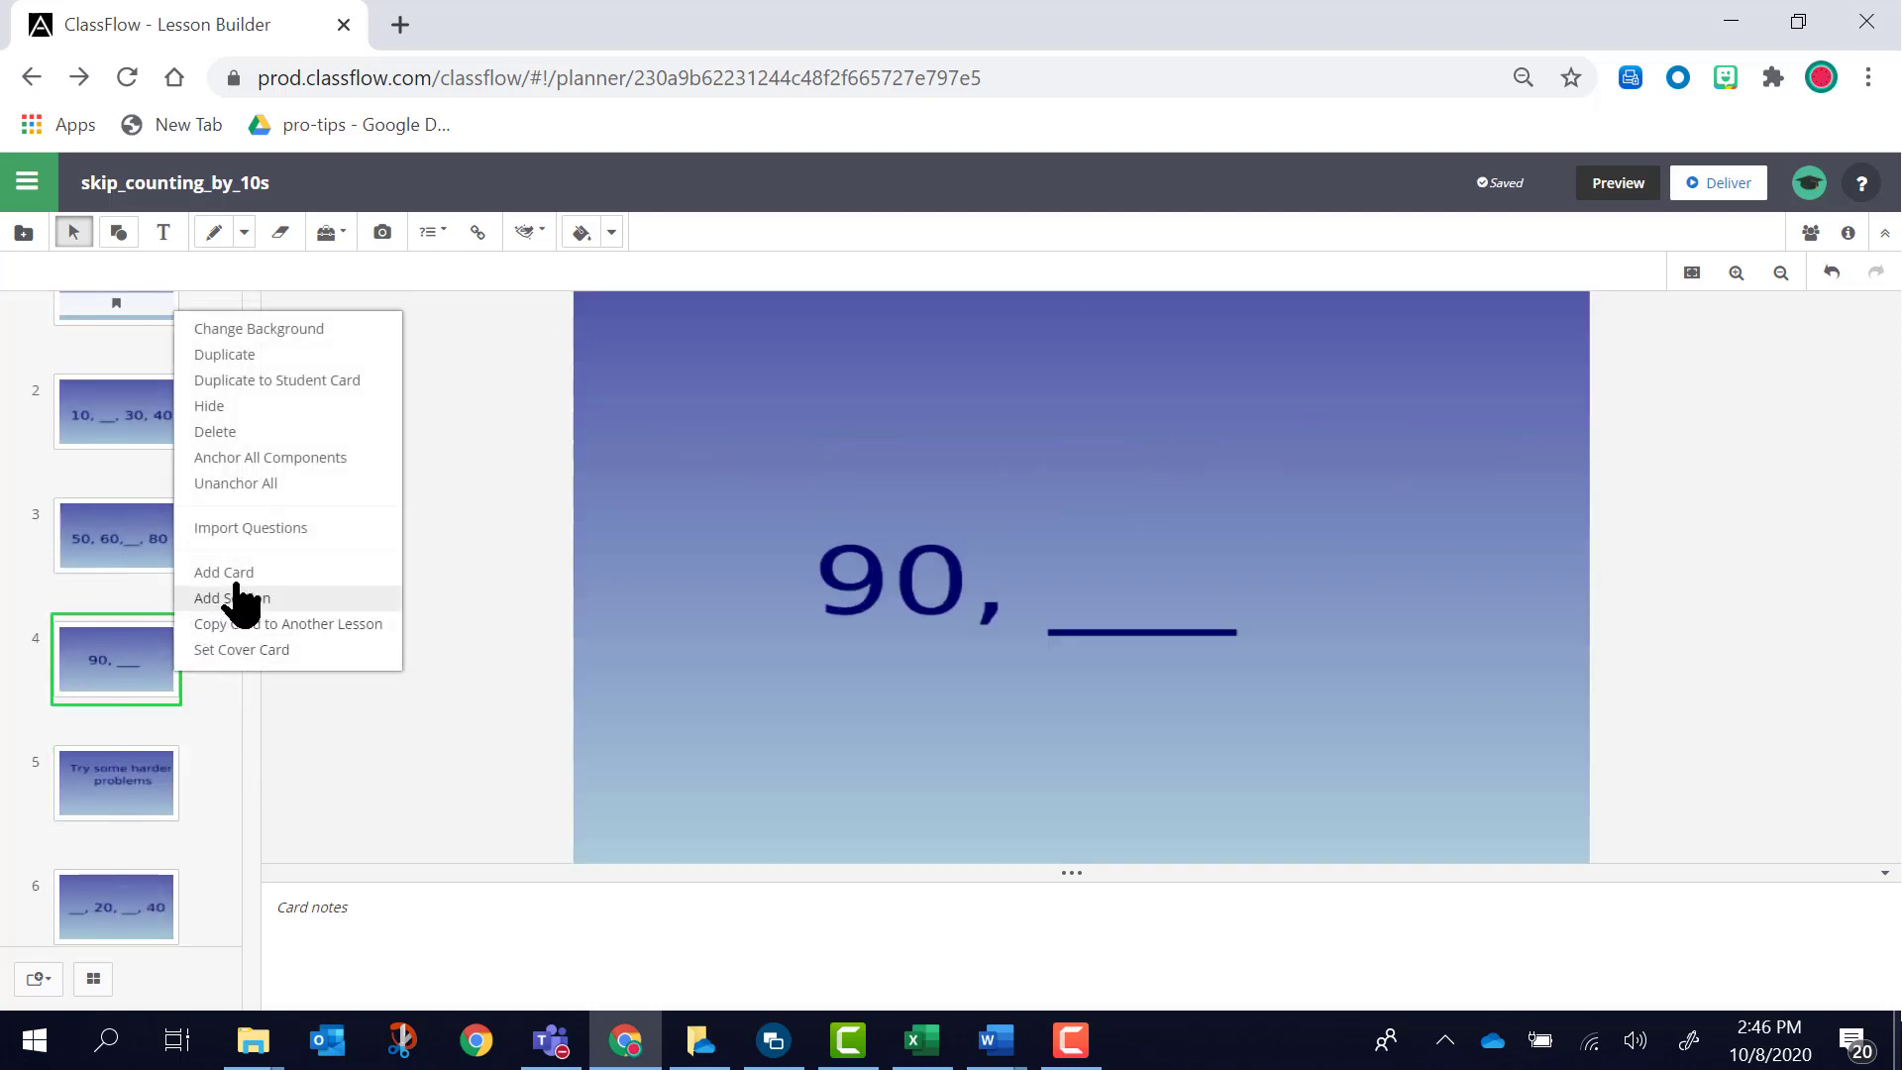
left_click(235, 461)
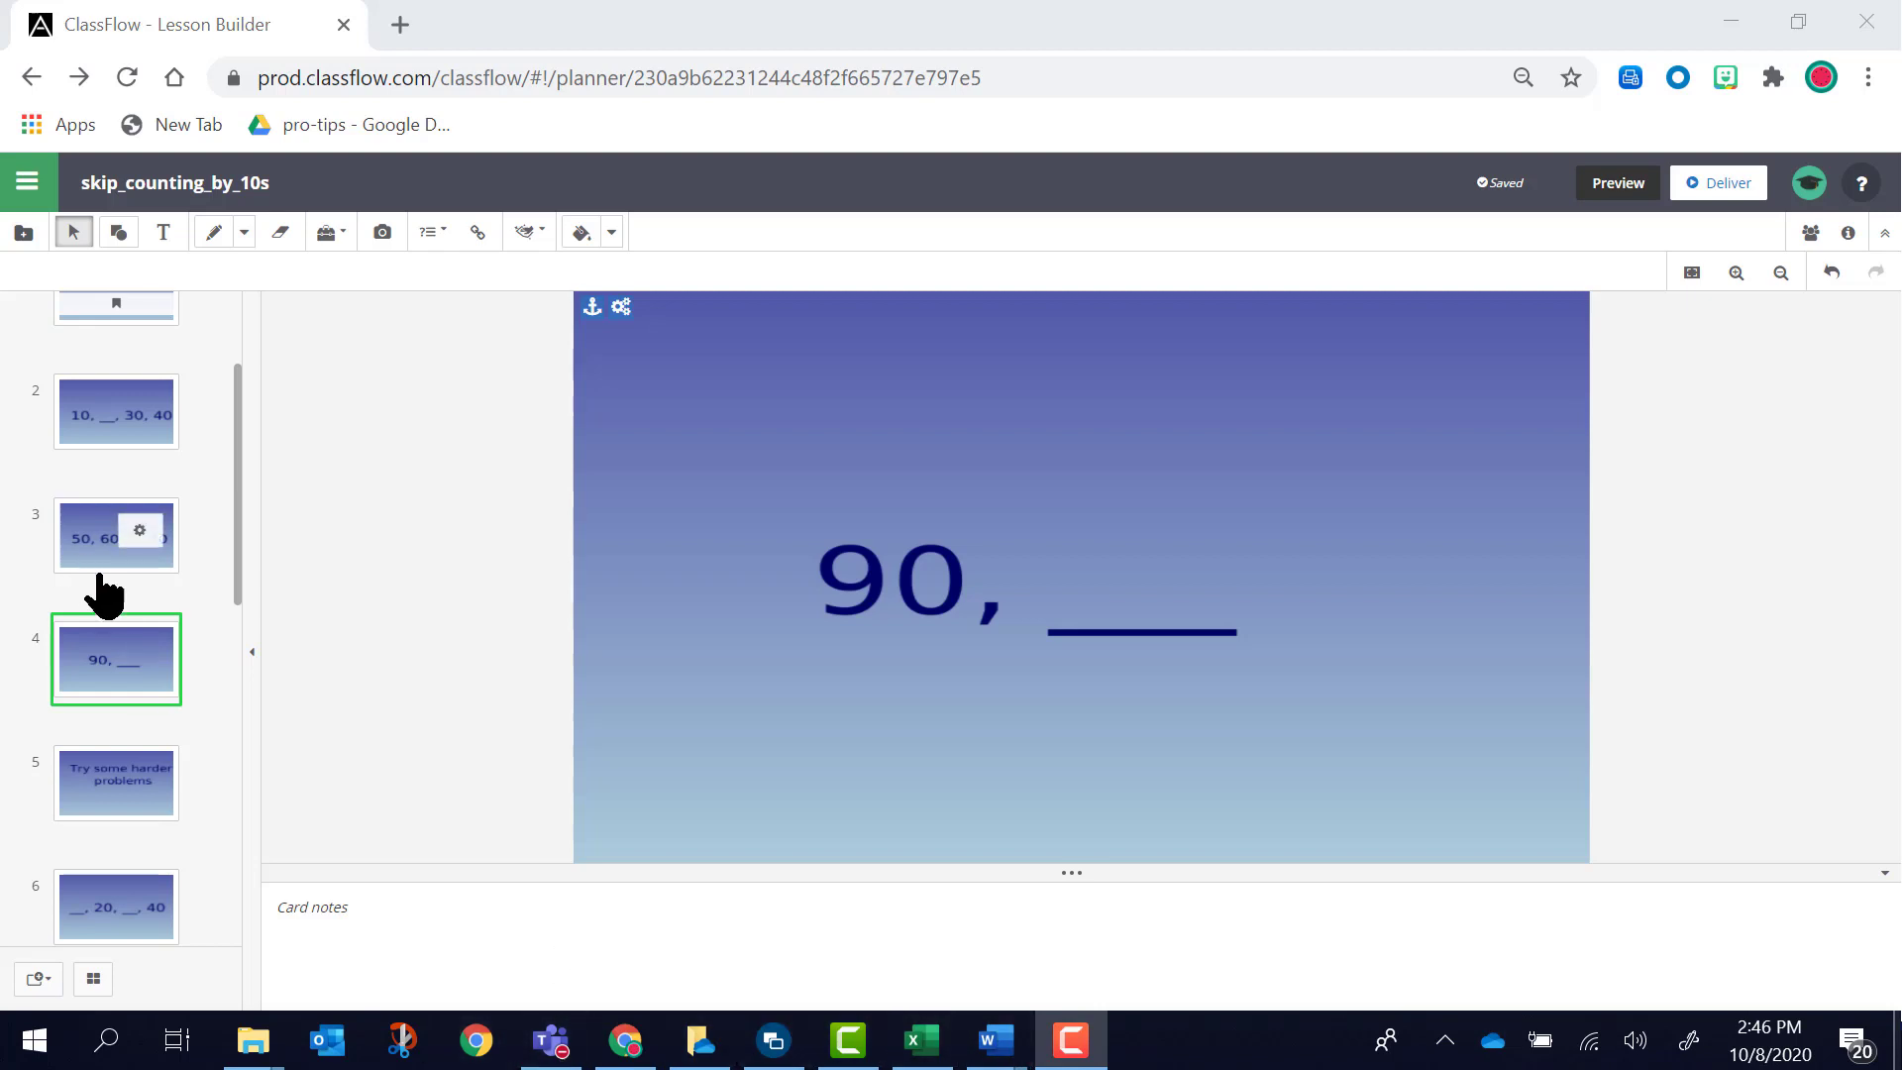
left_click(140, 532)
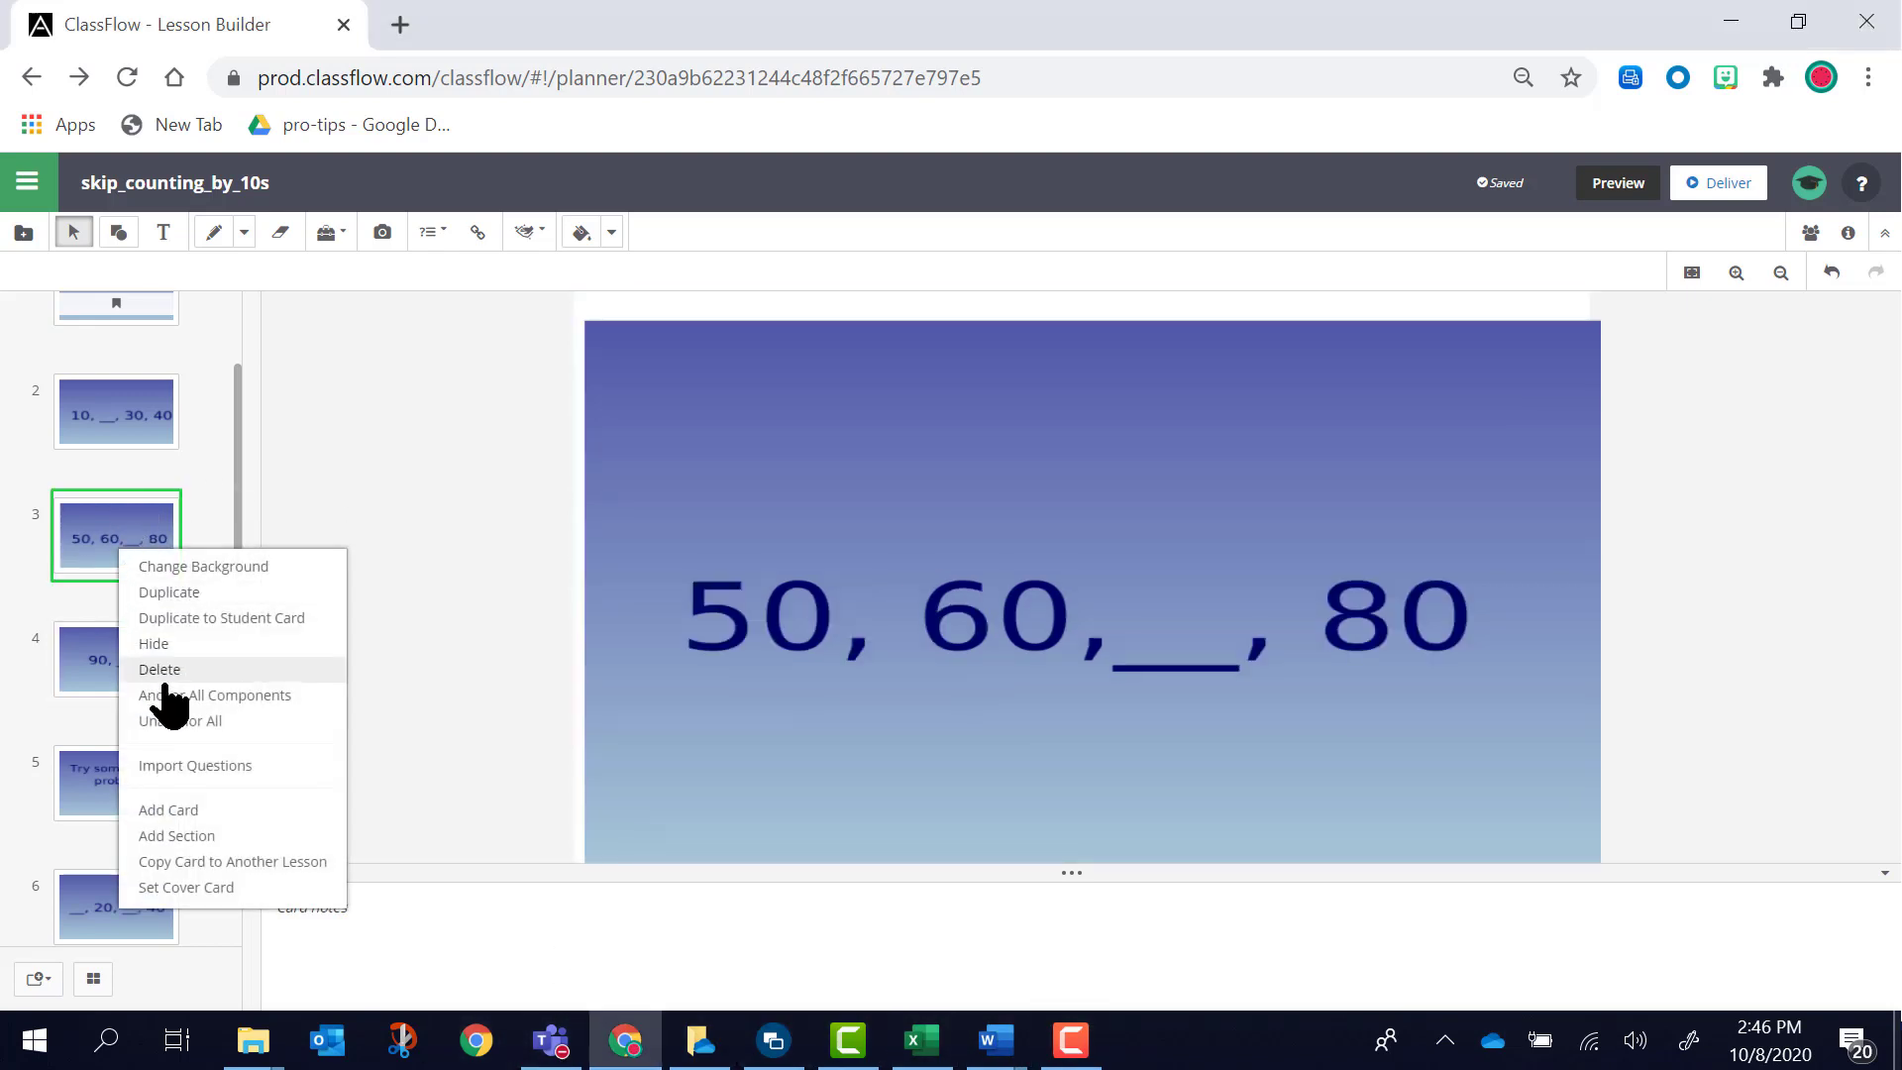
left_click(174, 698)
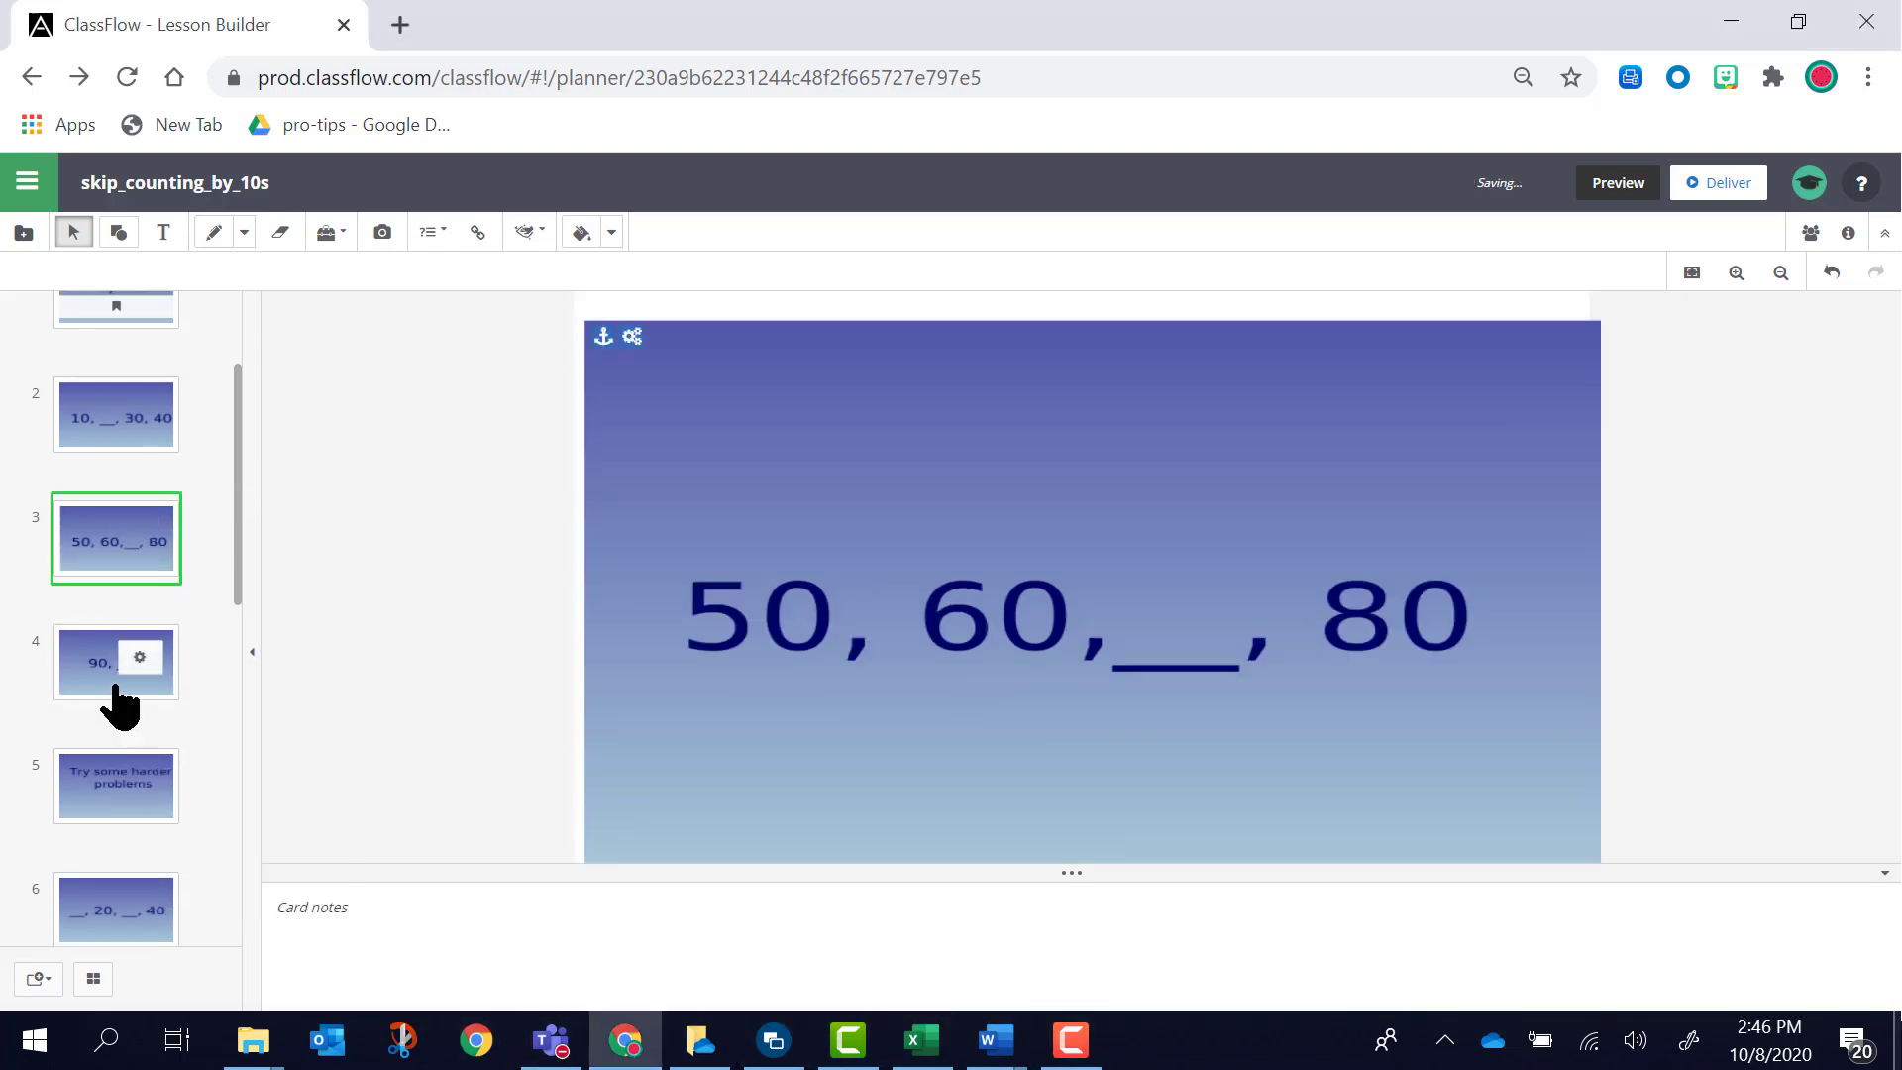
- Apply Anchor All Components to card 2 and open the card options for title card 1
scroll(116, 686, "up", 2)
left_click(140, 614)
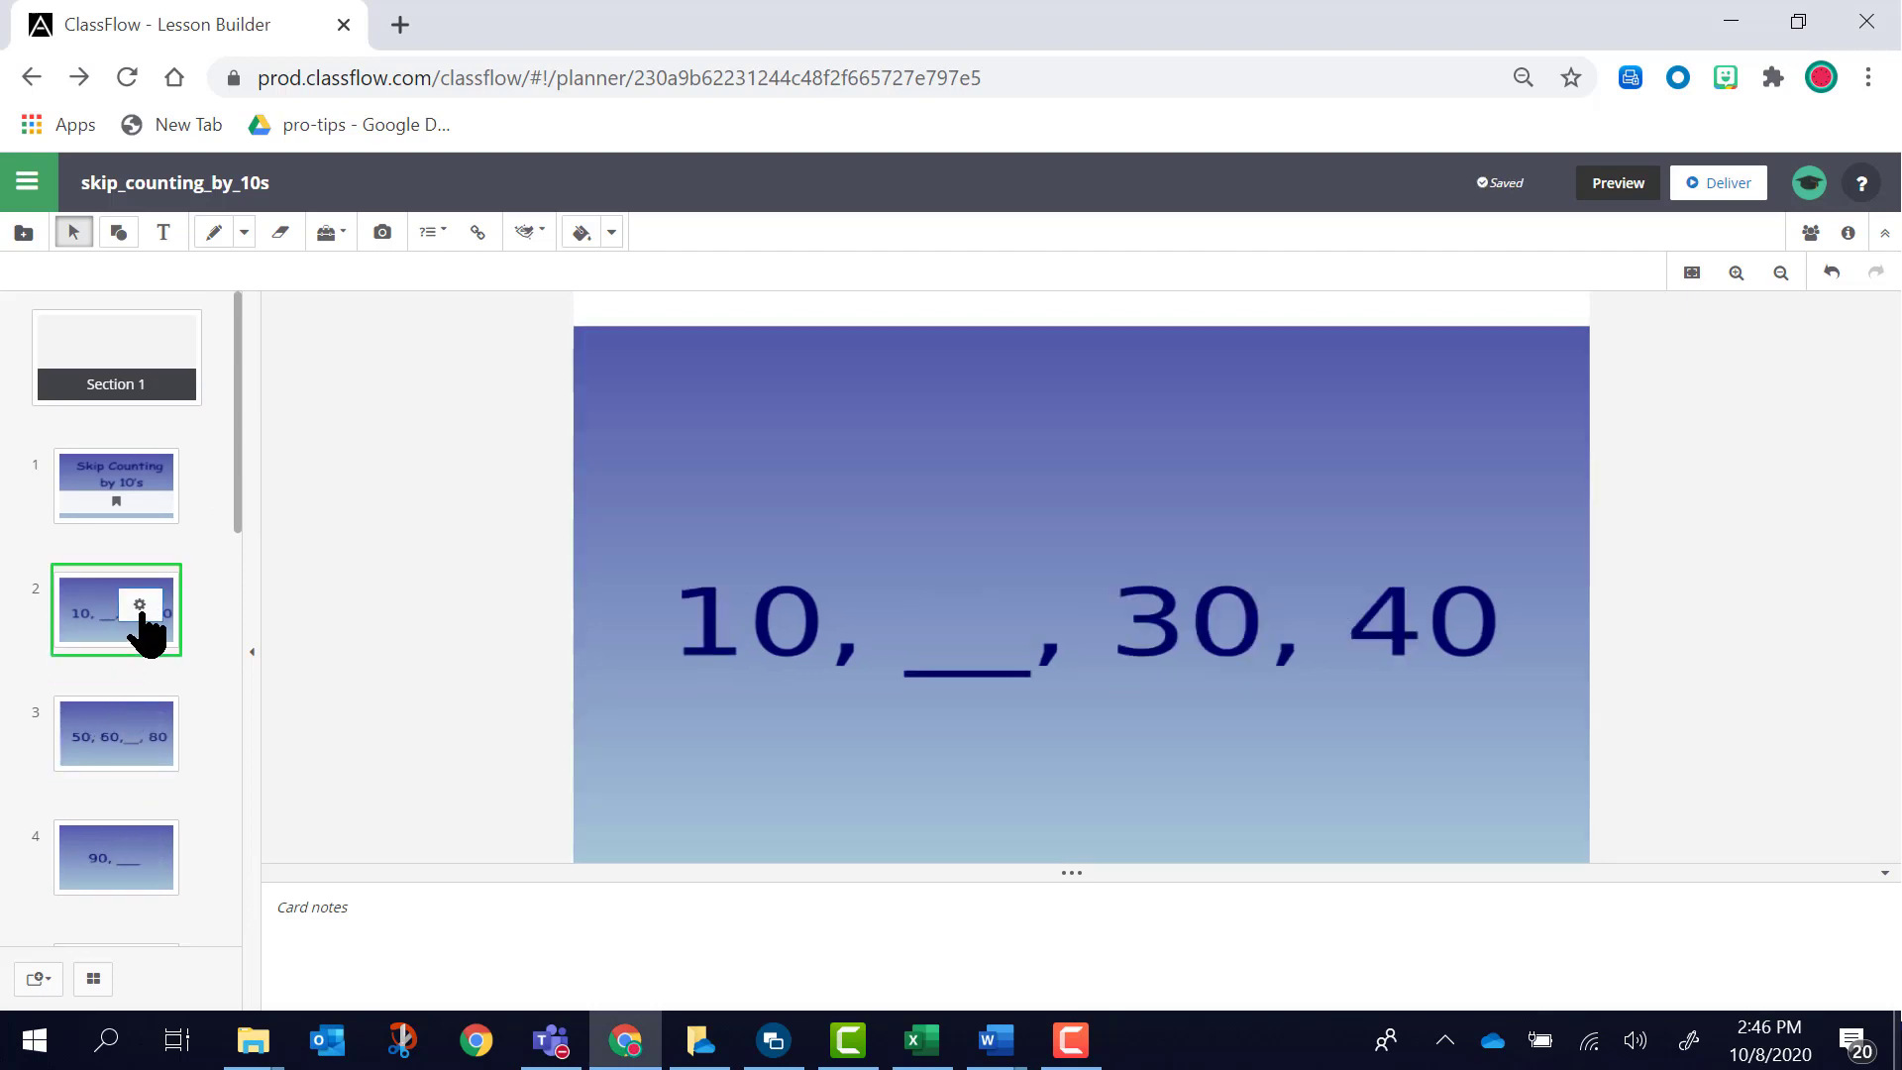
left_click(142, 614)
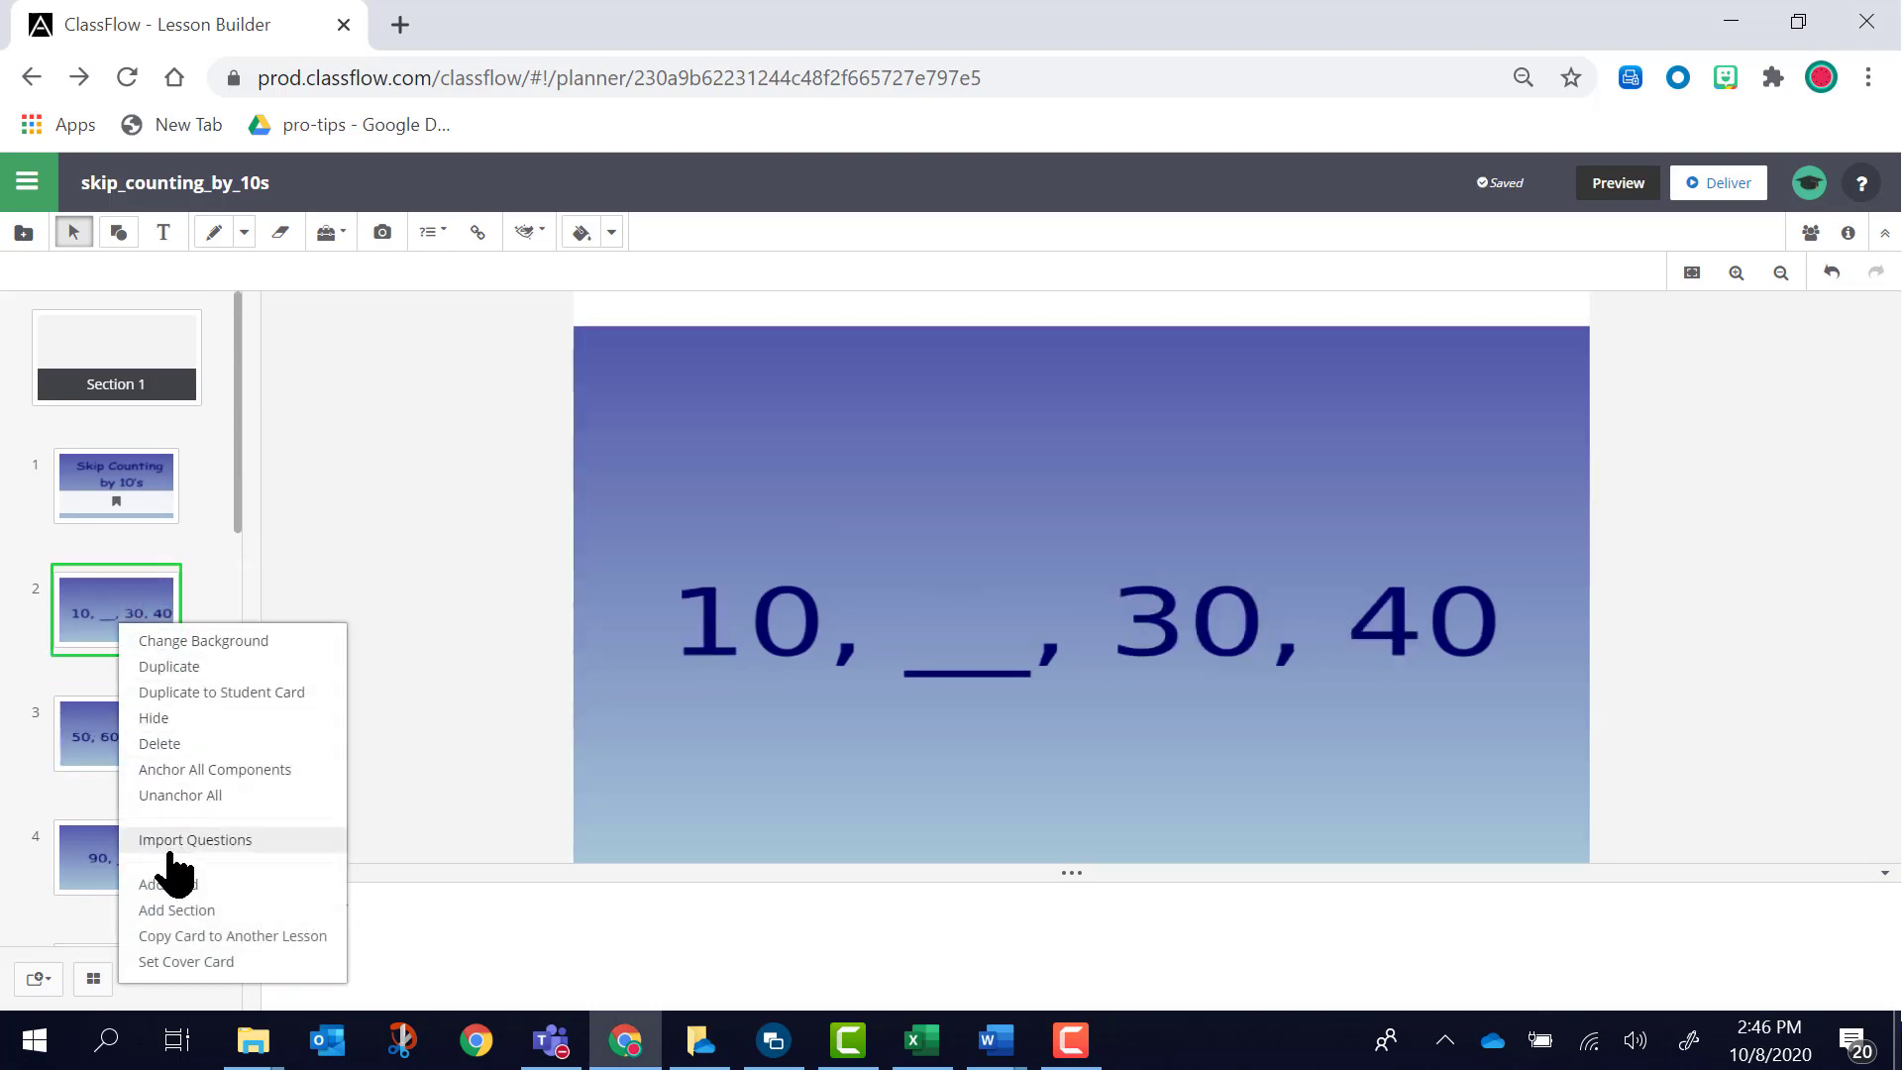
left_click(170, 773)
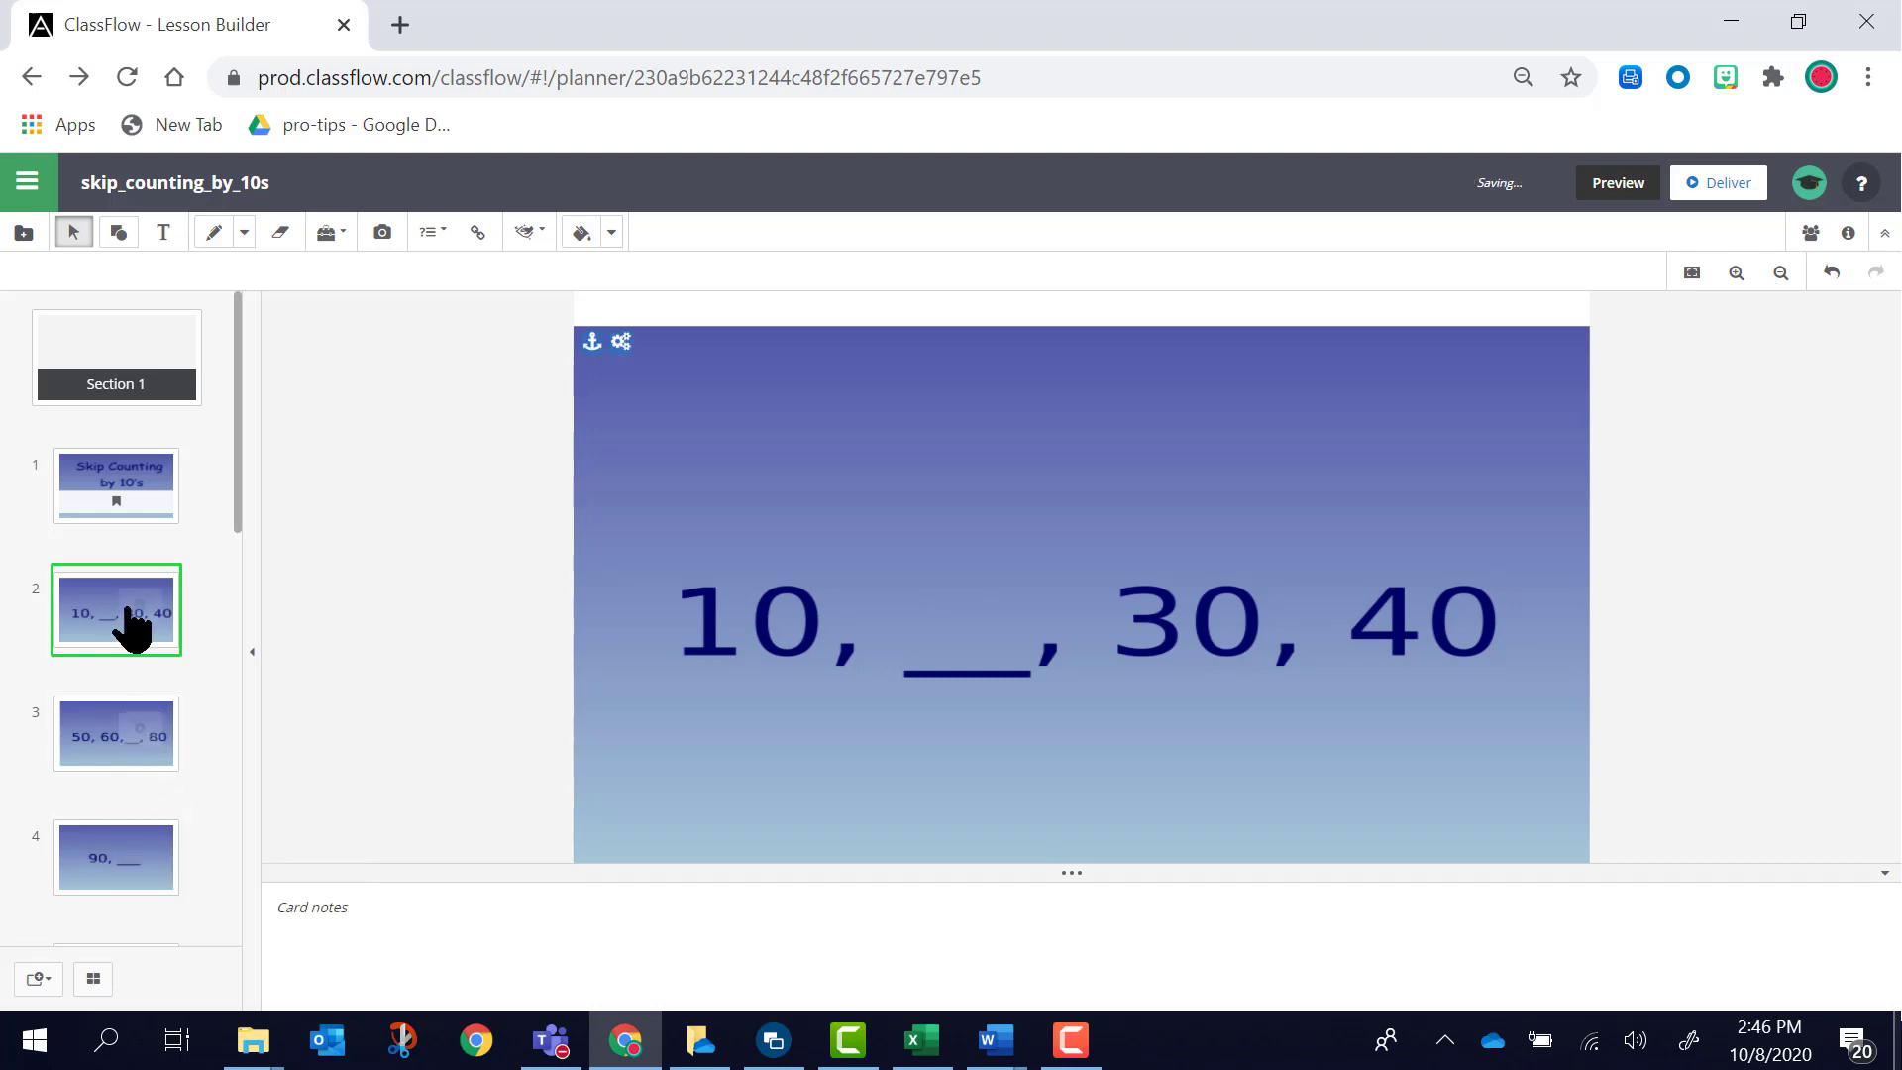
left_click(139, 483)
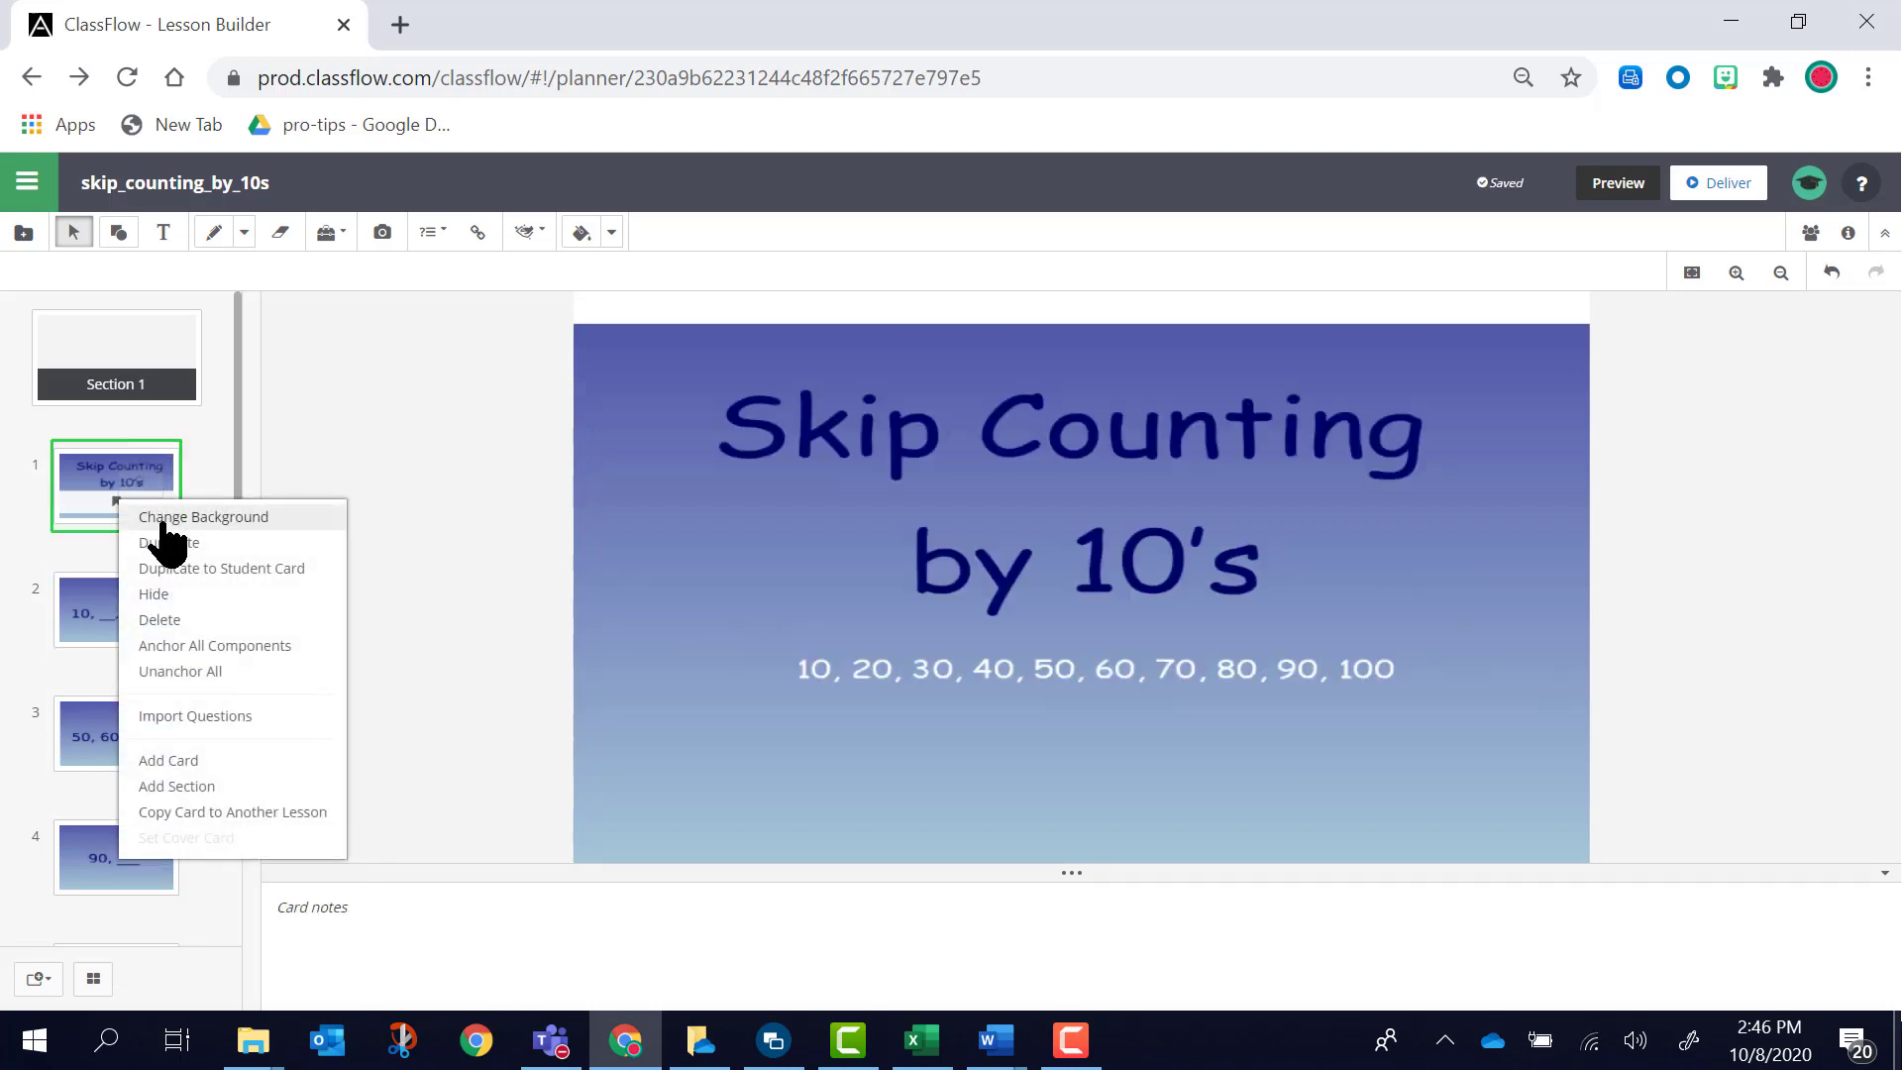
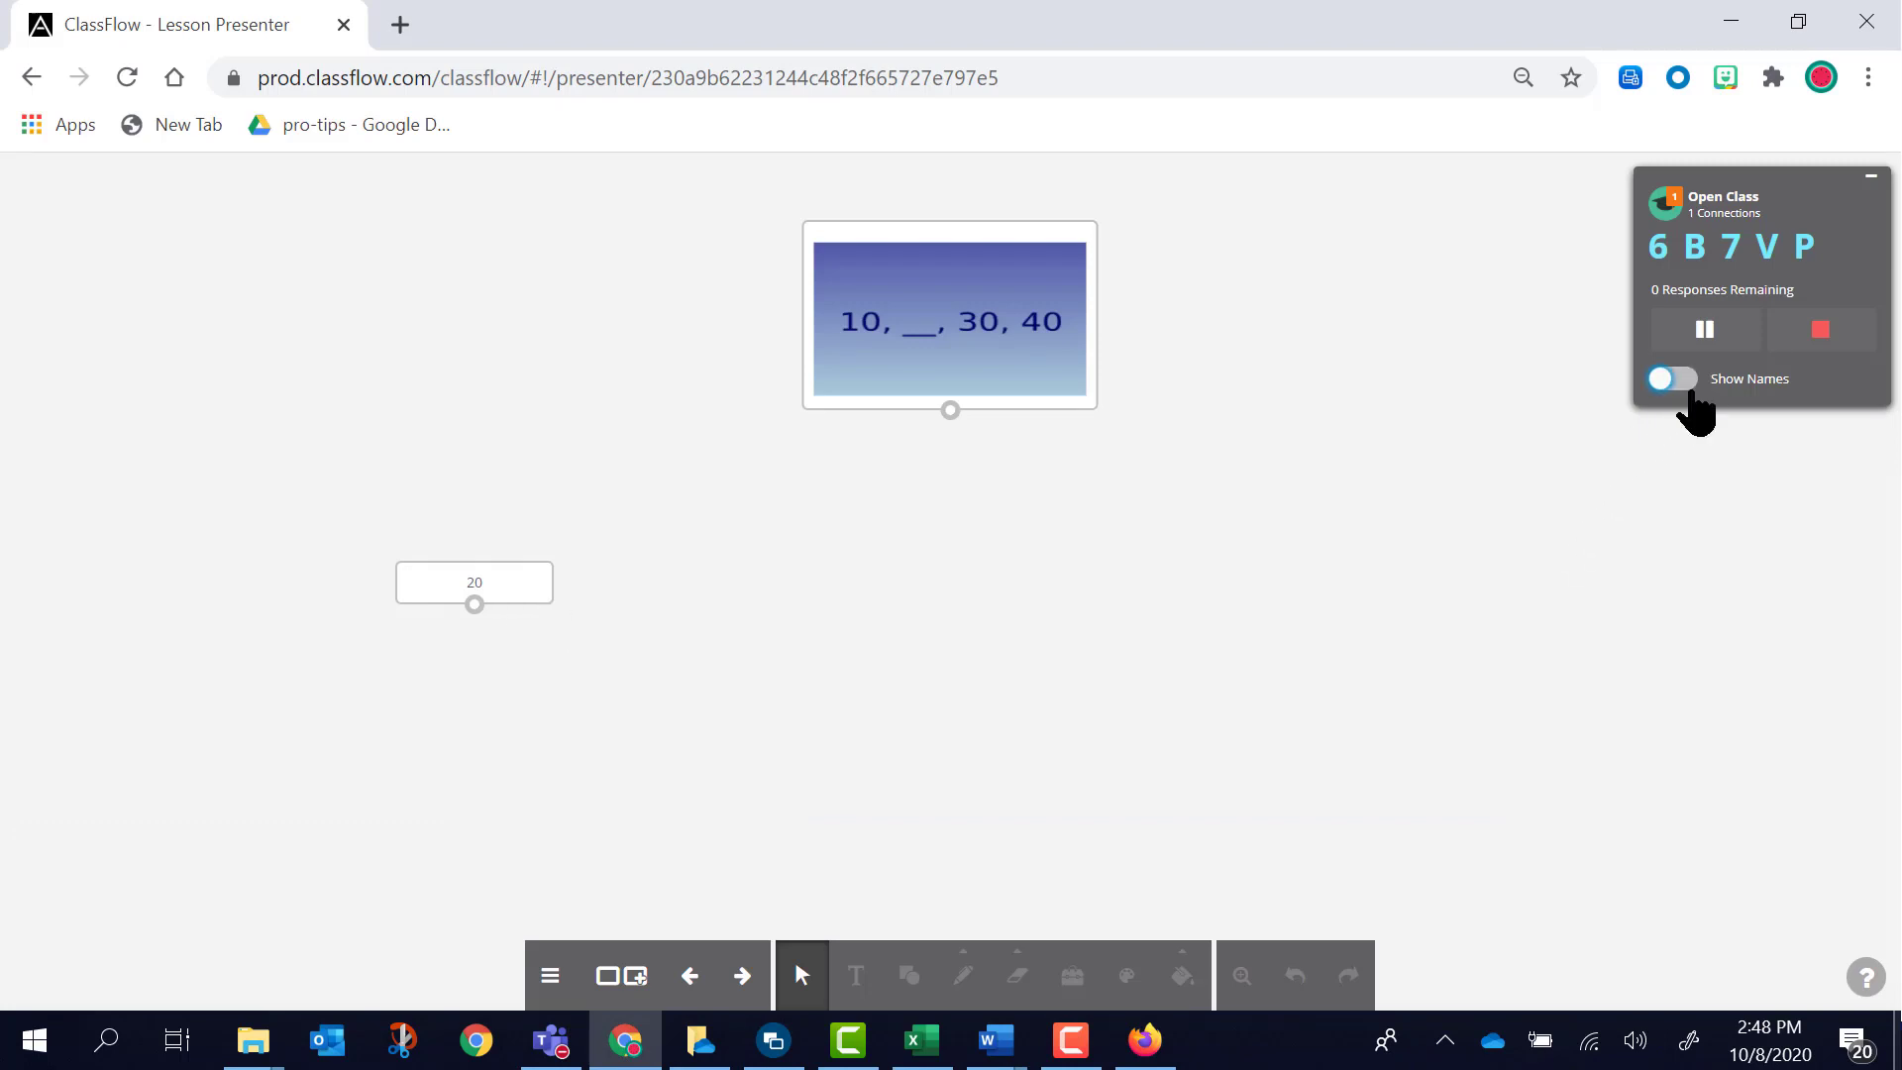
- Show student names on the poll responses and advance the presentation to the "__, 20, __, 40" card
left_click(1684, 382)
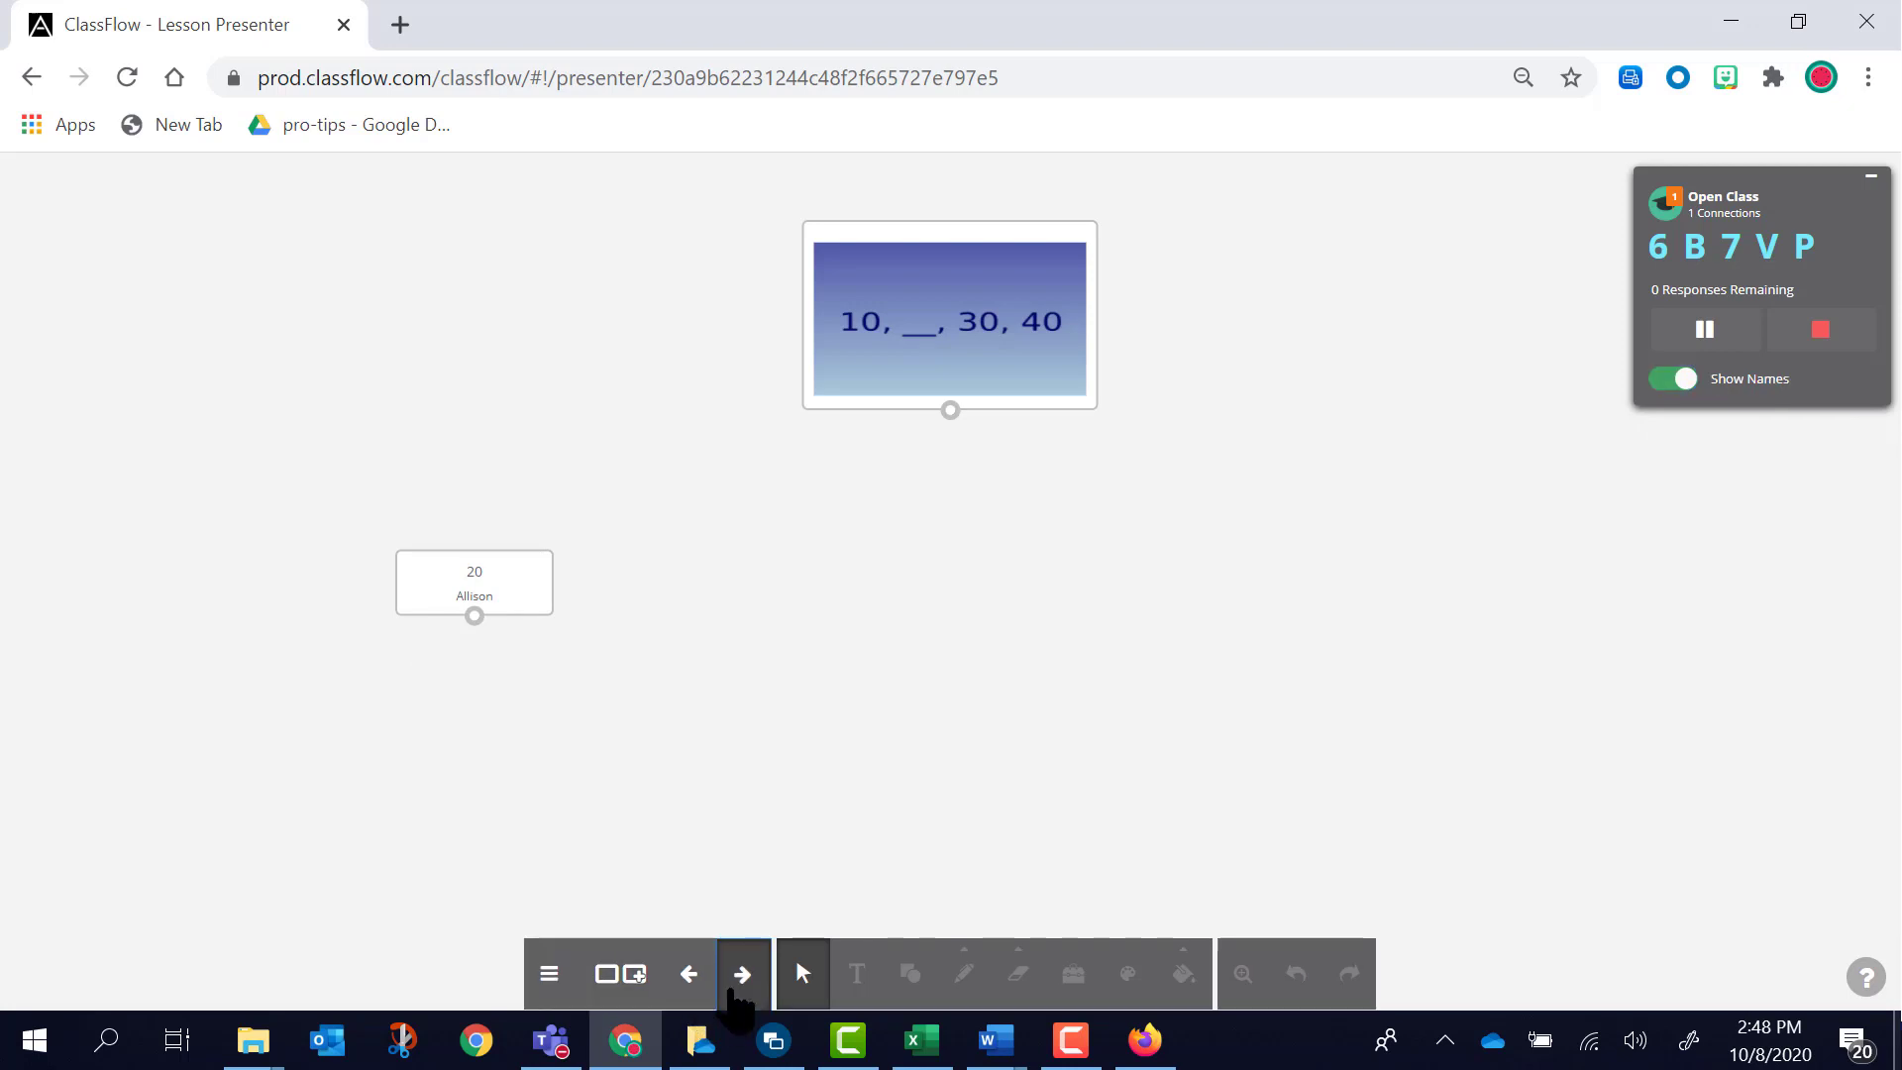
left_click(734, 989)
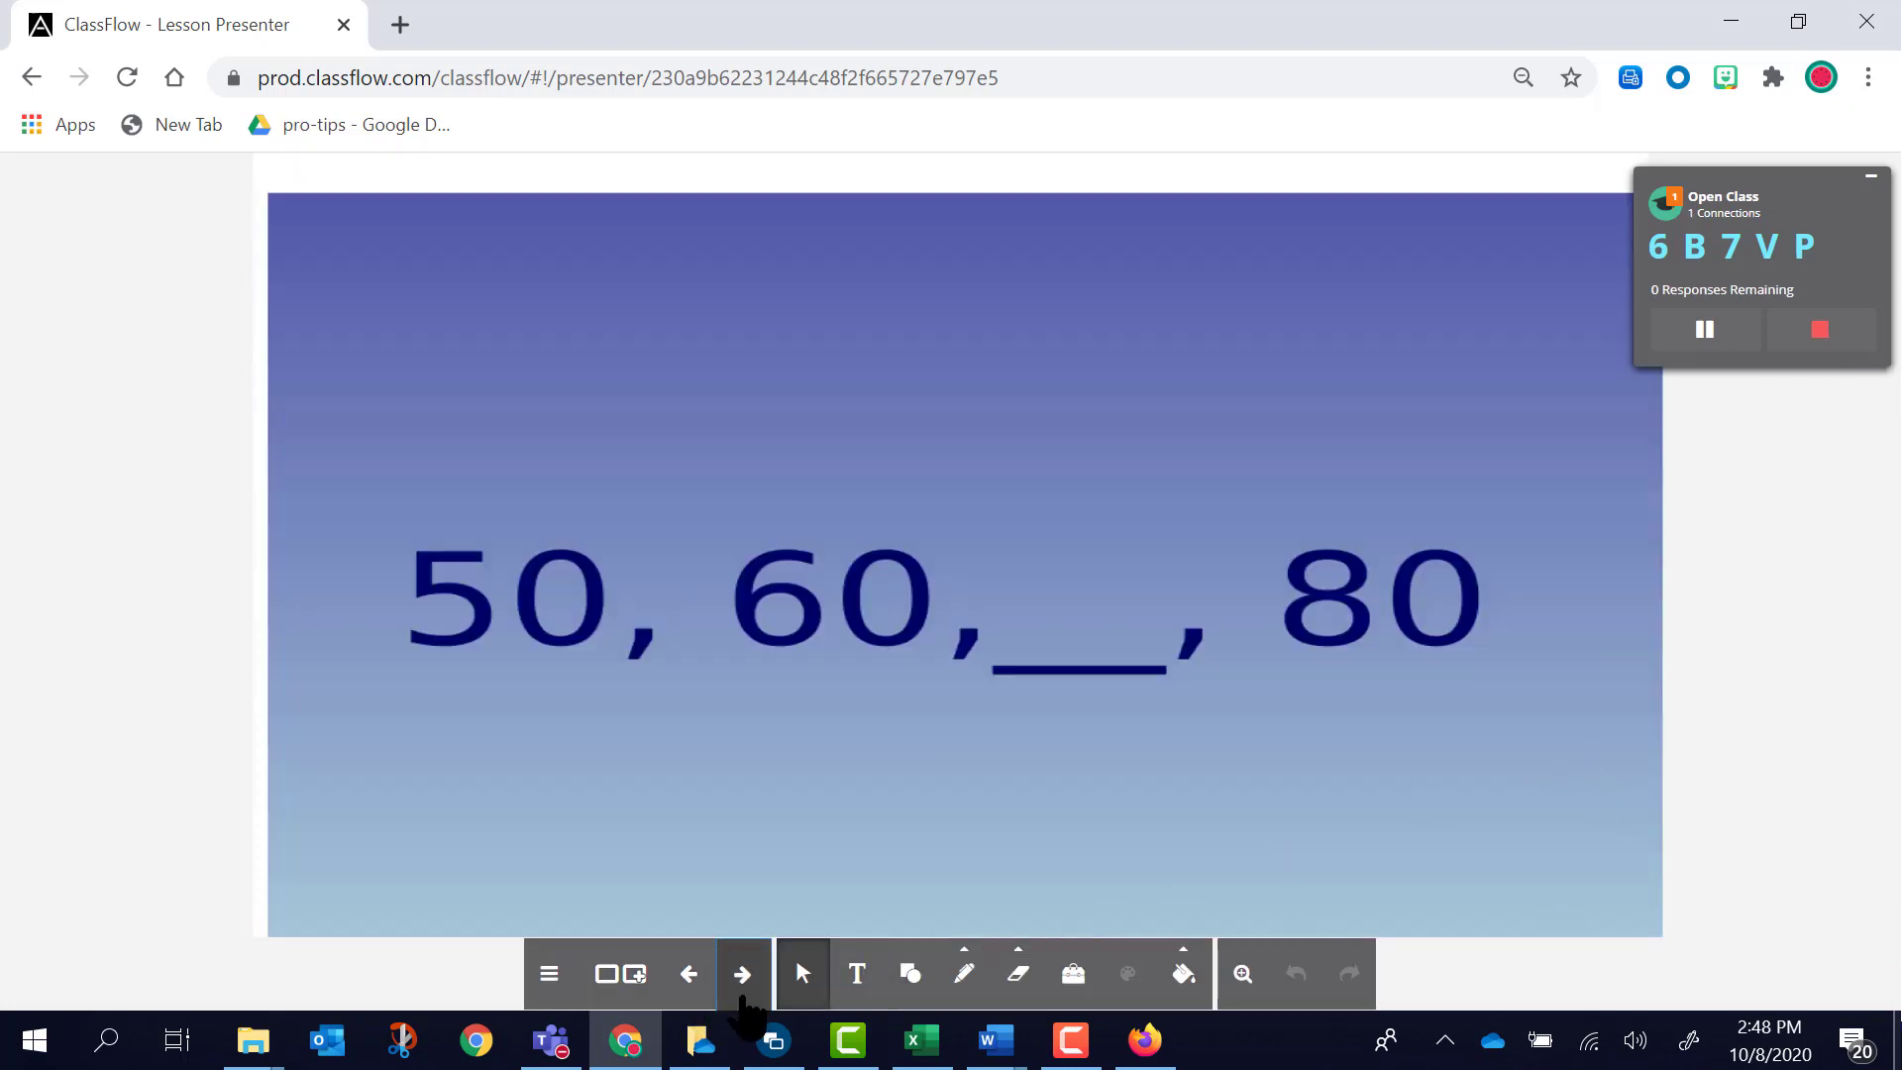
left_click(744, 993)
left_click(744, 994)
left_click(744, 992)
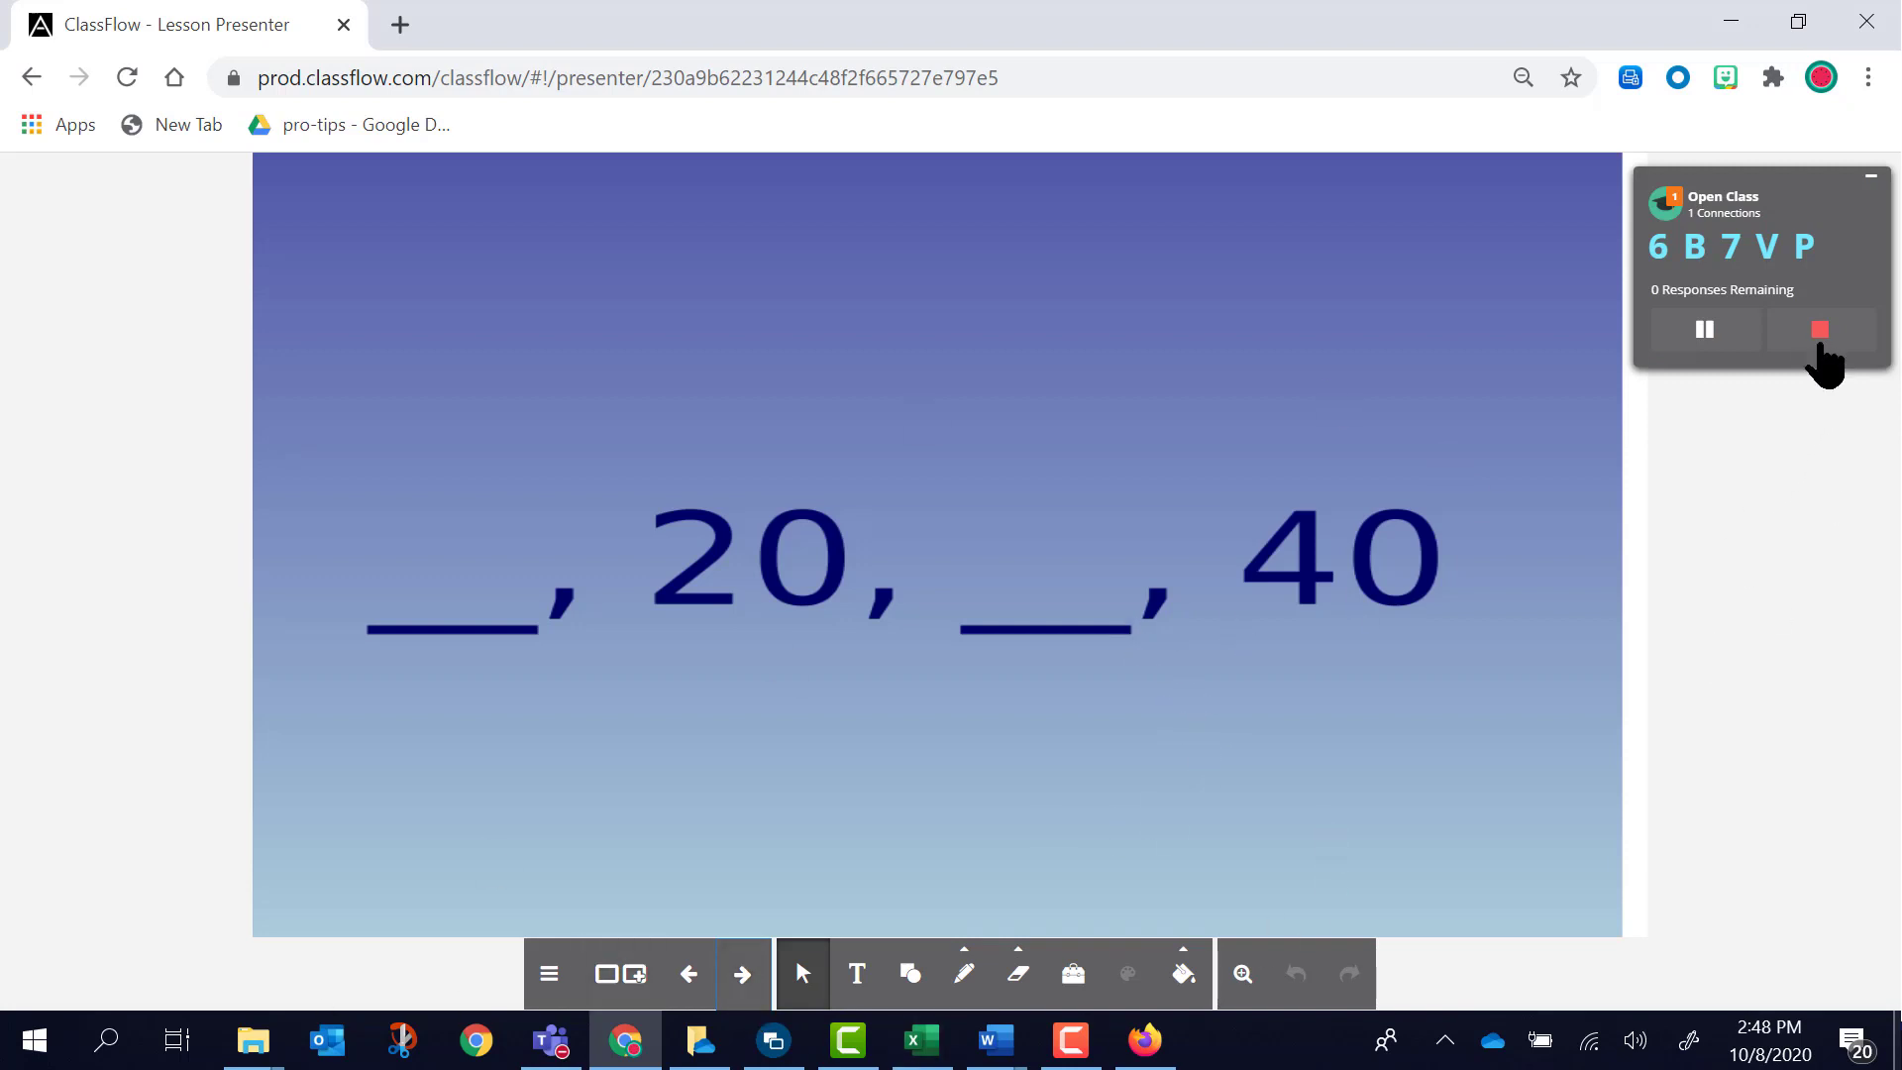
- Stop the running poll and start a Creative quick poll on the "__, 20, __, 40" card
left_click(1820, 333)
left_click(1821, 315)
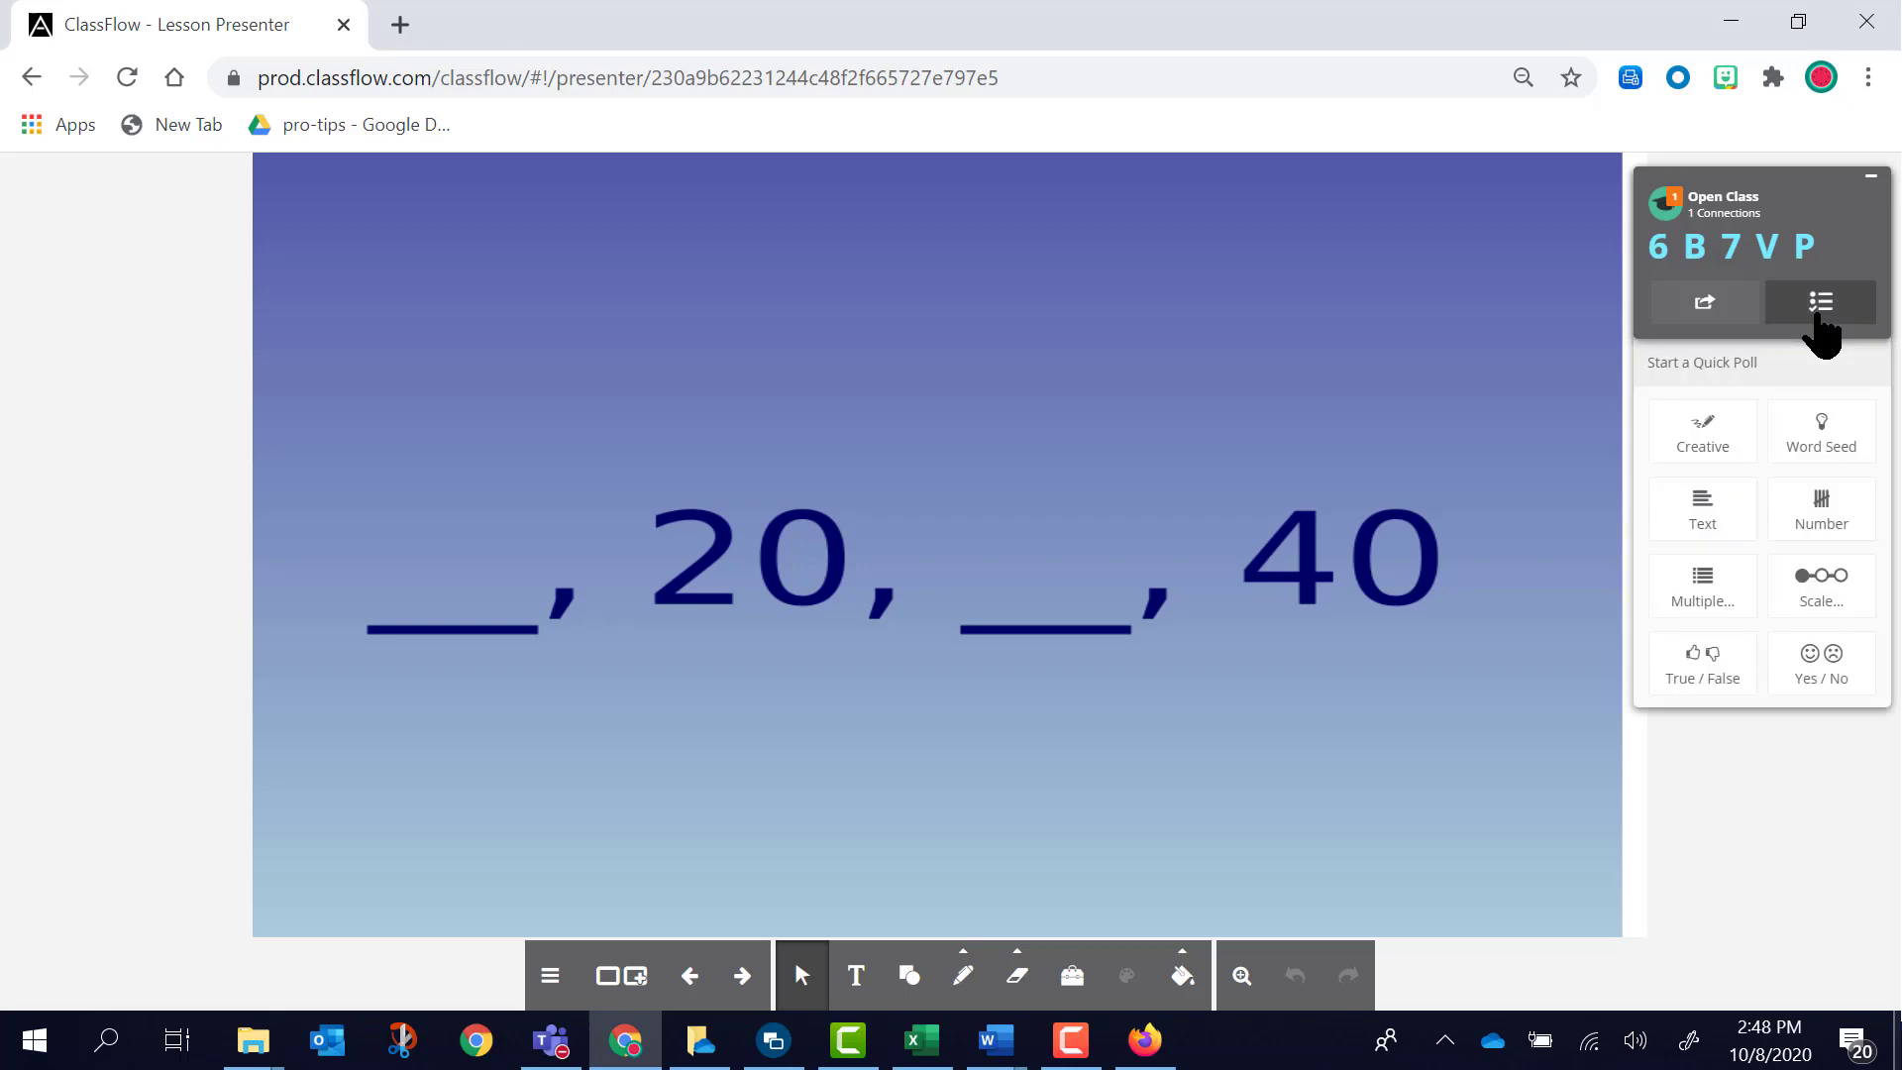
left_click(1721, 451)
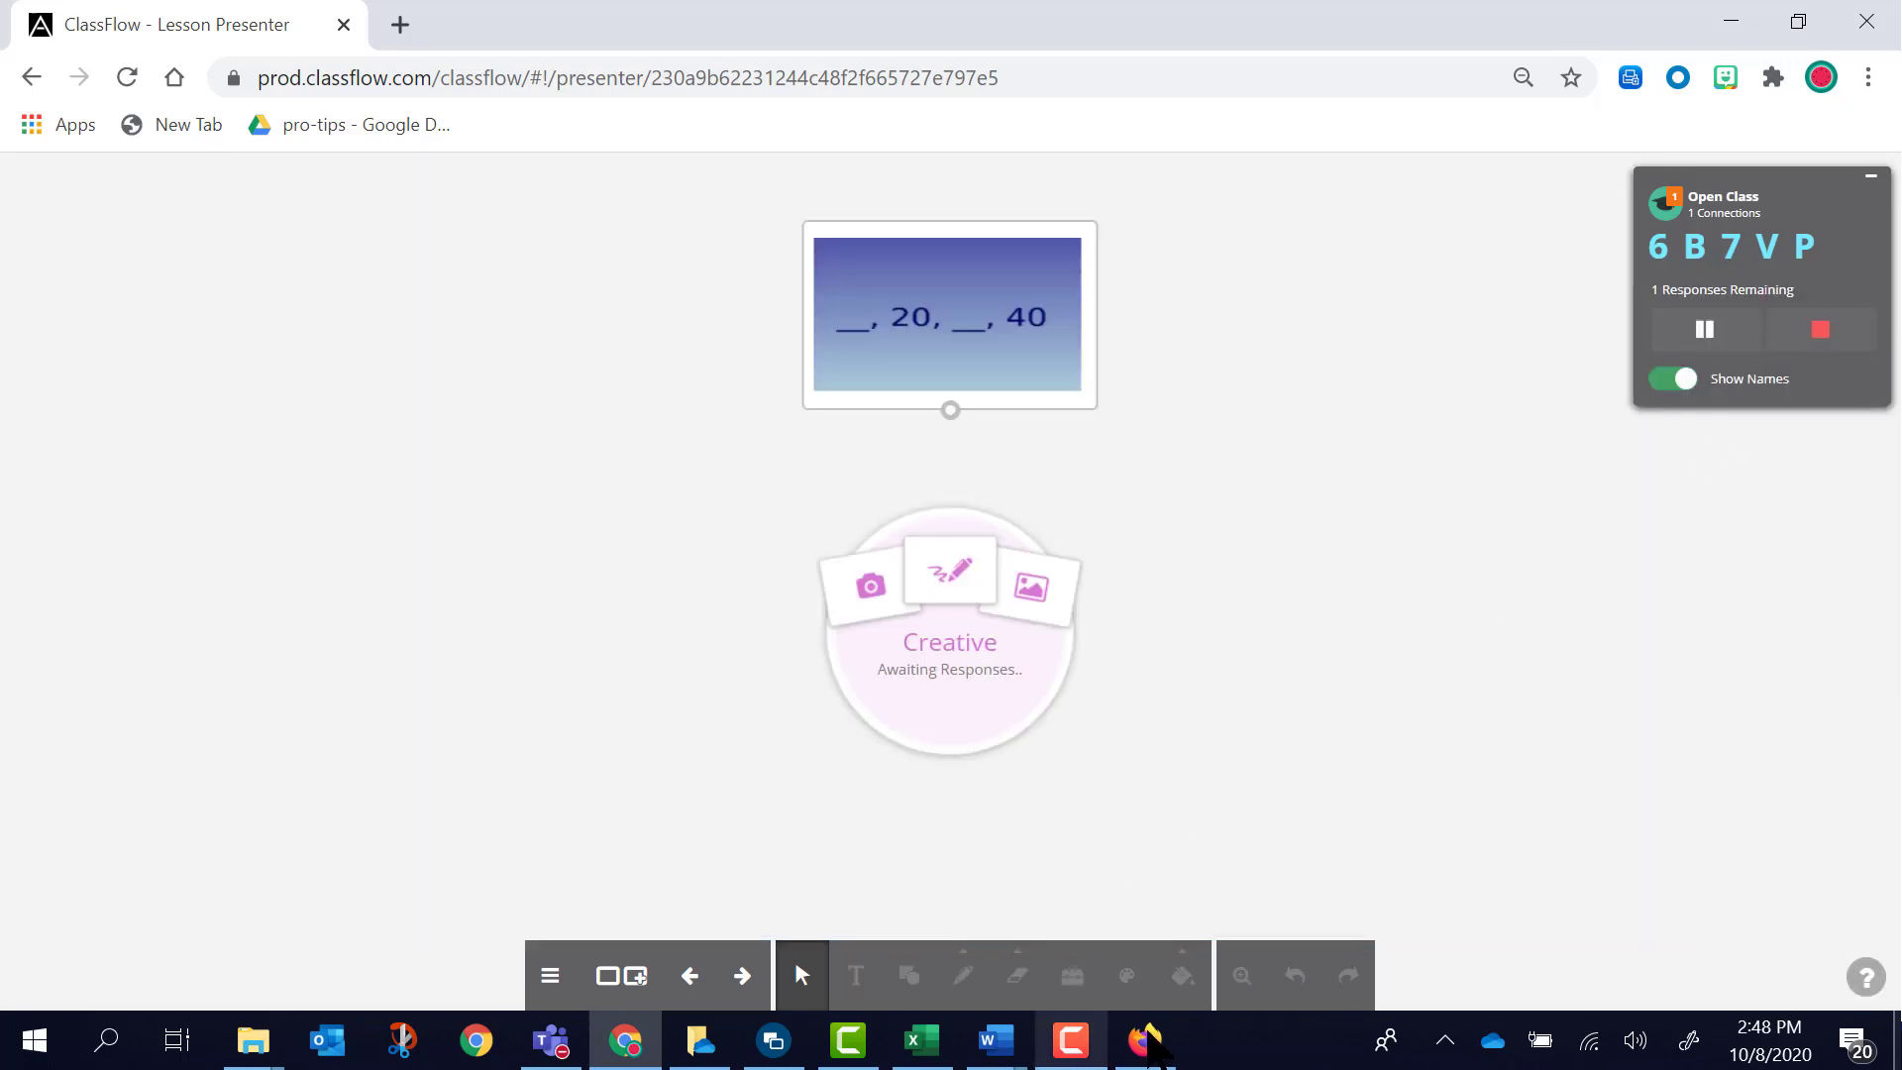
- Switch to the student view in Firefox and handwrite 10 in the first blank with the pen
left_click(1147, 1040)
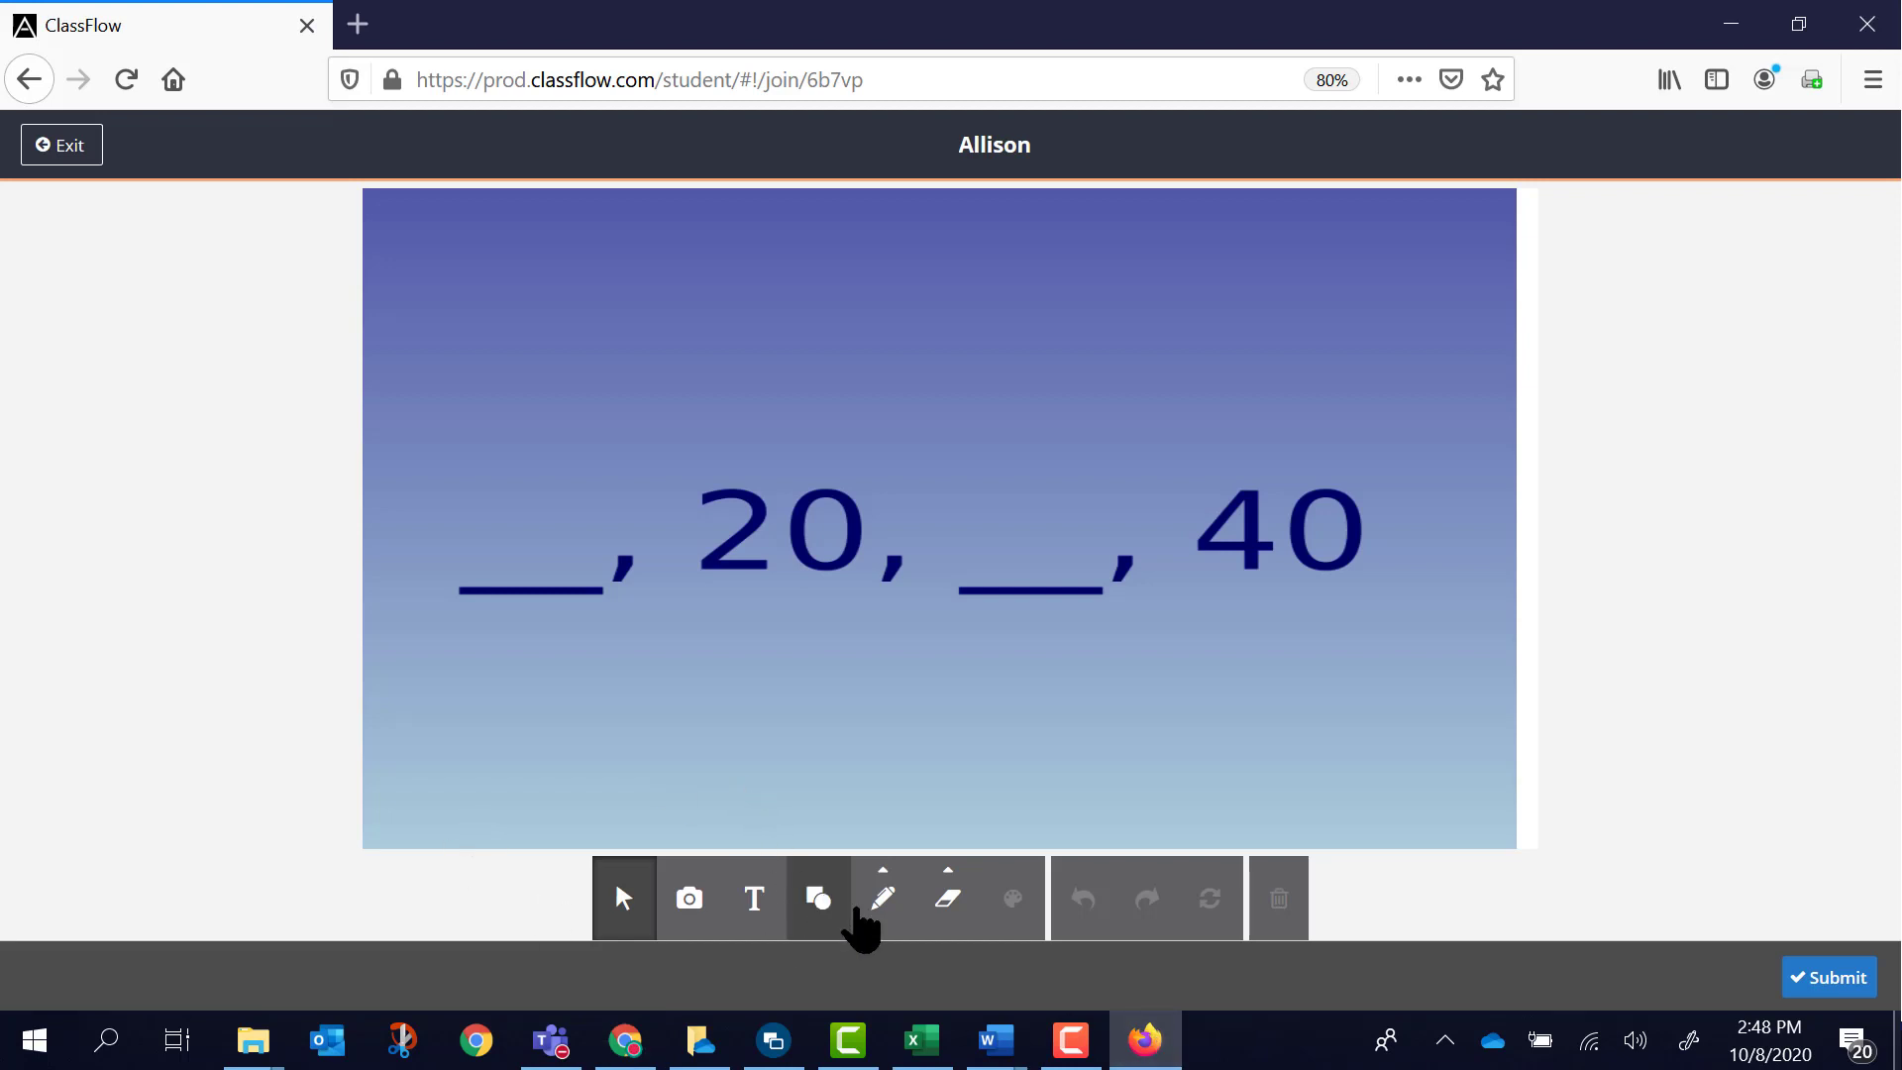
left_click(860, 919)
left_click_drag(479, 488, 478, 560)
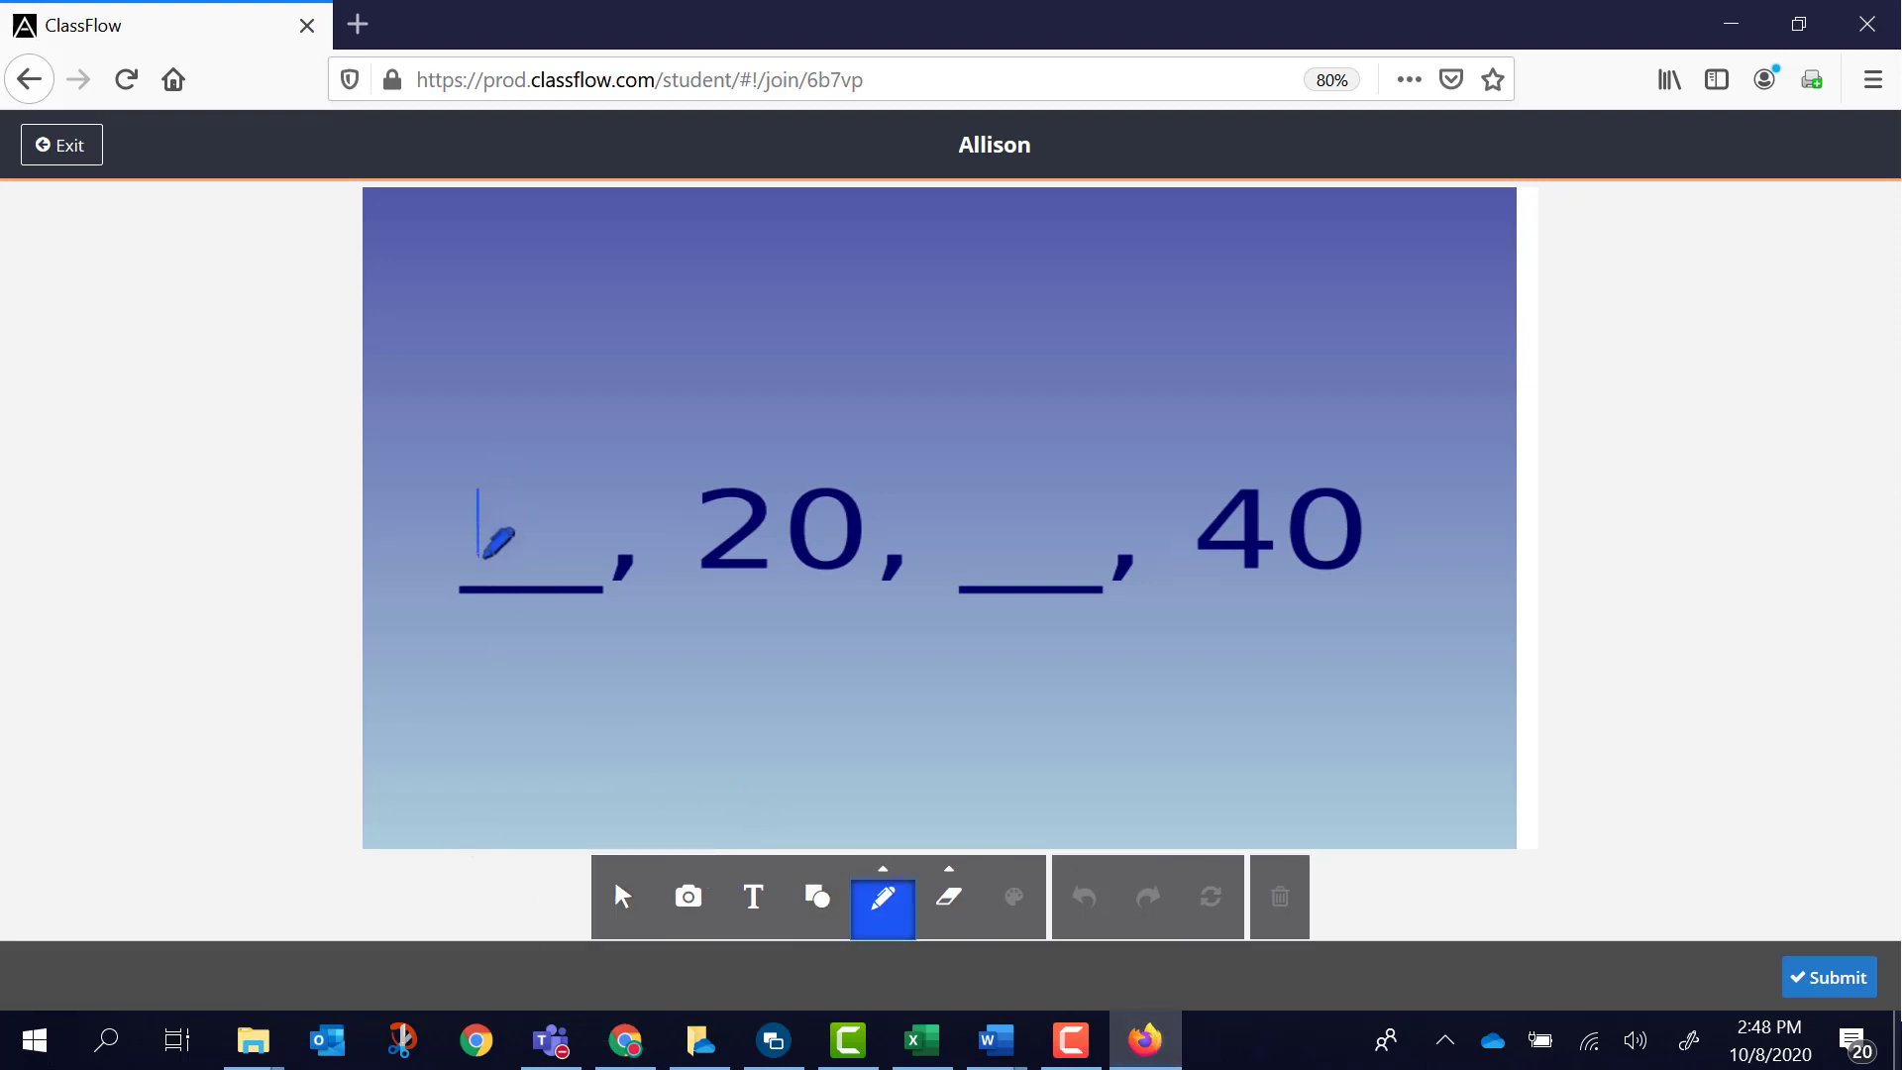
mouse_move(519, 500)
left_mouse_down()
mouse_move(526, 560)
mouse_move(539, 511)
mouse_move(516, 505)
left_mouse_up()
- Add a text box reading "30" and place it over the second blank
left_click(771, 934)
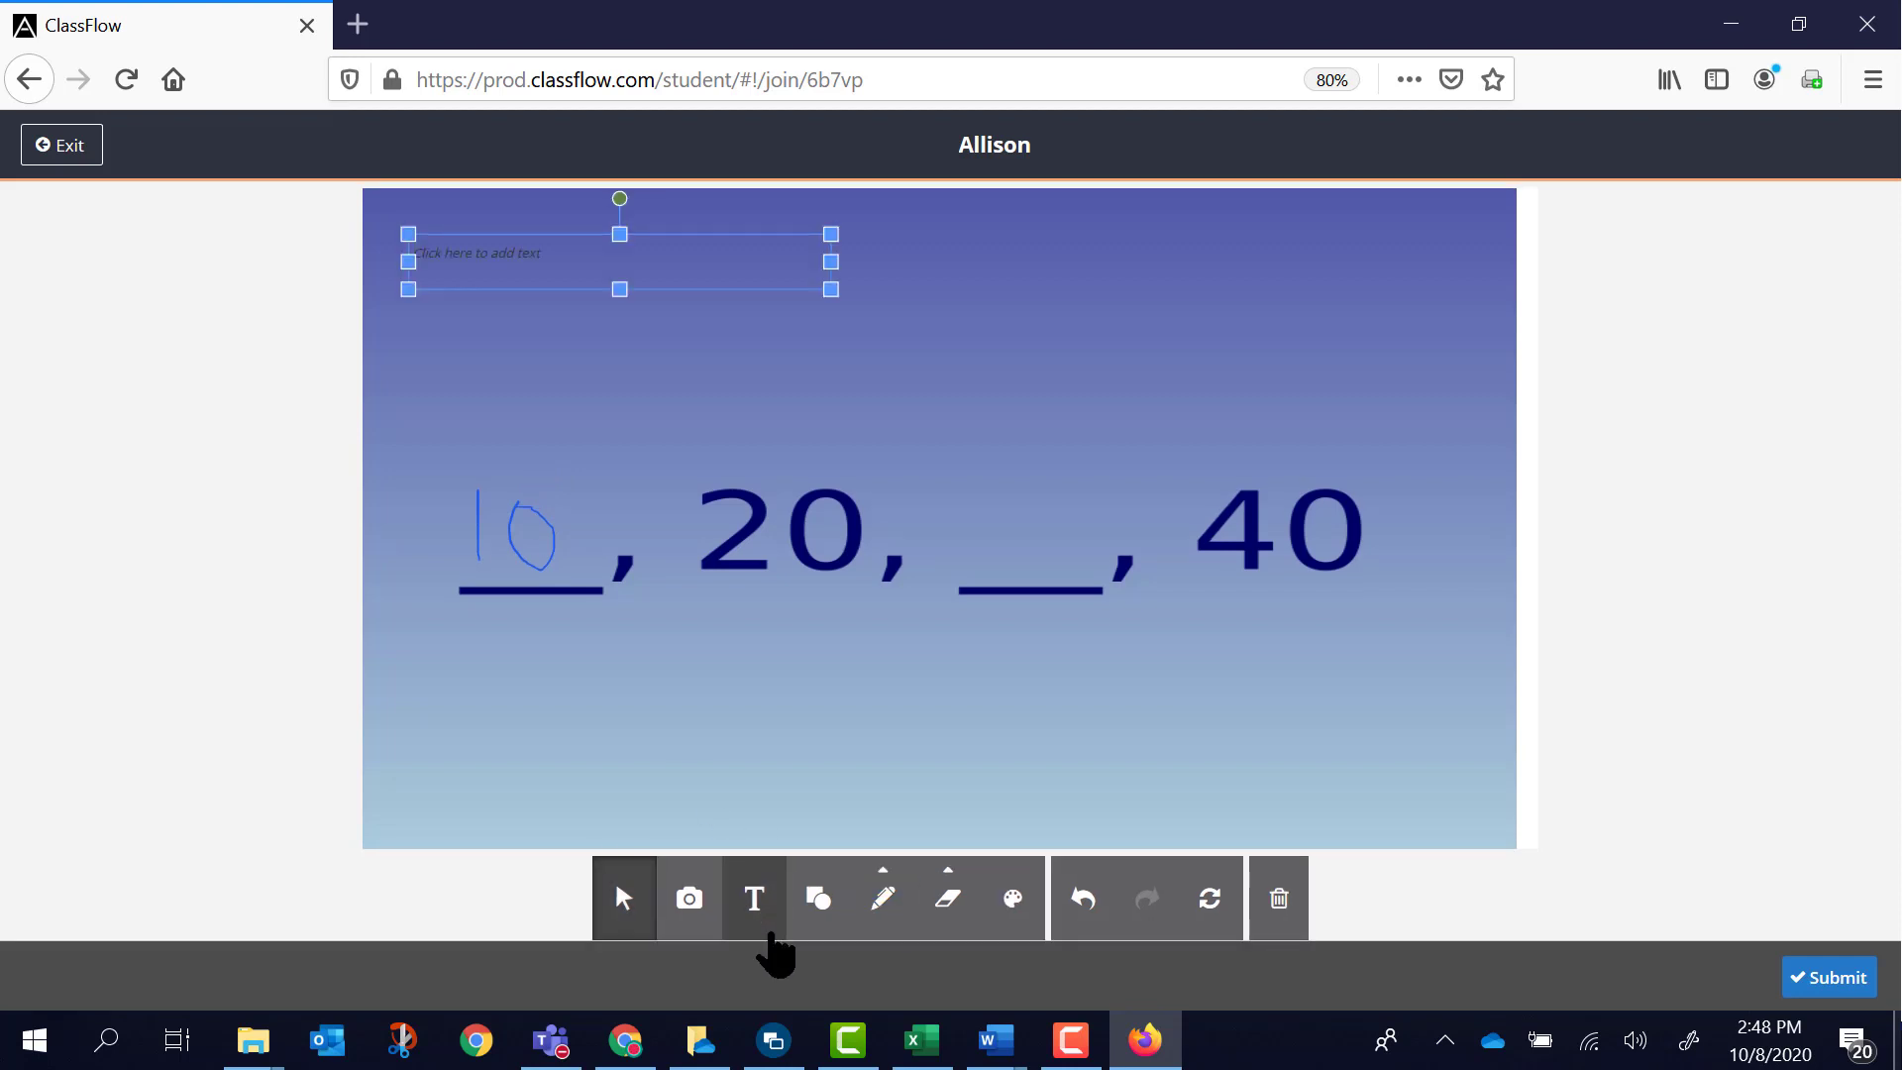
type("30")
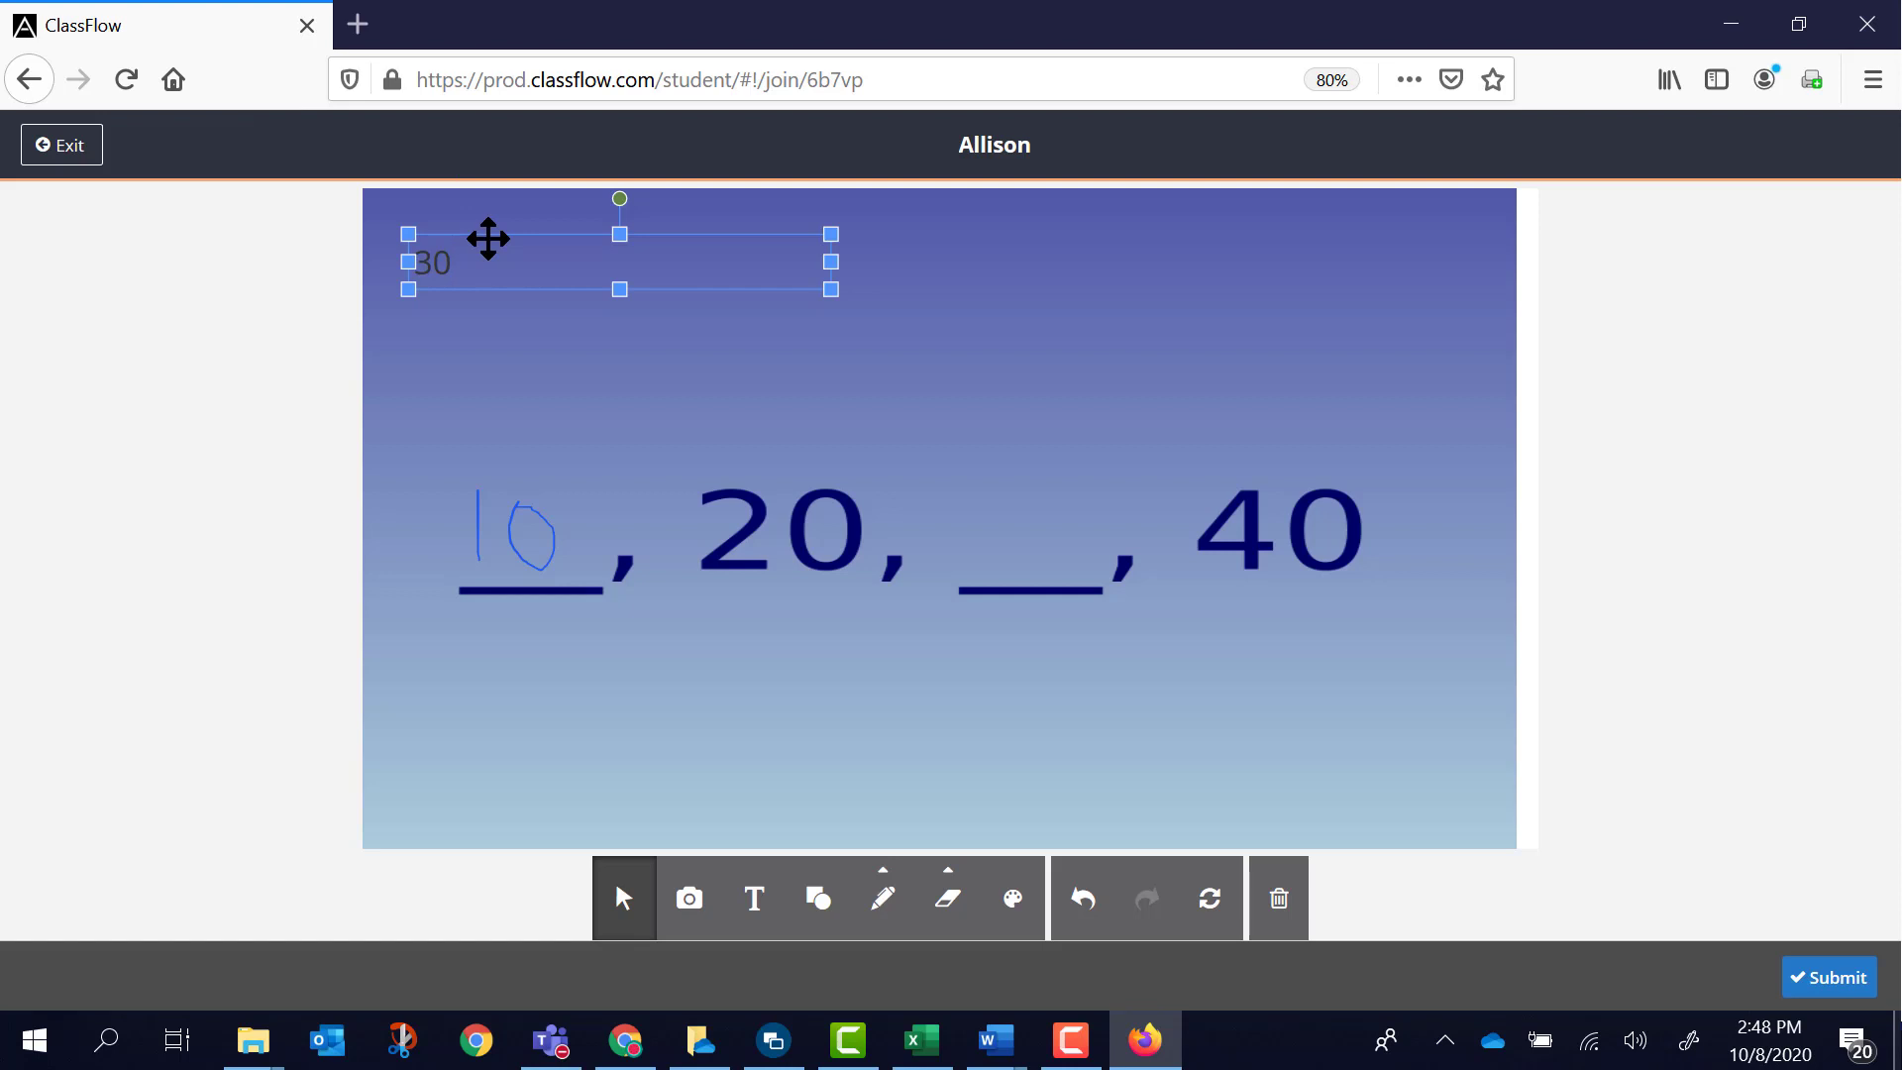
left_click_drag(488, 239, 1040, 543)
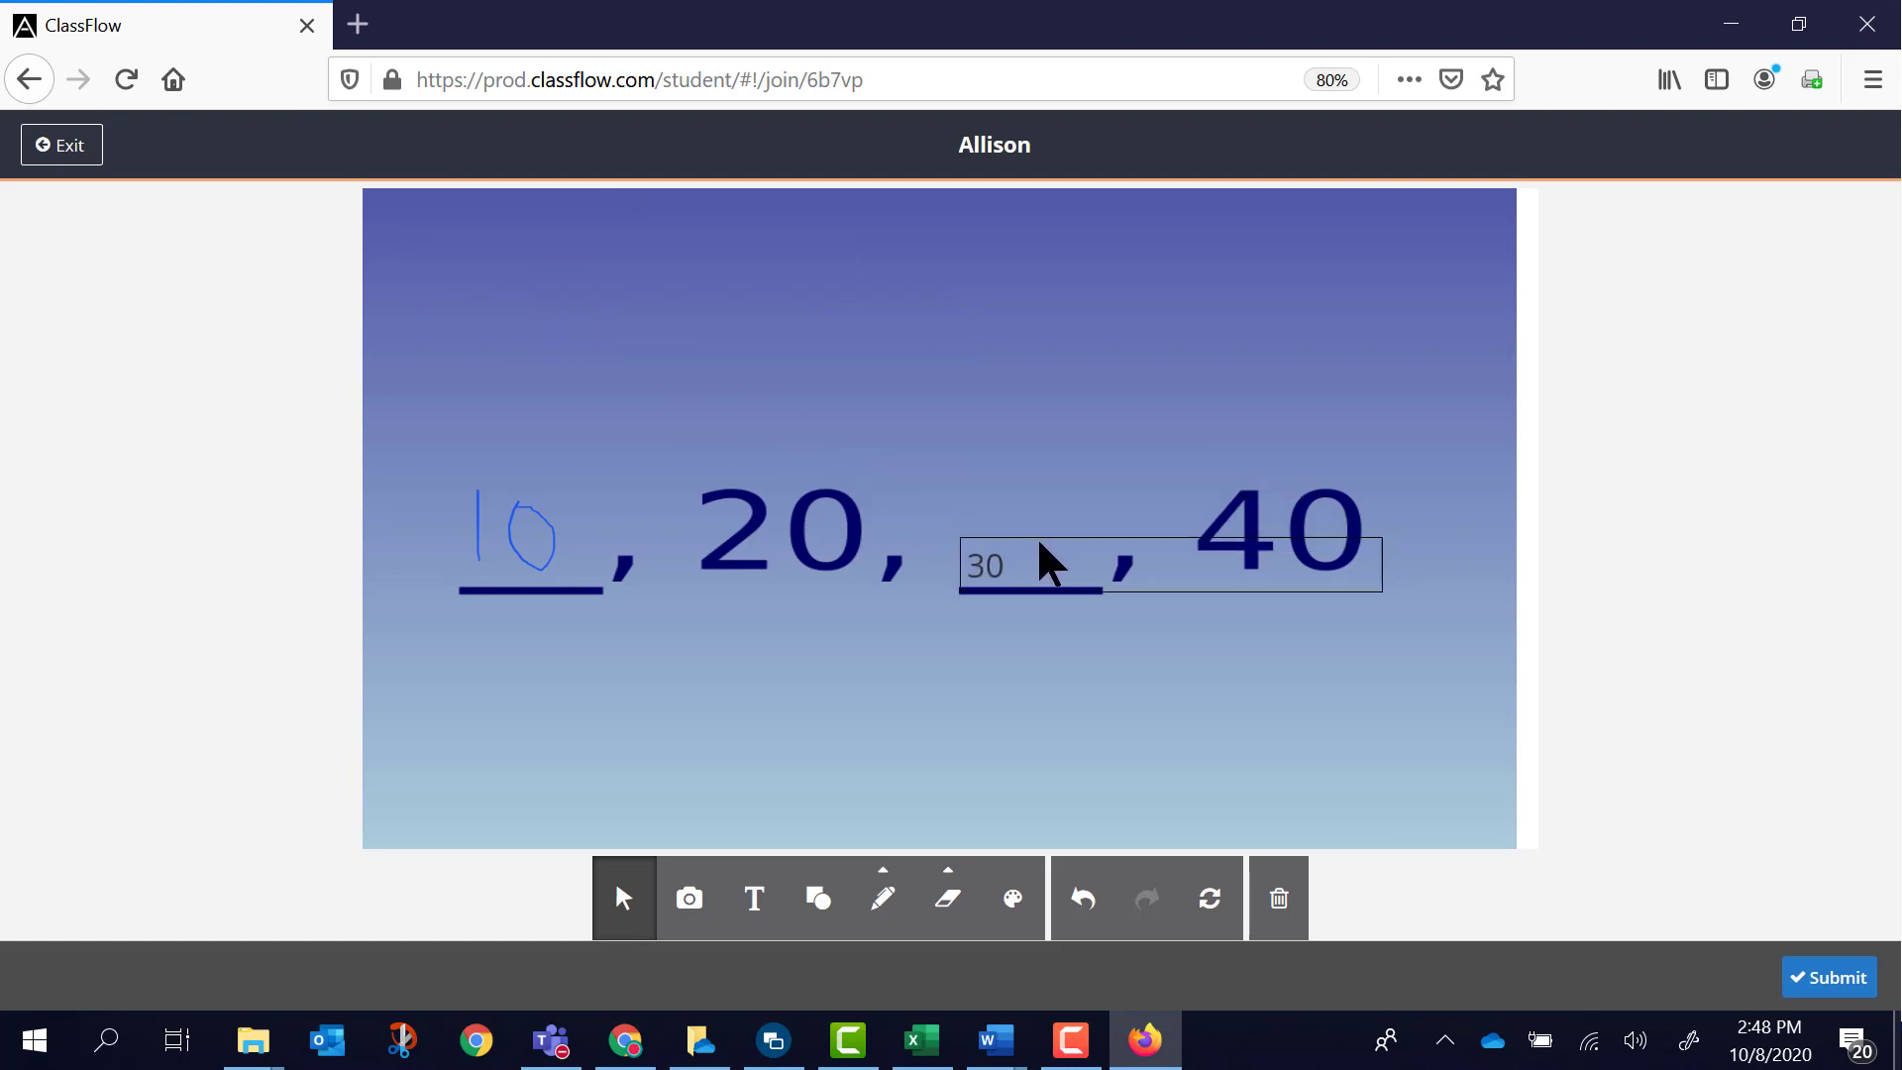
- Submit the student's answer in Firefox, and stop the running Creative poll in the Chrome lesson presenter
left_click(1486, 829)
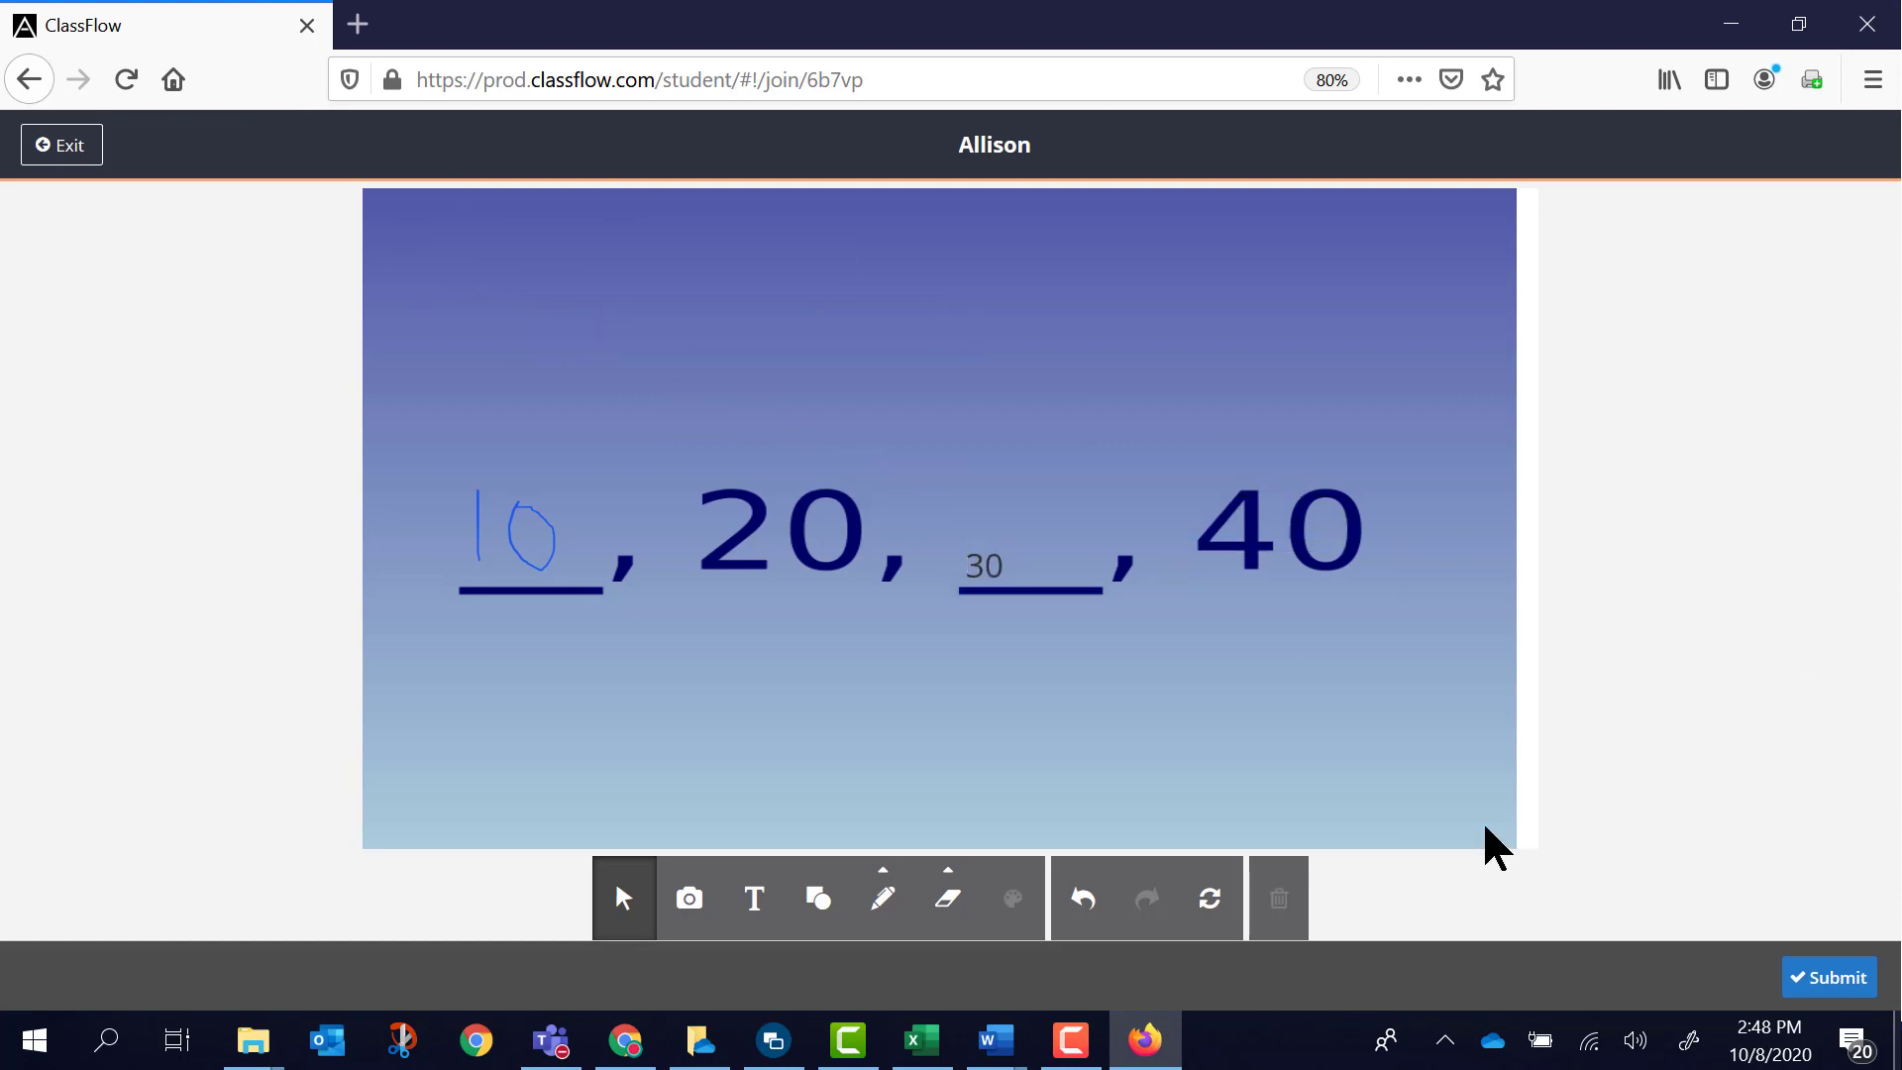
left_click(1843, 983)
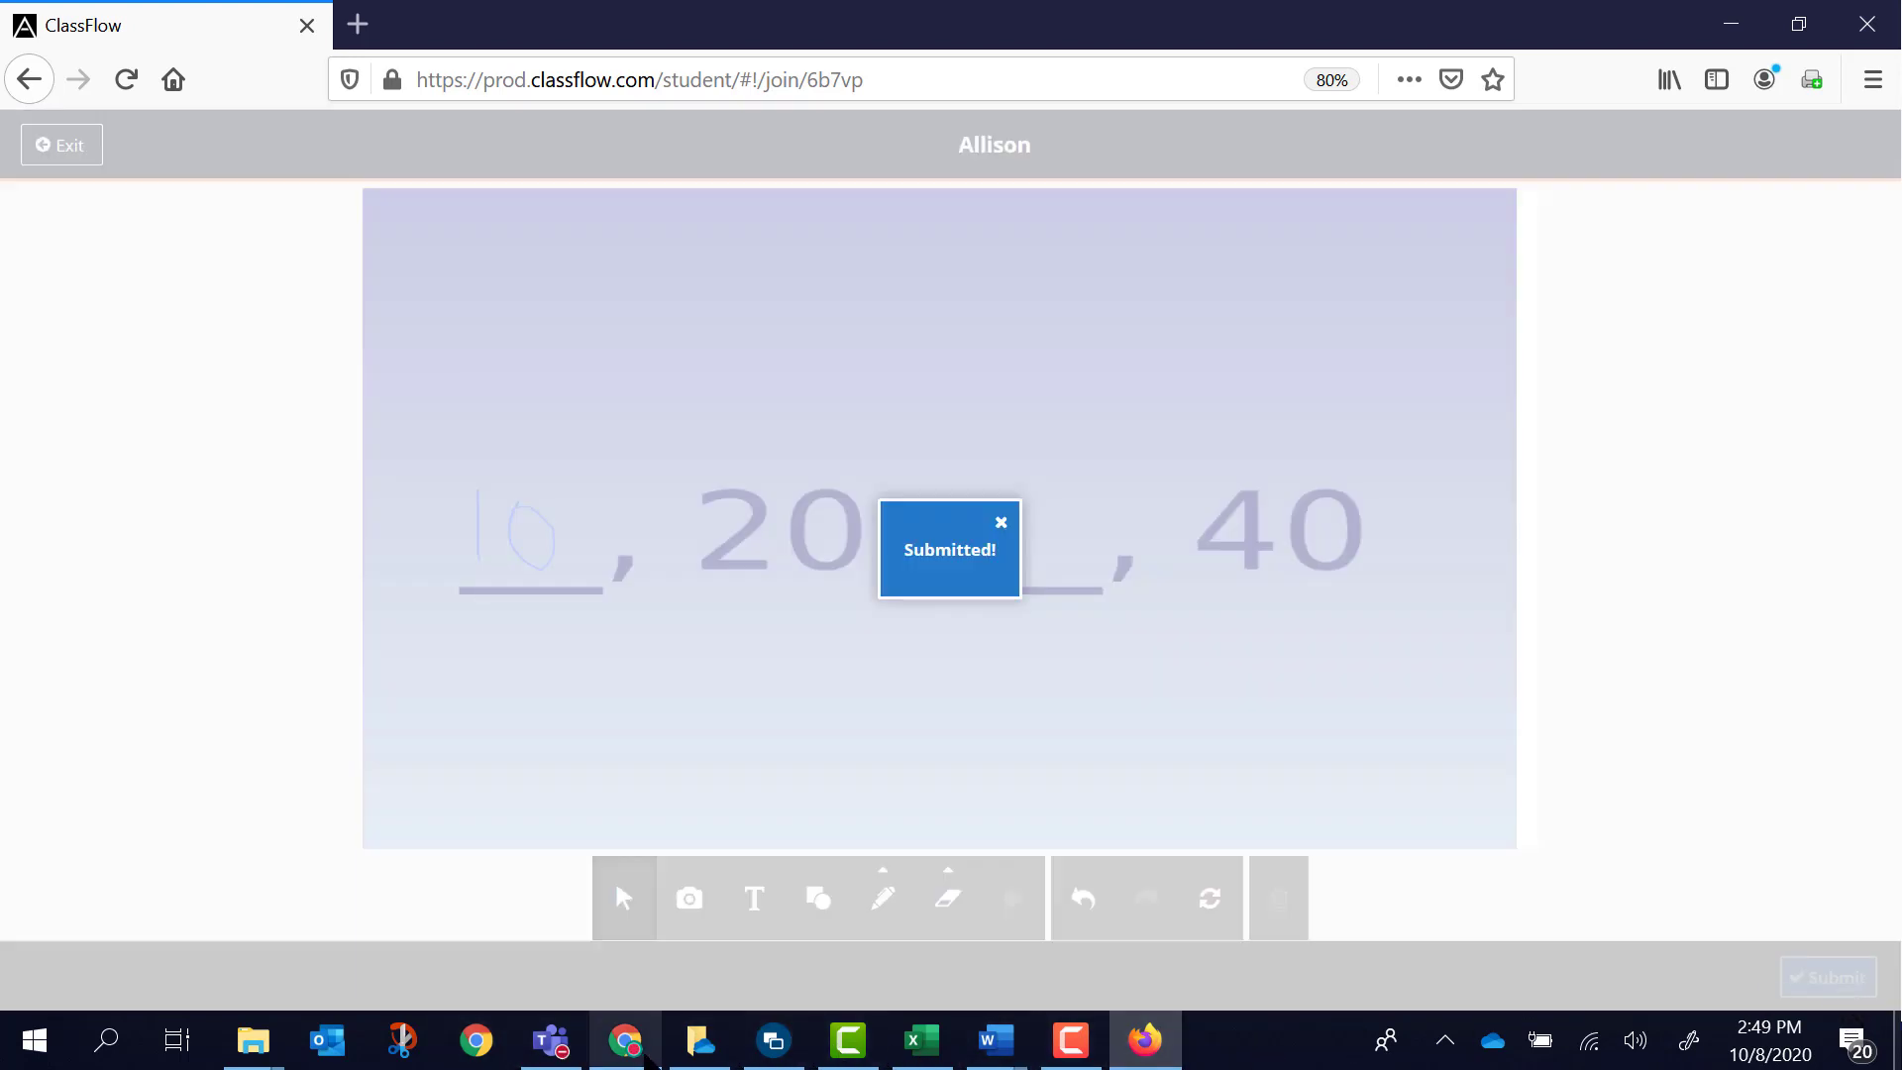
mouse_move(648, 1053)
left_click(622, 892)
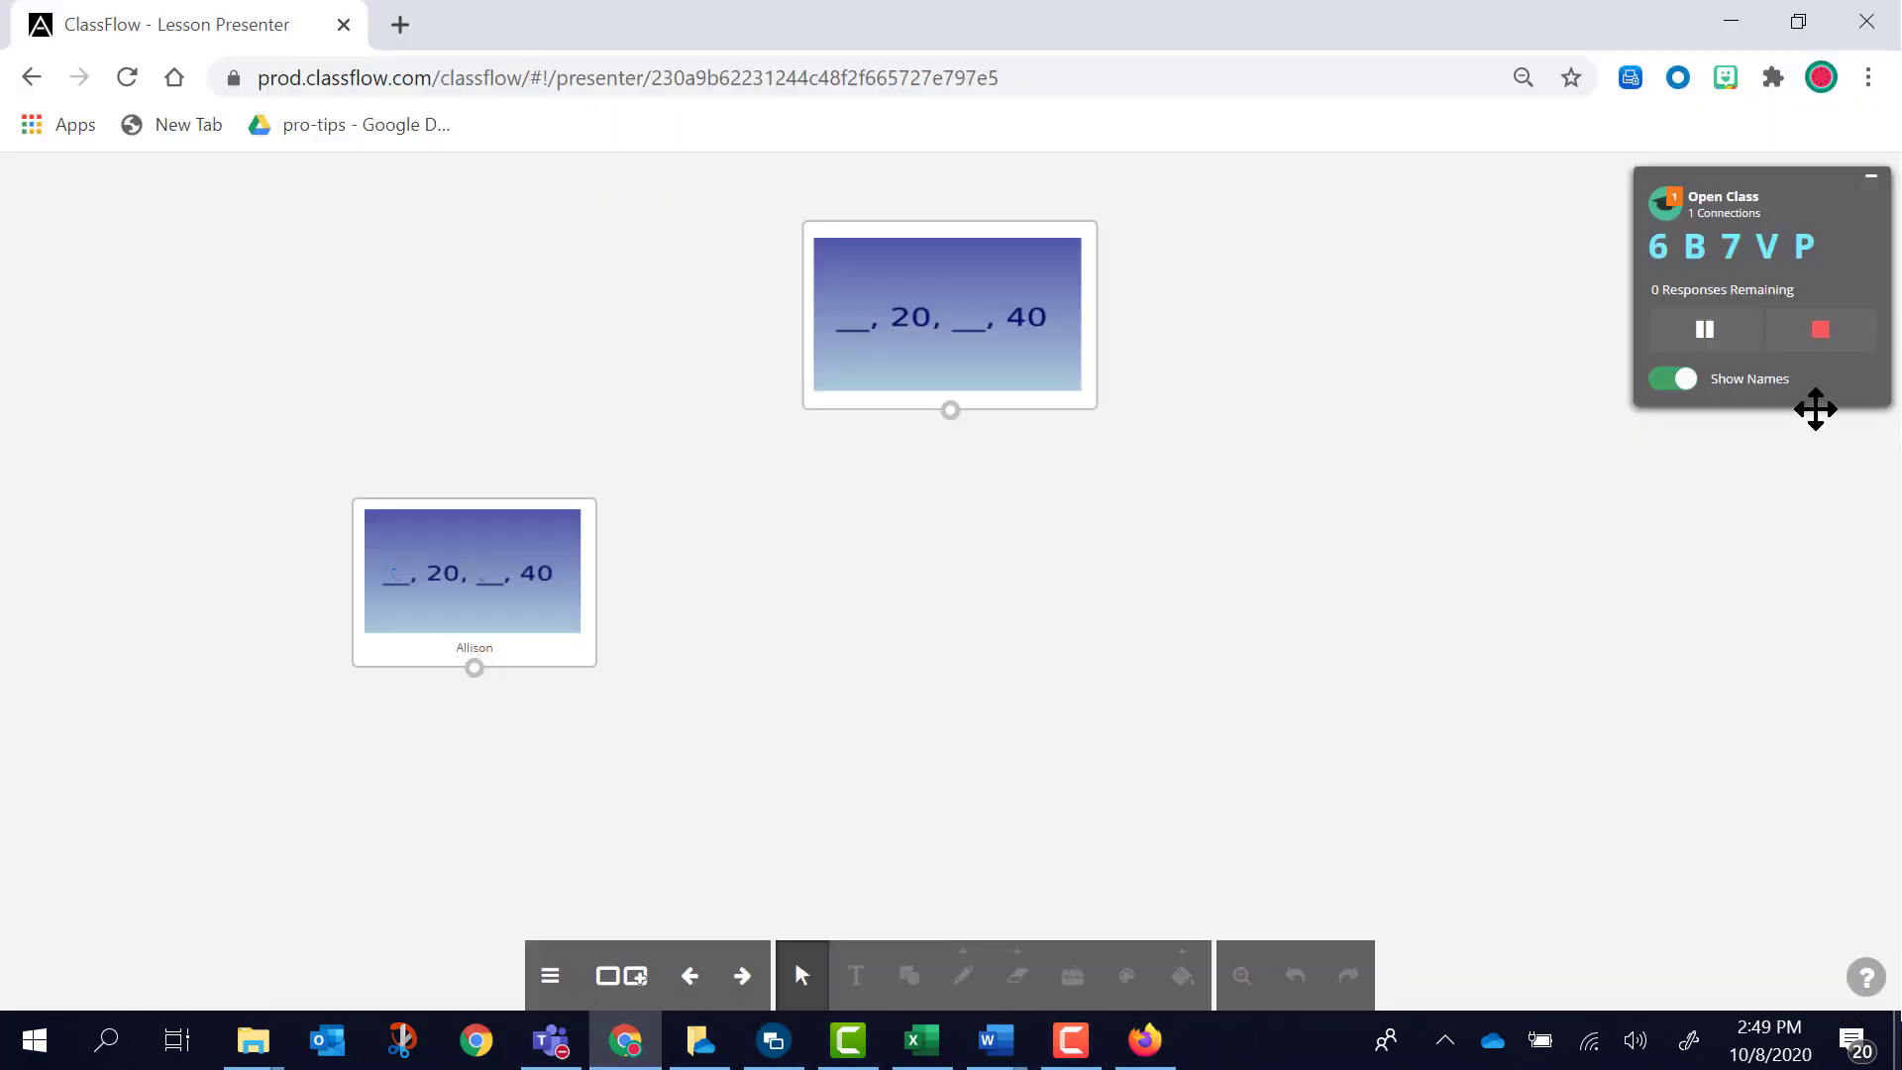
left_click(1828, 333)
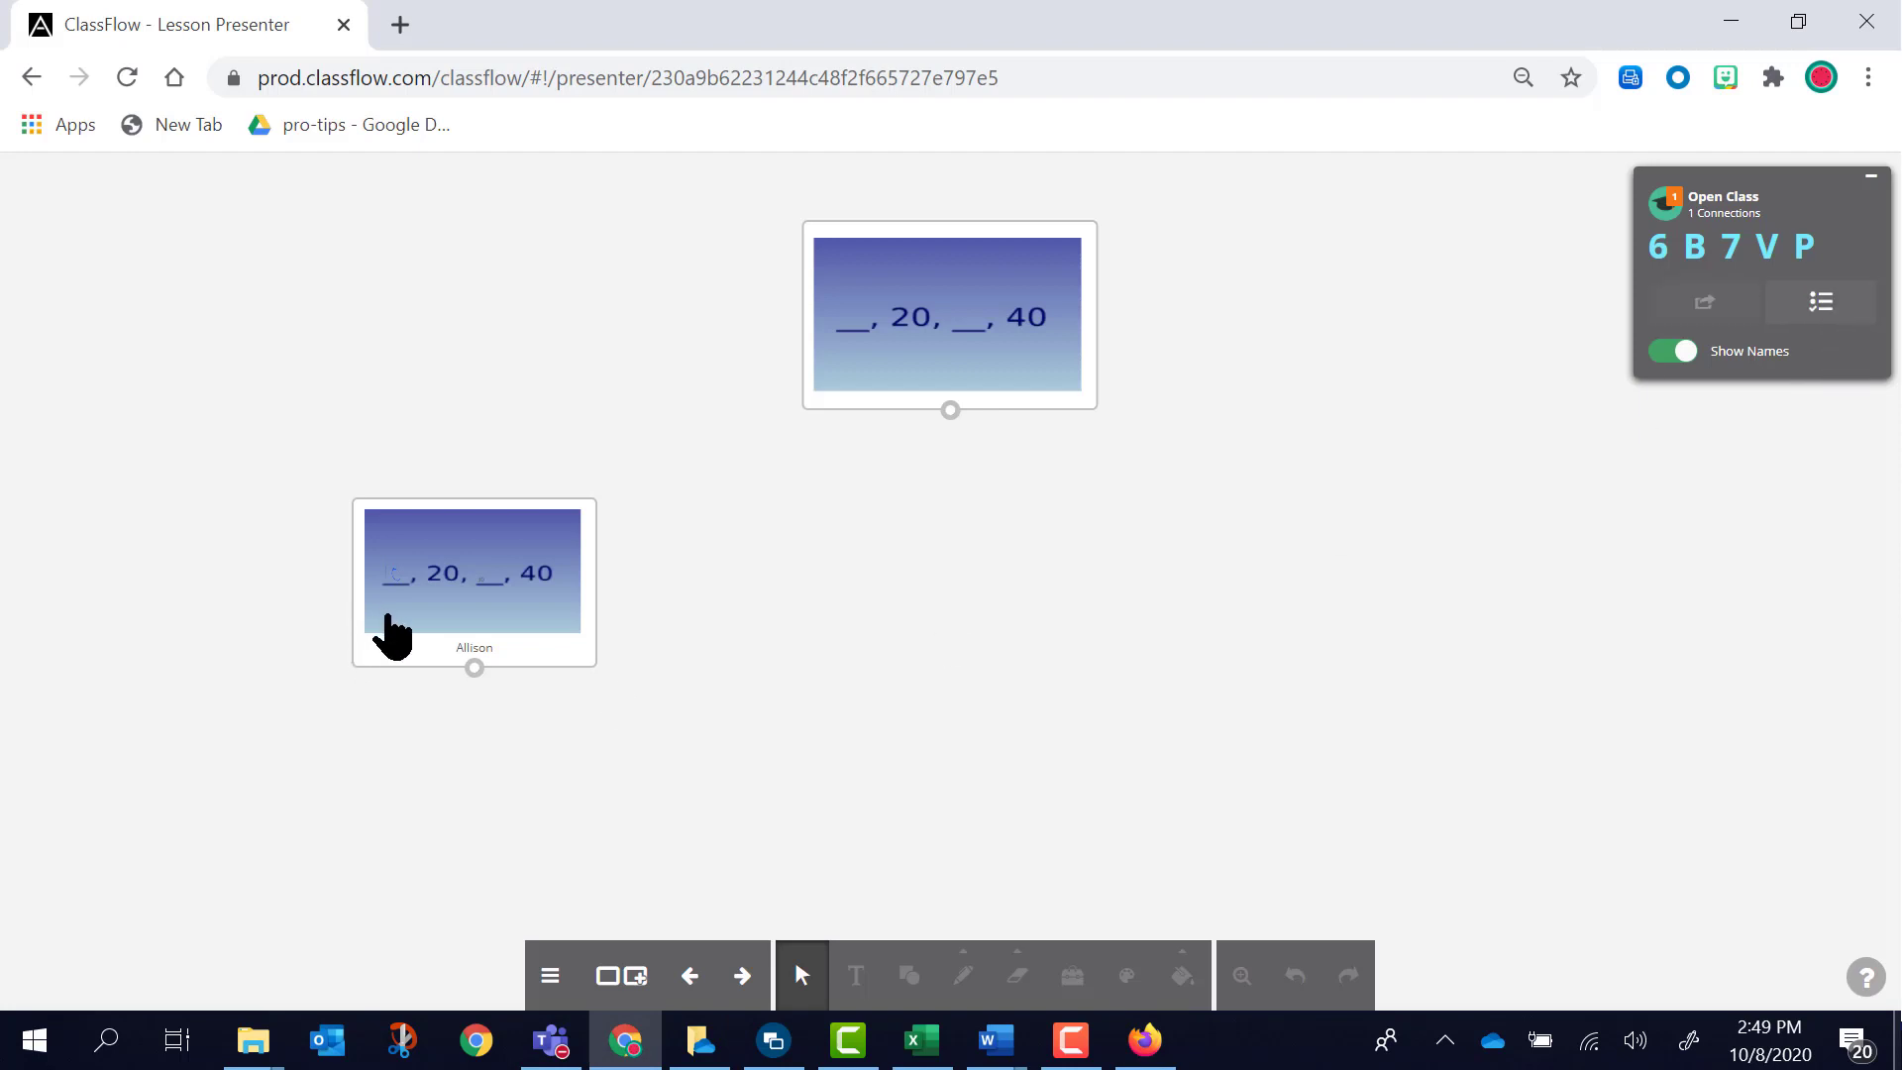
- Enlarge the student's submitted card to review the drawn and typed answers, and close it
left_click(395, 634)
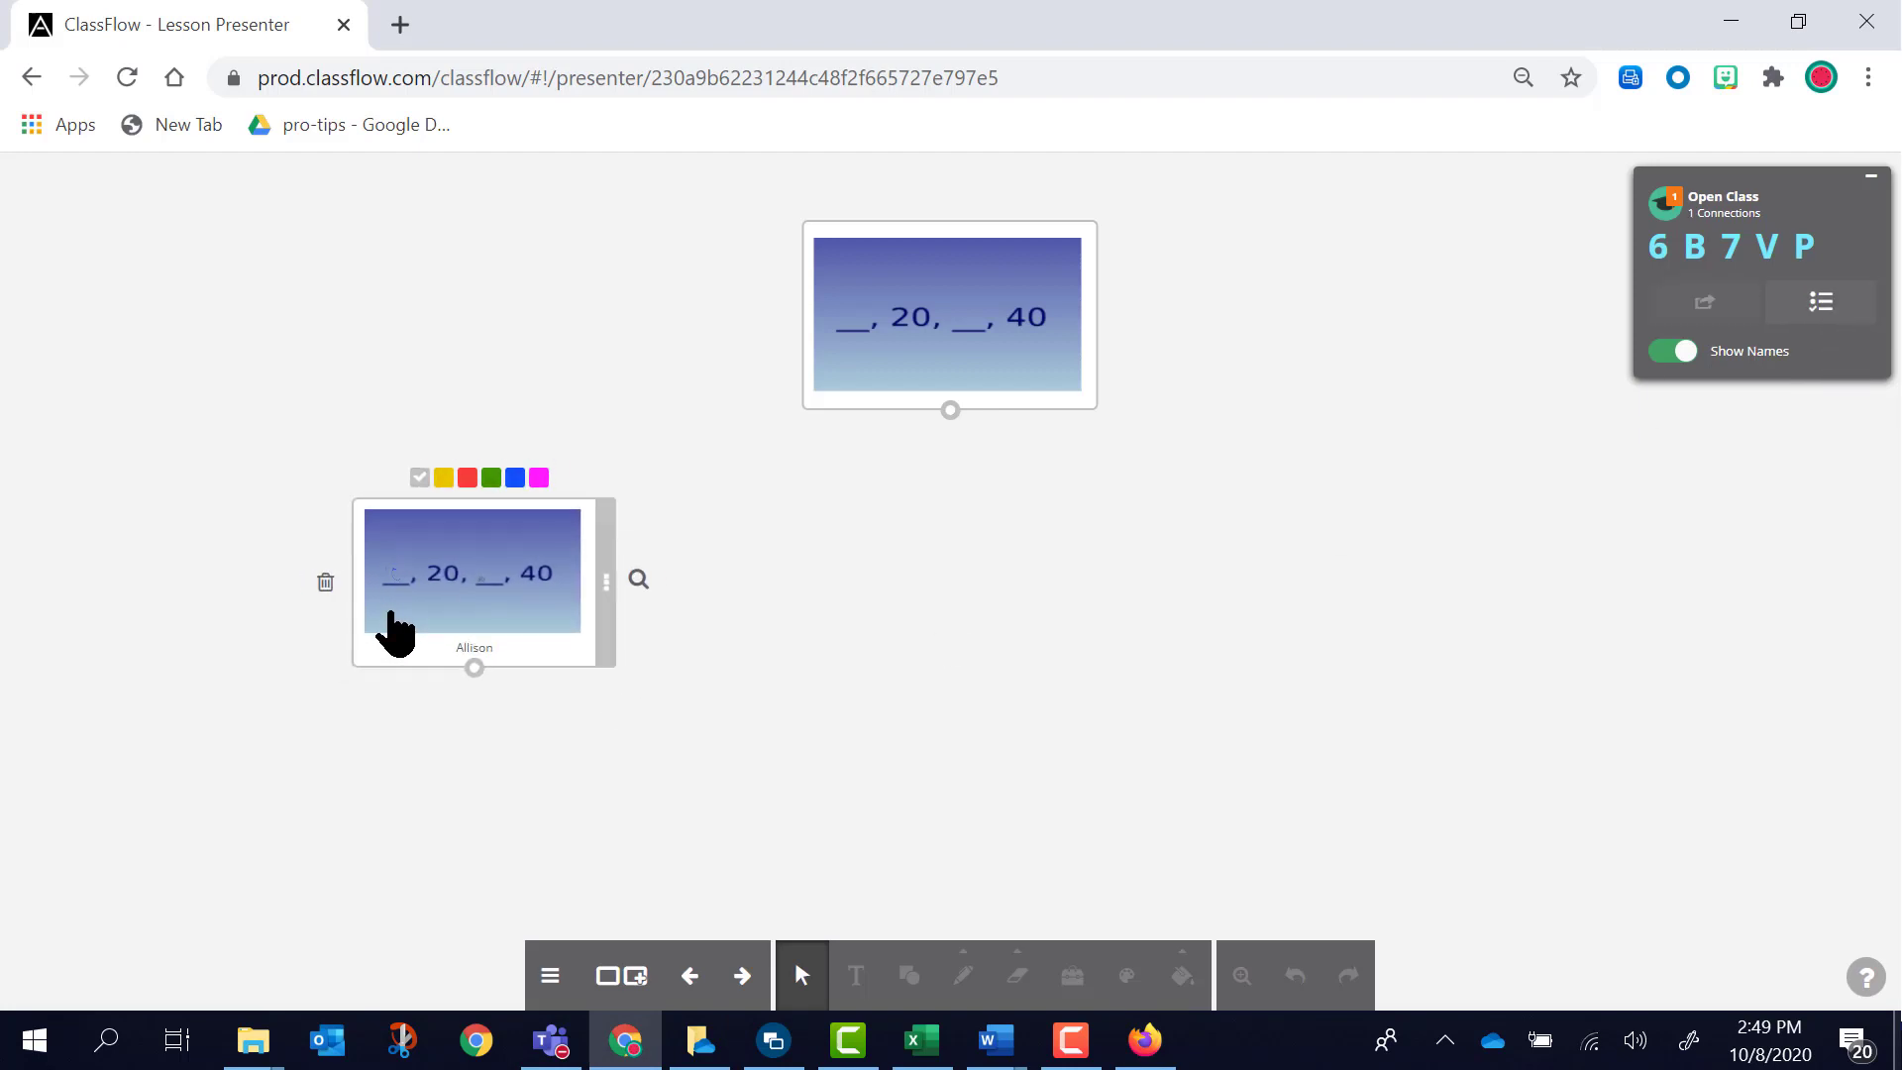
double_click(418, 609)
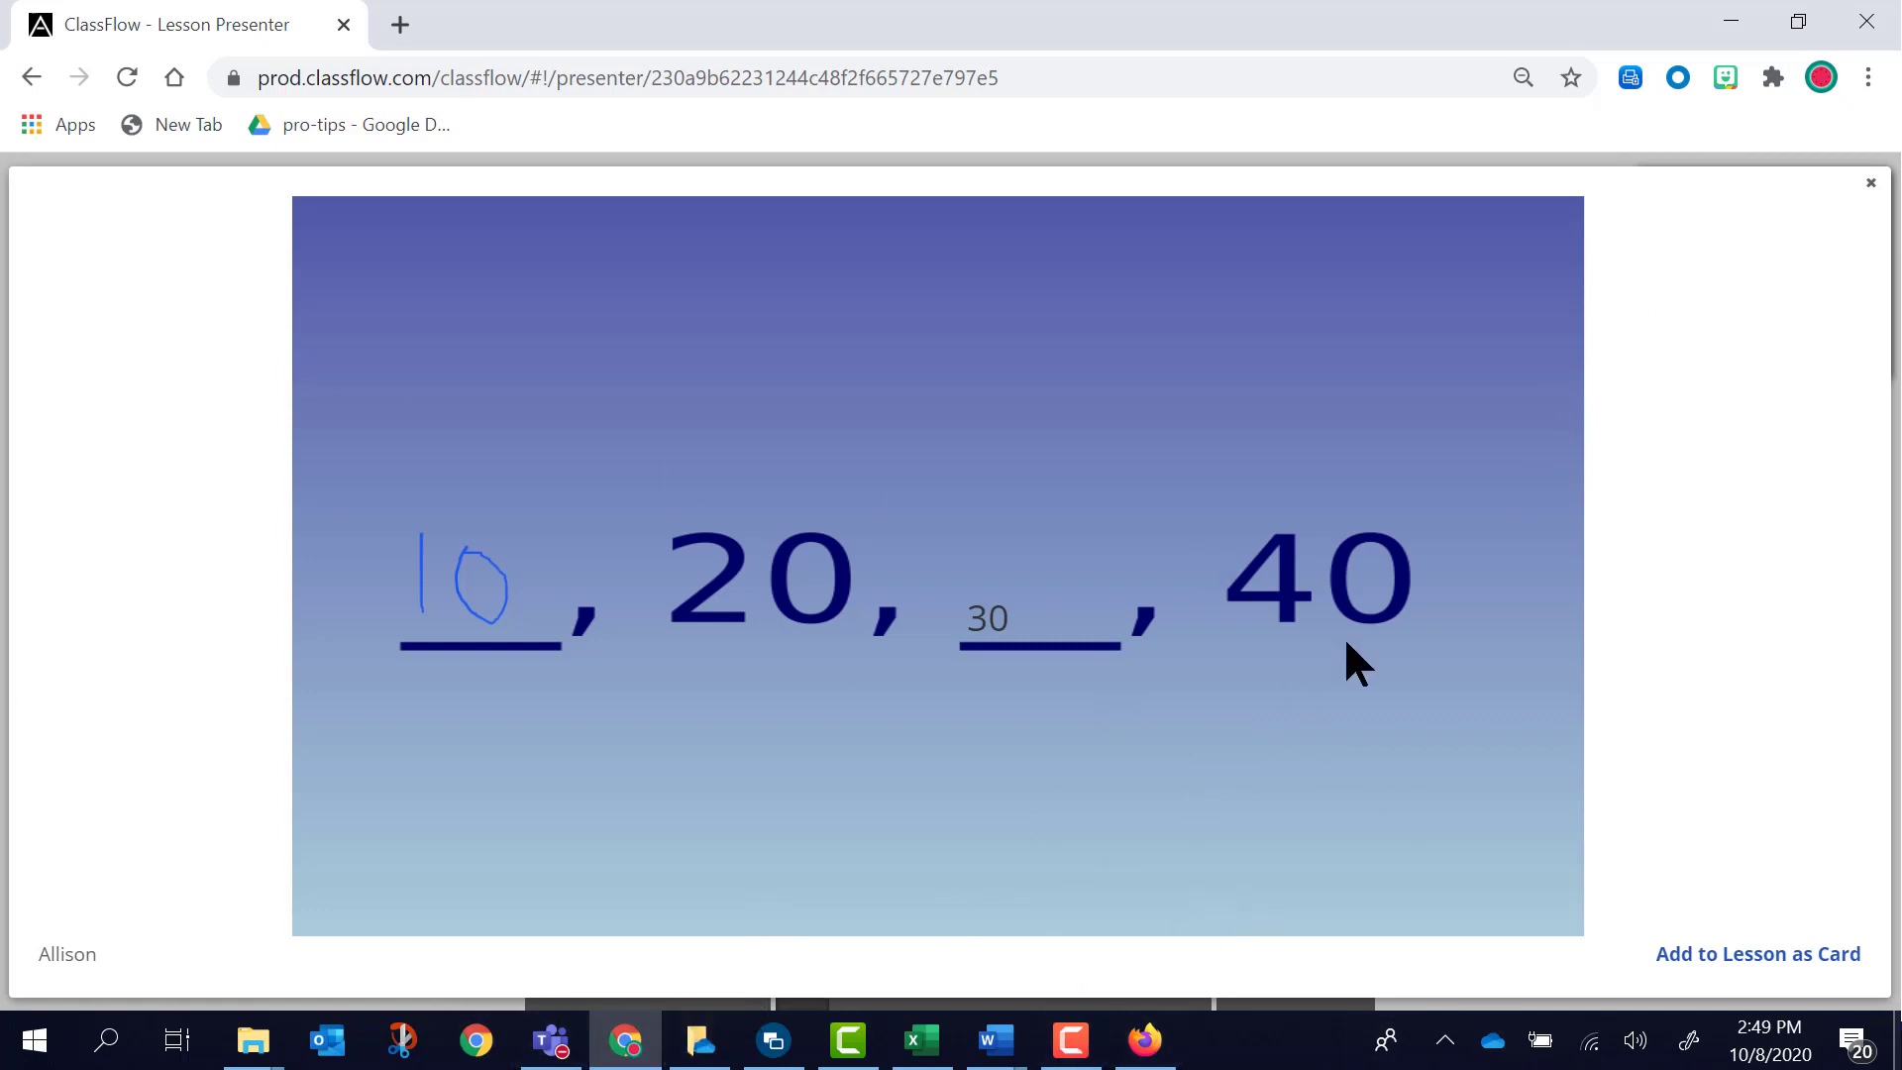
left_click(1871, 185)
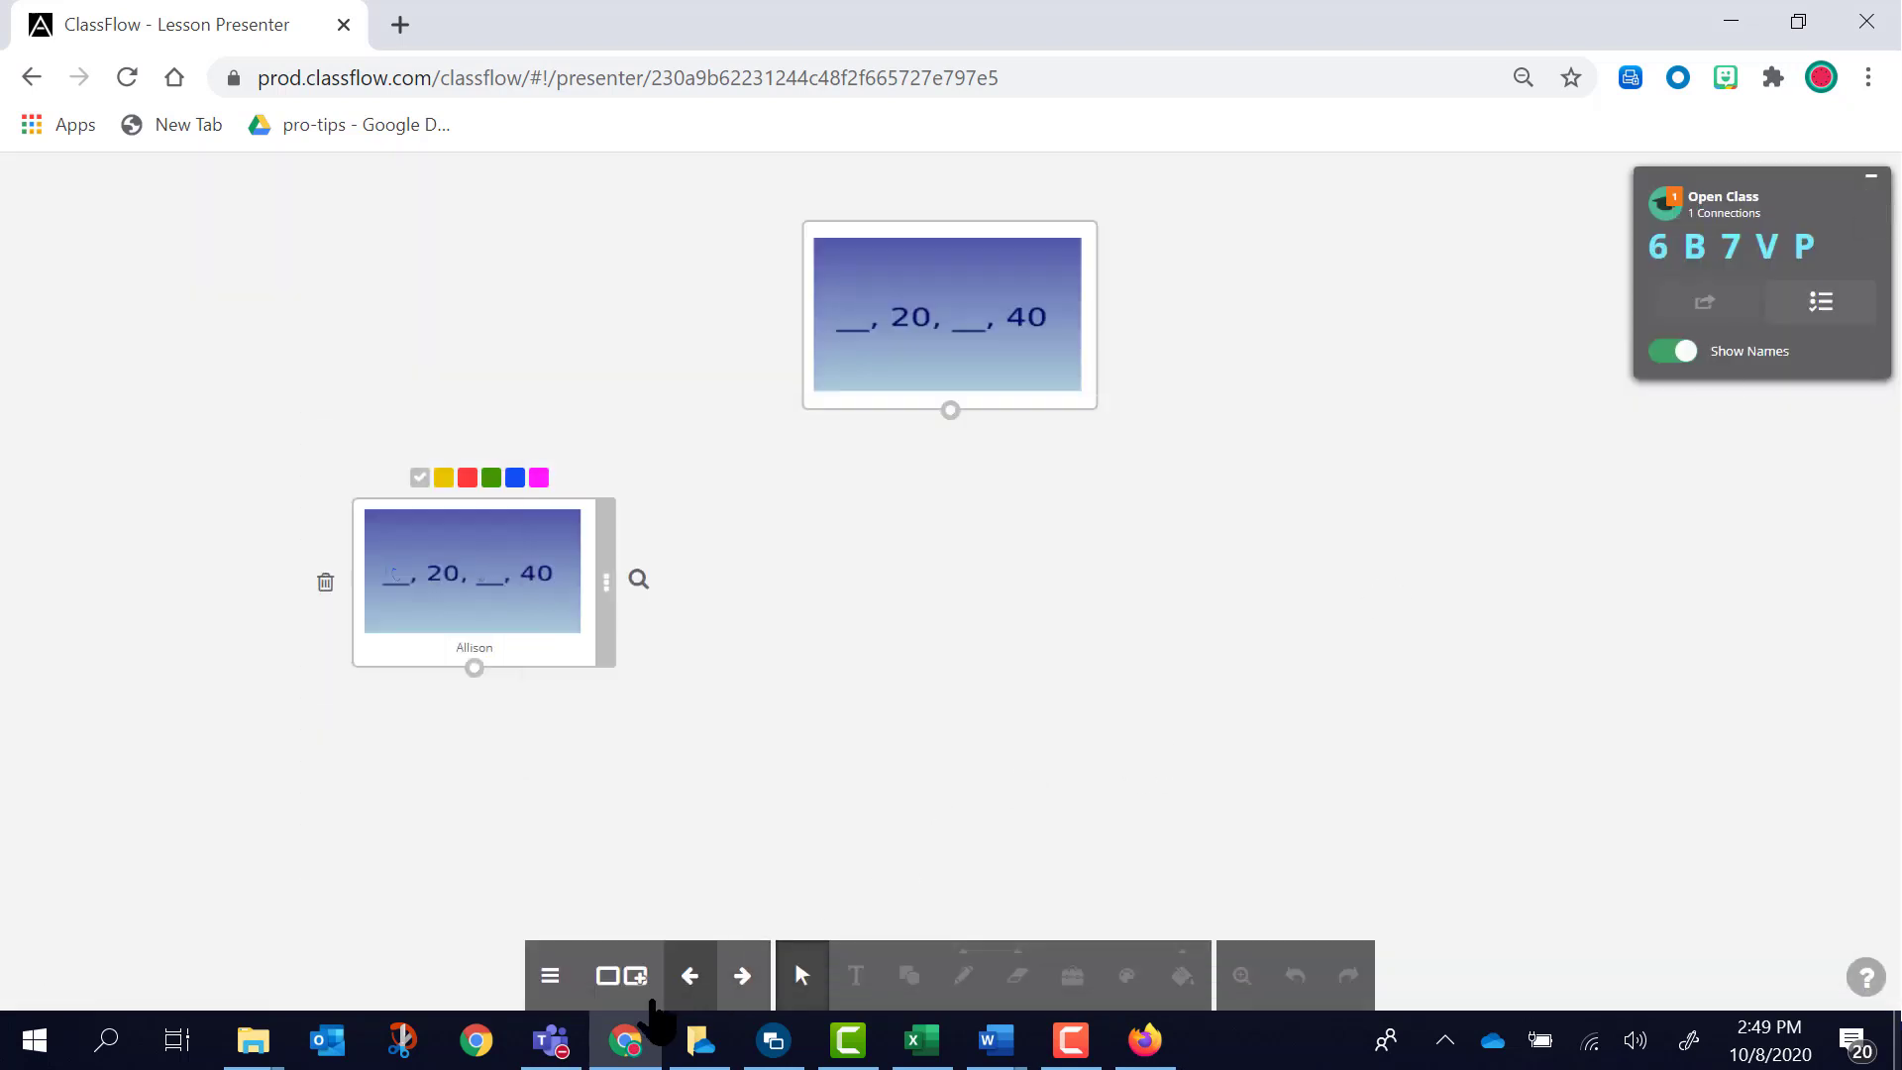
- Exit the lesson presenter and save the delivered lesson with its poll responses as a new lesson
left_click(544, 985)
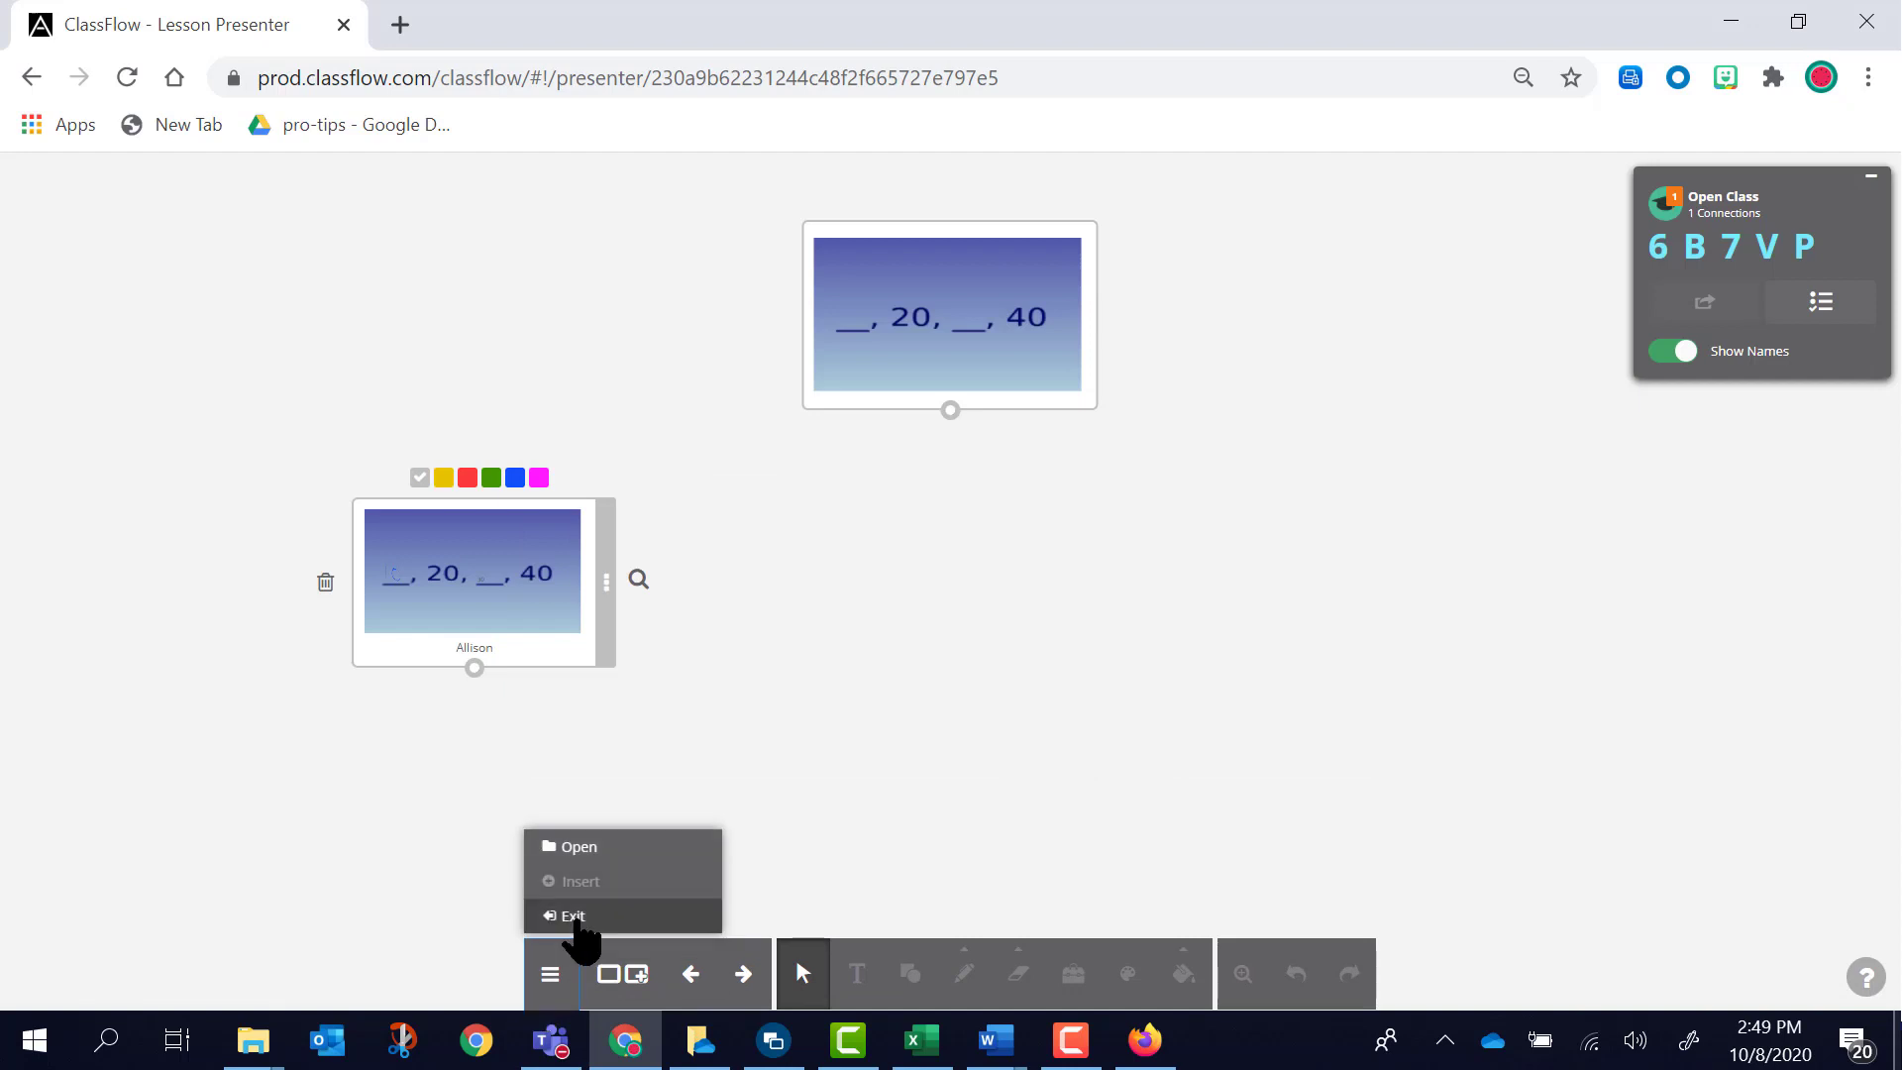
left_click(577, 920)
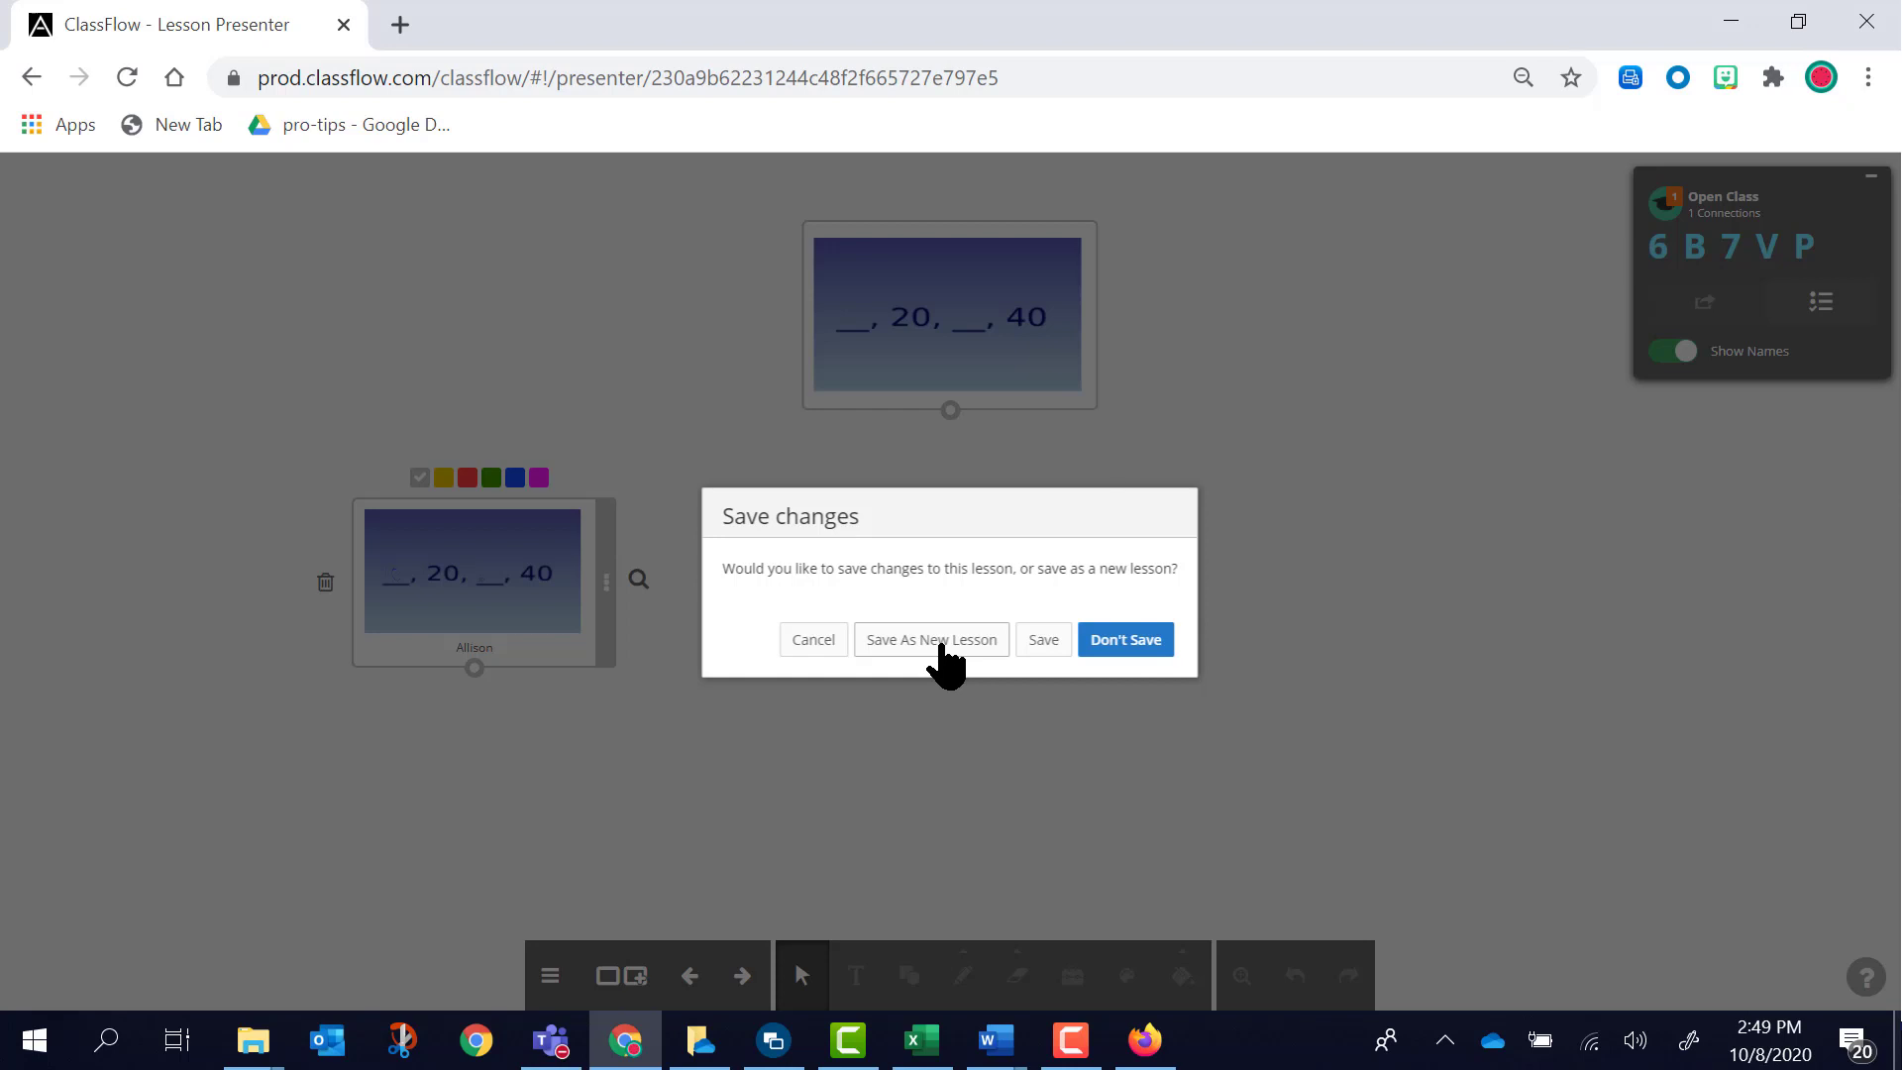
left_click(942, 646)
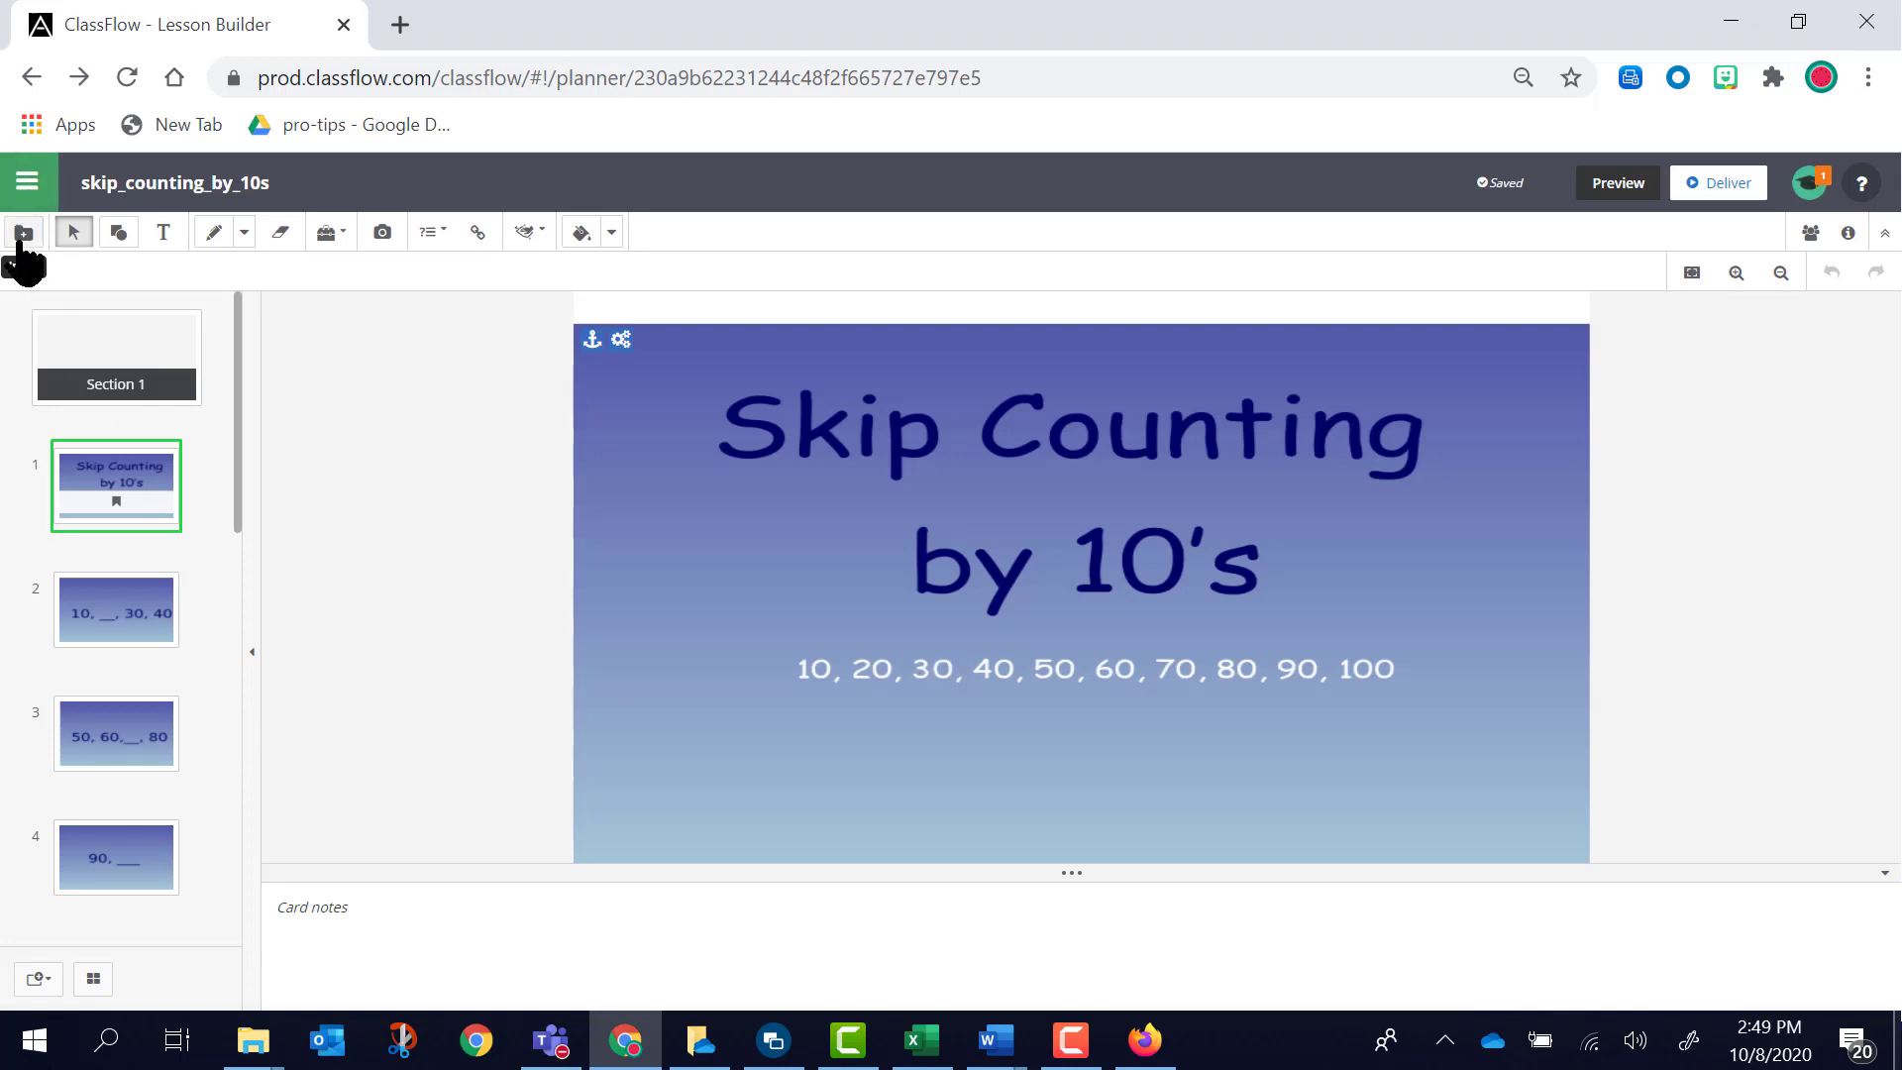
- Exit the lesson builder and open the newest skip_counting_by_10s lesson in My Resources for editing
left_click(26, 182)
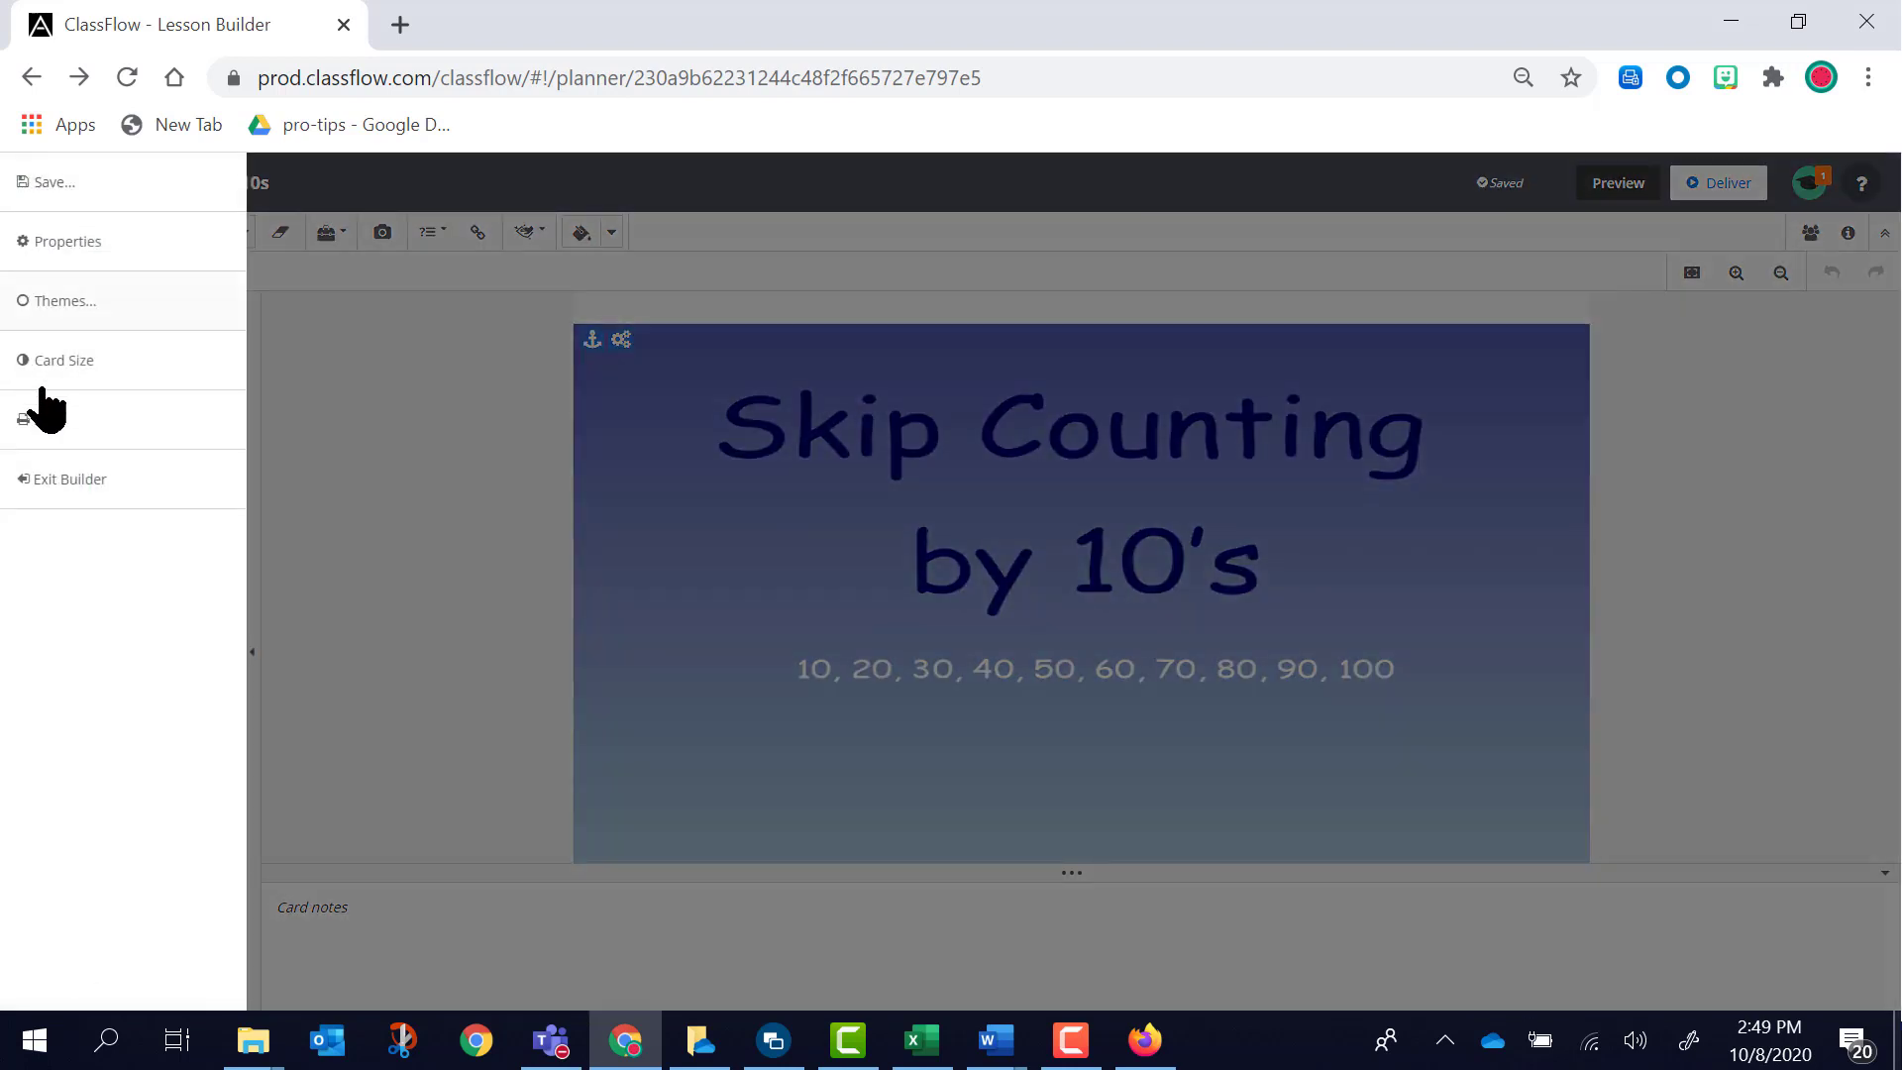
left_click(58, 485)
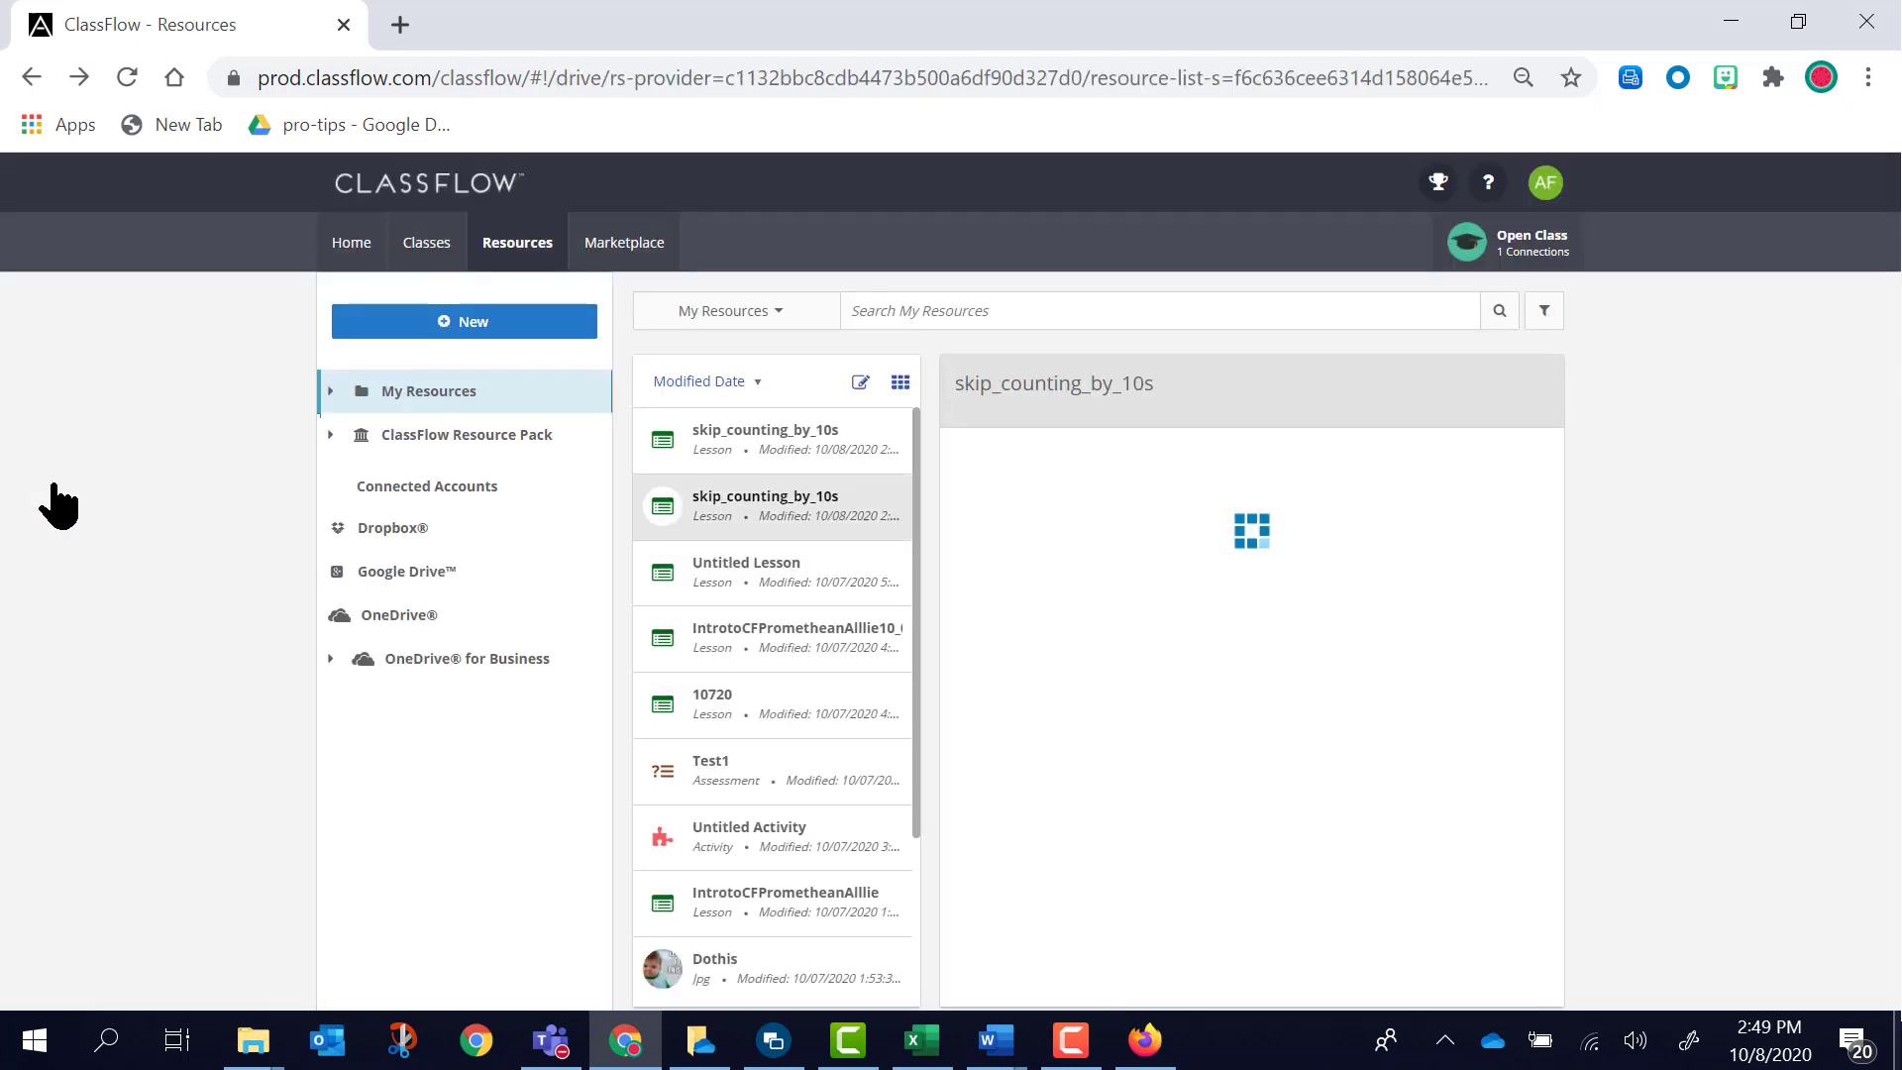
left_click(745, 443)
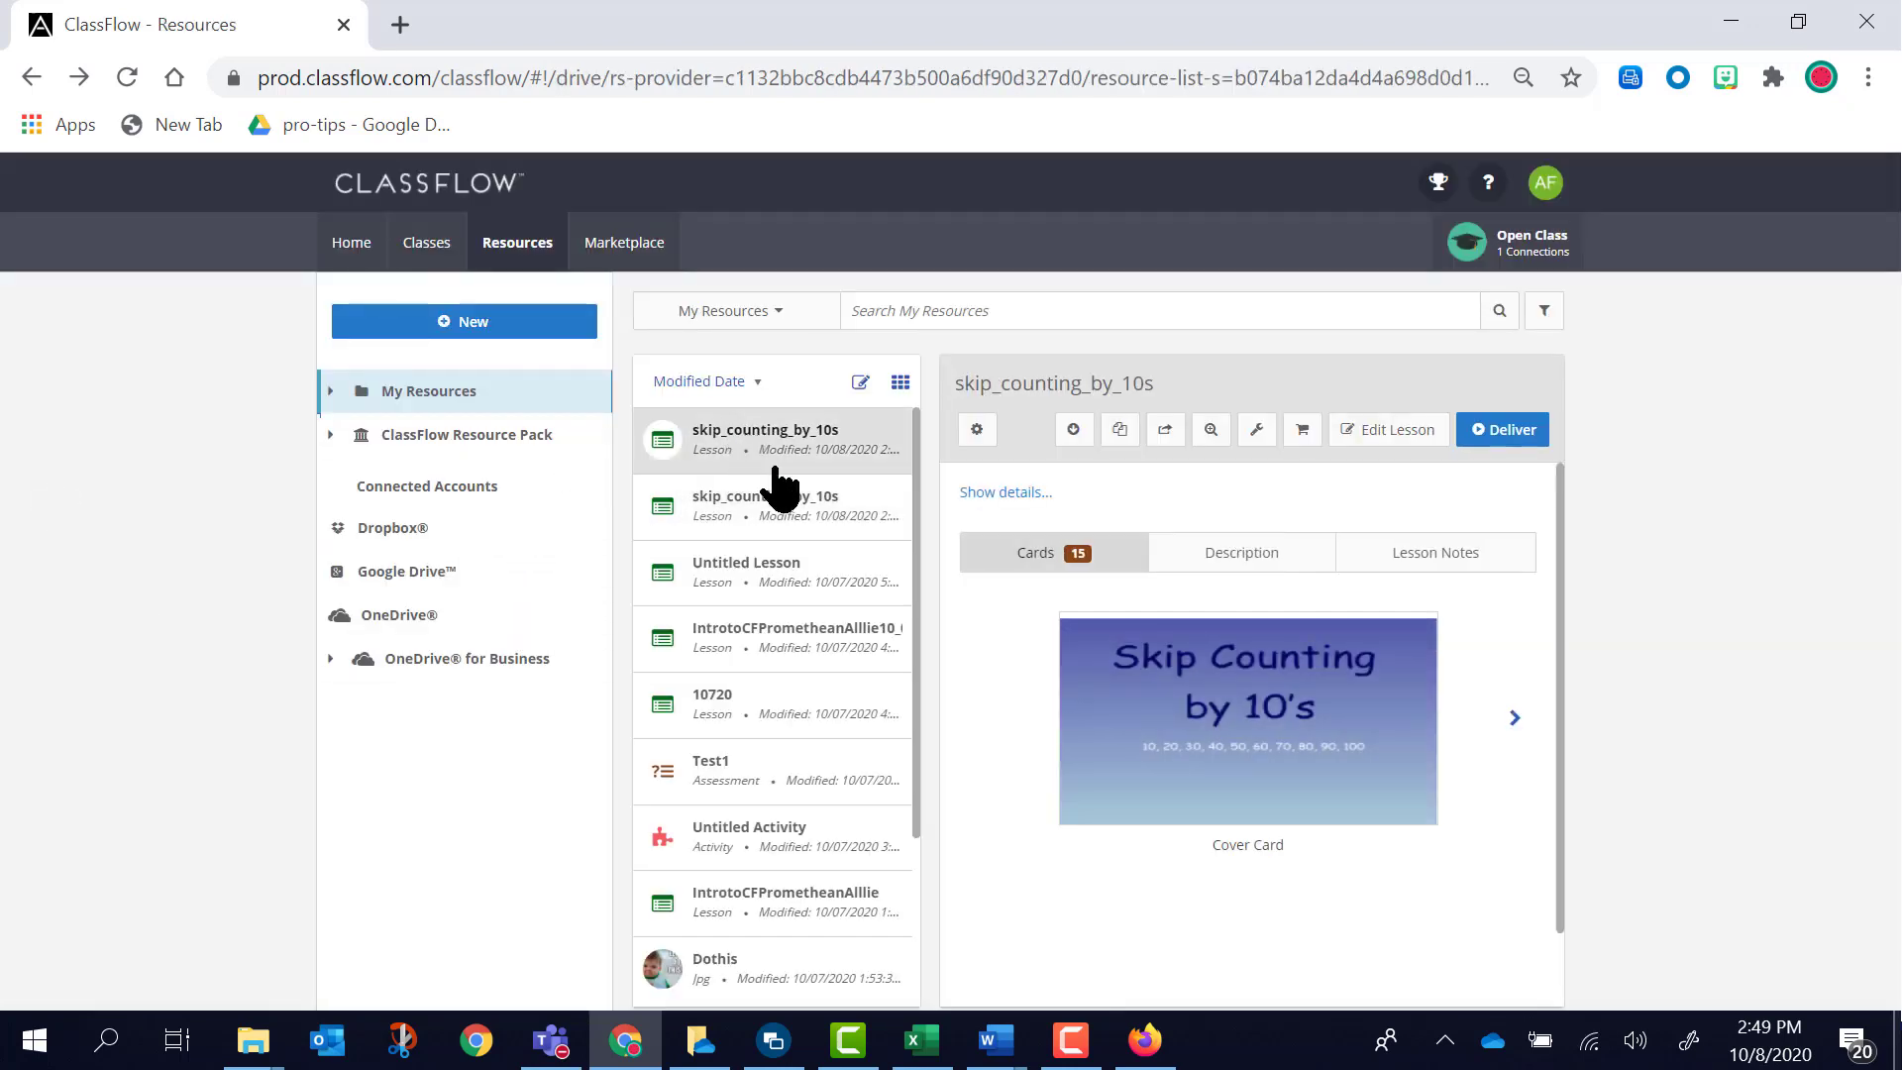
left_click(1399, 435)
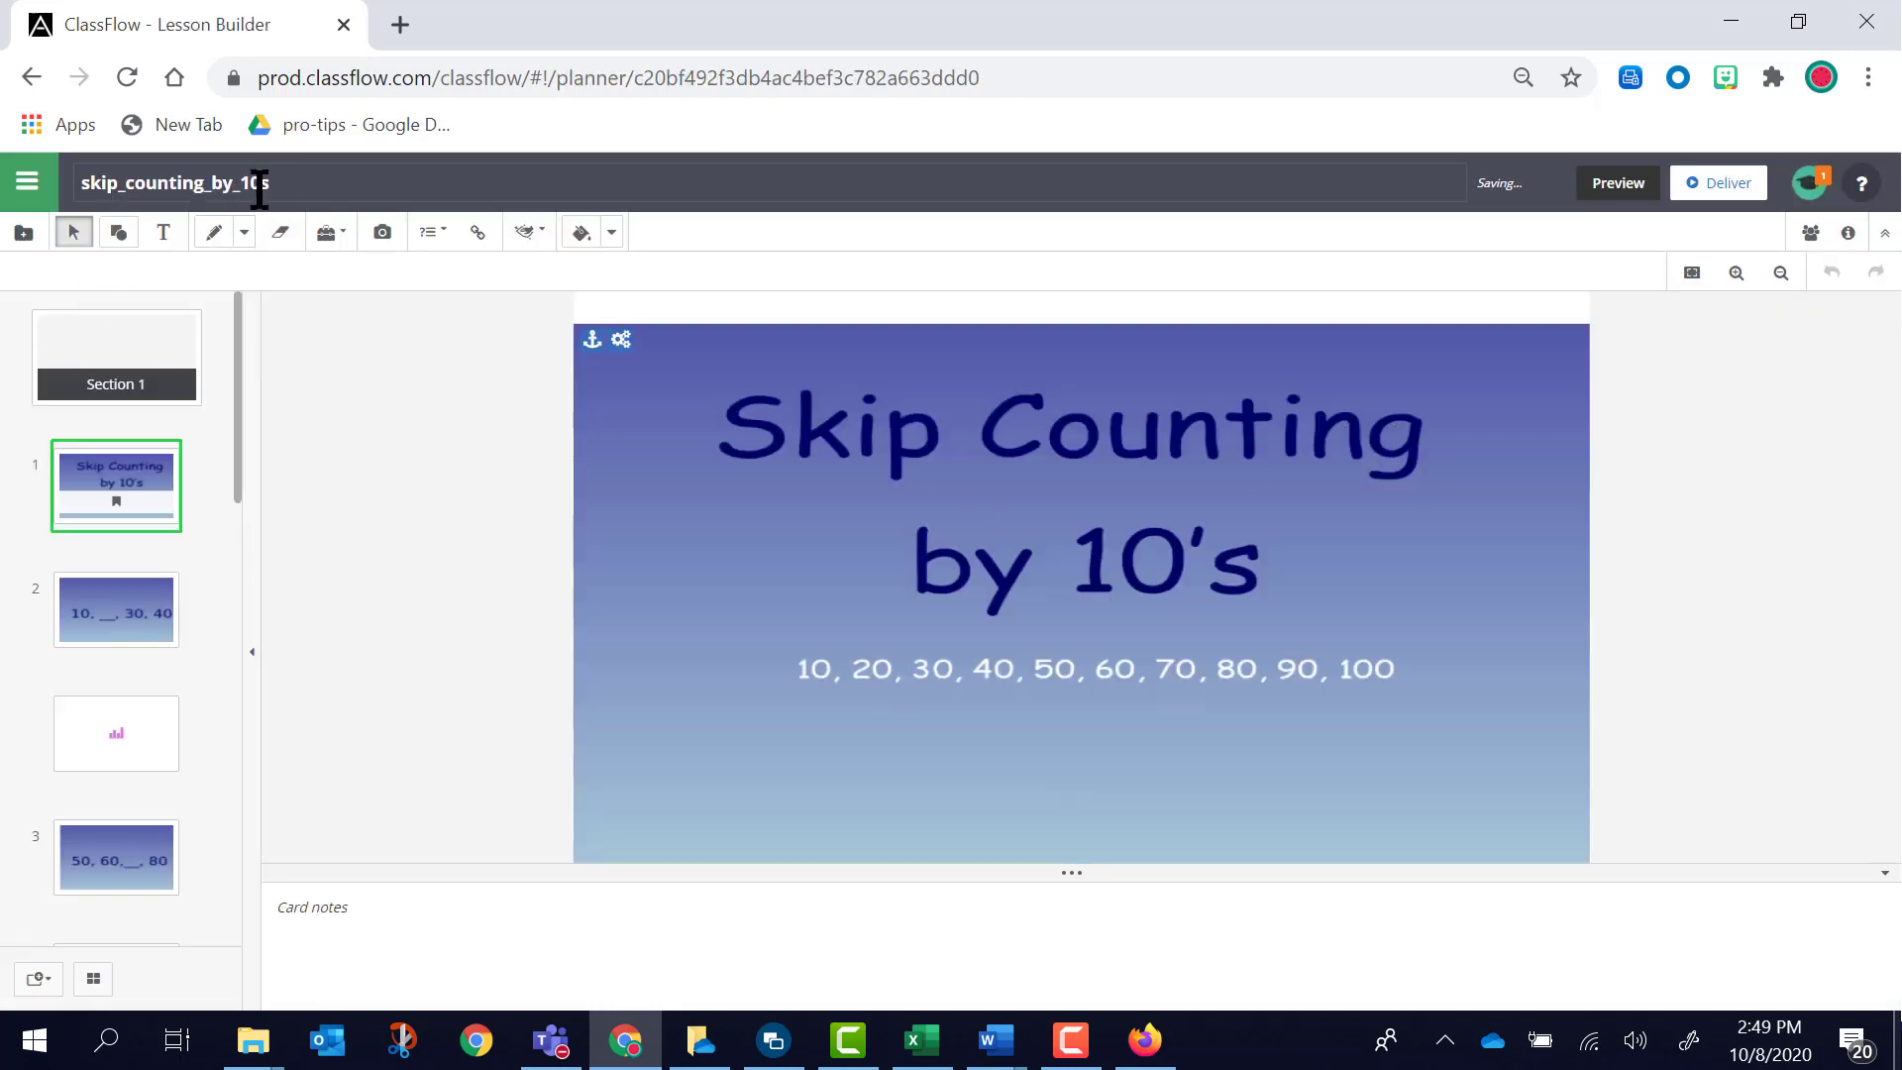
- Rename the new lesson as skip_counting_by_10s_10_8_20
left_click(292, 182)
left_click(293, 182)
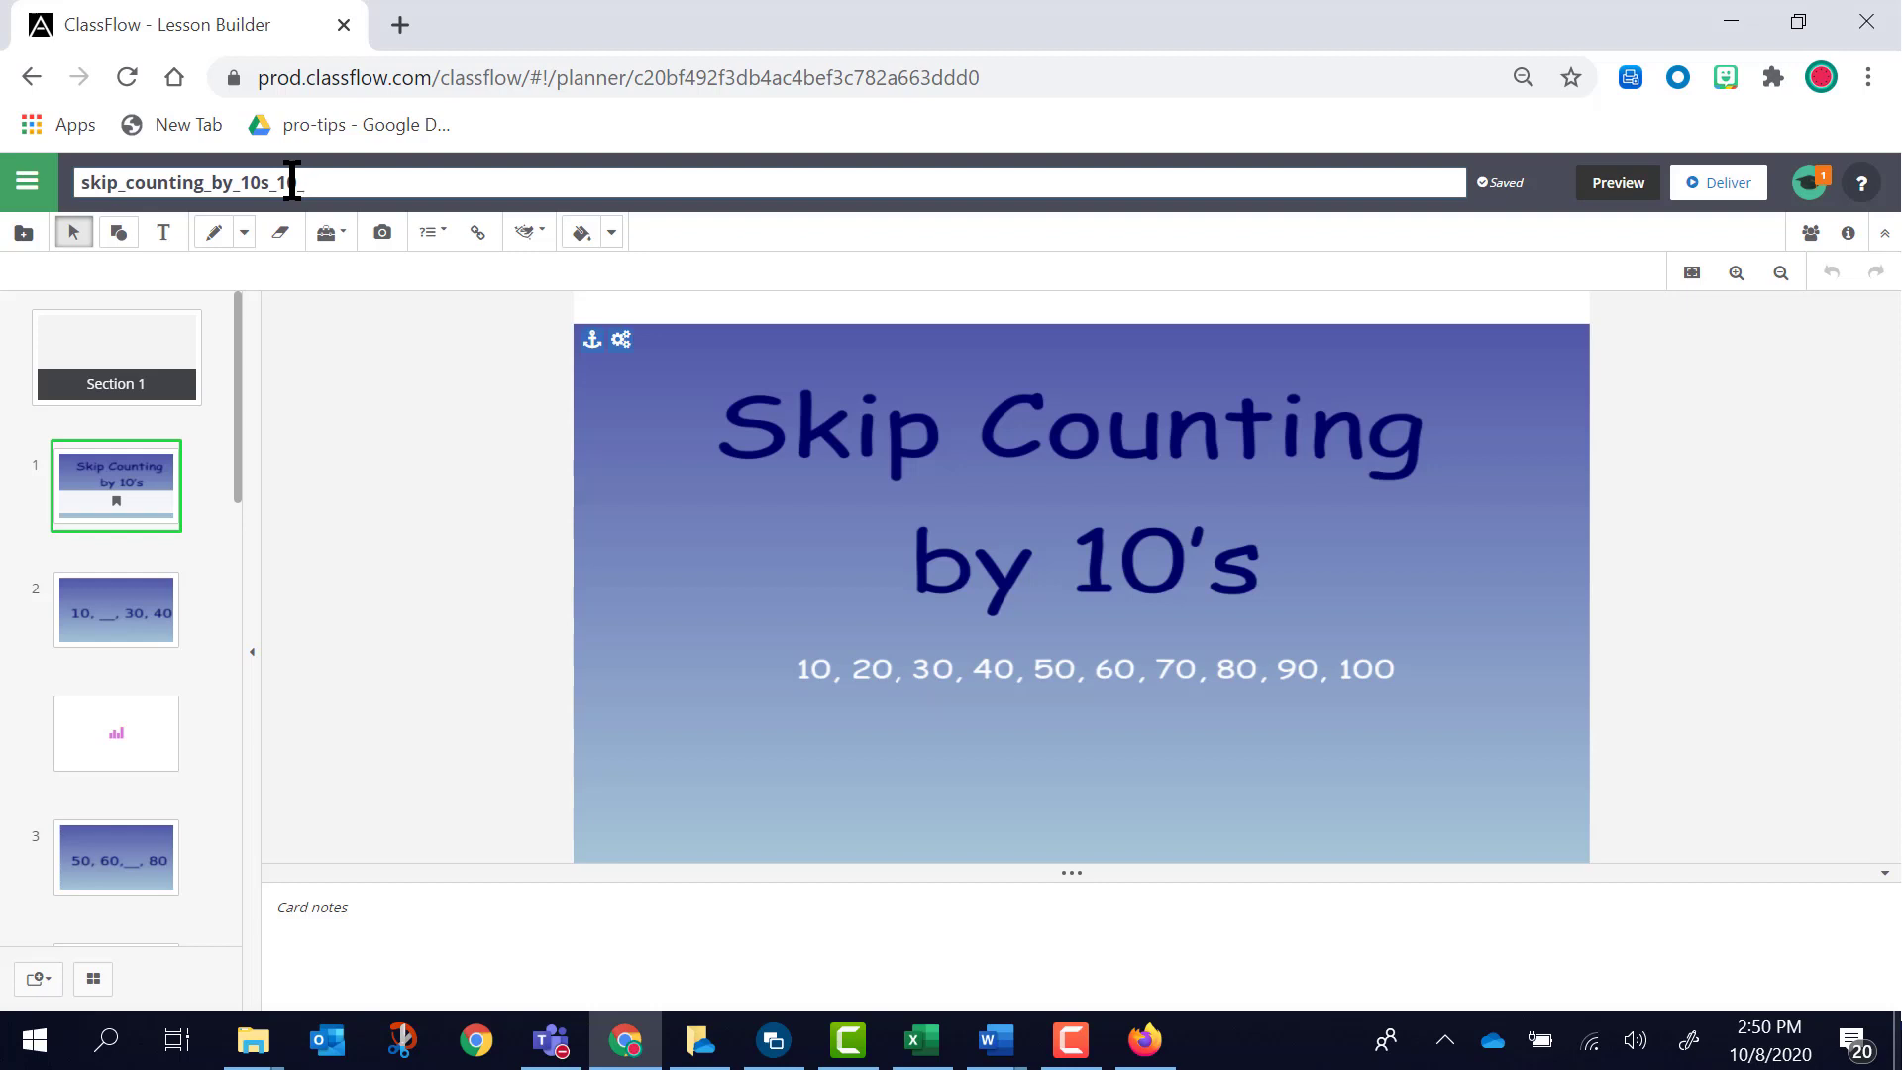
type("8_20")
- View the poll results for the "10, __, 30, 40" card, switching the student names on and off
scroll(144, 639, "down", 2)
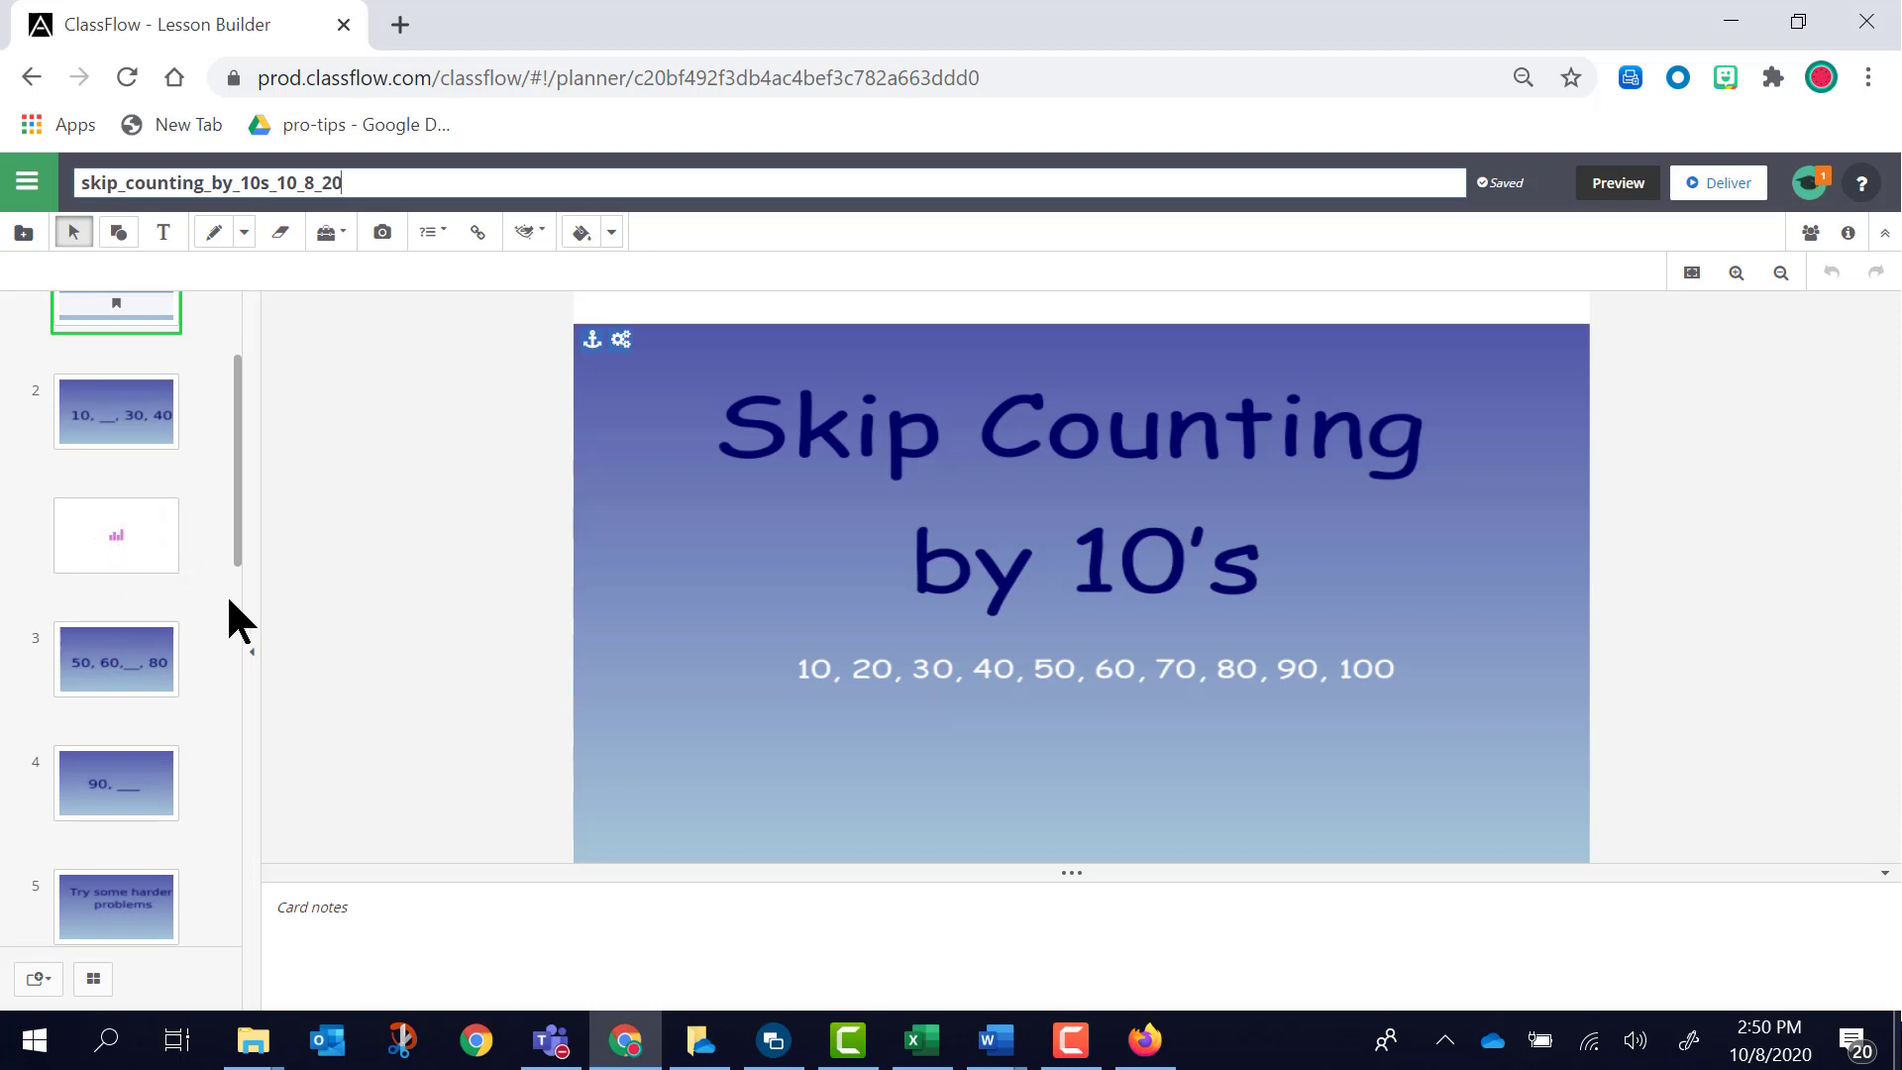
left_click(105, 561)
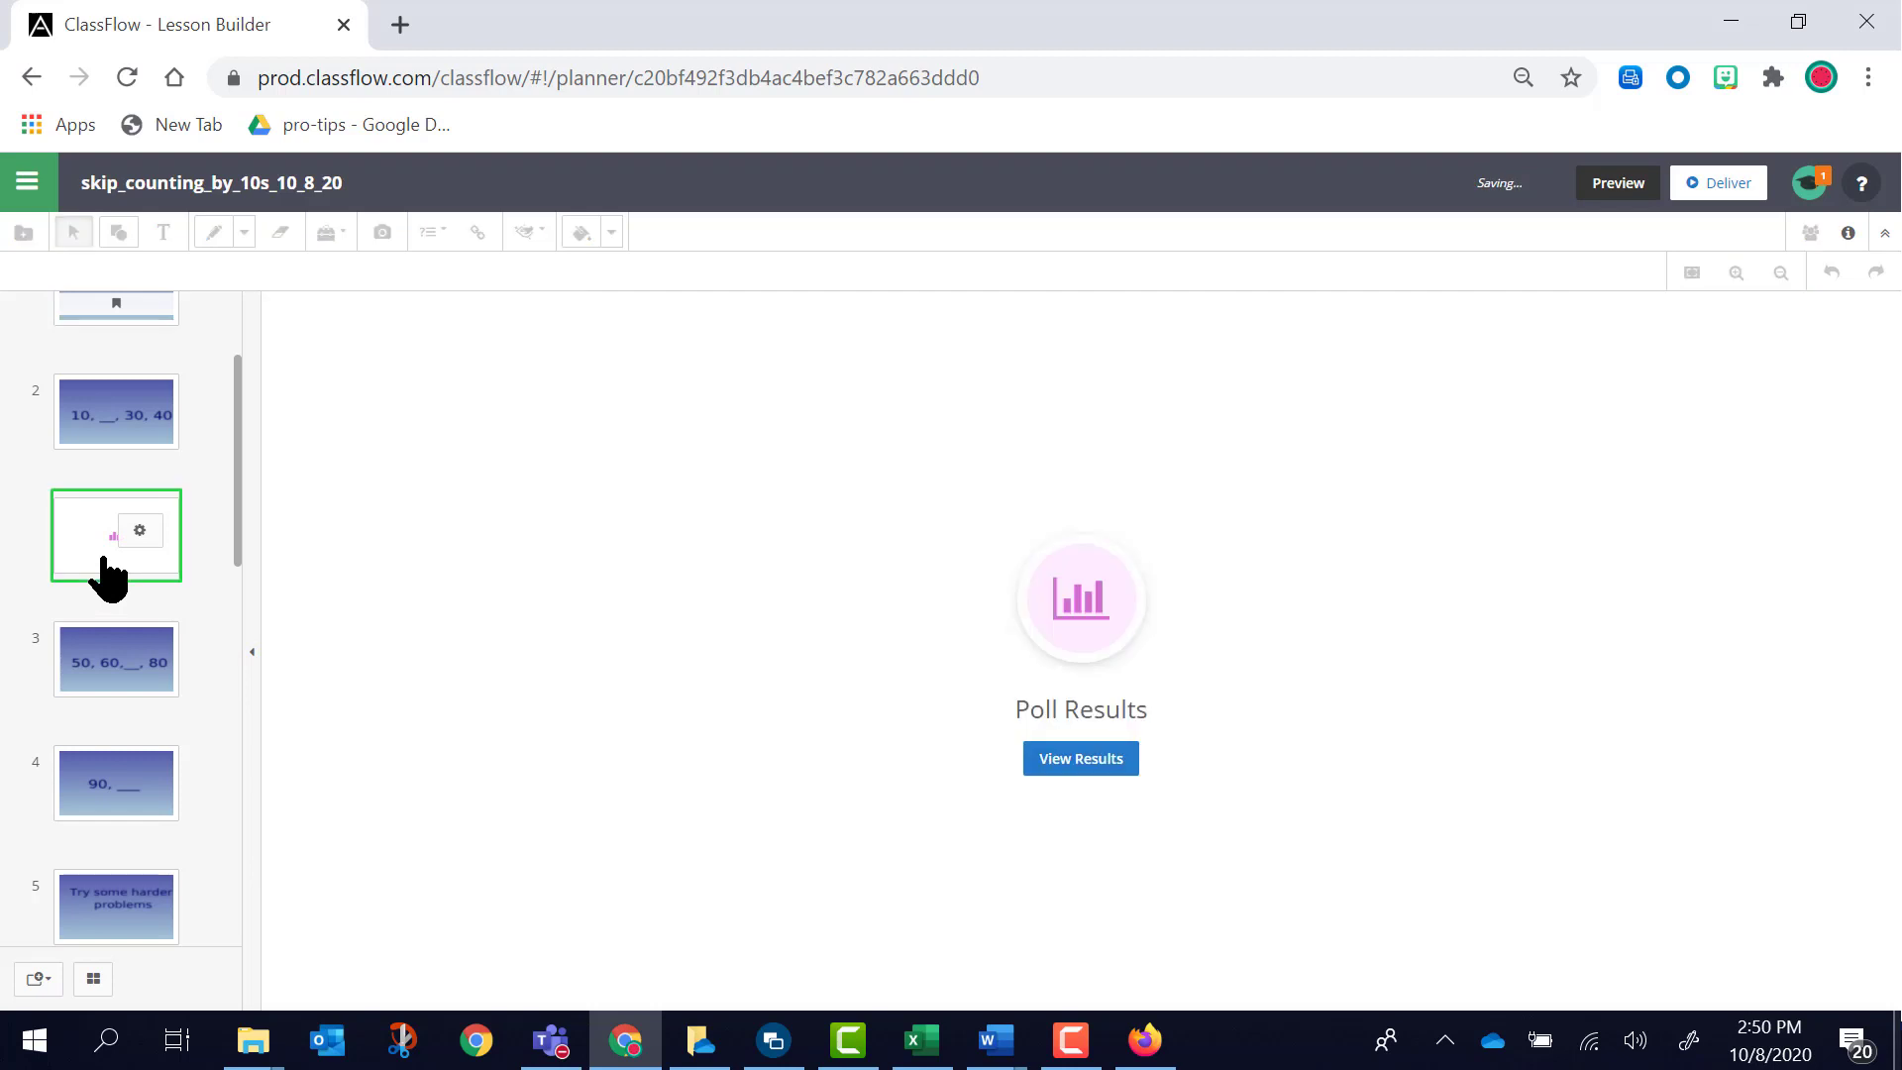
left_click(1071, 761)
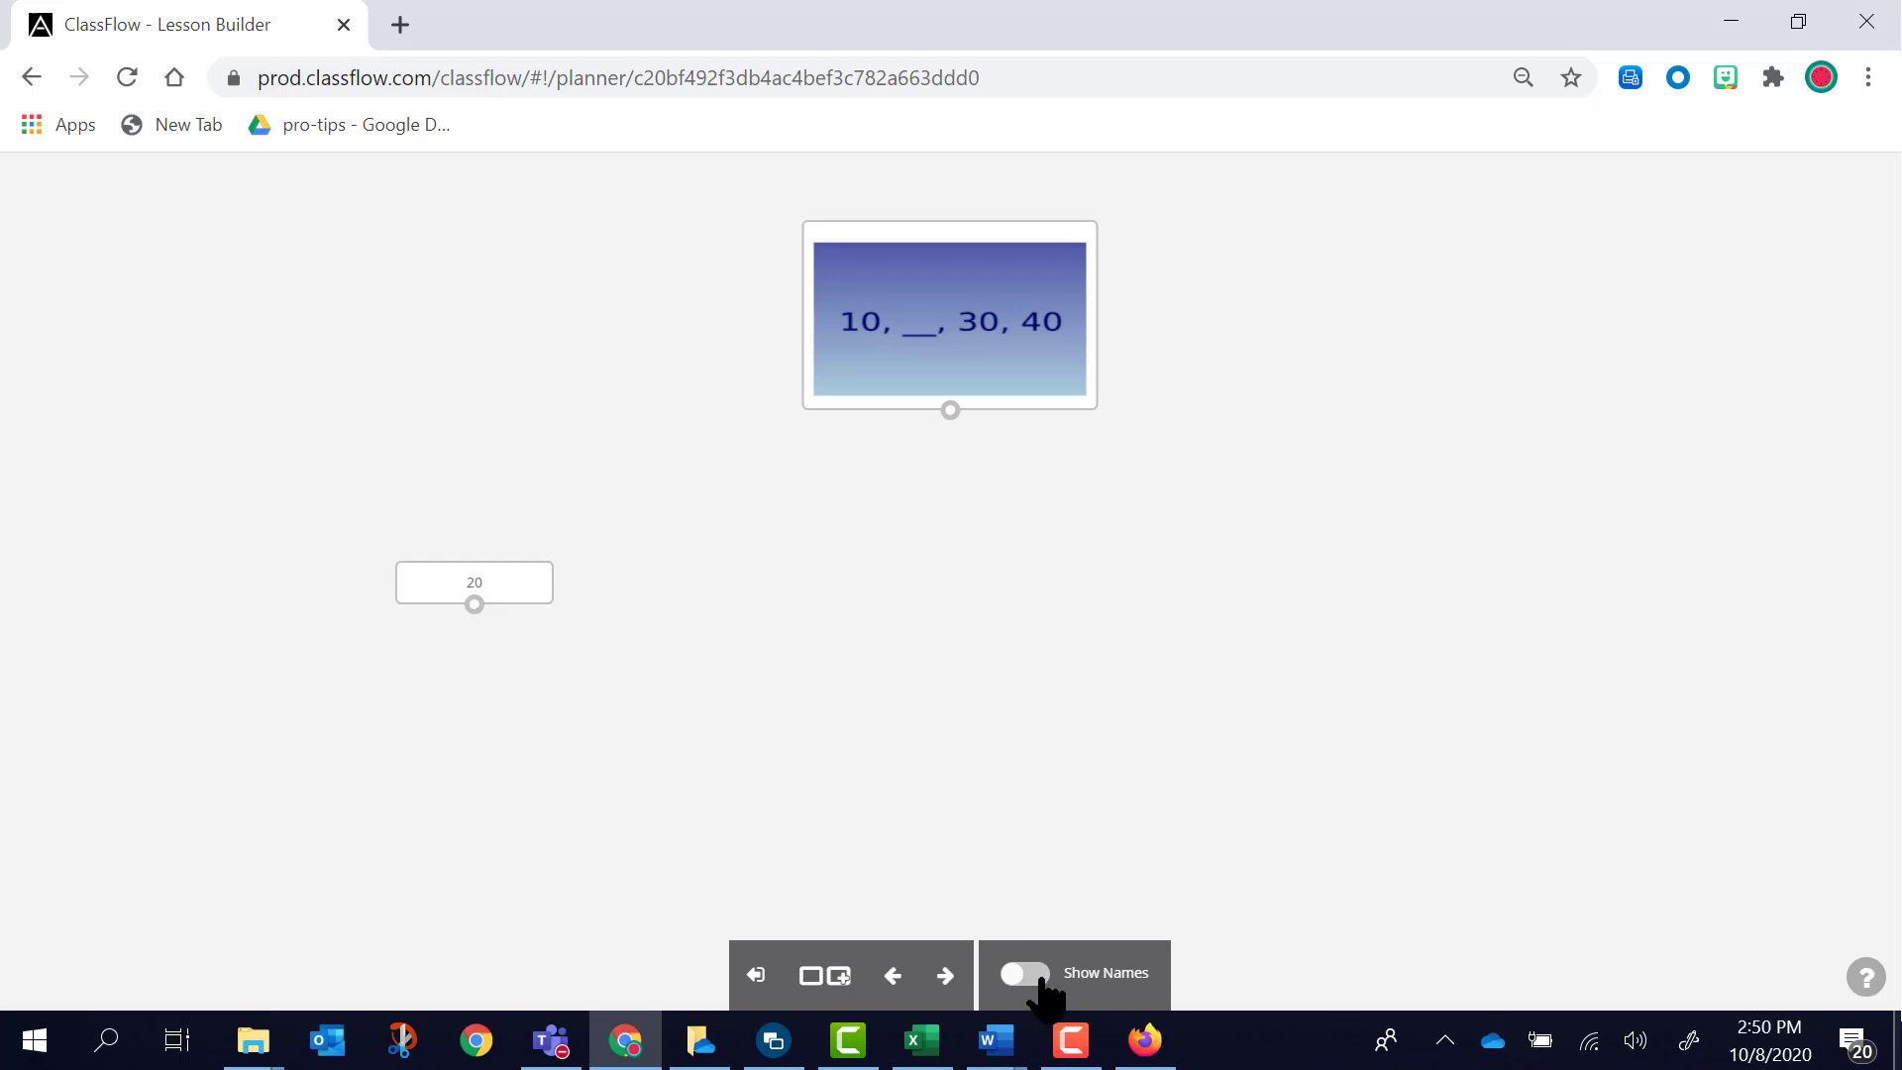
left_click(1012, 973)
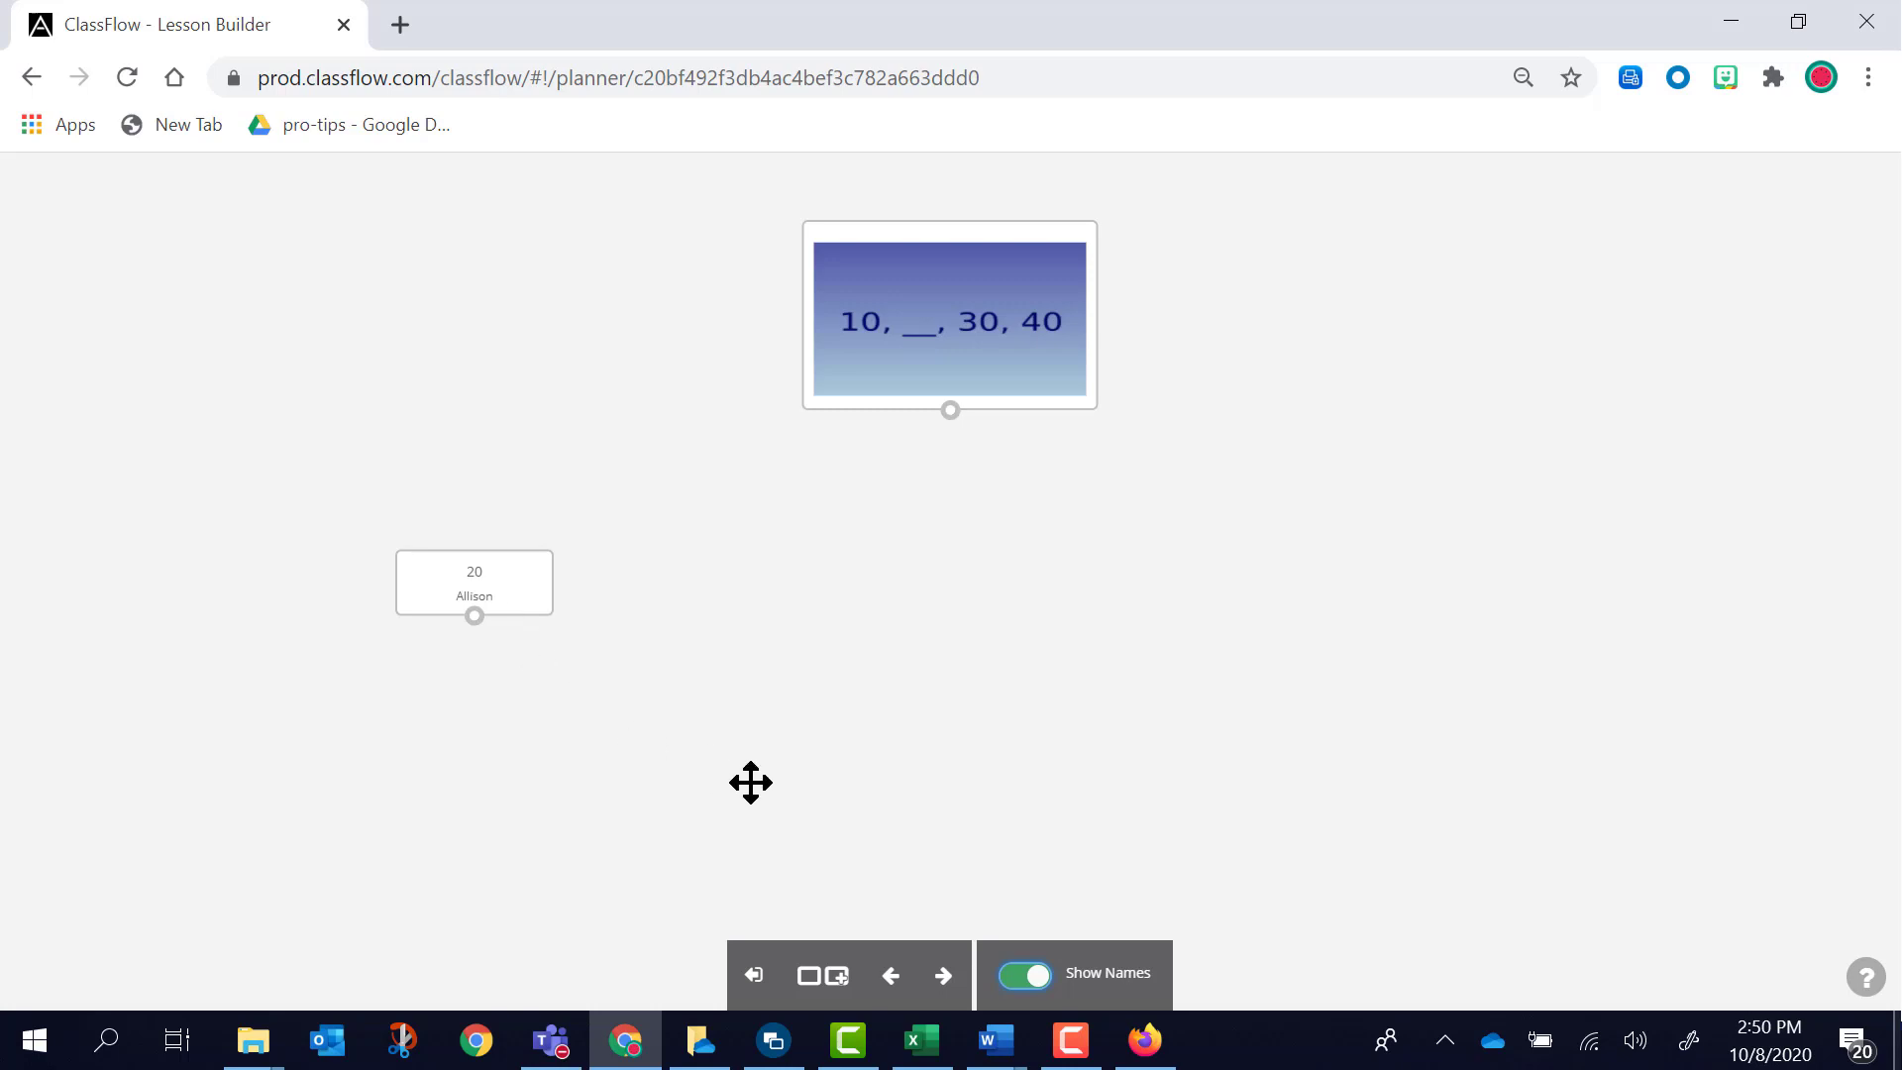
left_click(1012, 976)
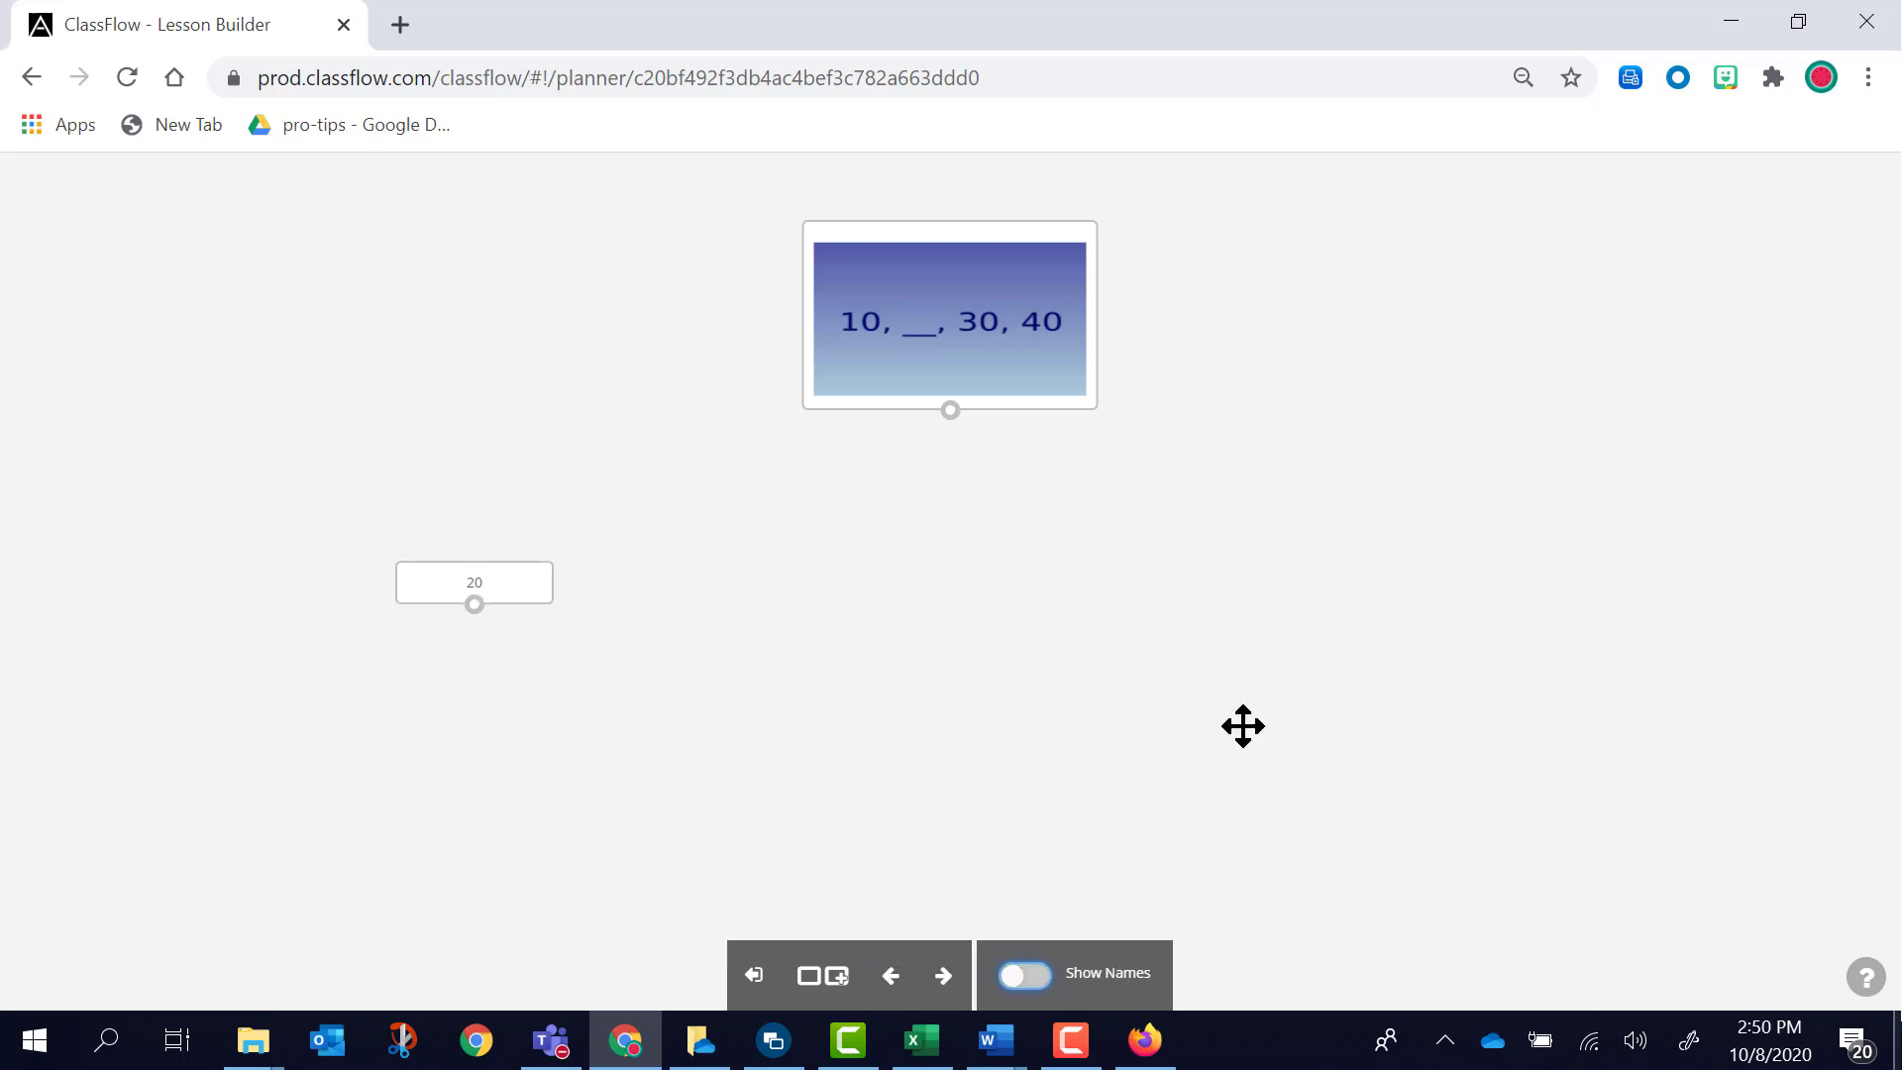
- Close the poll results and exit the lesson builder to the resources list
left_click(757, 979)
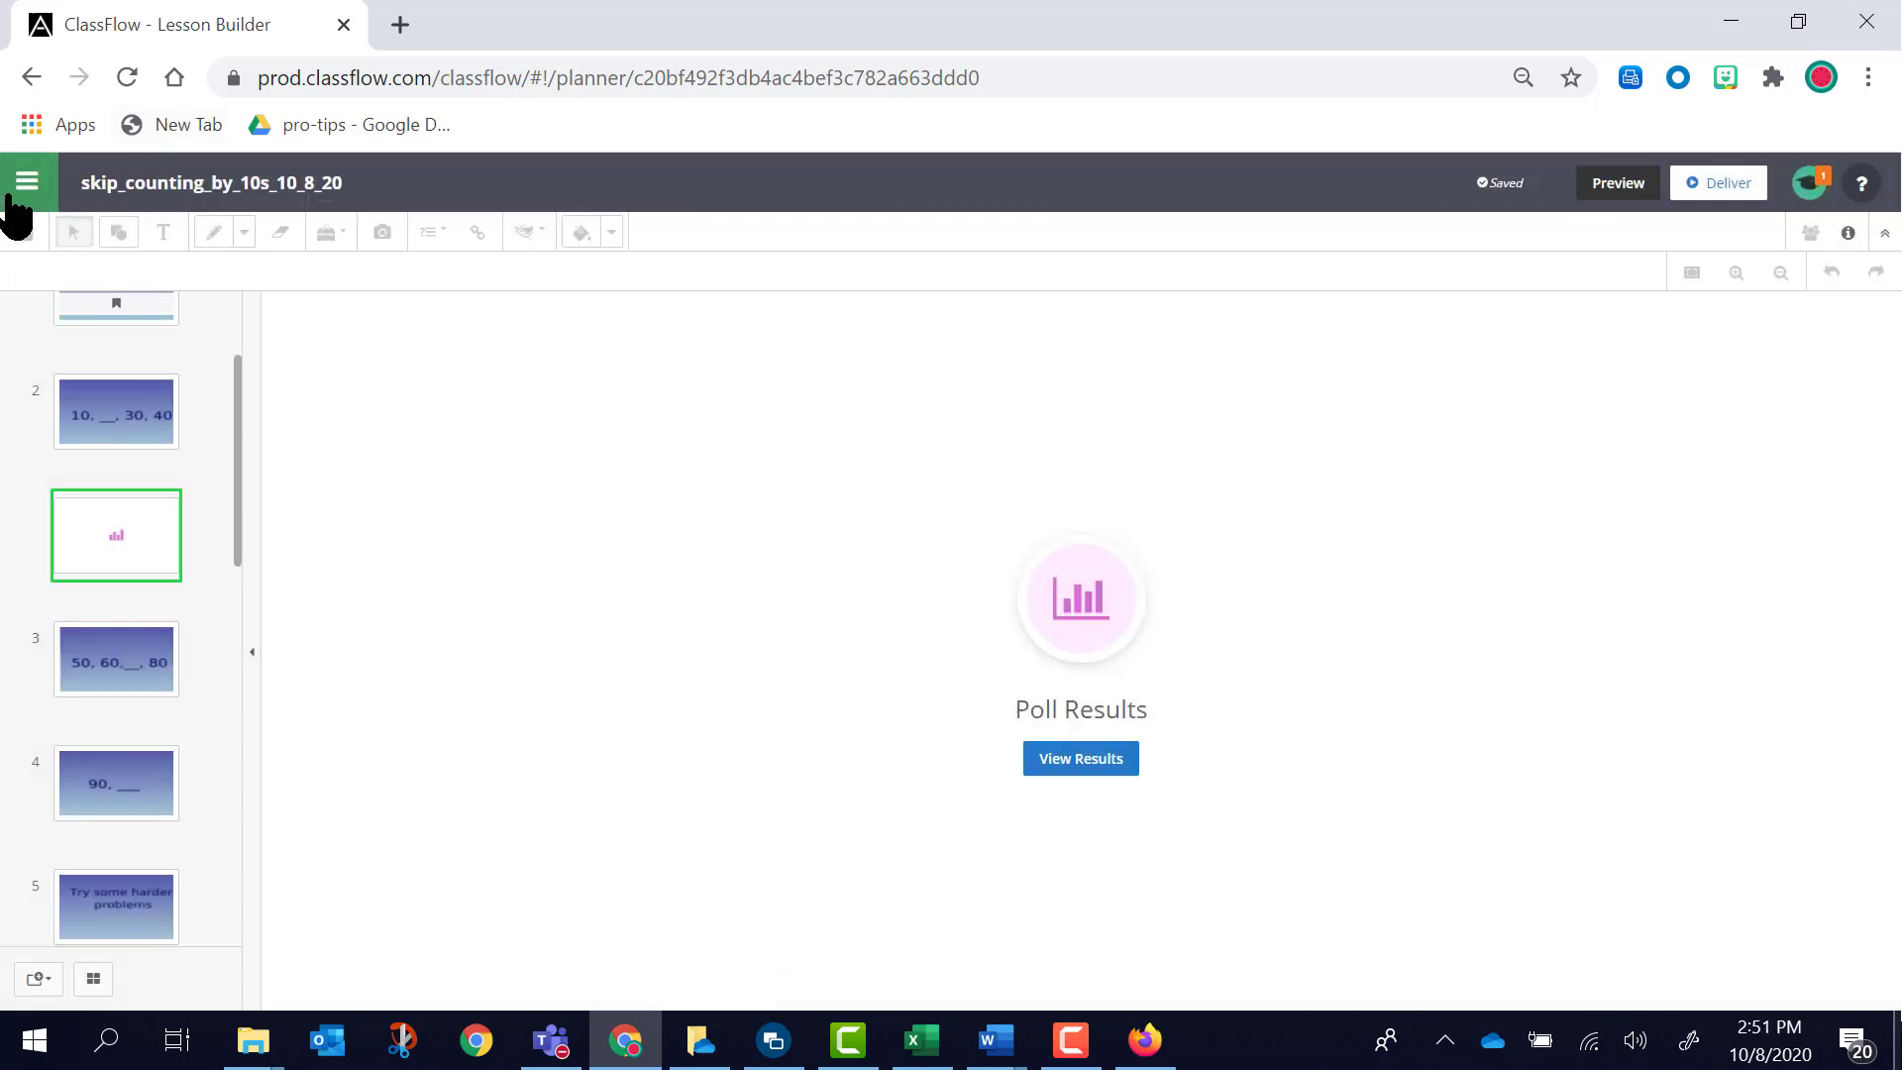
left_click(27, 211)
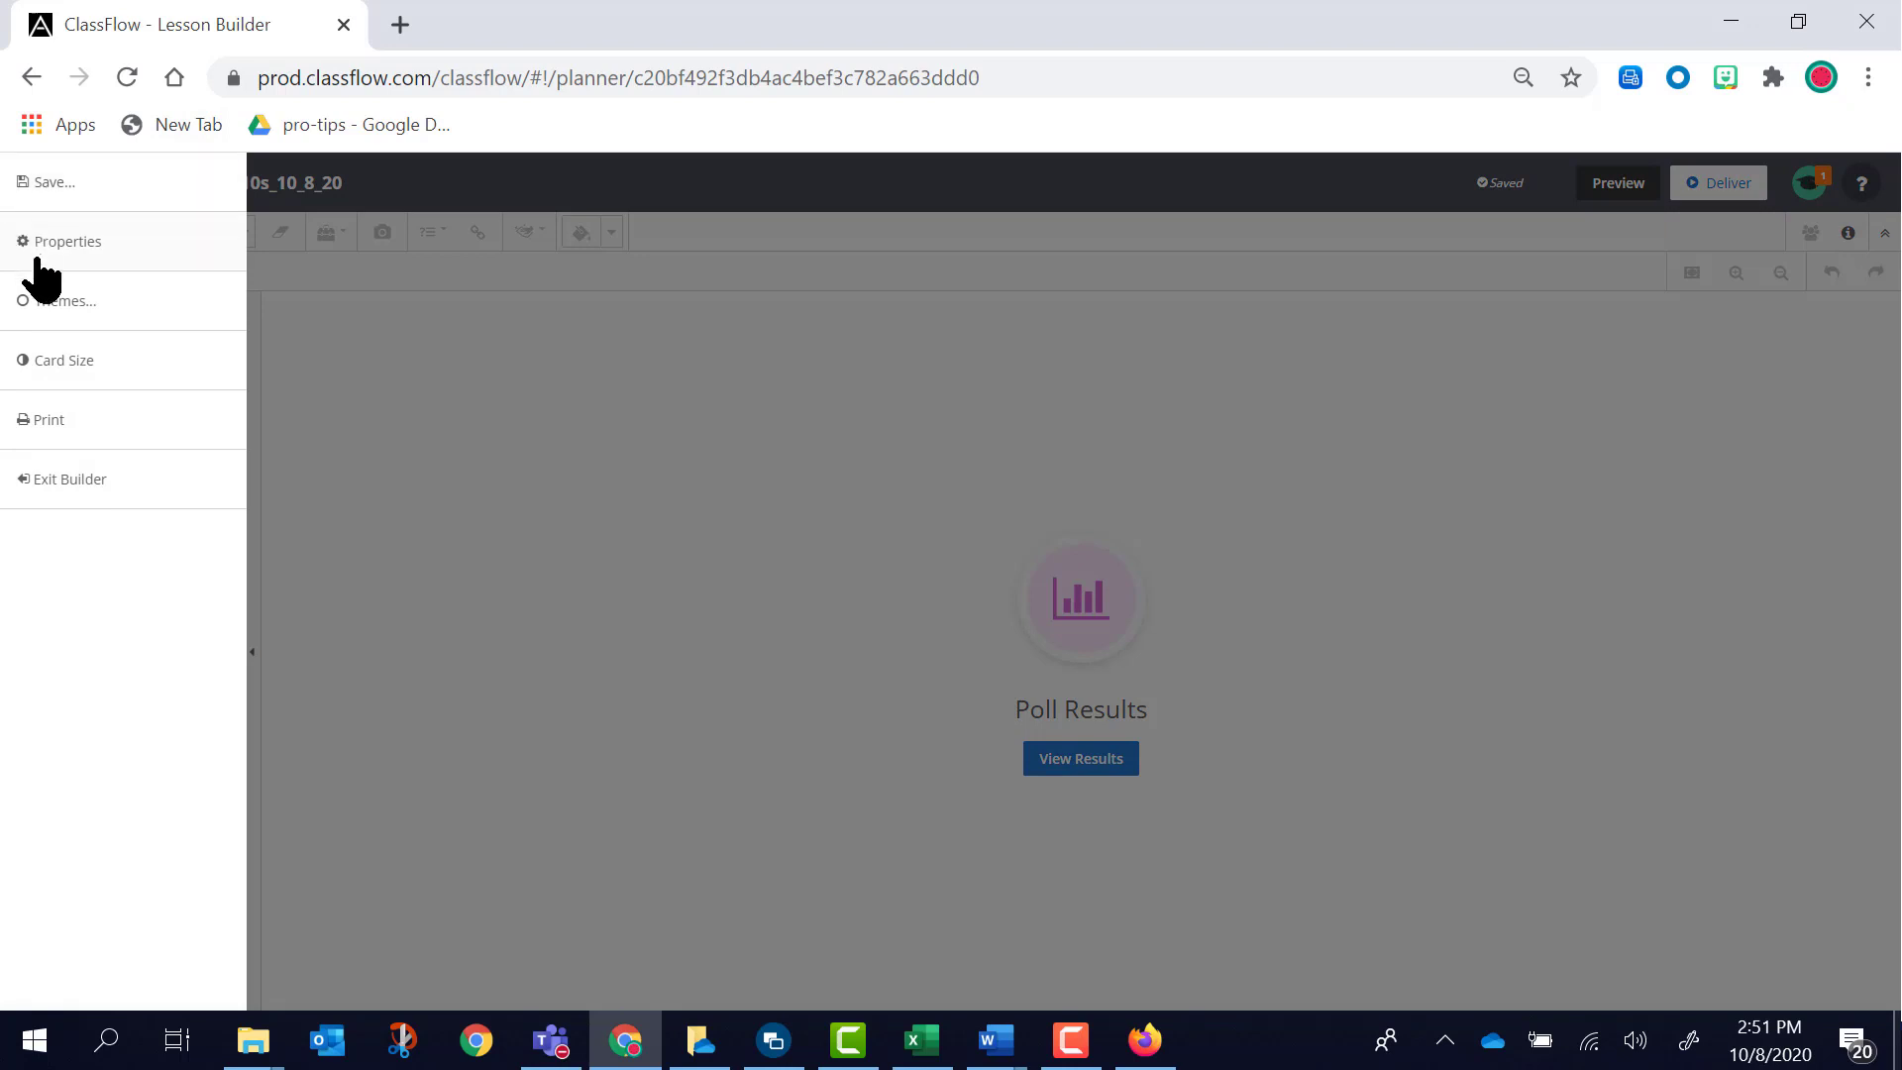
left_click(107, 501)
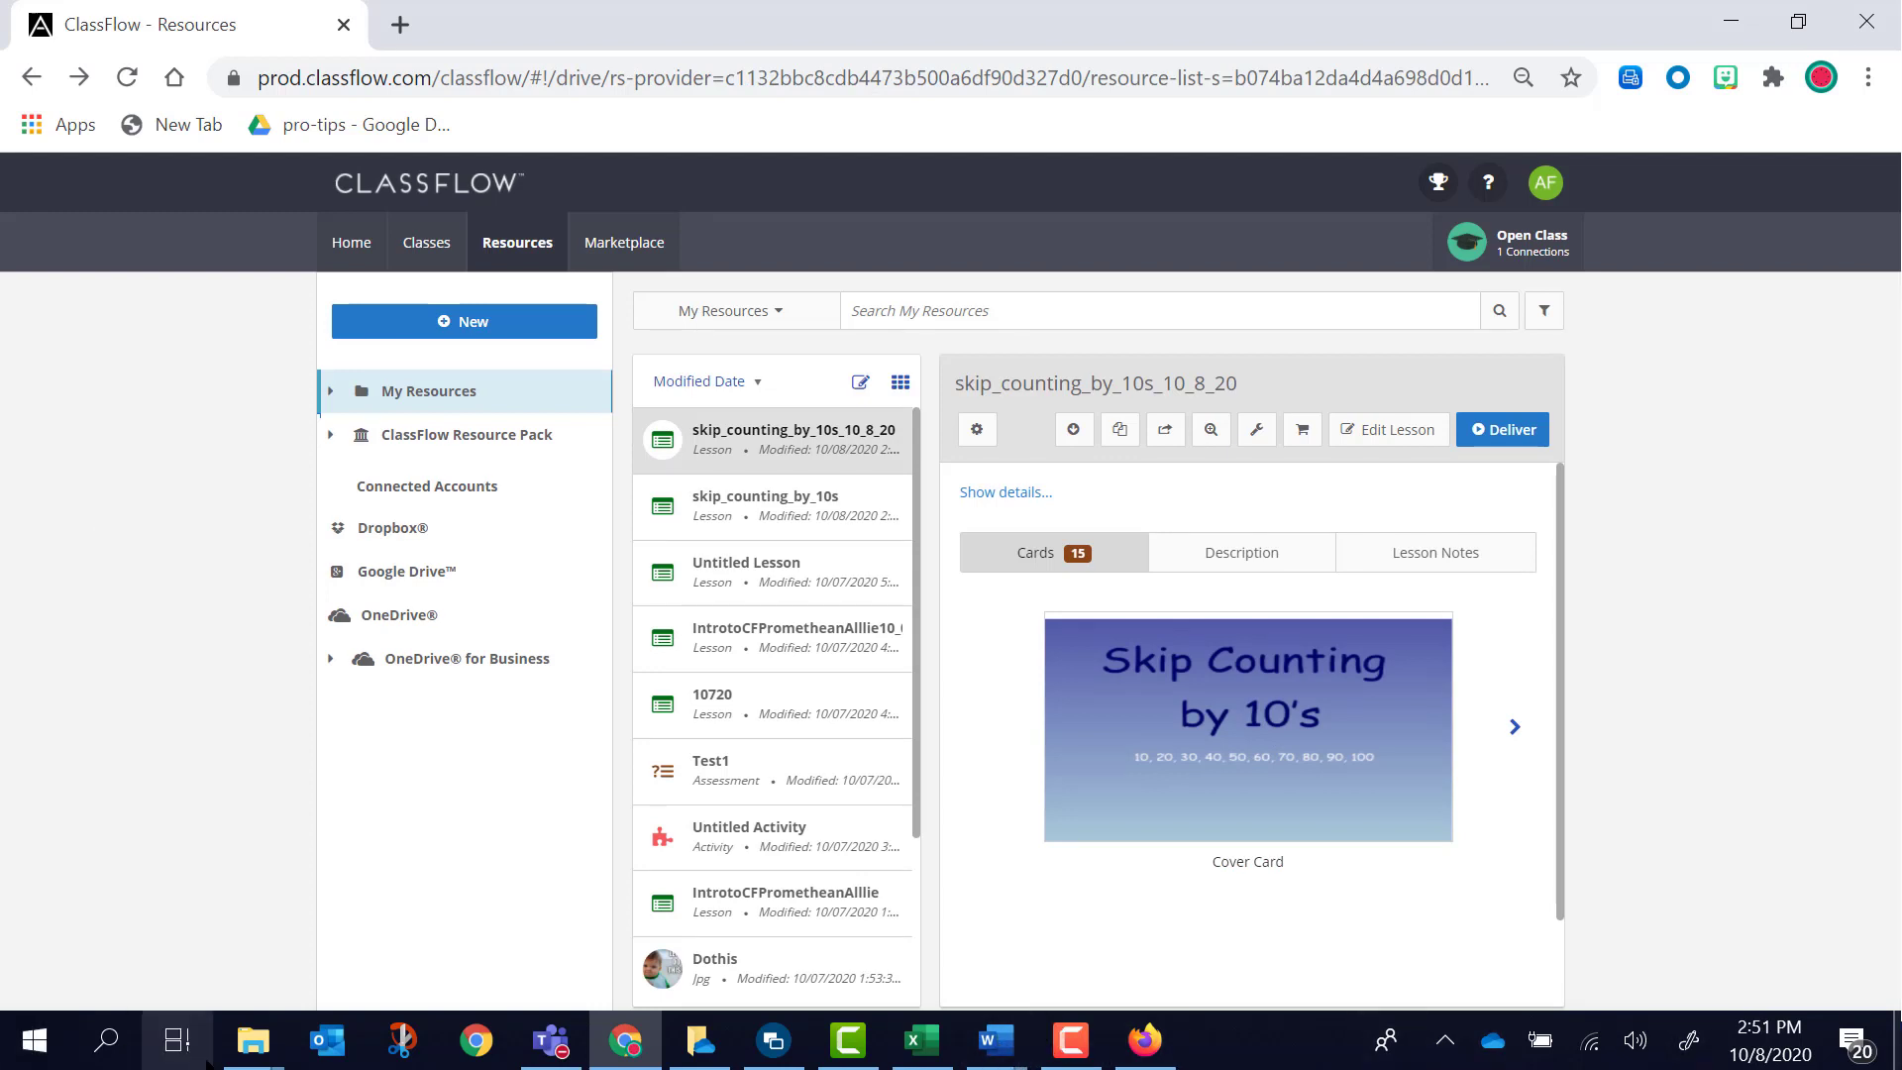
- Open the skip_counting_by_10s presentation from the OneDrive Desktop folder in PowerPoint and look through its slides
left_click(253, 1040)
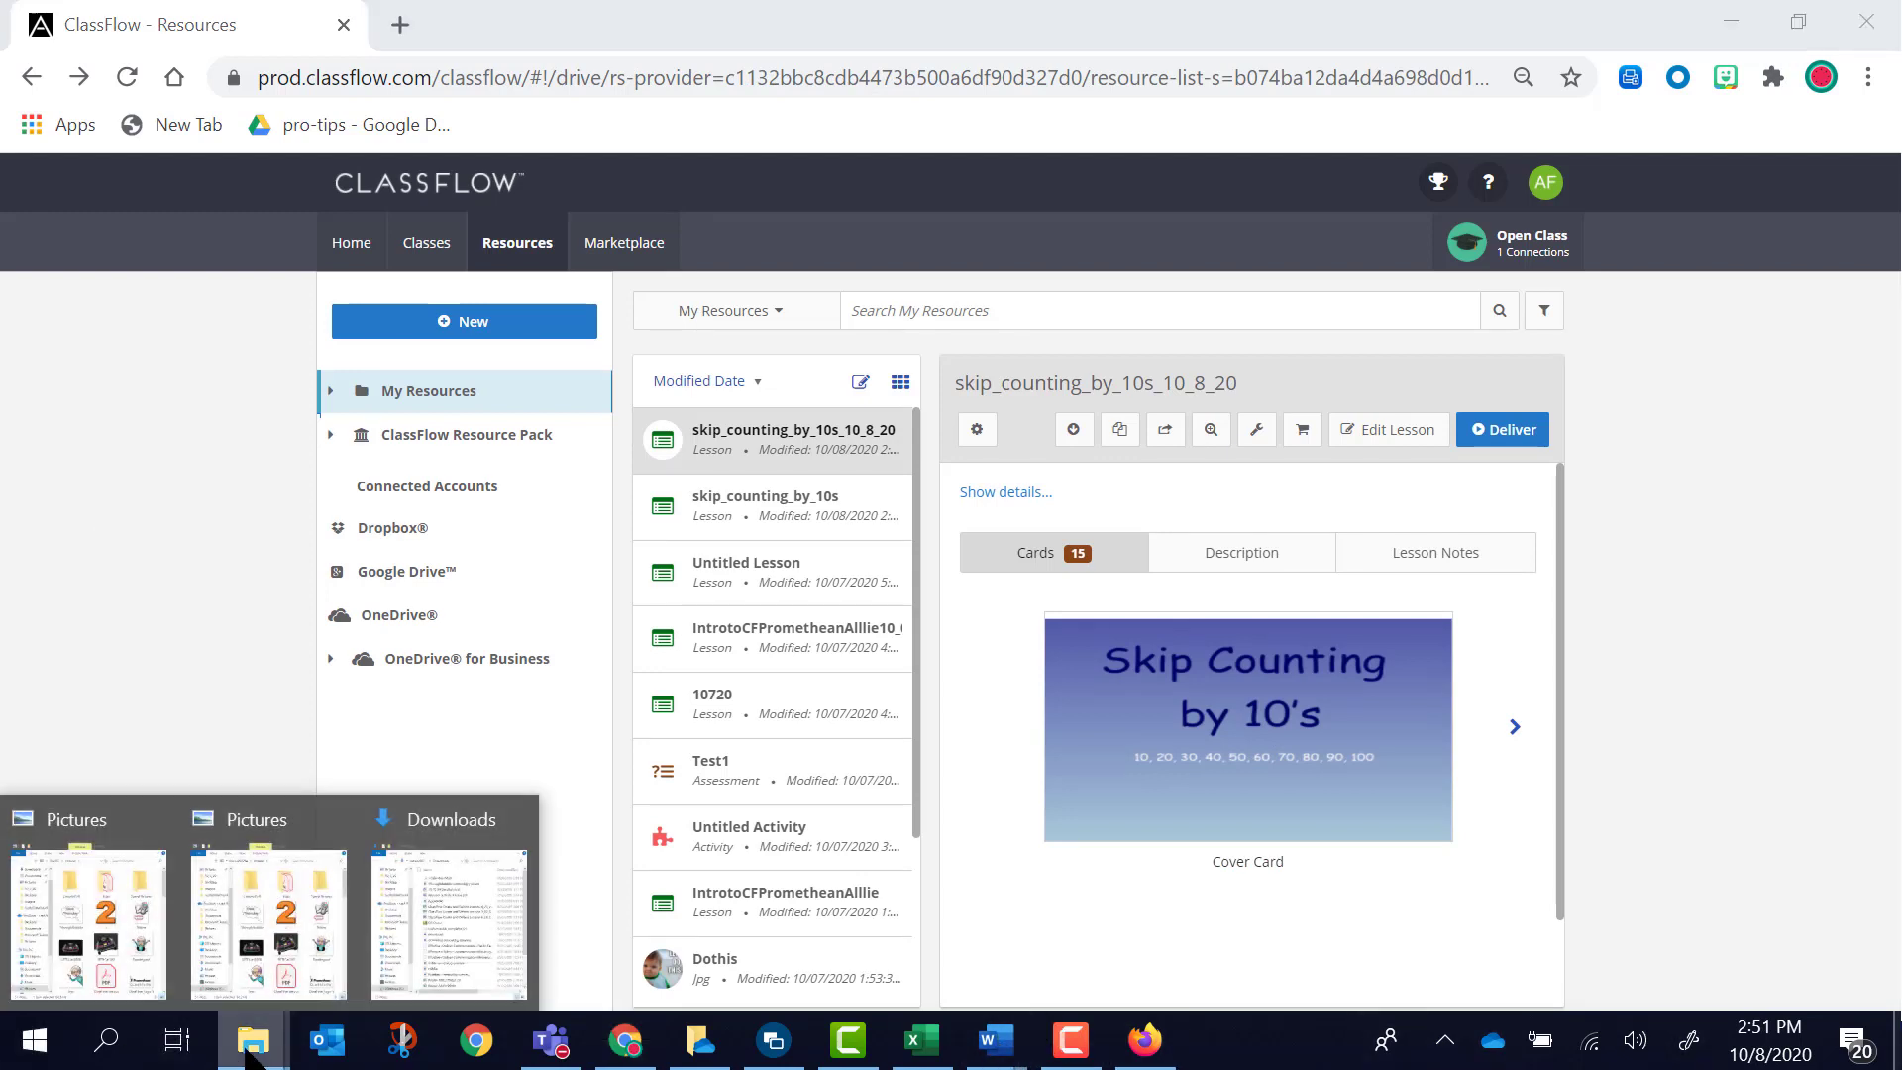
left_click(402, 925)
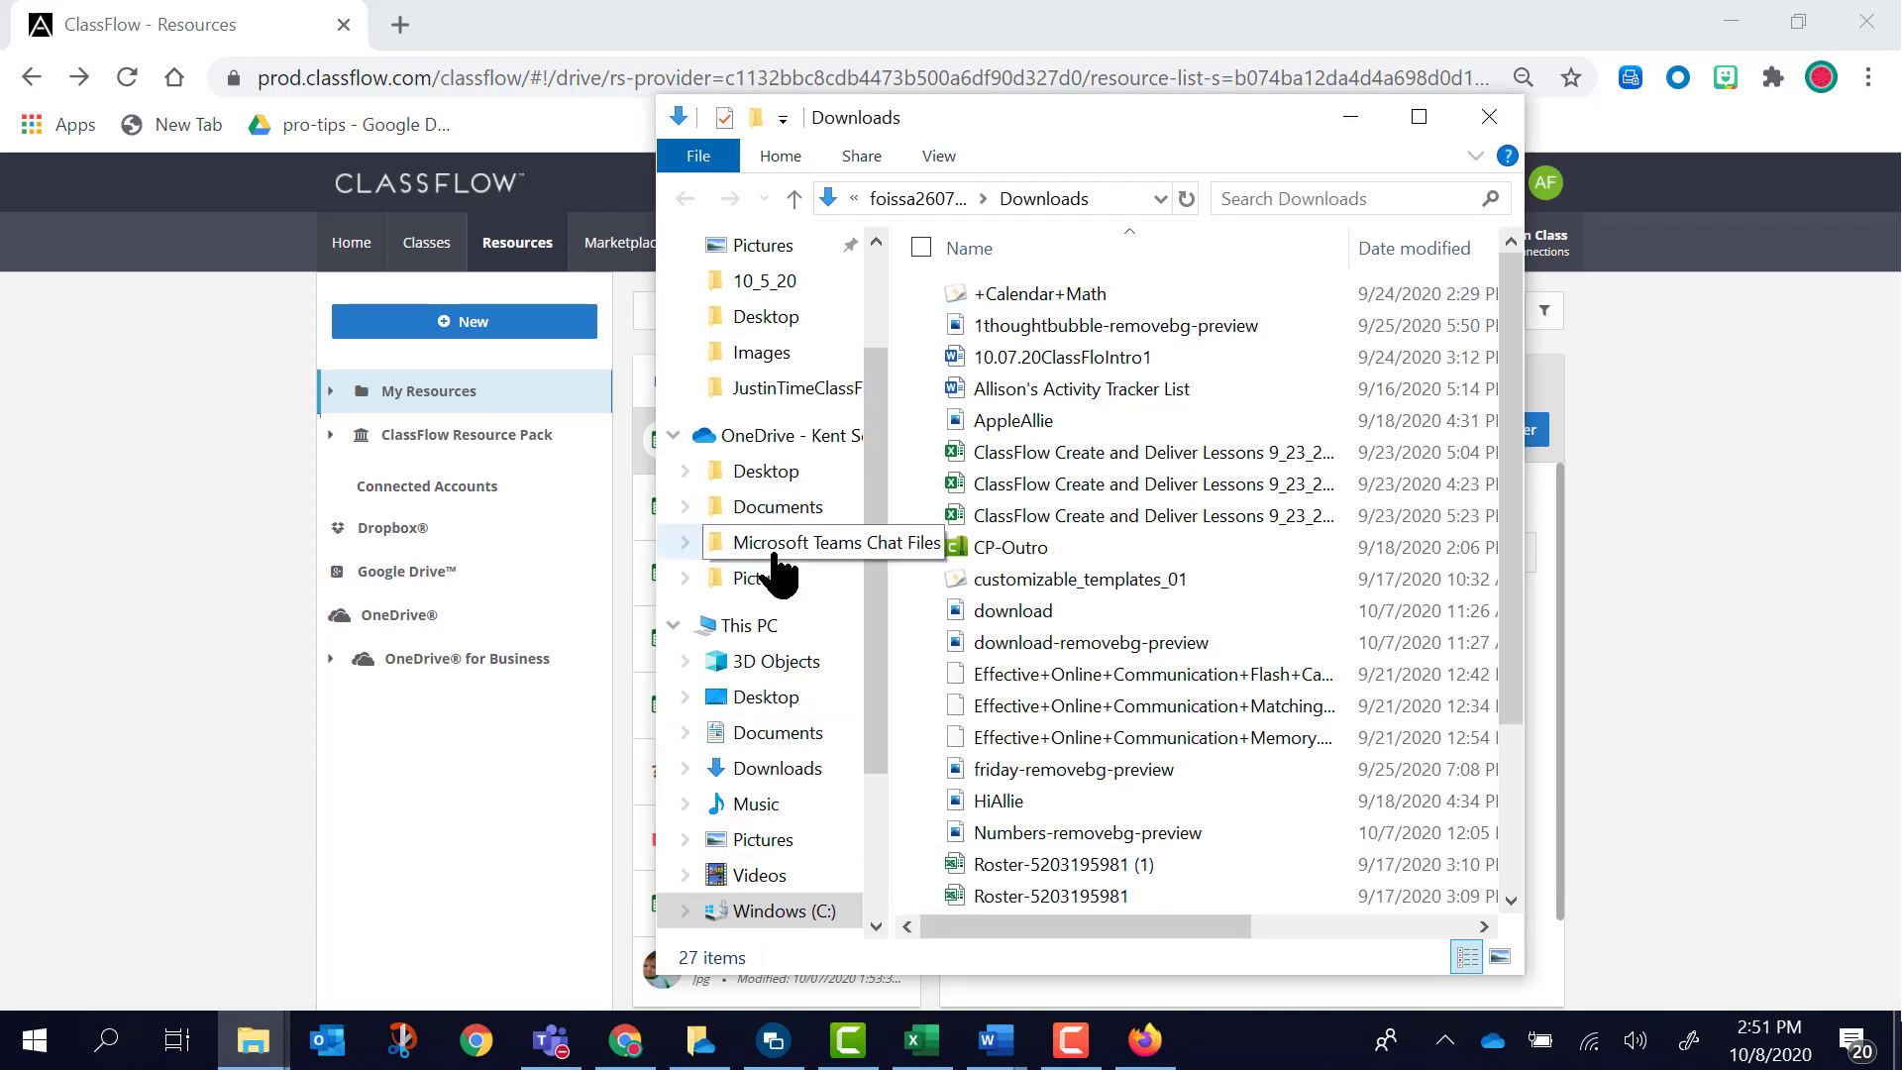
left_click(746, 483)
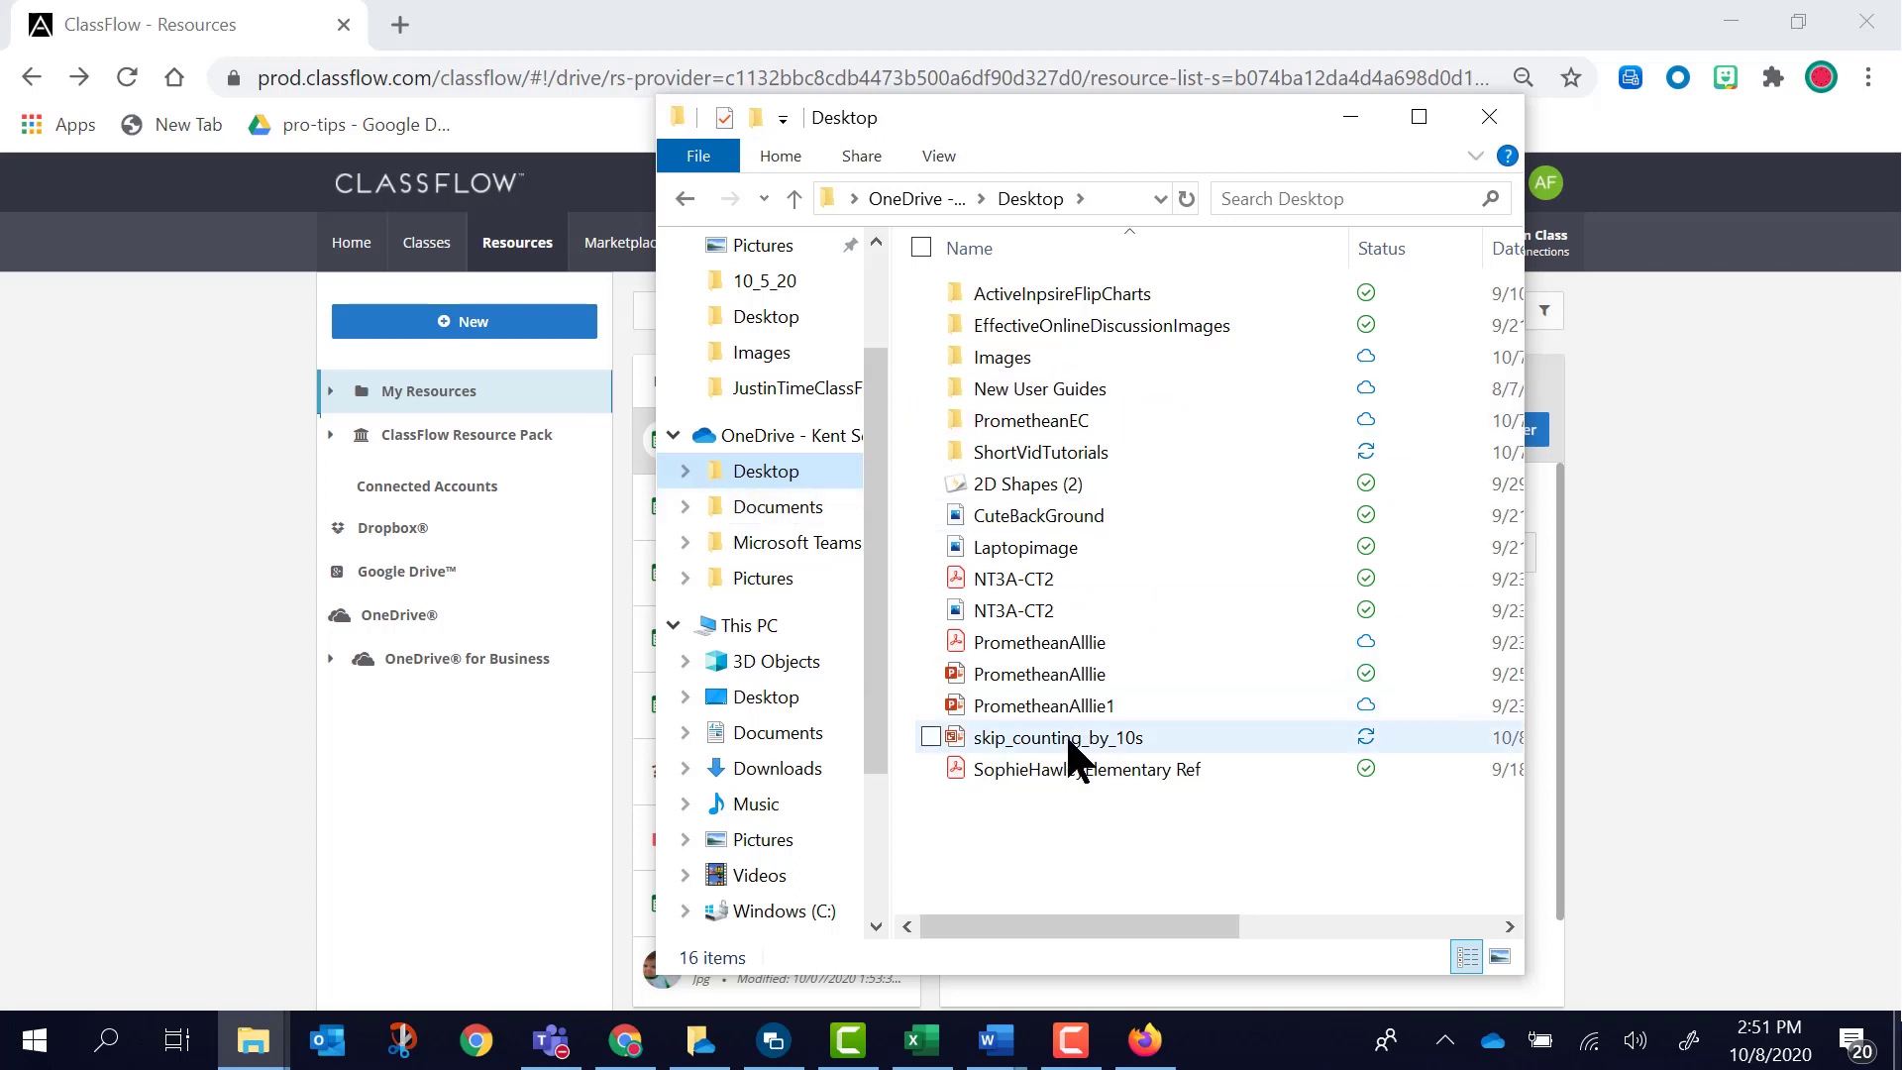
left_click(1077, 757)
double_click(1077, 758)
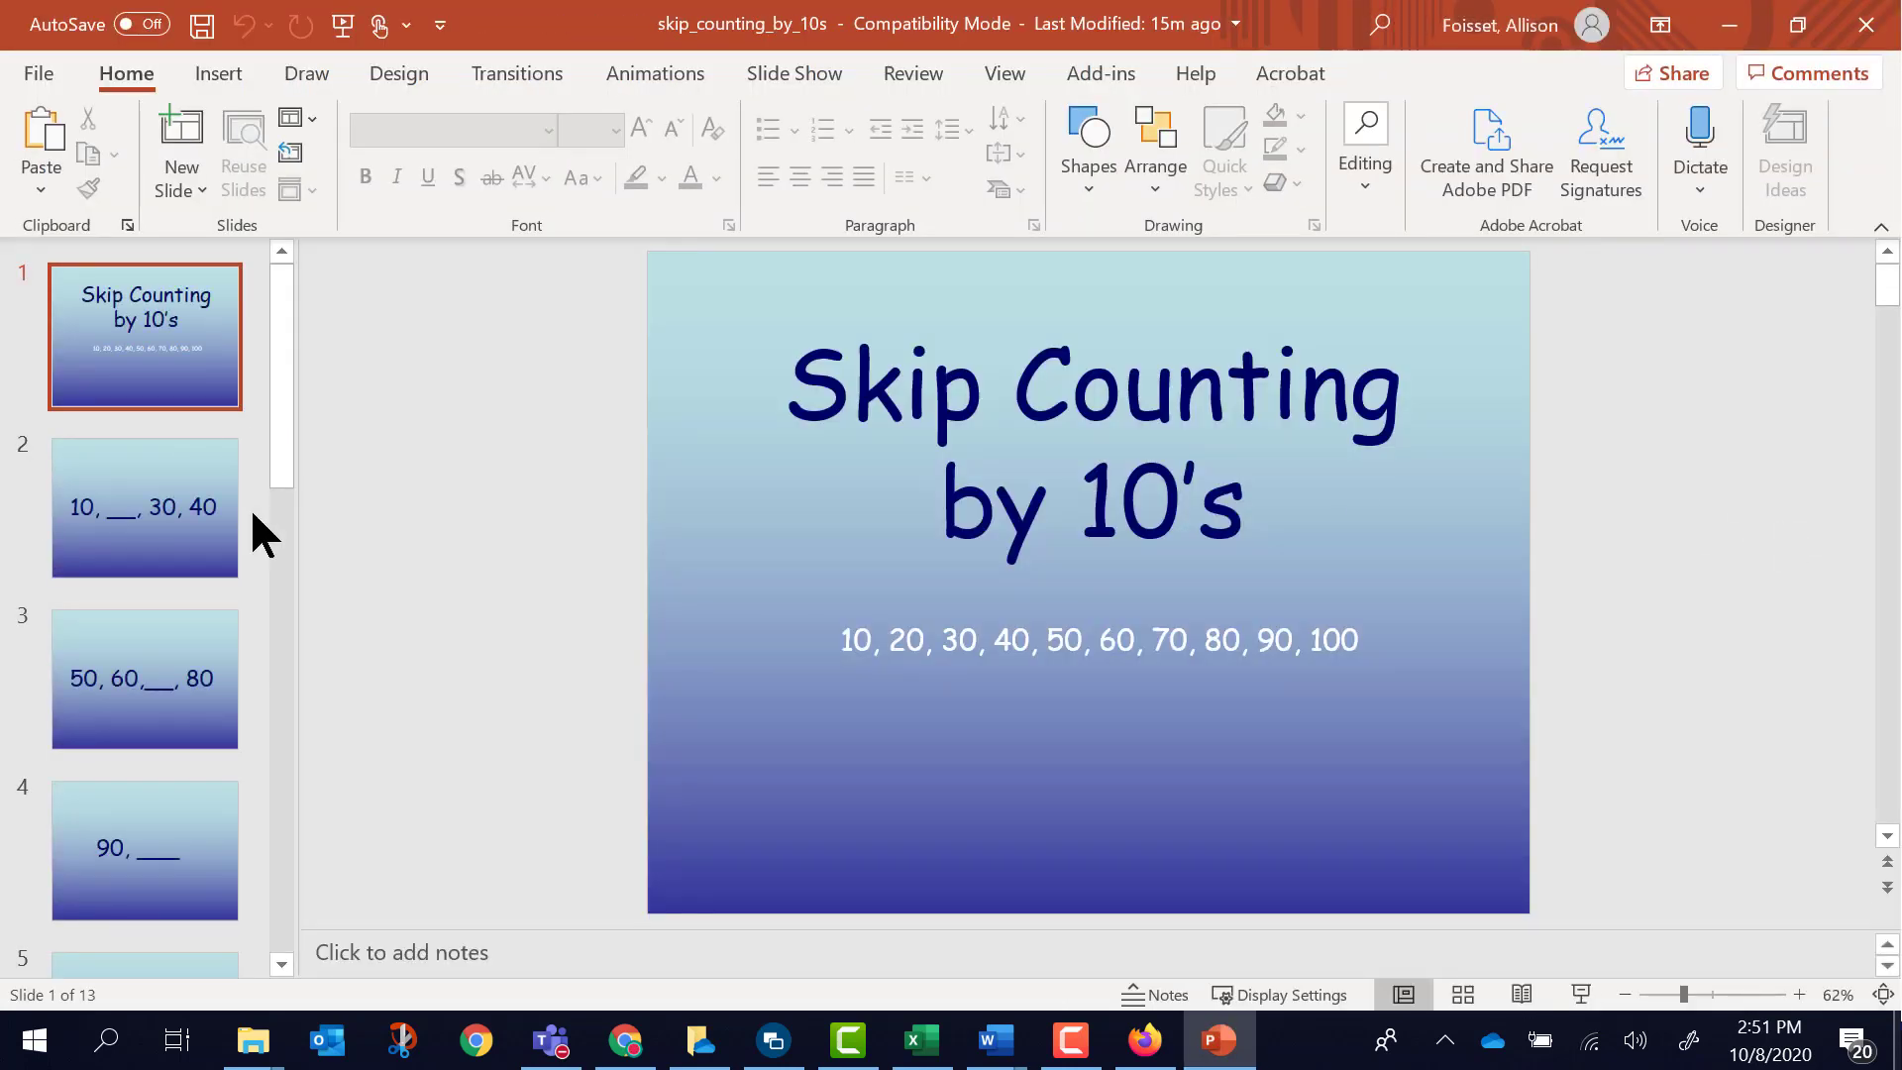
scroll(139, 574, "down", 5)
scroll(191, 744, "down", 6)
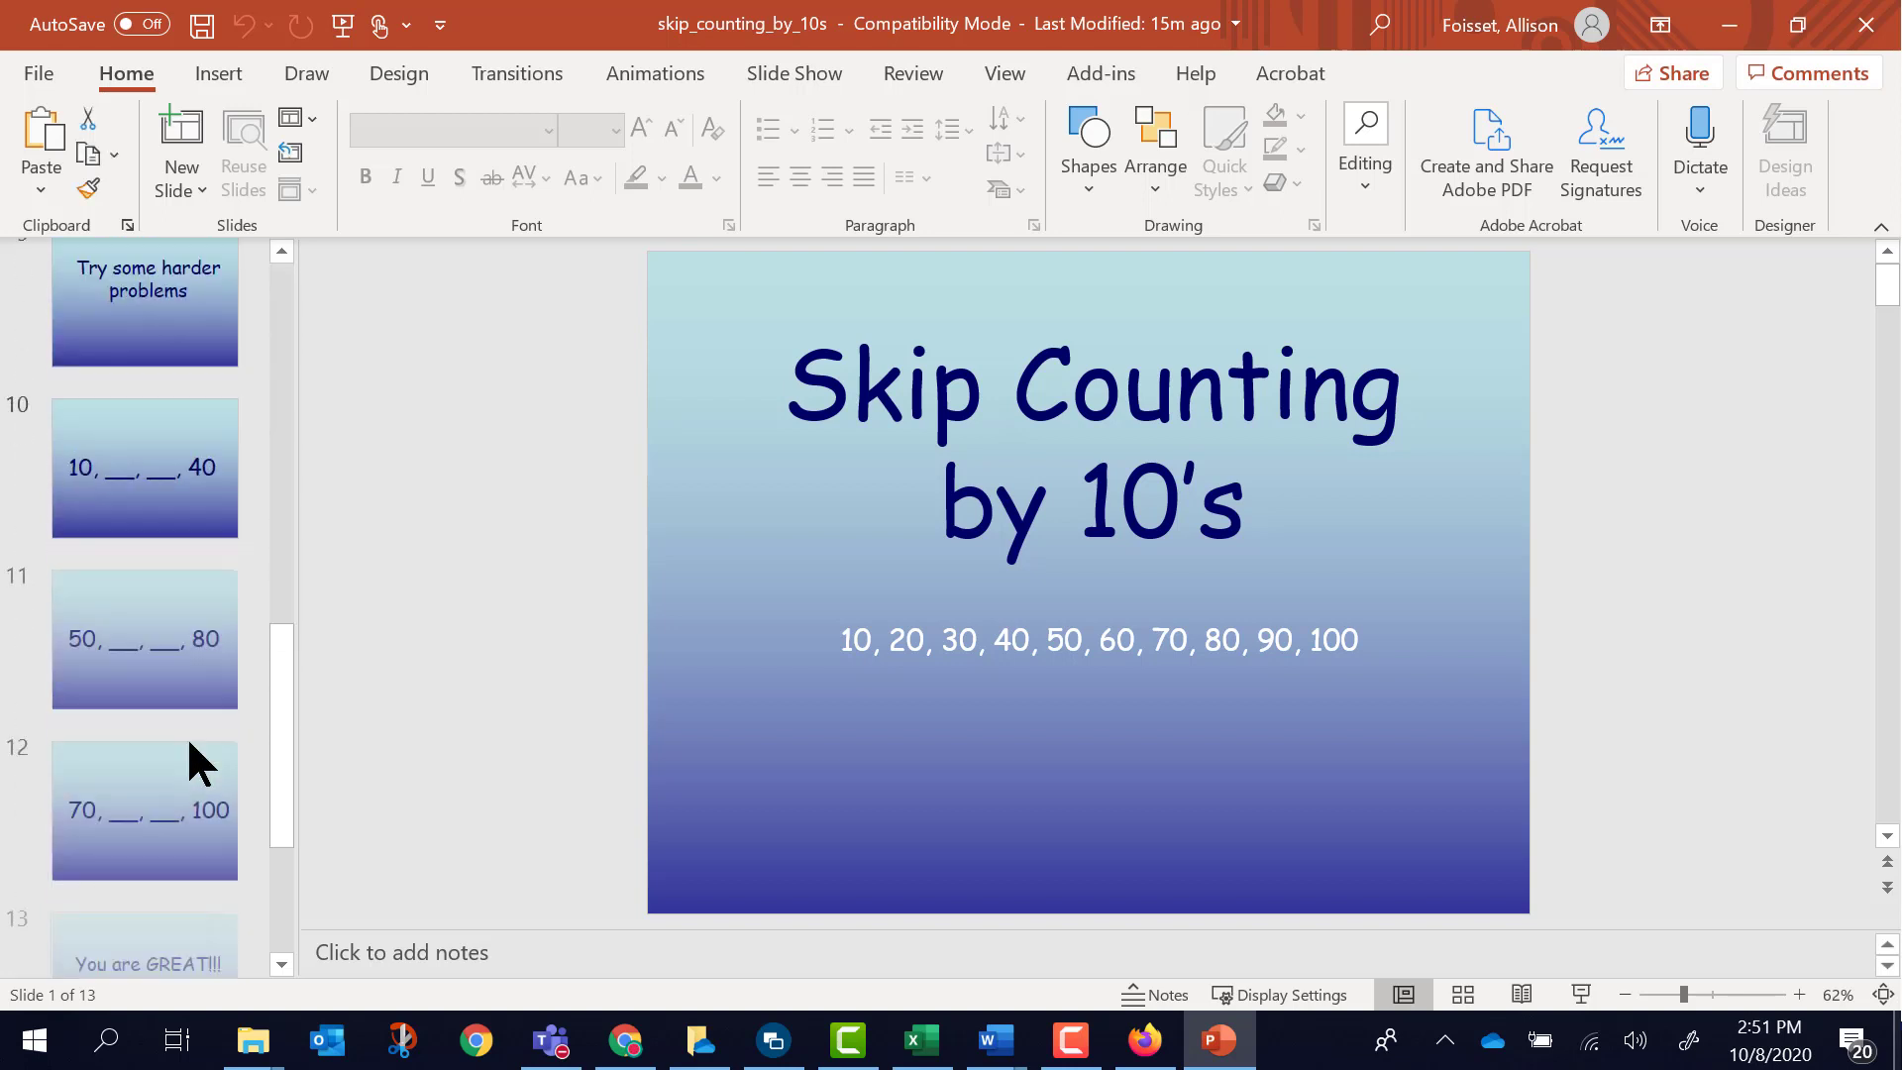
- Save the presentation as an Adobe PDF named skip_counting_by_10s in the OneDrive Desktop folder, and look through its pages to the end
left_click(39, 74)
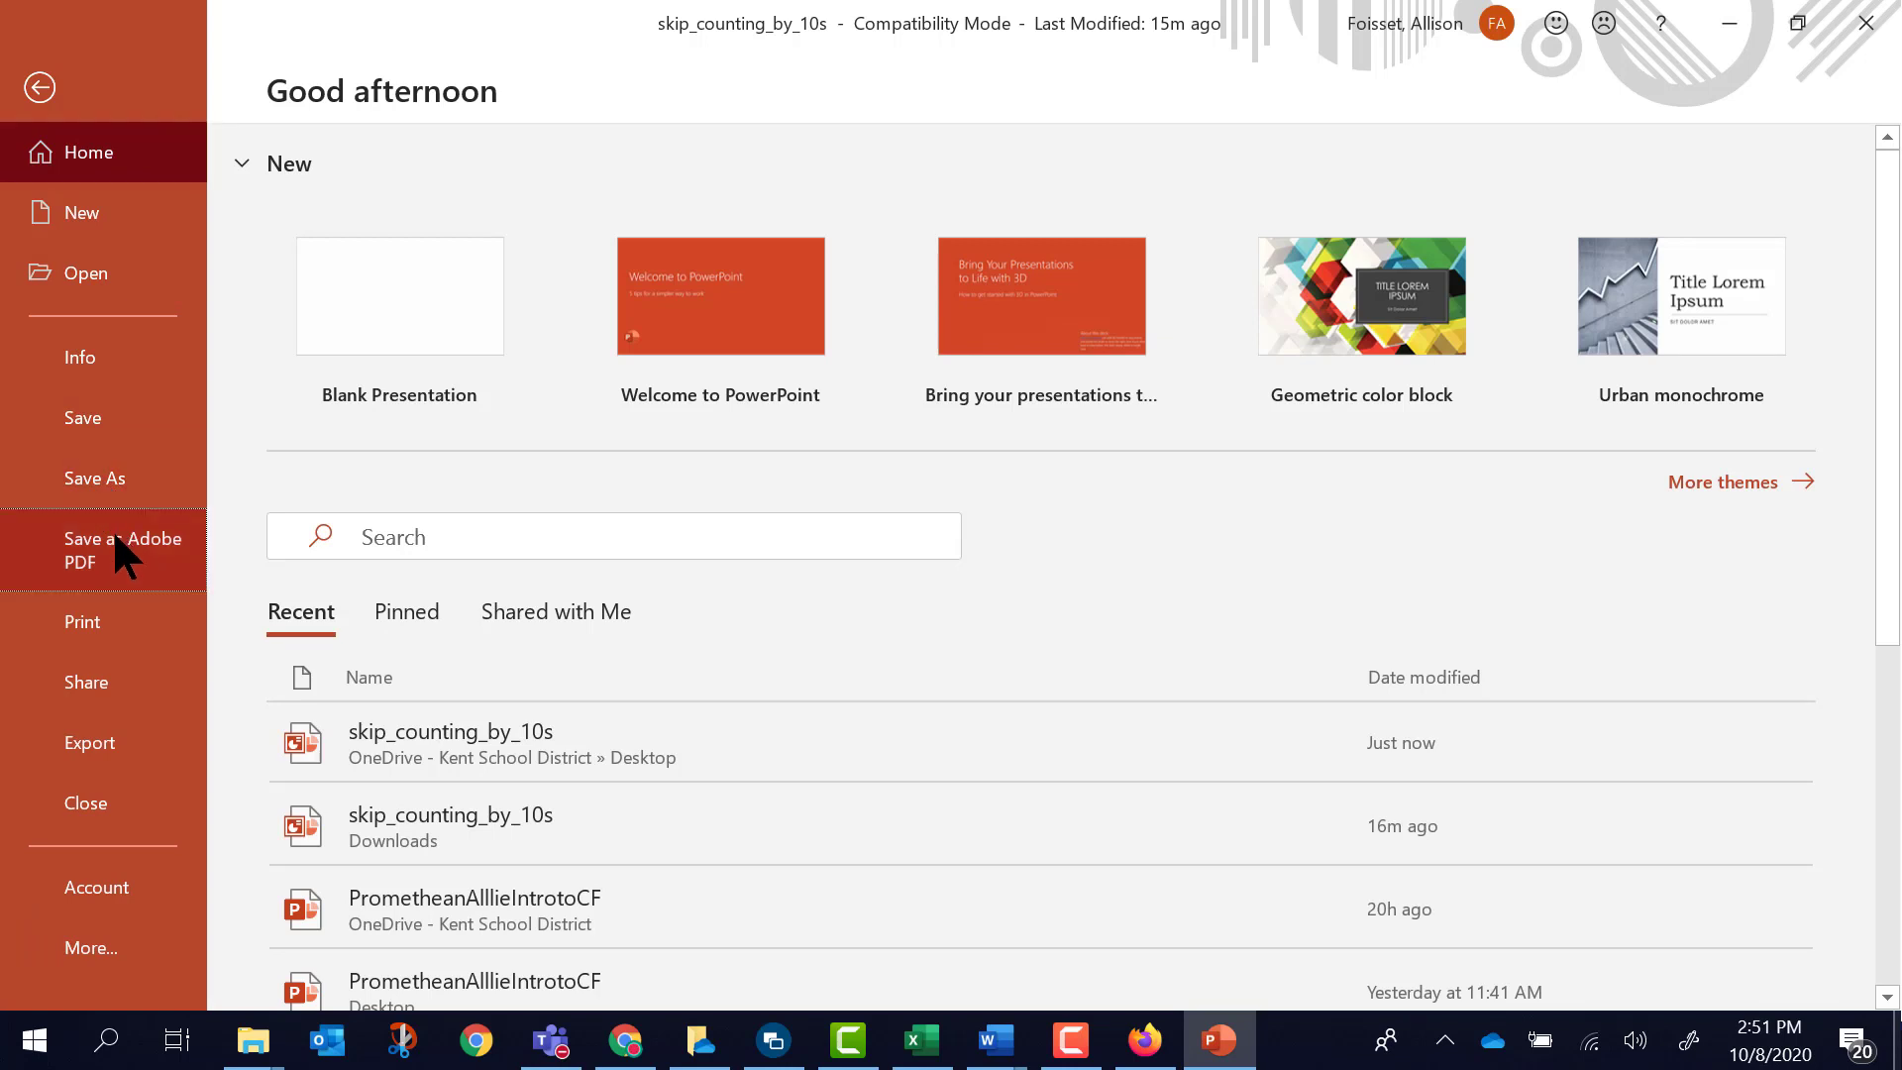
left_click(116, 538)
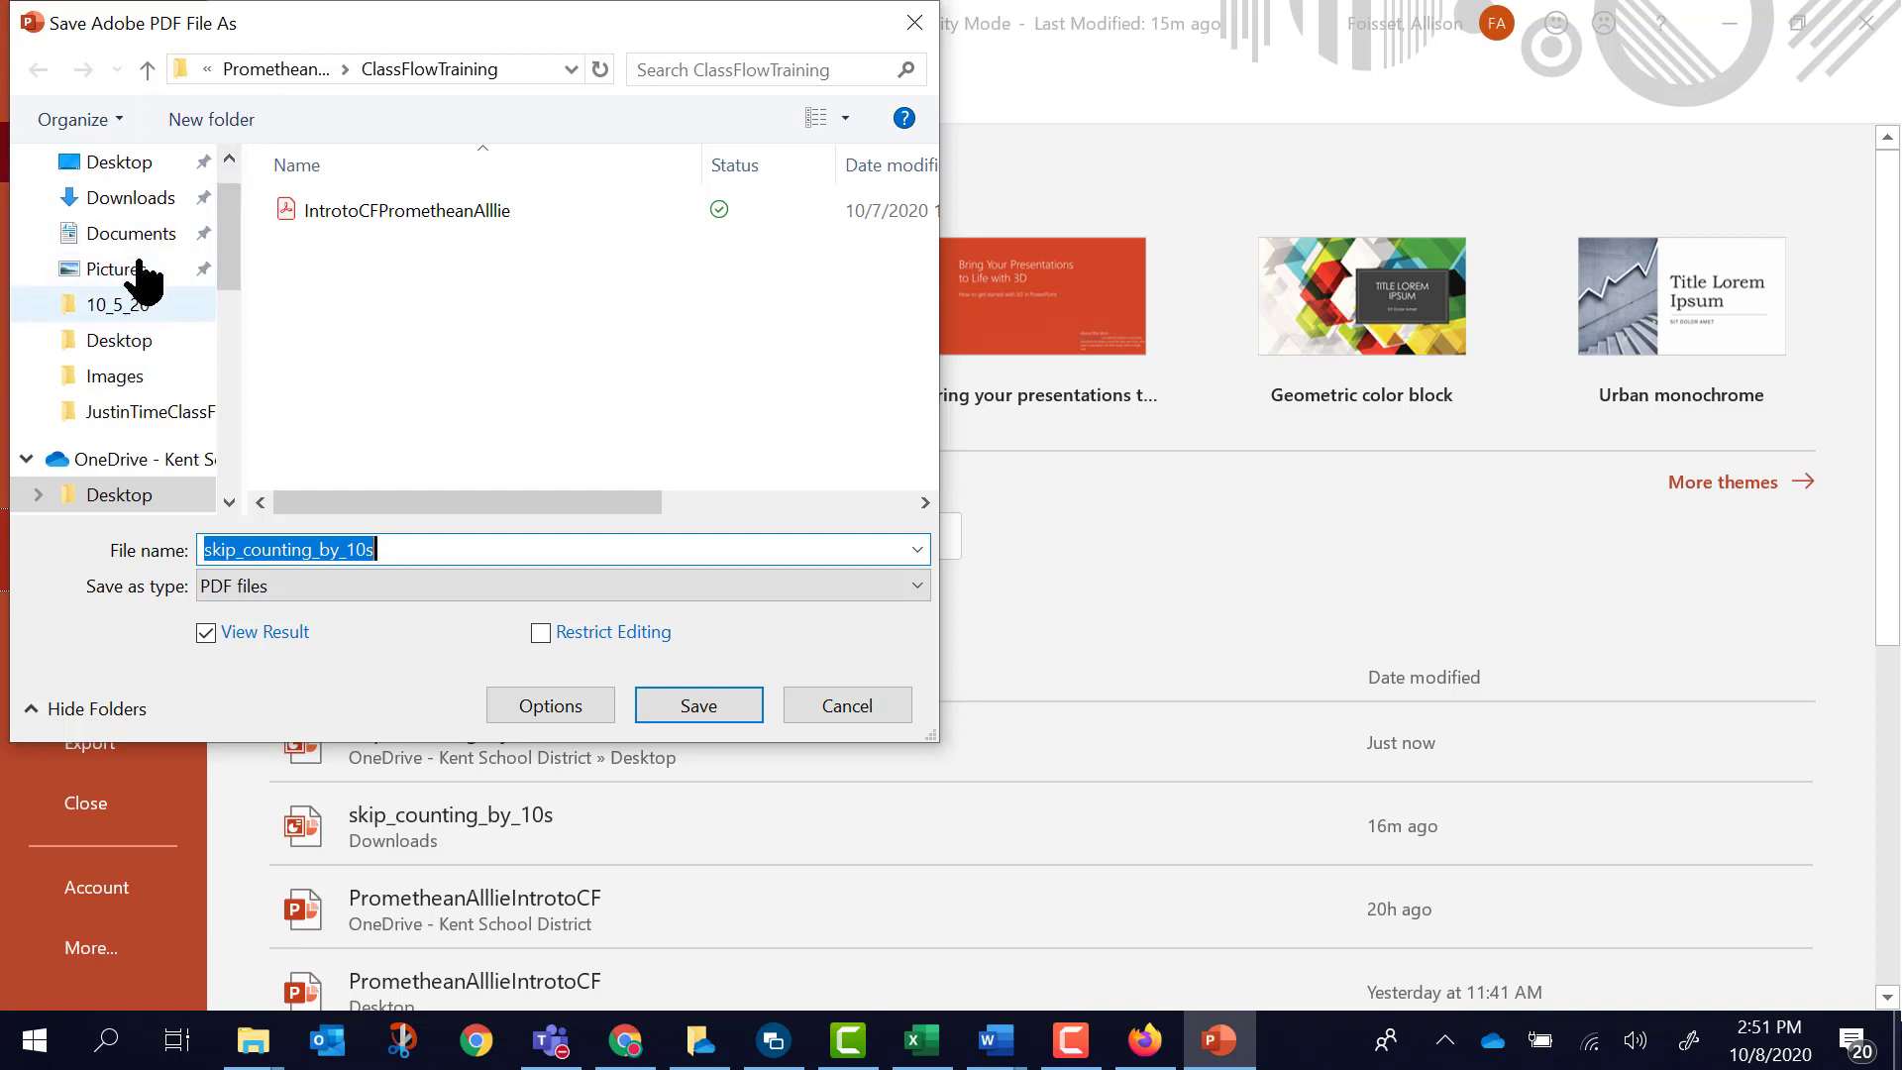
scroll(124, 297, "up", 1)
left_click(107, 226)
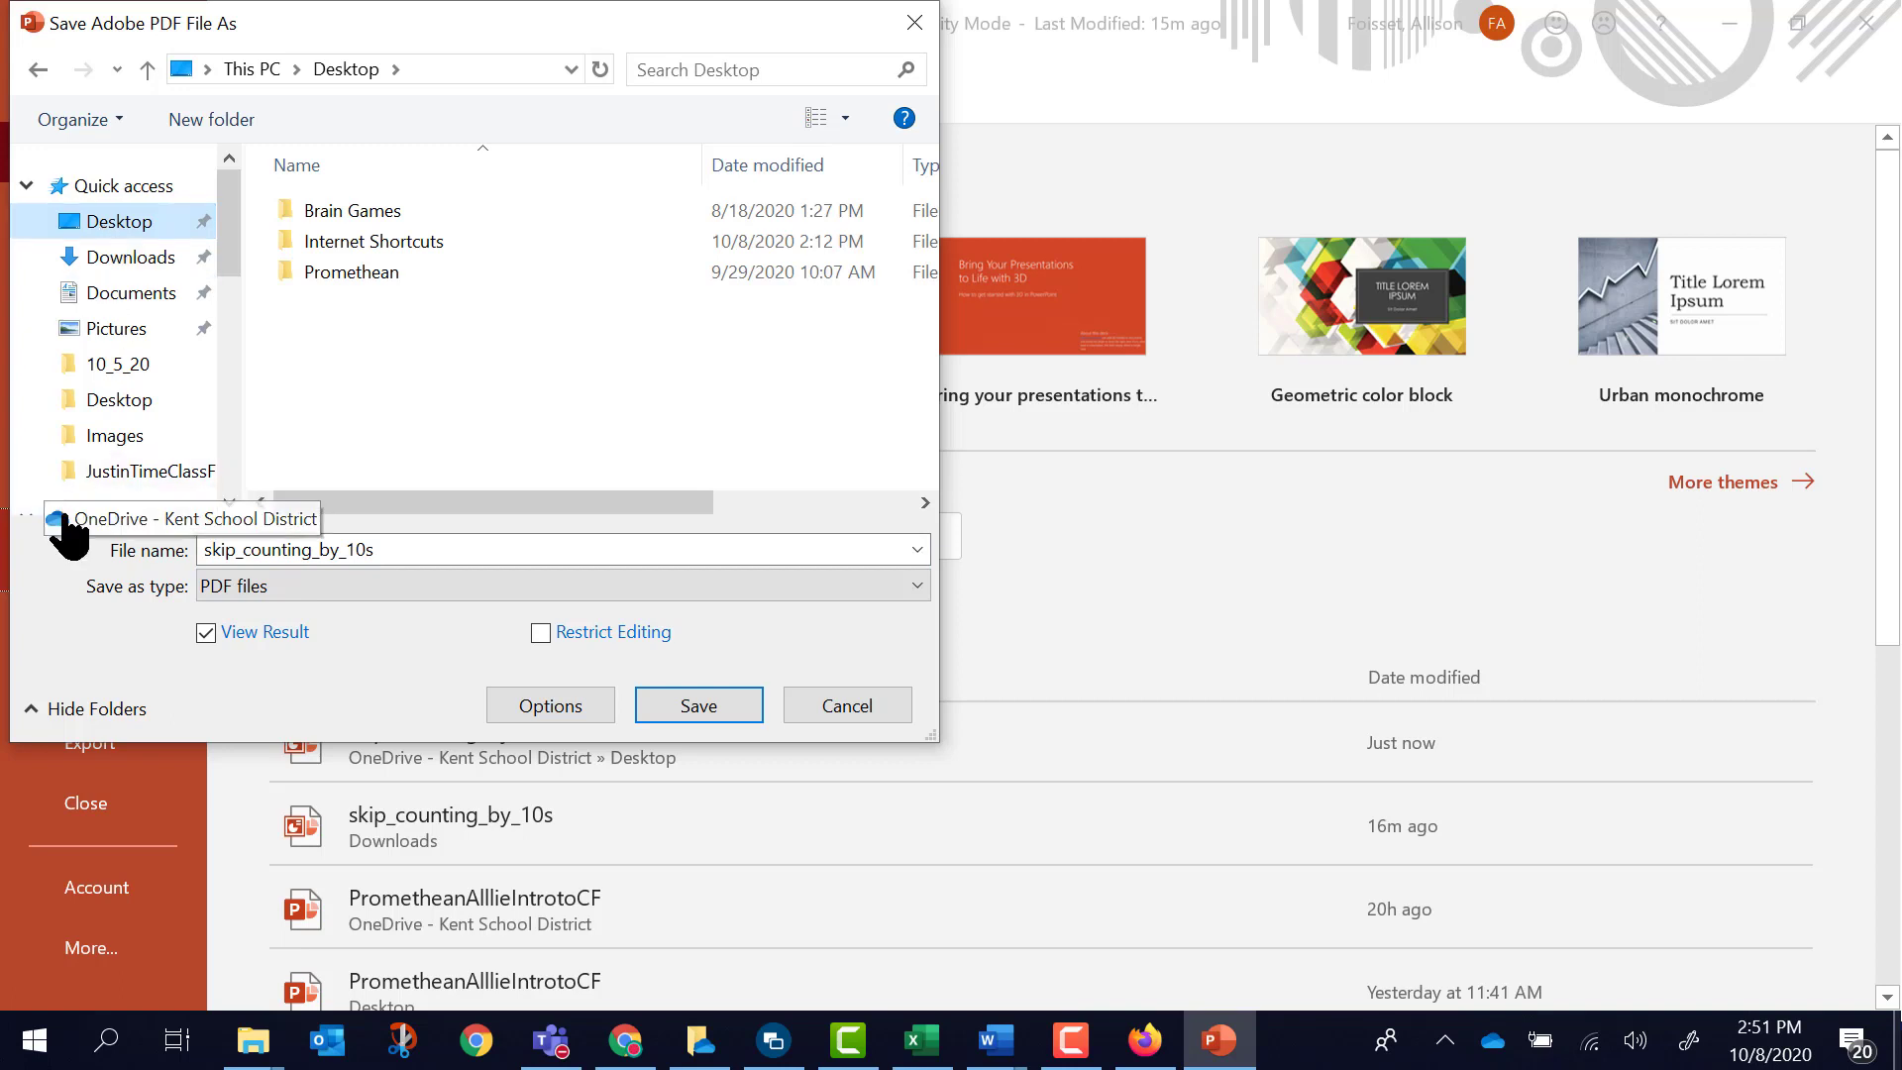
scroll(119, 456, "down", 2)
left_click(102, 424)
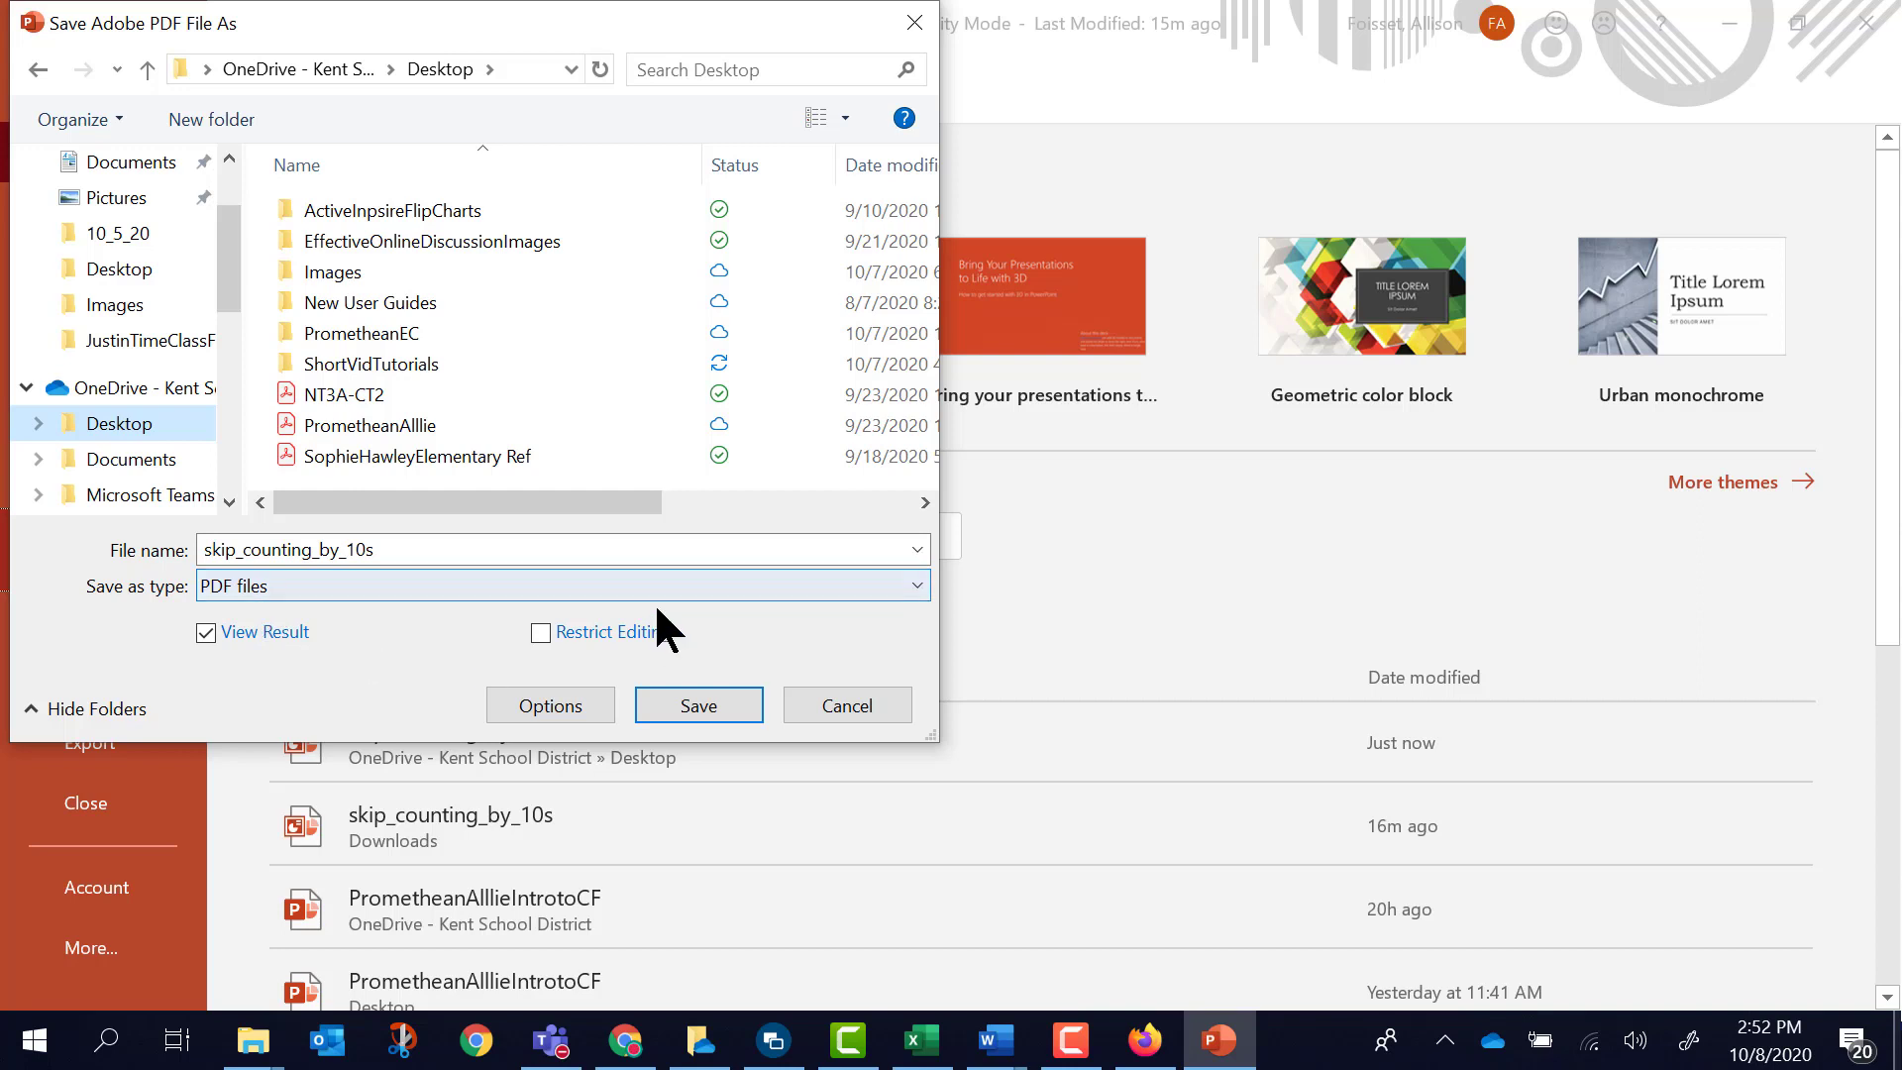
left_click(703, 702)
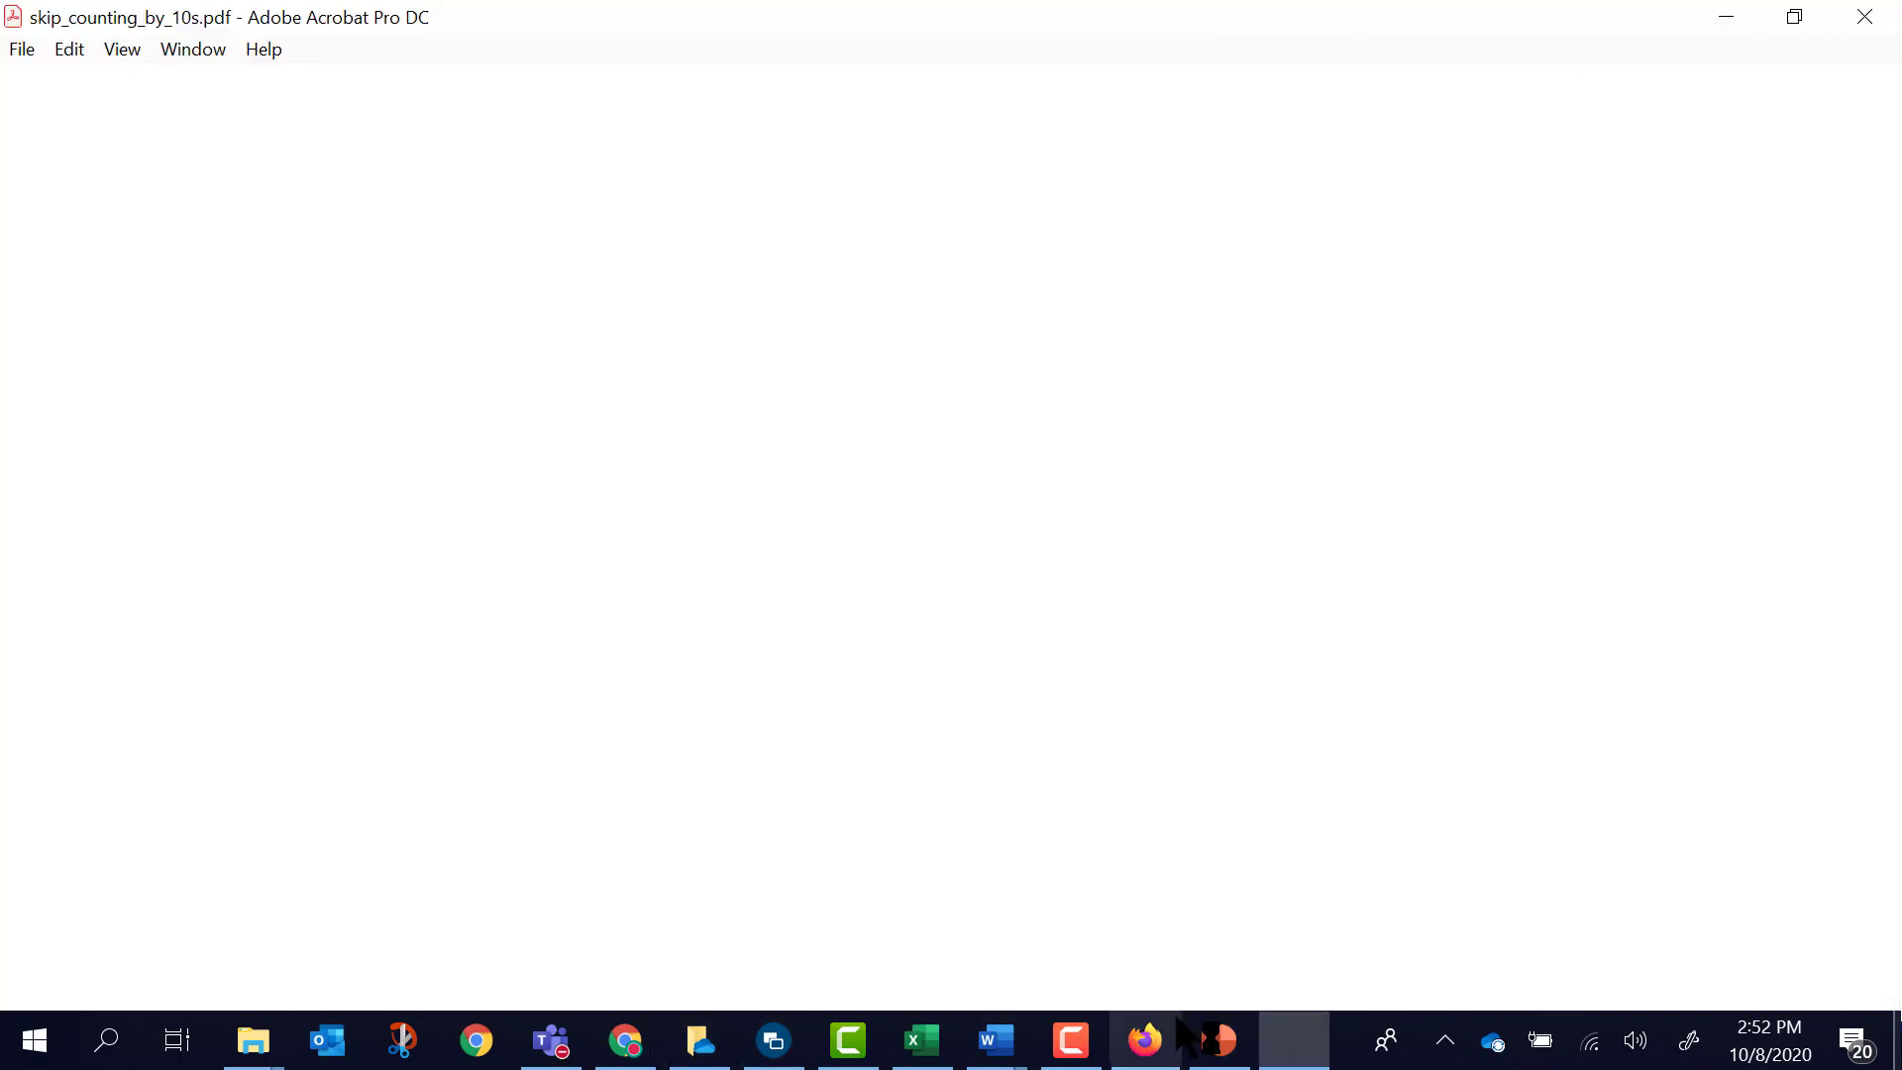
scroll(1443, 492, "down", 3)
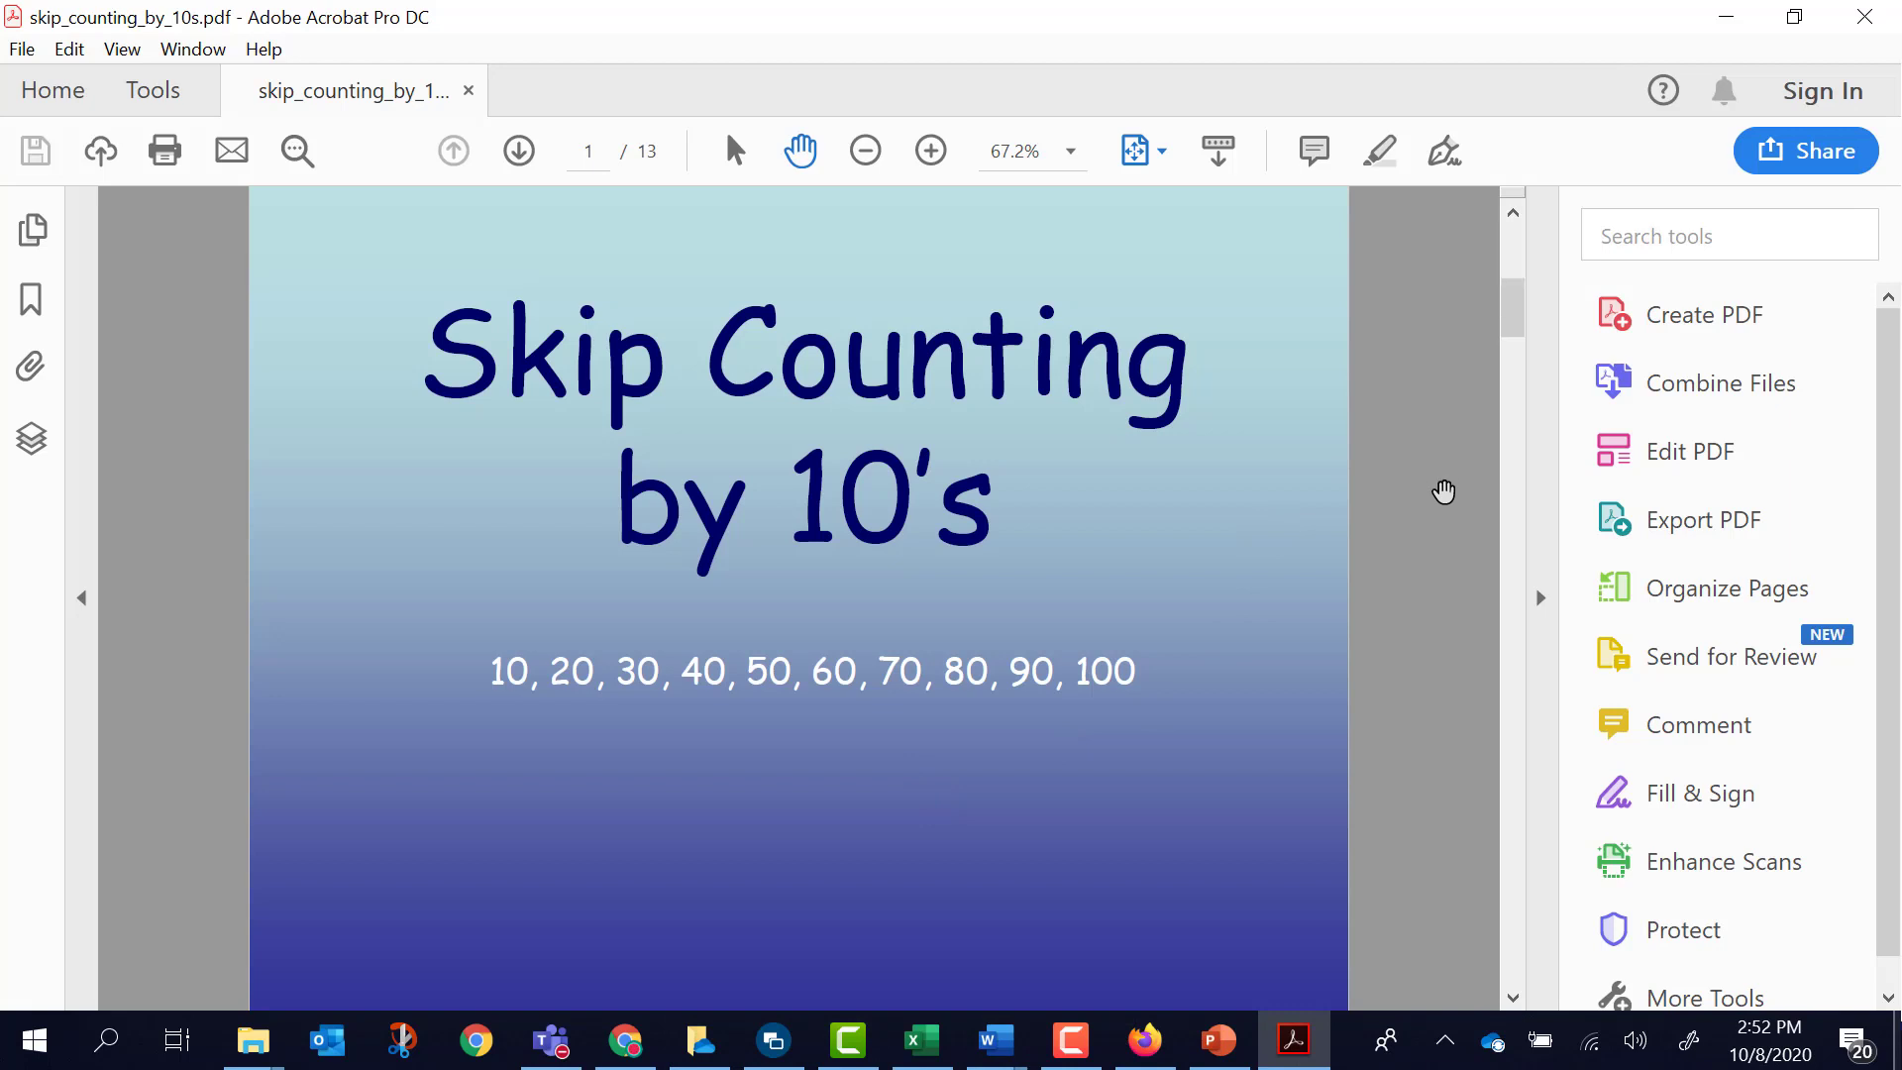
scroll(1427, 543, "down", 9)
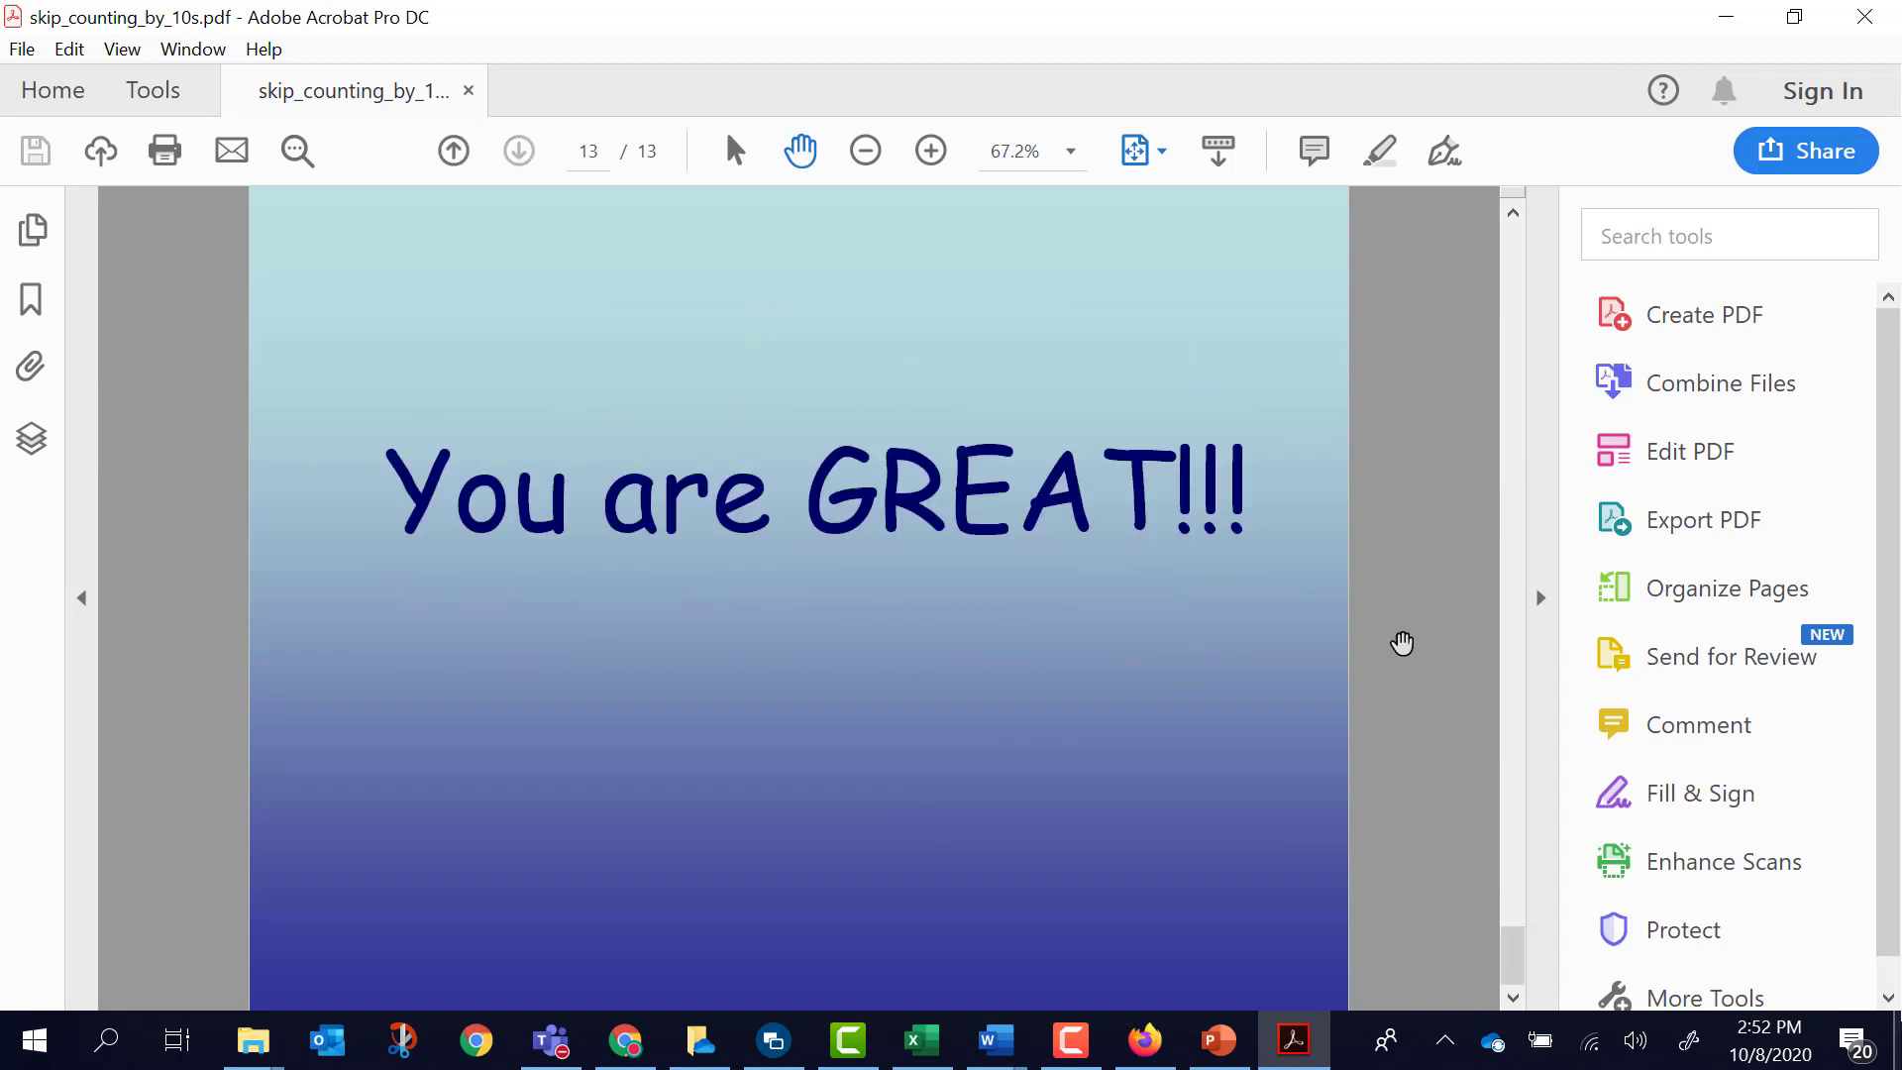
- Switch to ClassFlow in Chrome, upload skip_counting_by_10s.pdf from the OneDrive Desktop folder and convert it to a lesson
scroll(1403, 646, "up", 12)
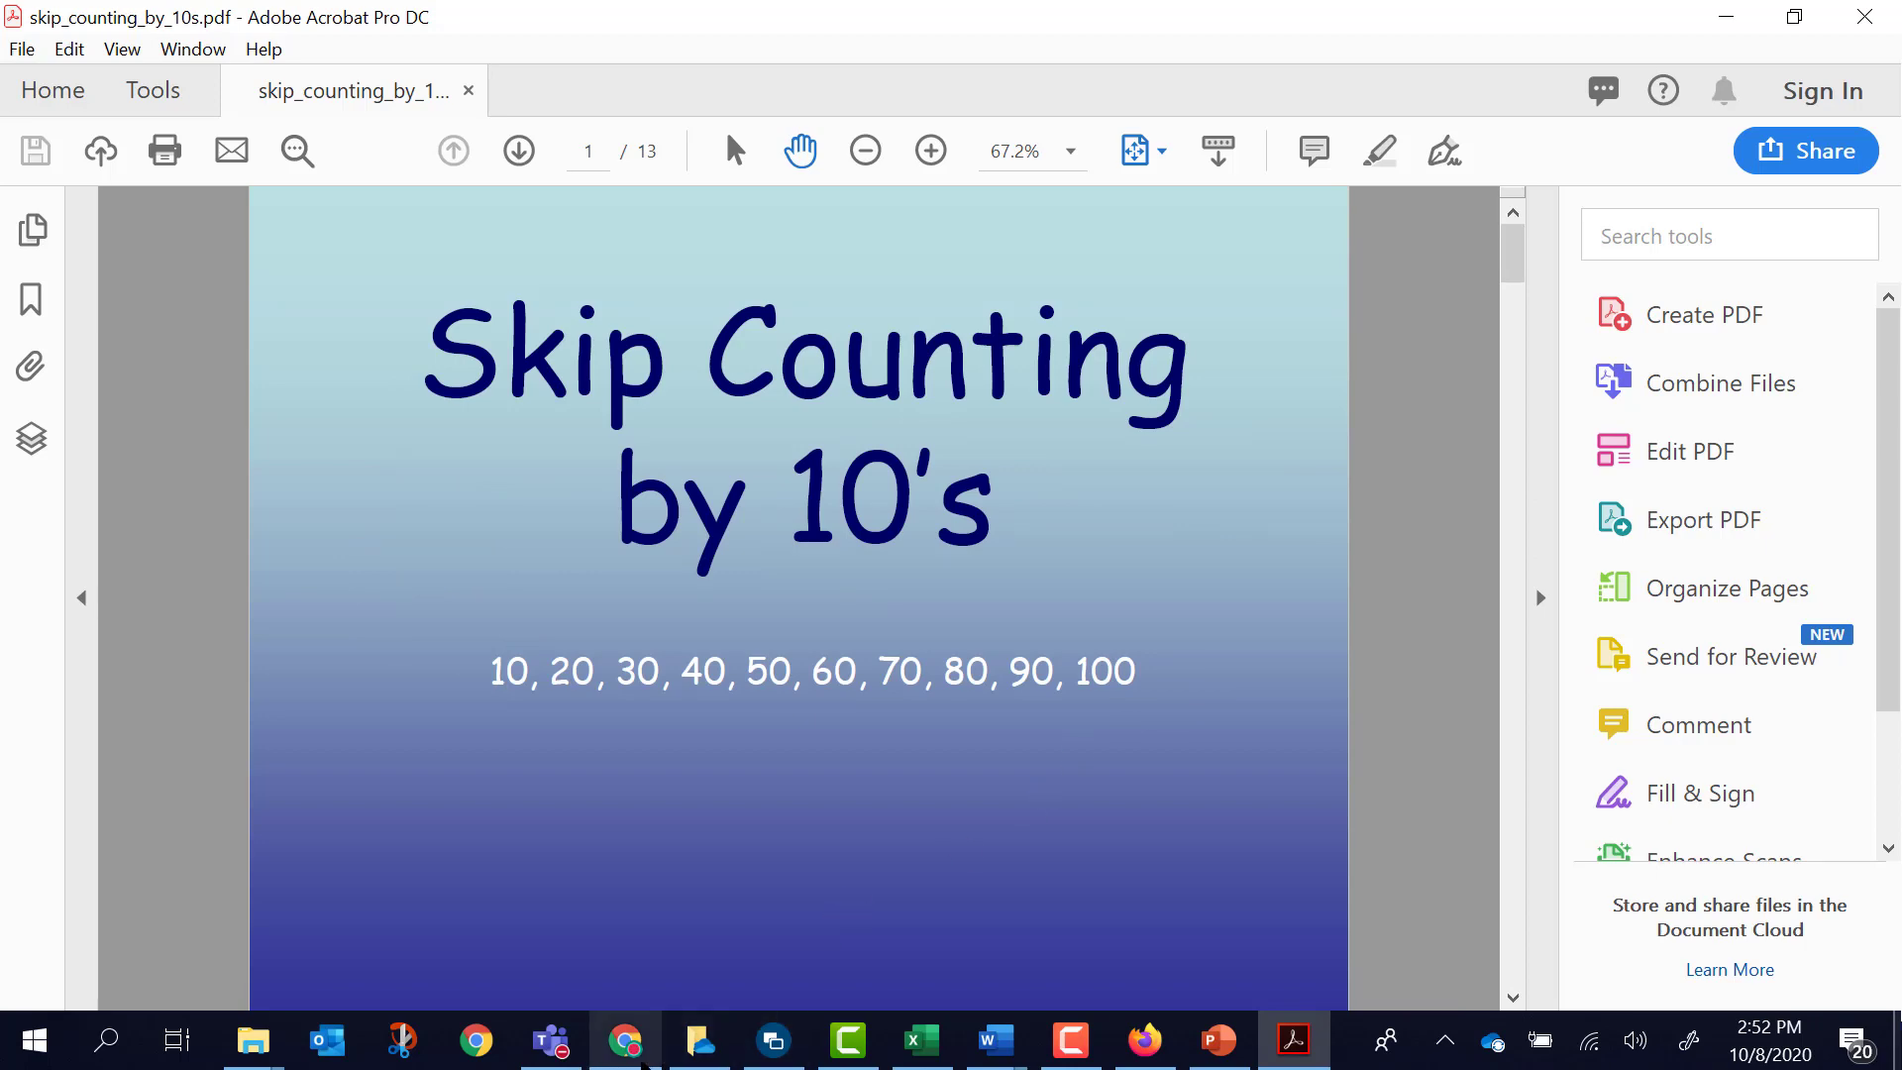
left_click(634, 1052)
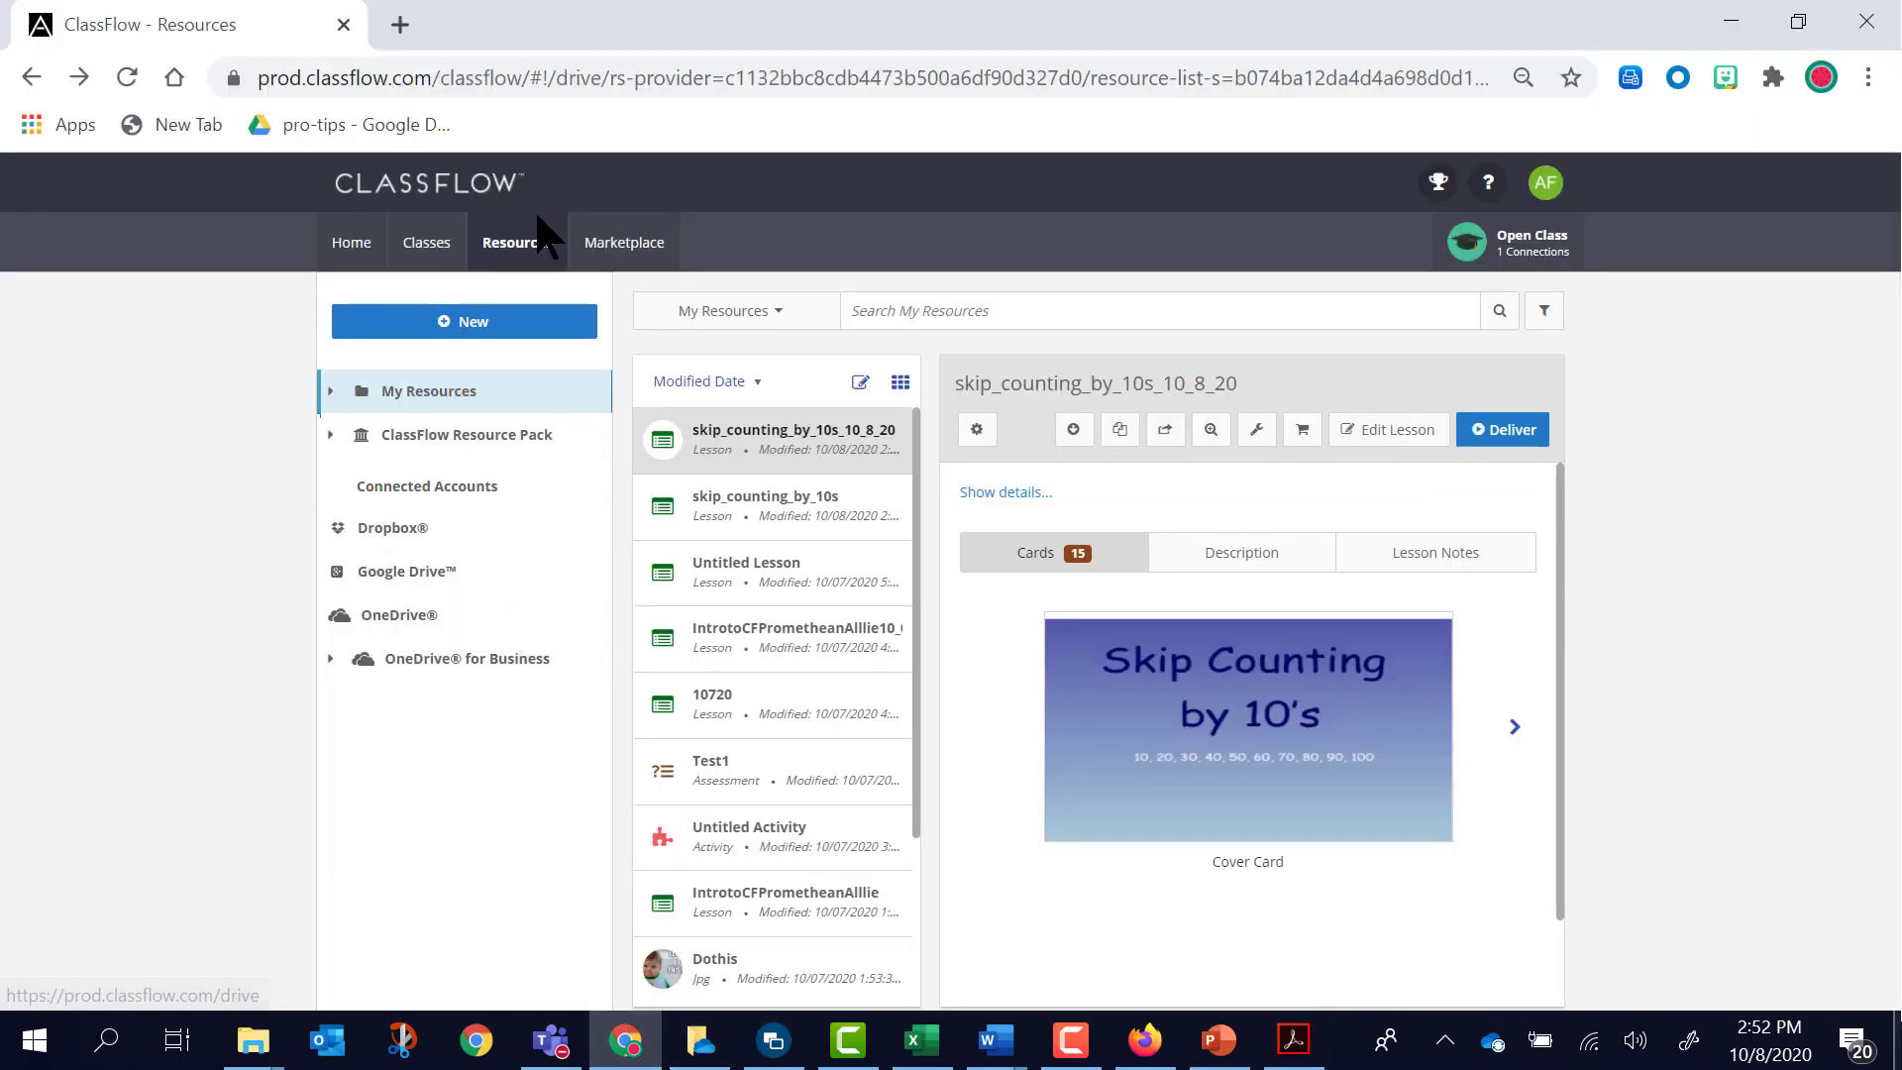
left_click(467, 325)
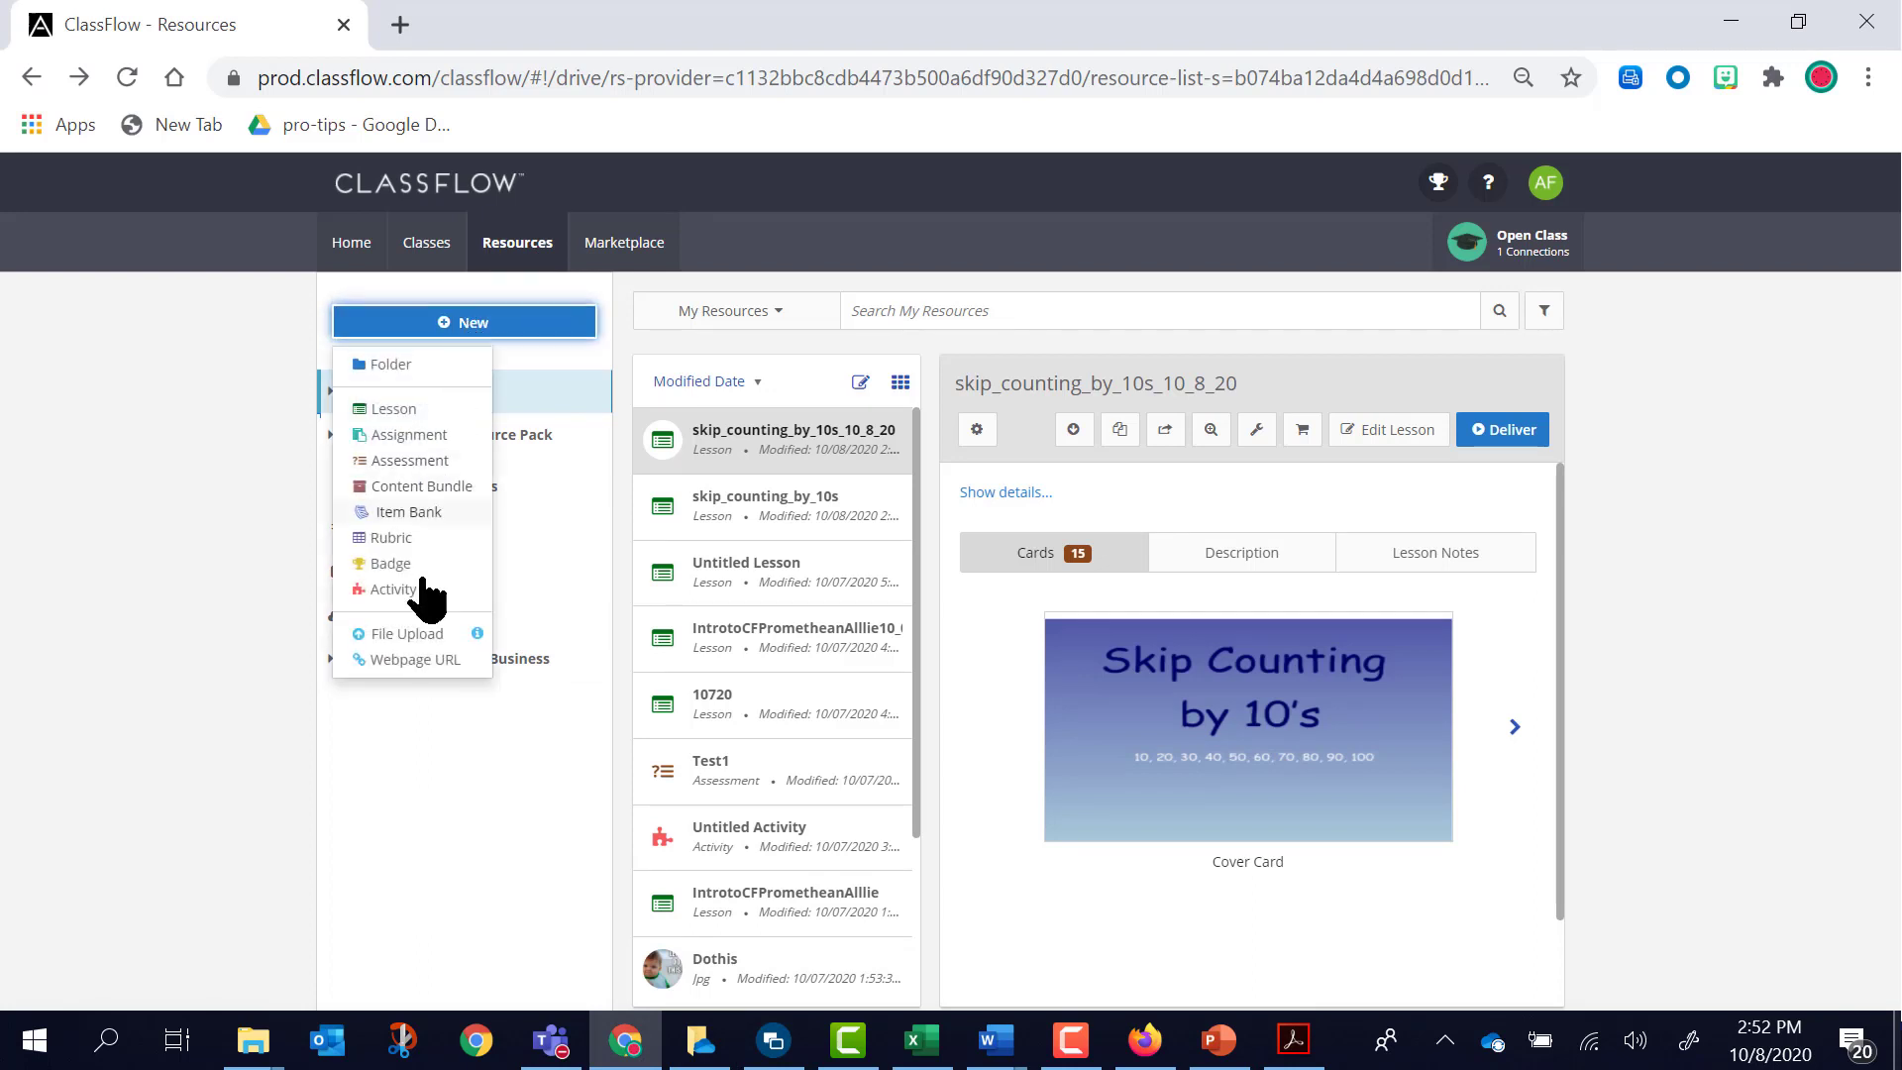
left_click(425, 636)
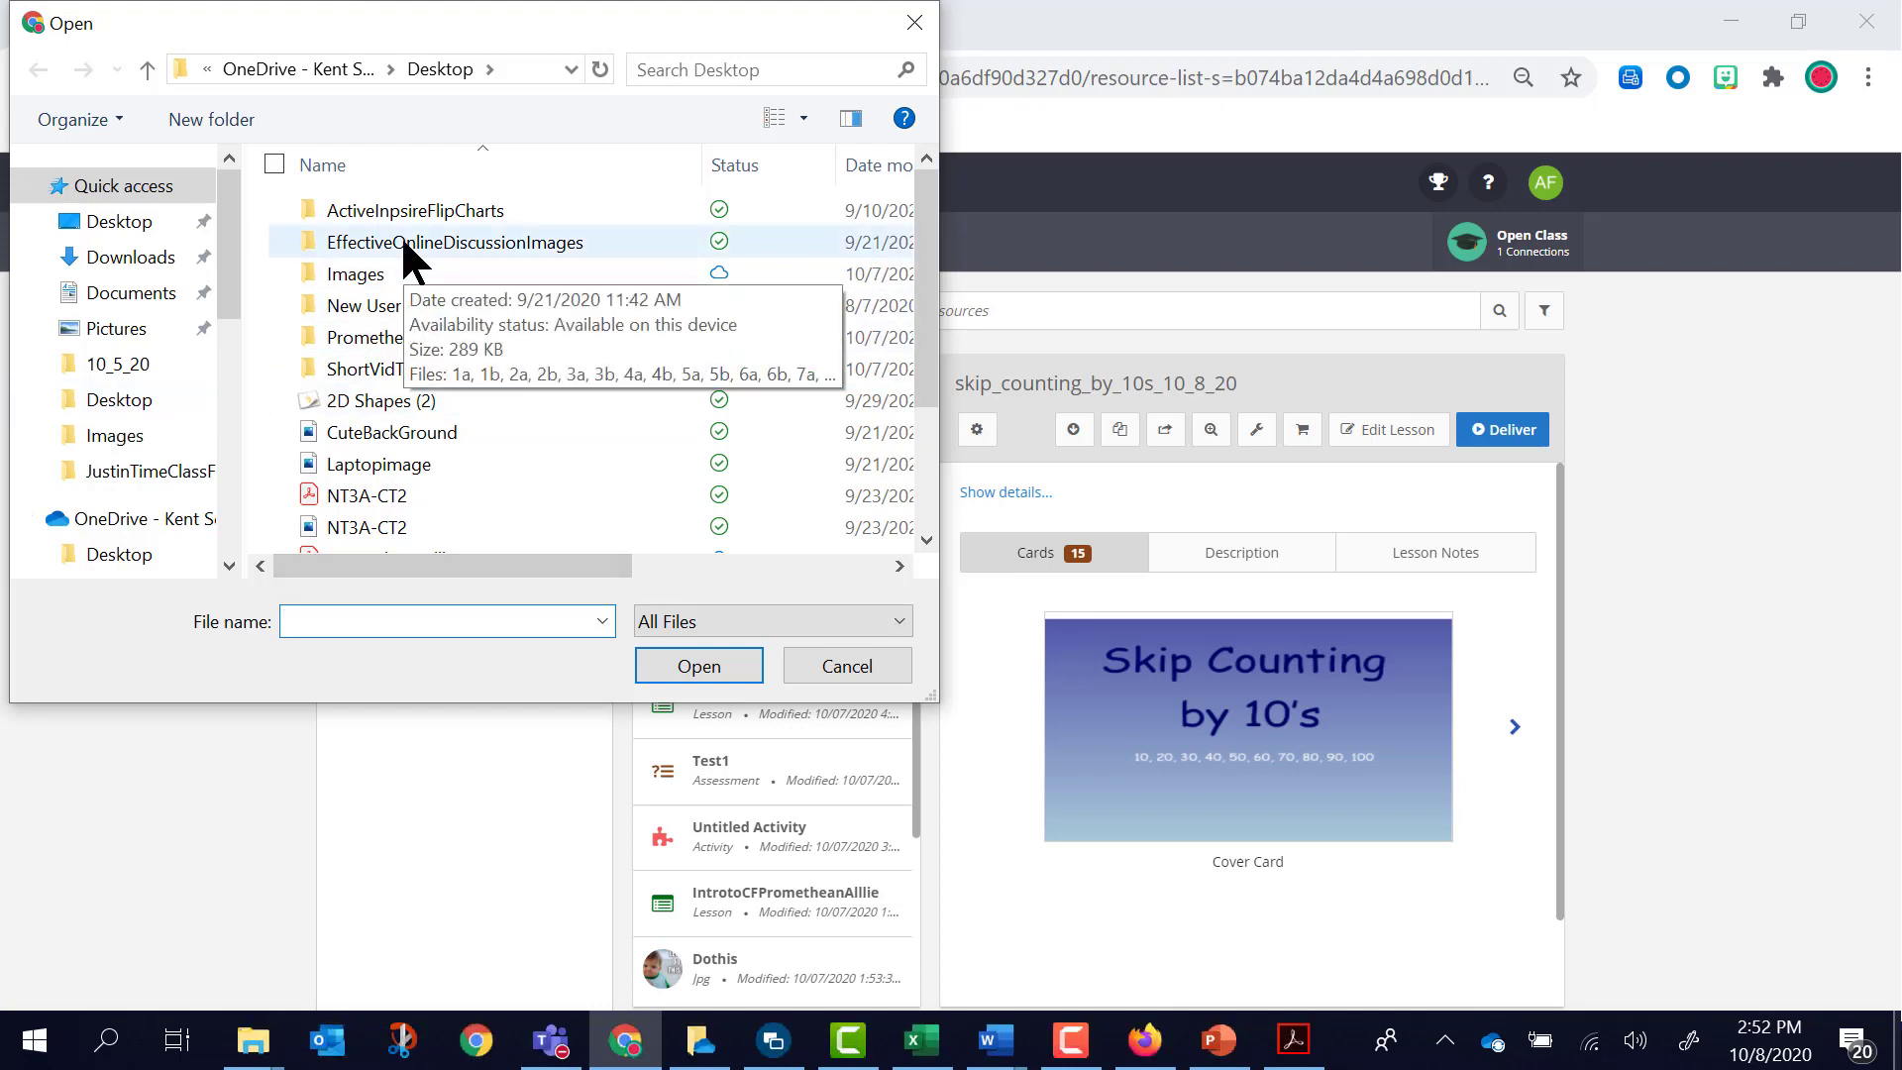
scroll(456, 307, "down", 2)
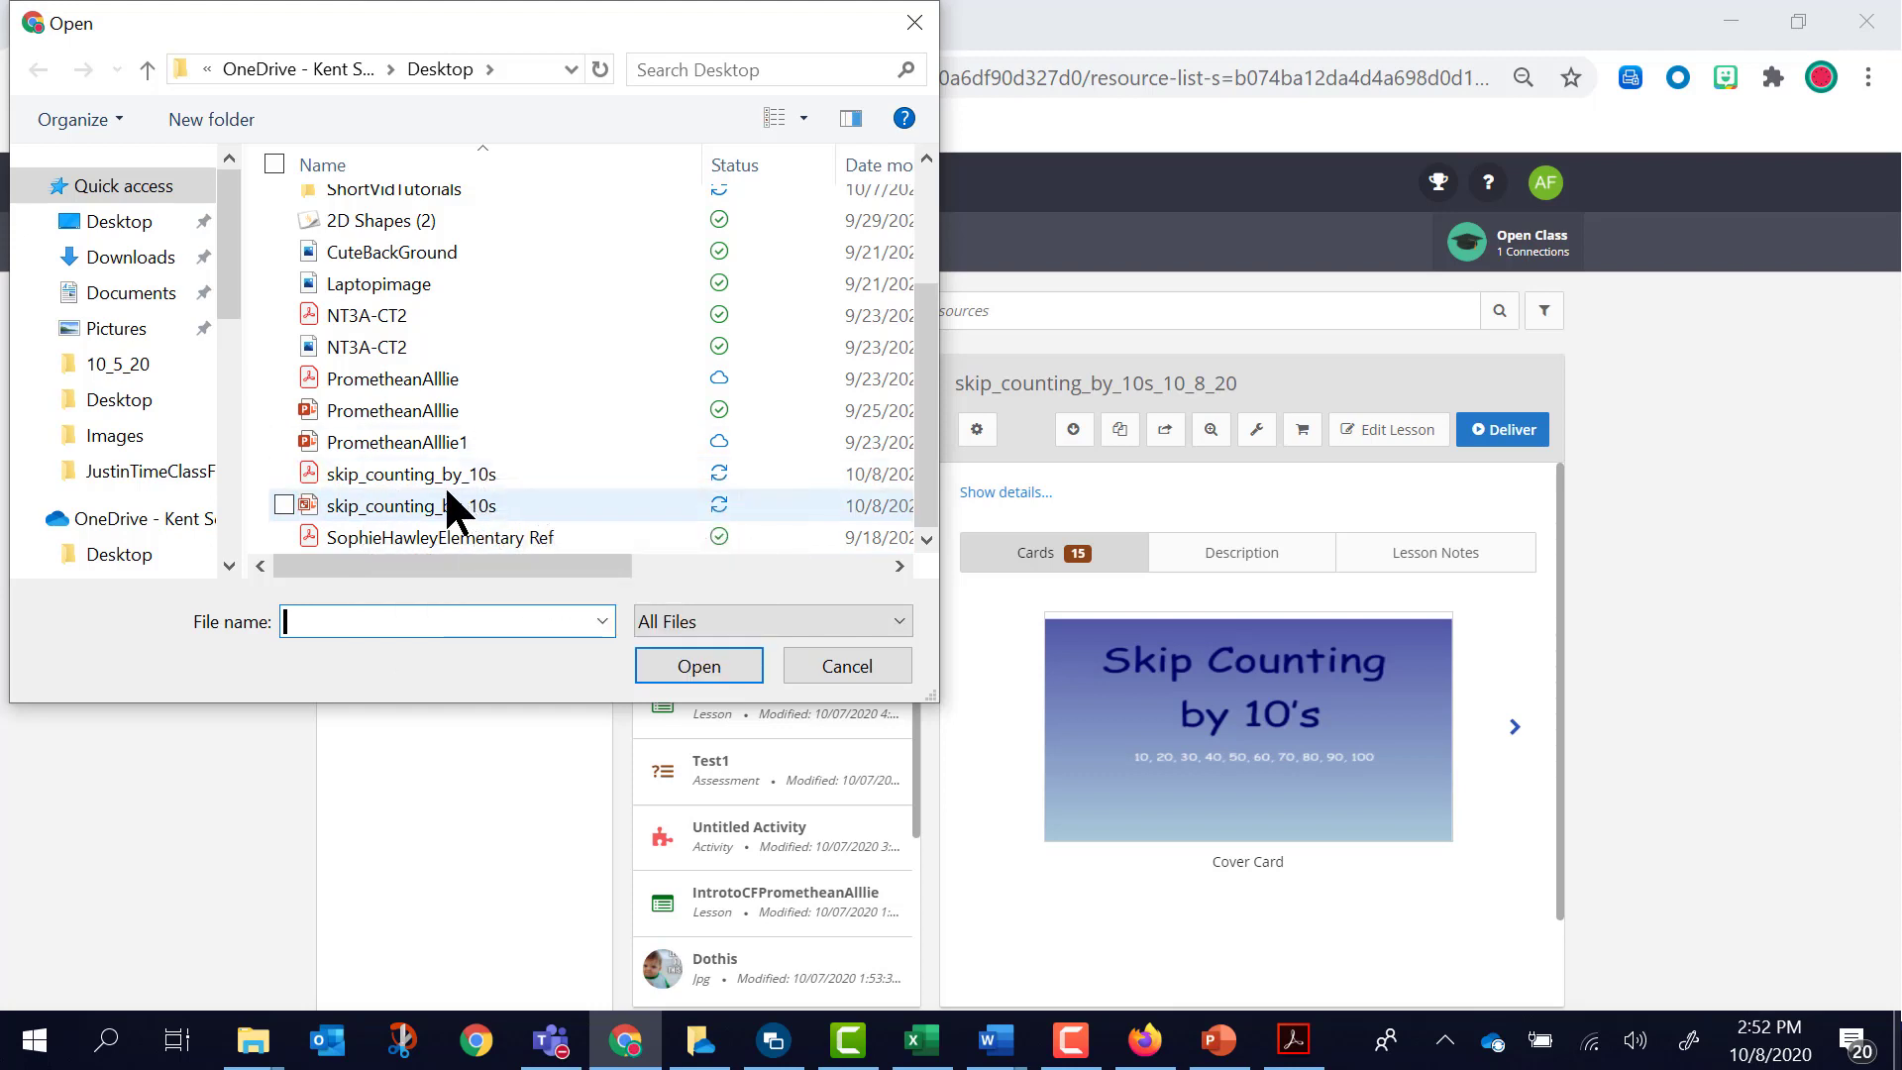
left_click(311, 484)
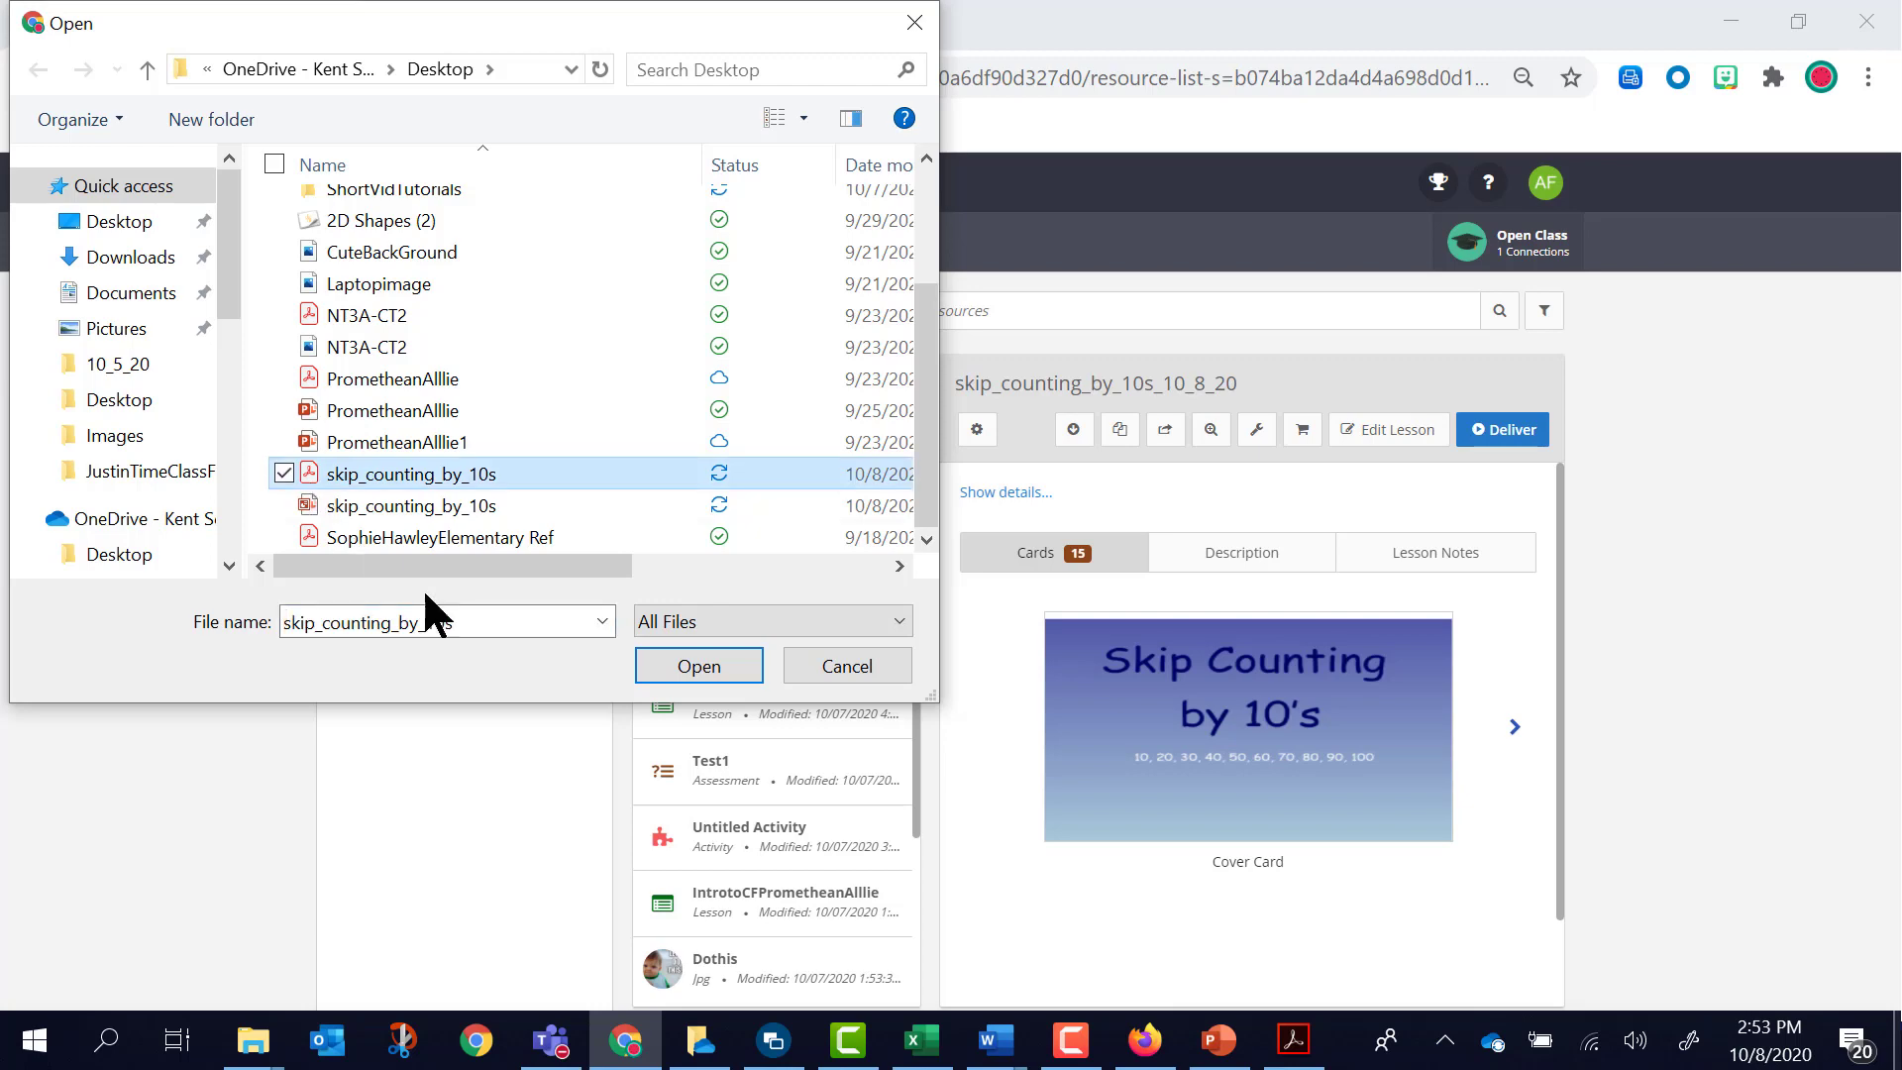
left_click(699, 661)
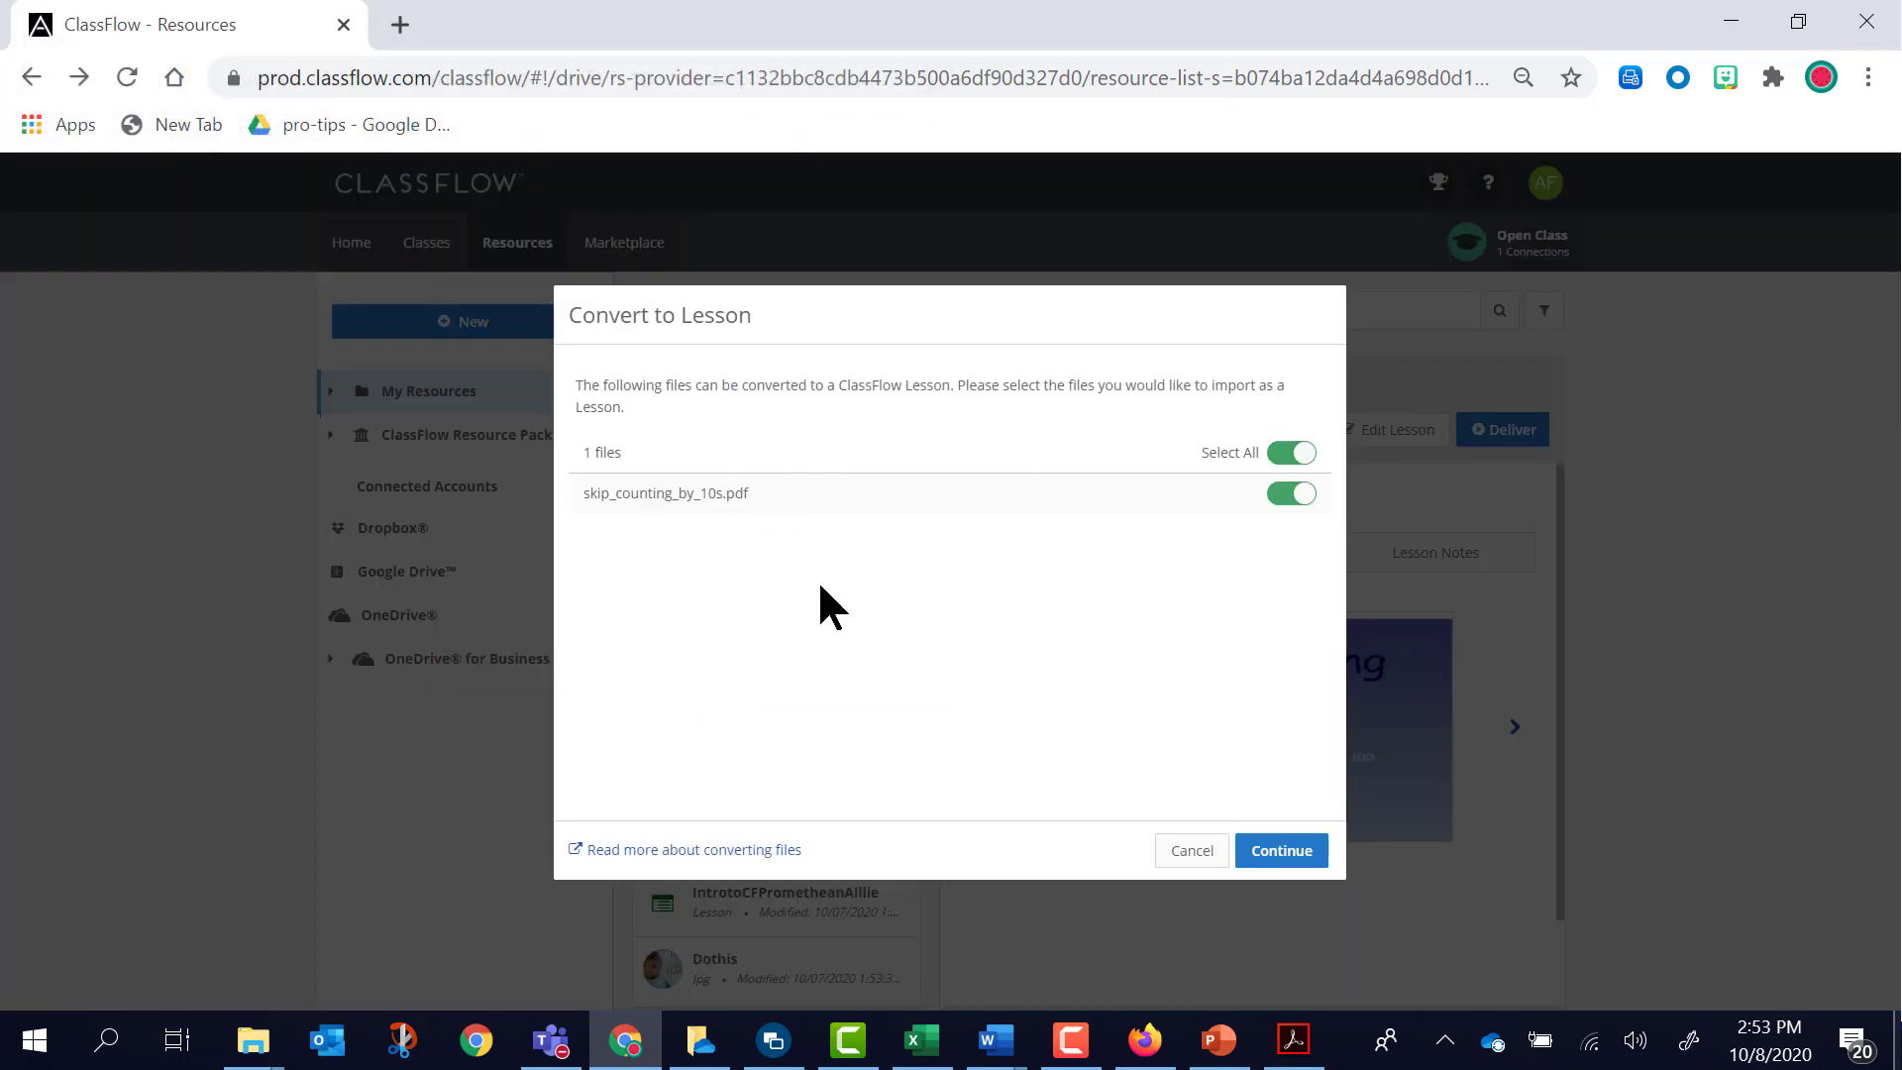
left_click(1283, 854)
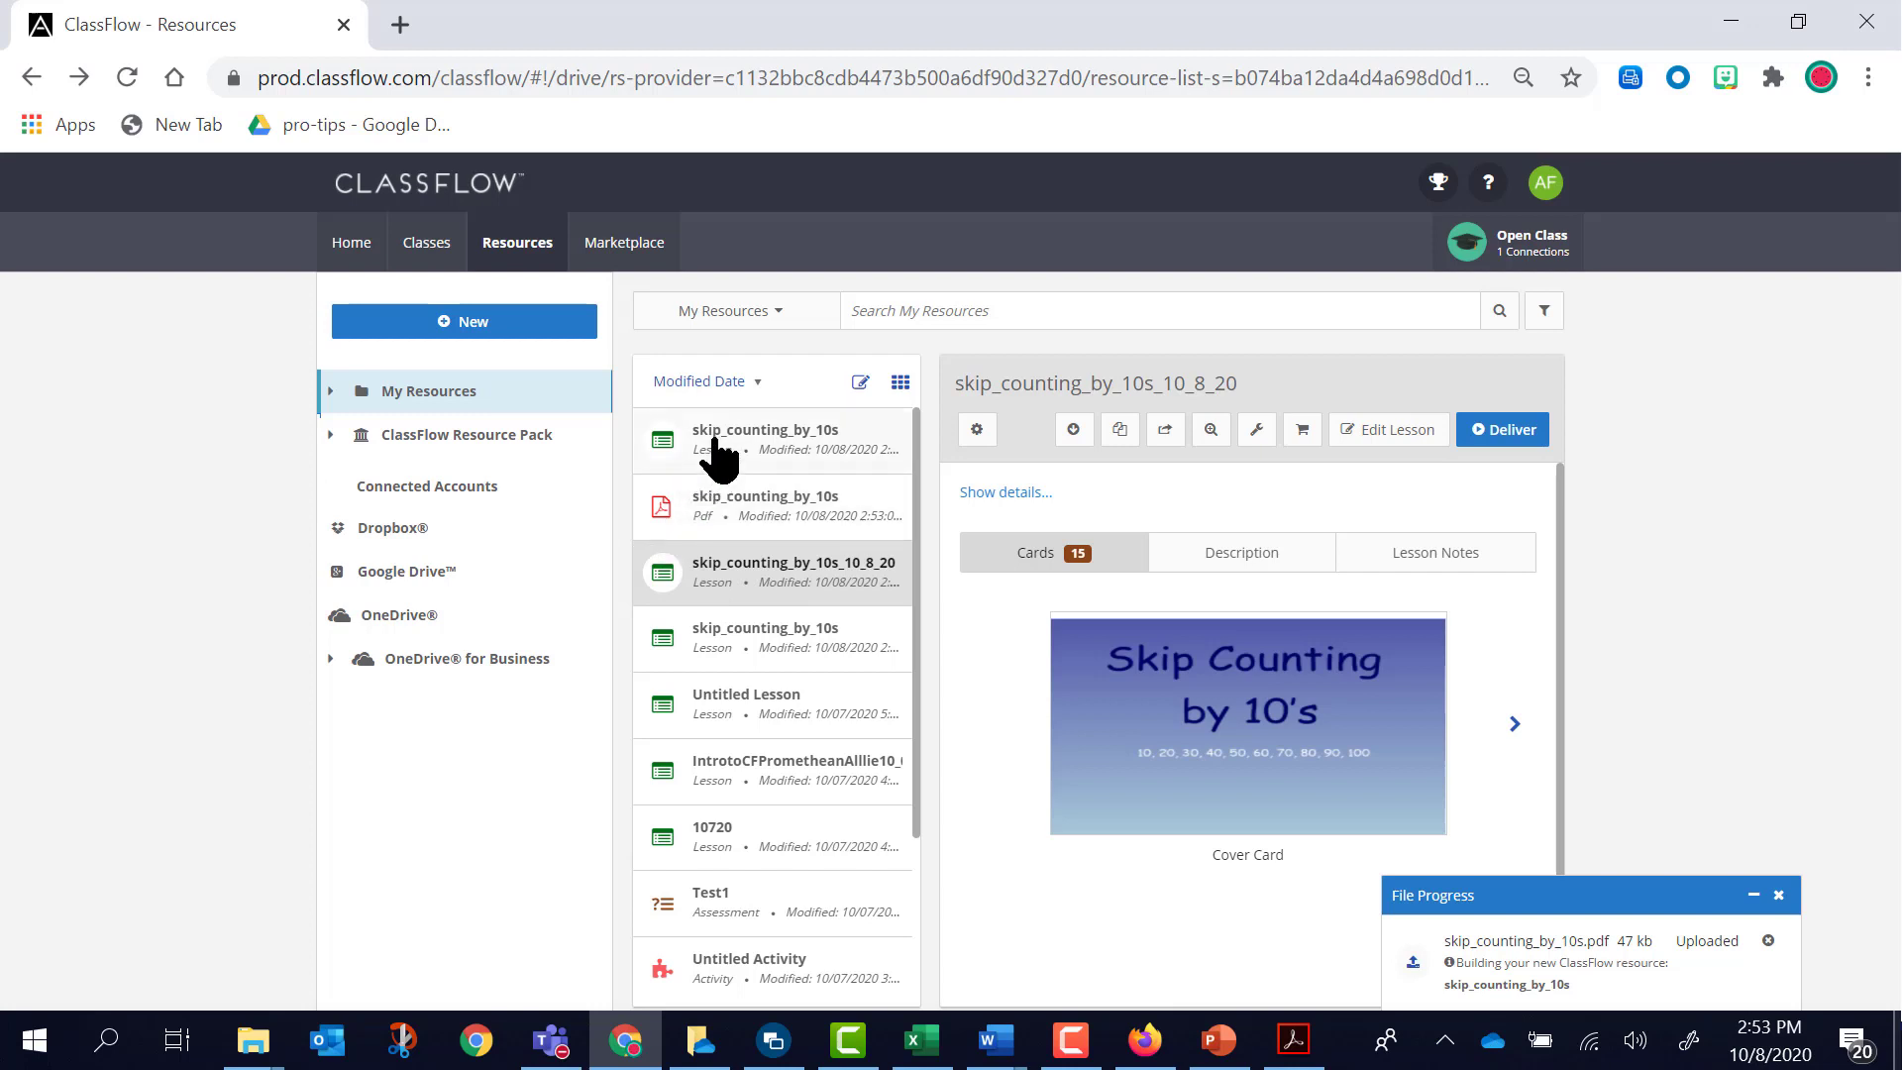
- Deliver the uploaded skip_counting_by_10s PDF to view it in the document viewer, and exit without saving
left_click(700, 515)
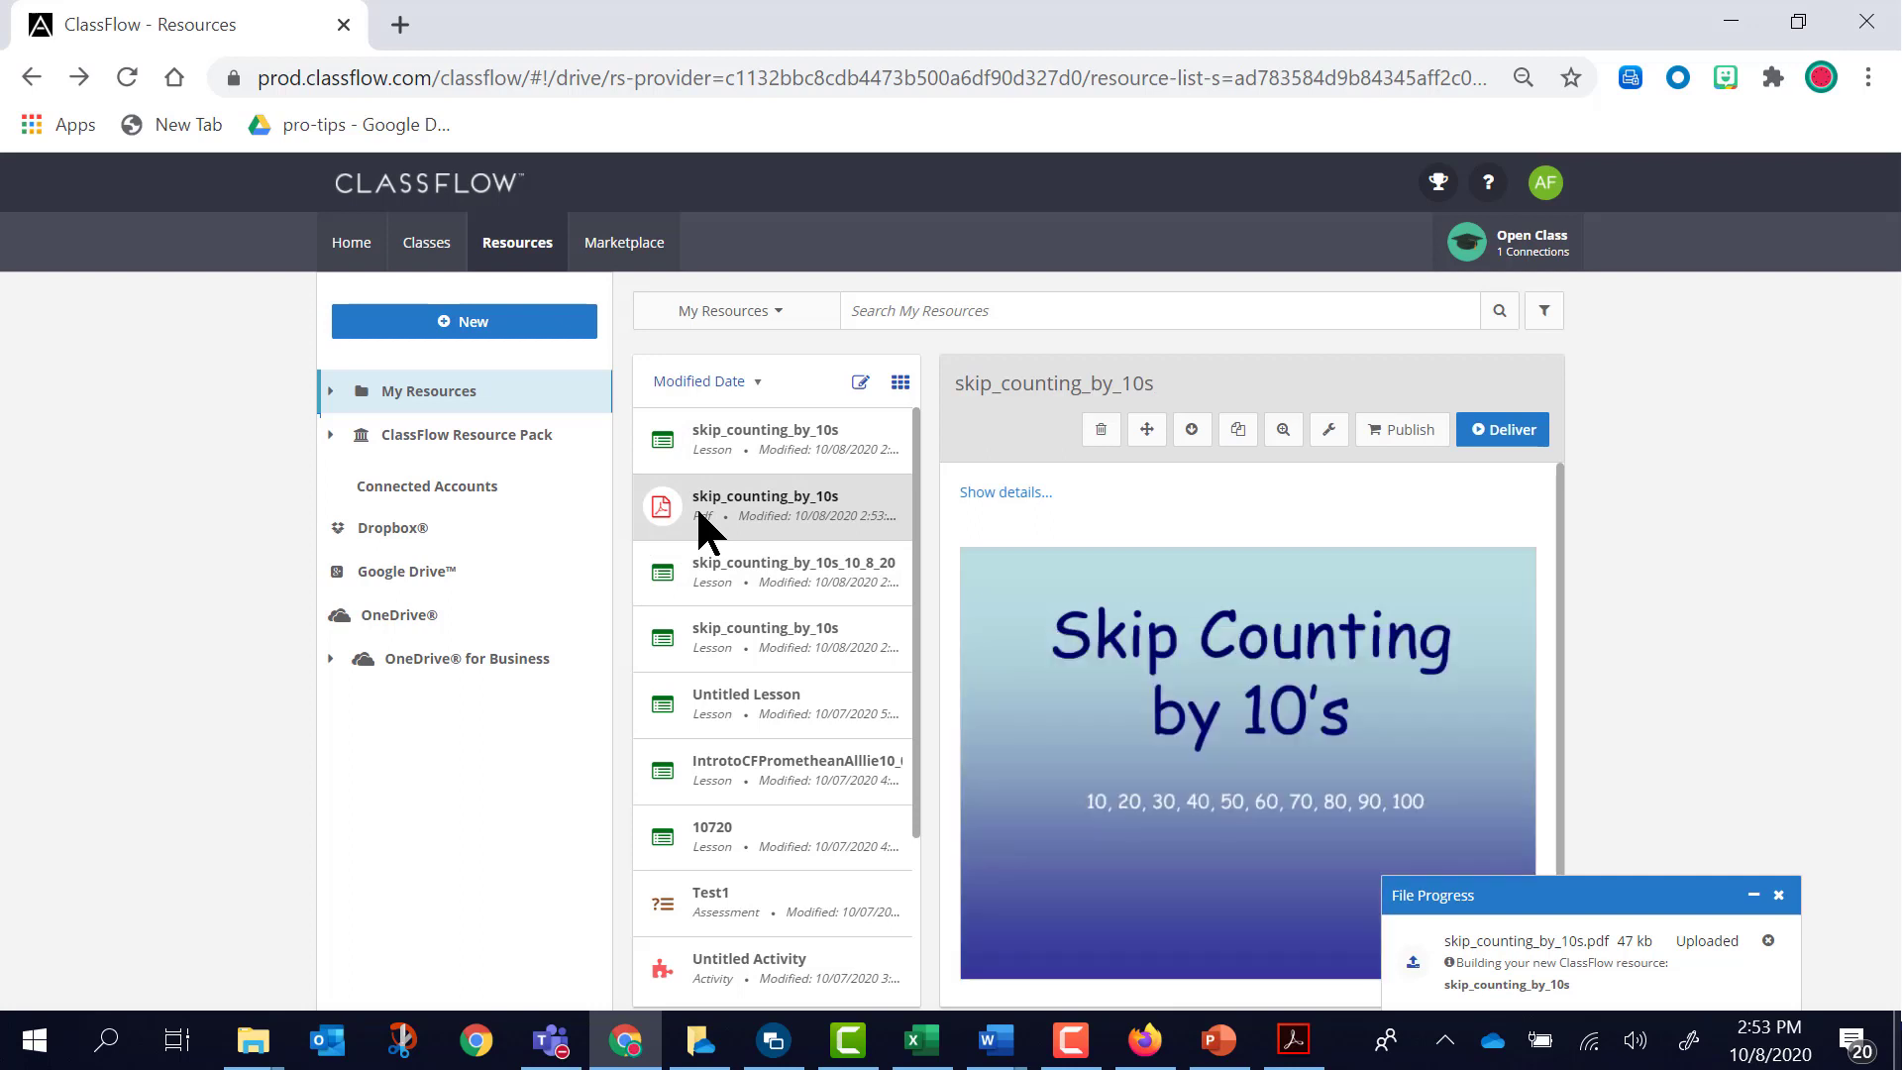
left_click(1503, 429)
left_click(1463, 530)
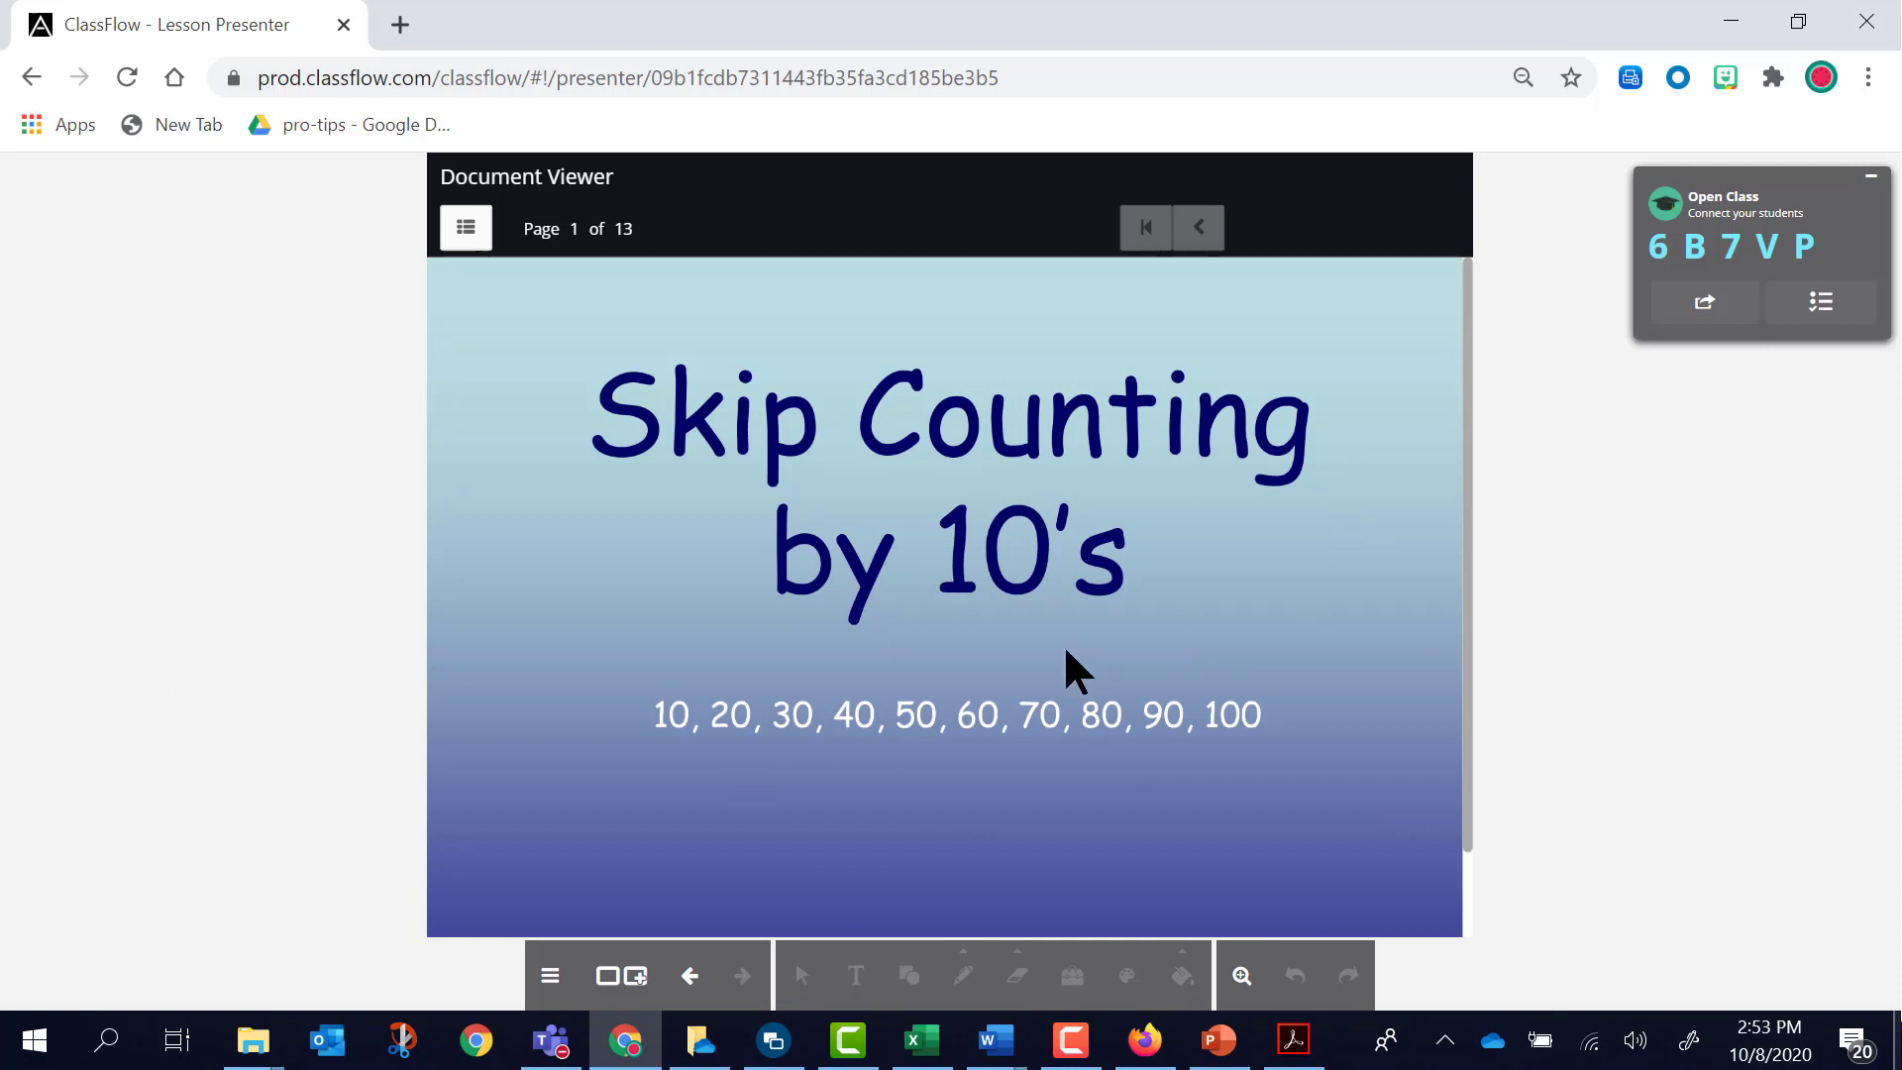
left_click(553, 946)
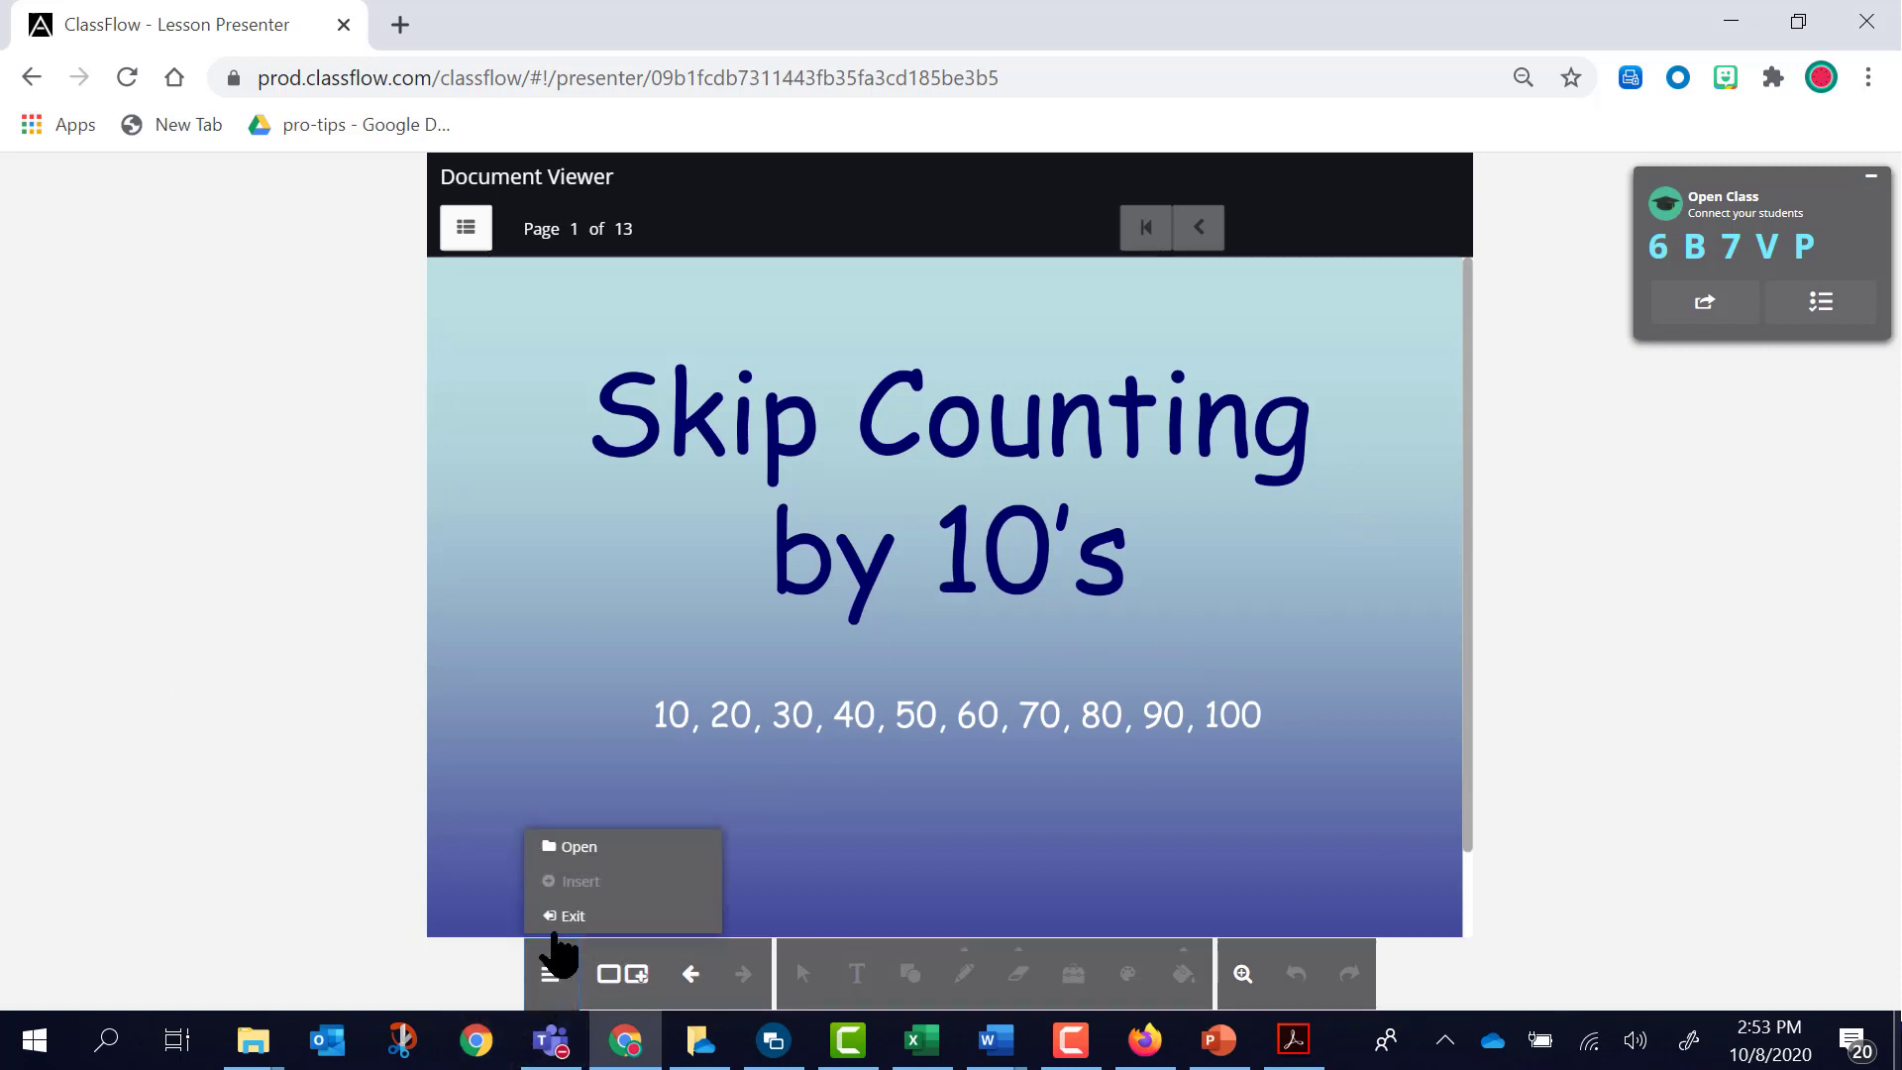
left_click(552, 921)
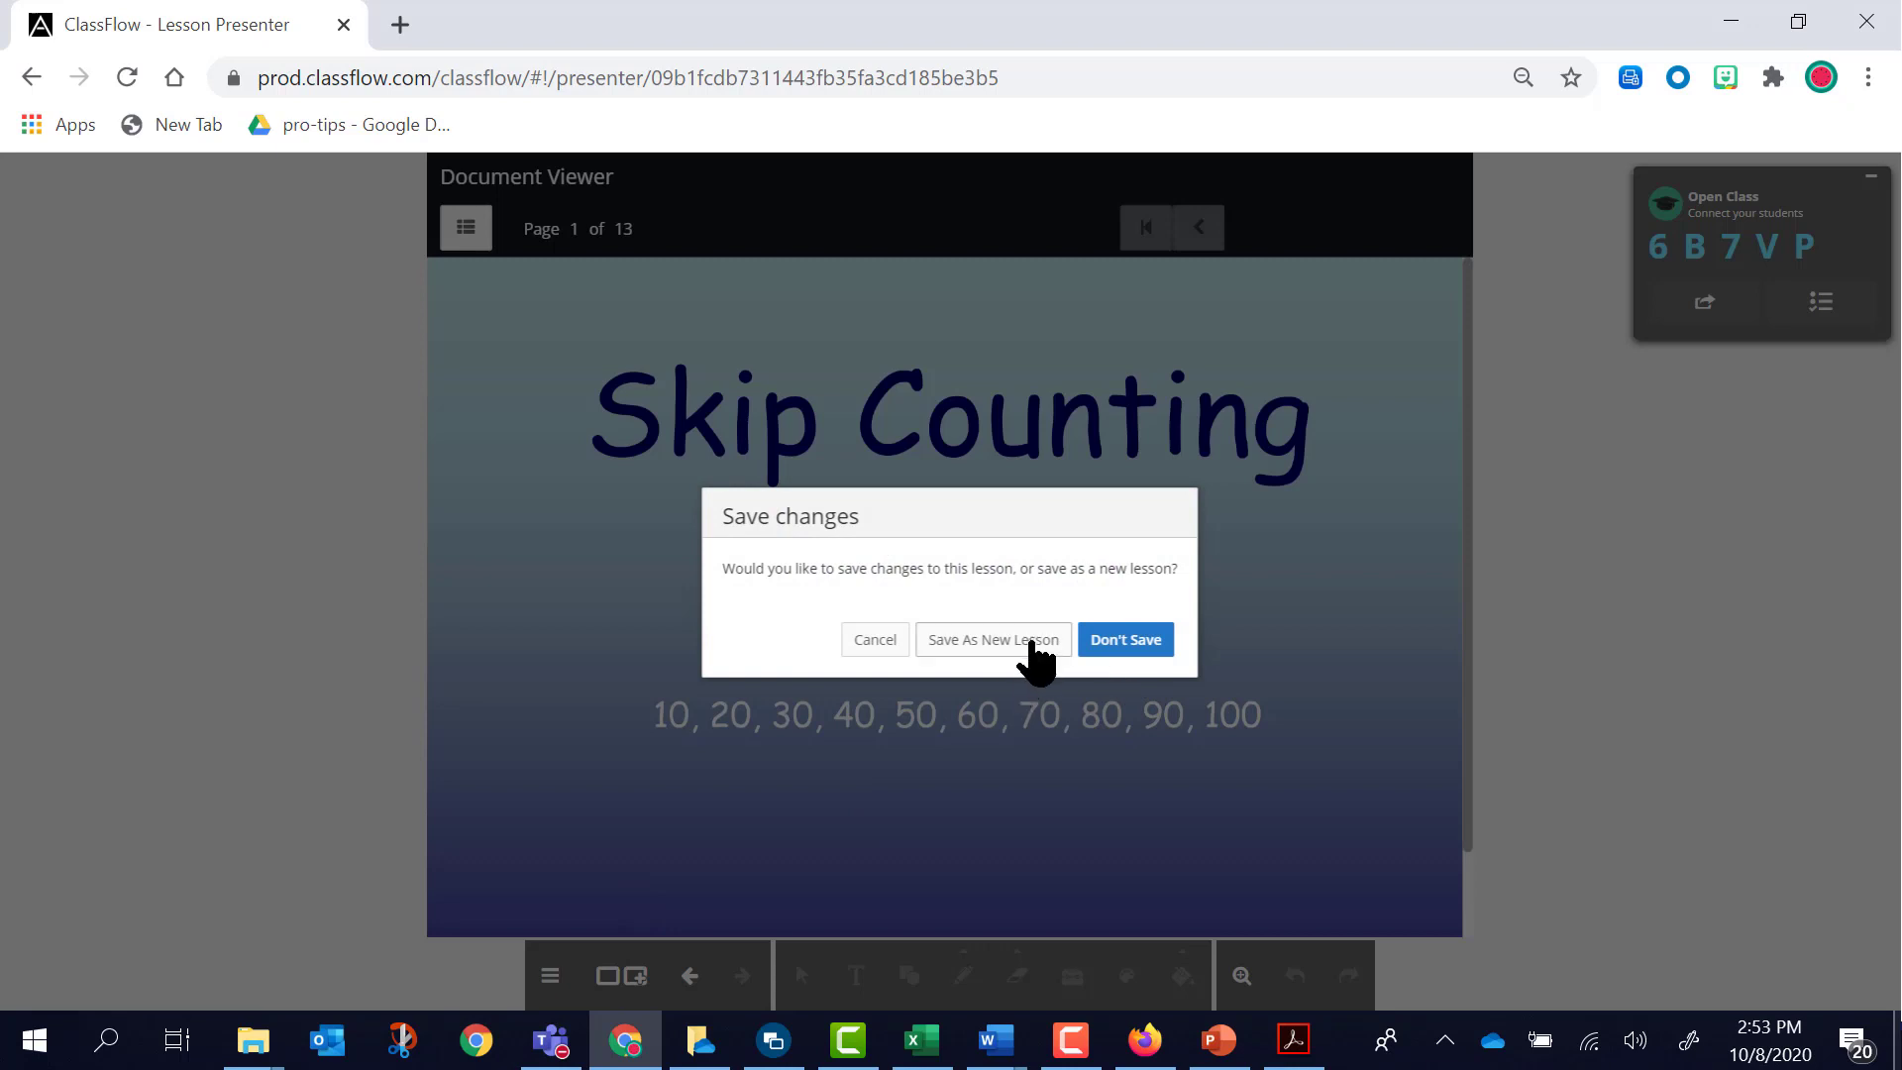
left_click(1099, 642)
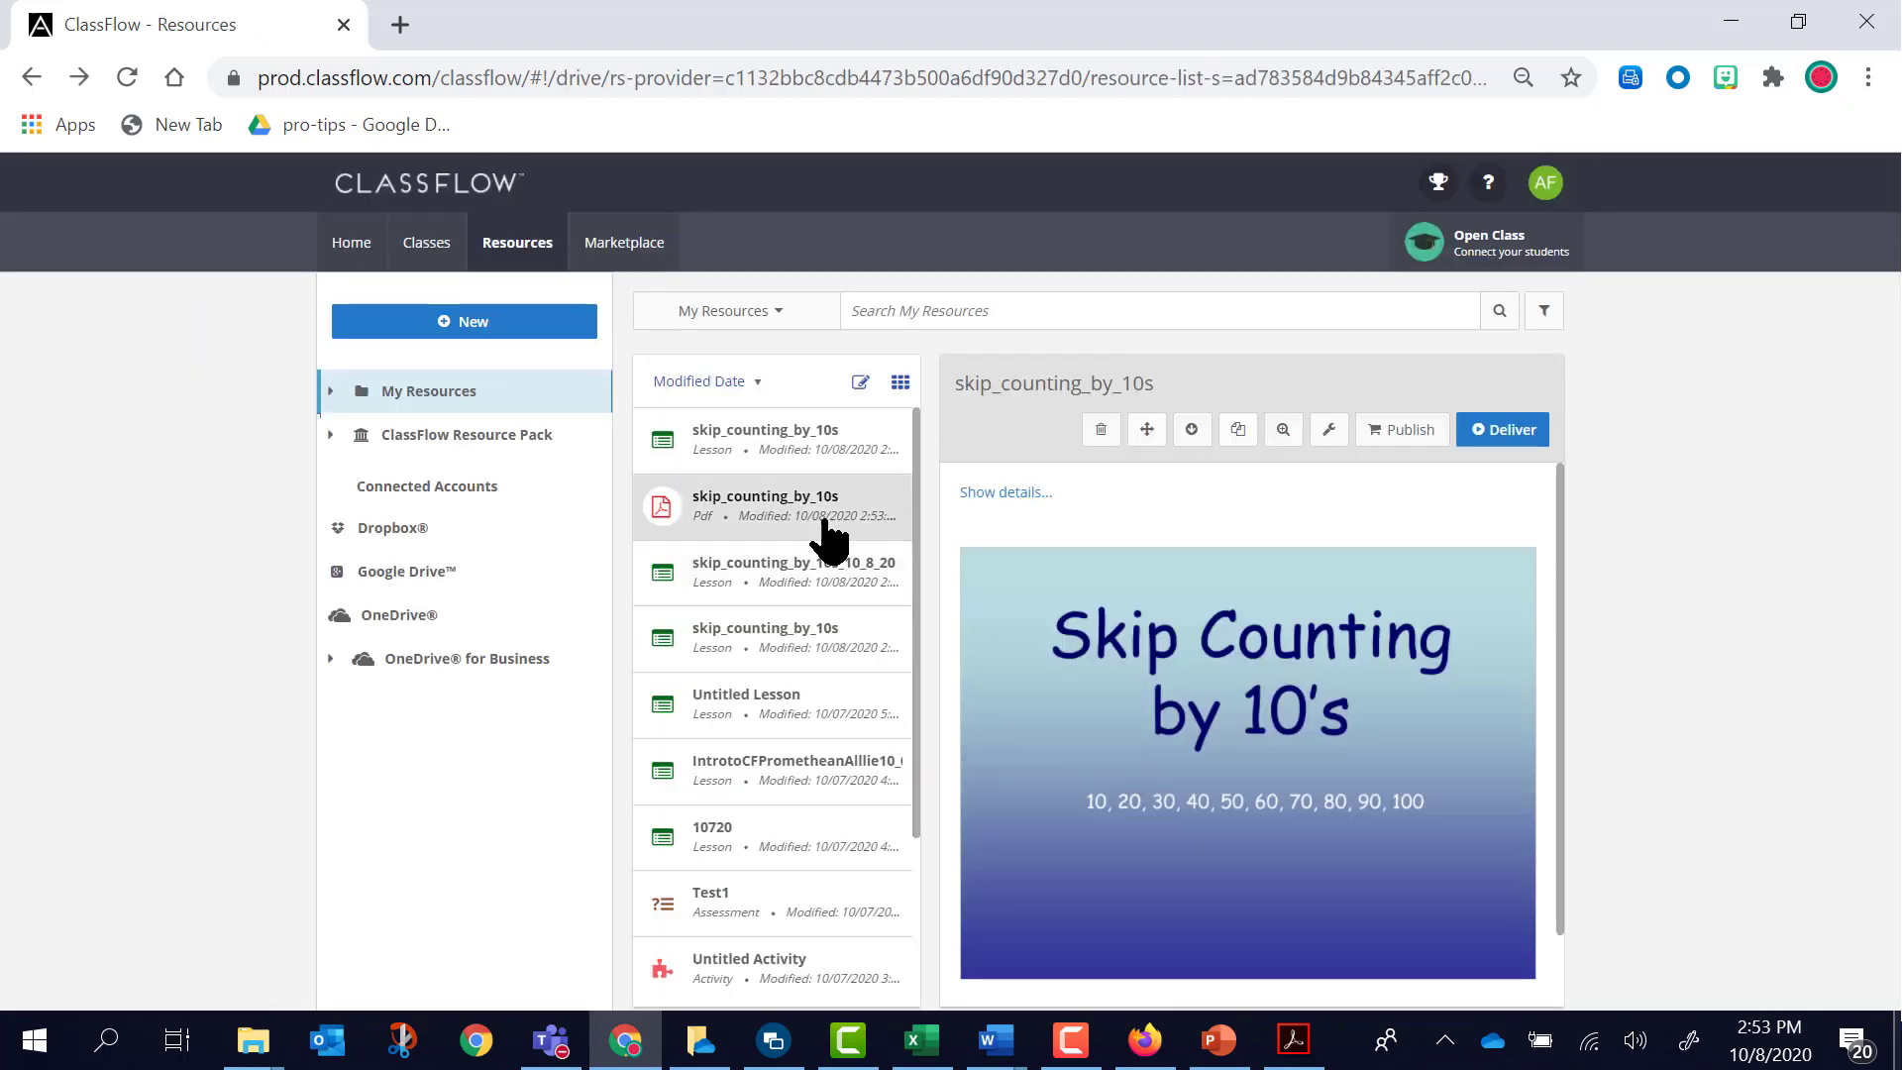
- Delete the skip_counting_by_10s PDF document from the resources and open the newly converted skip_counting_by_10s lesson for editing
left_click(1103, 432)
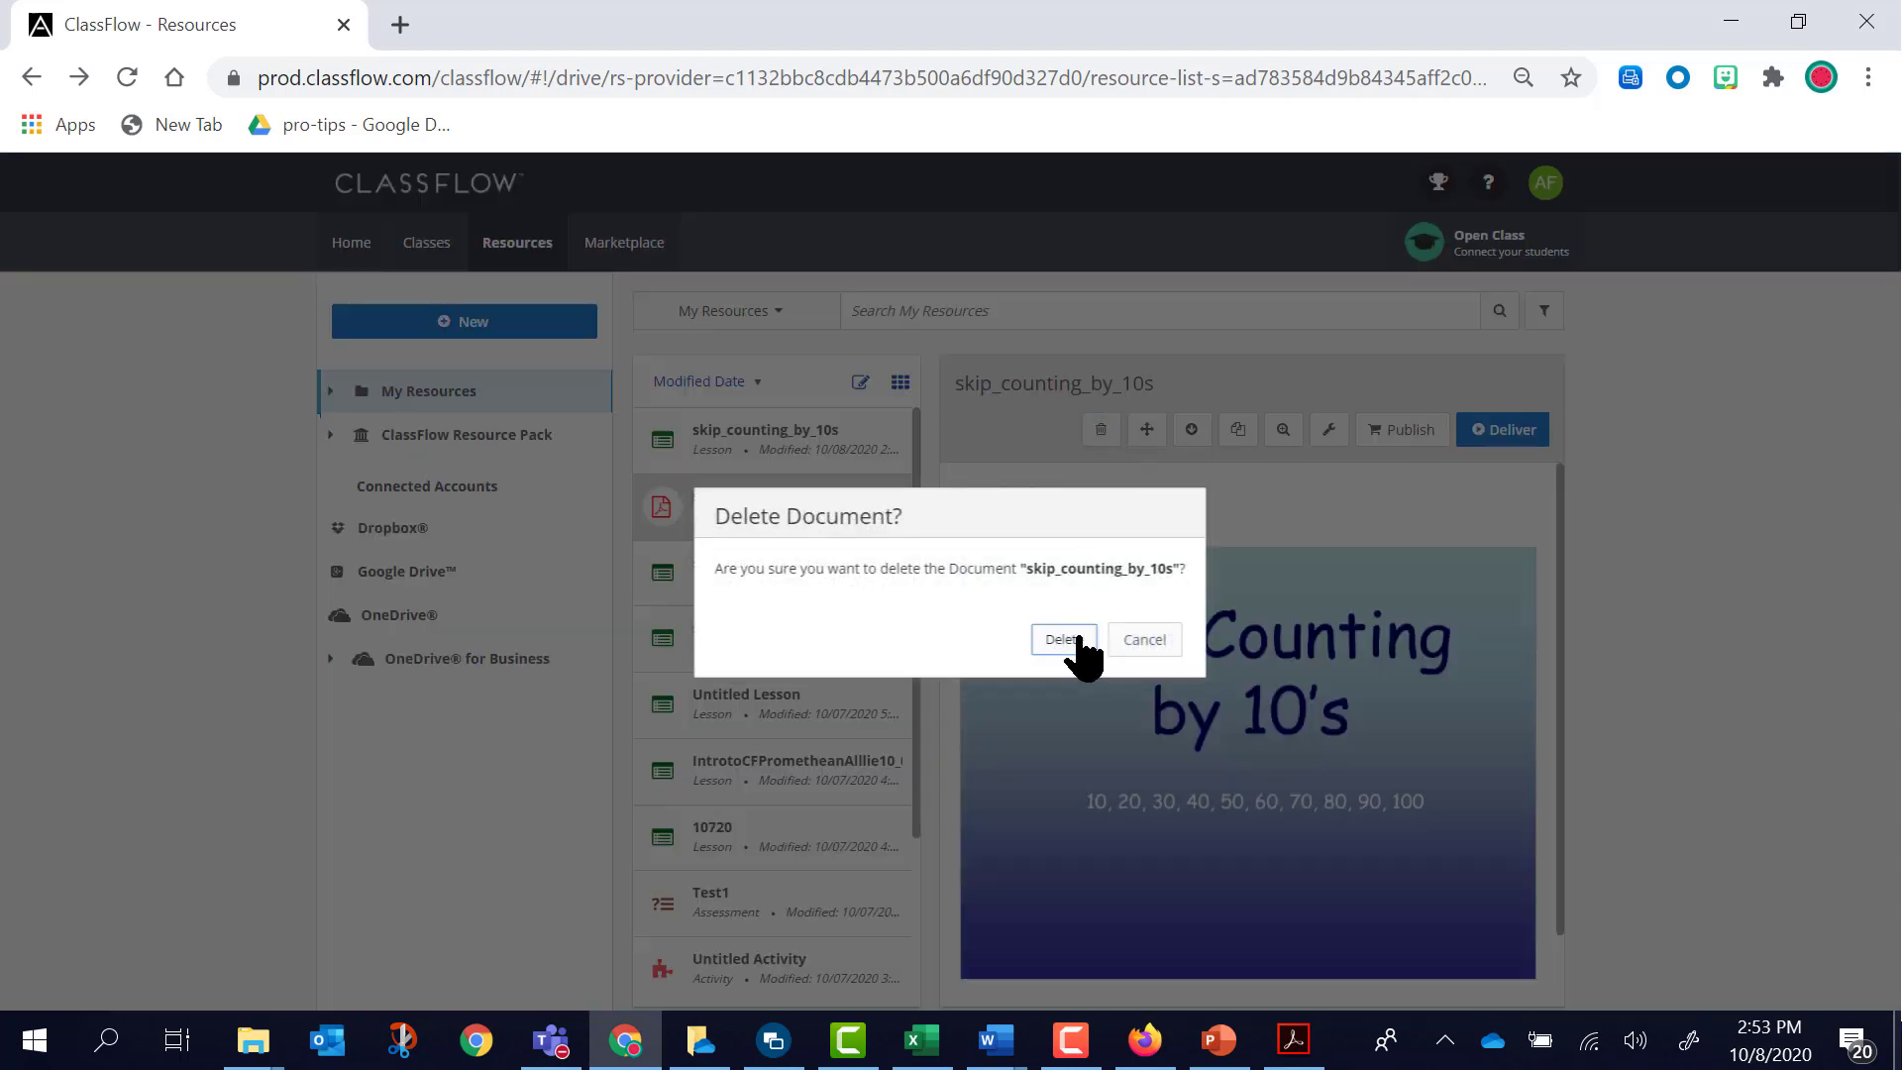
left_click(1062, 640)
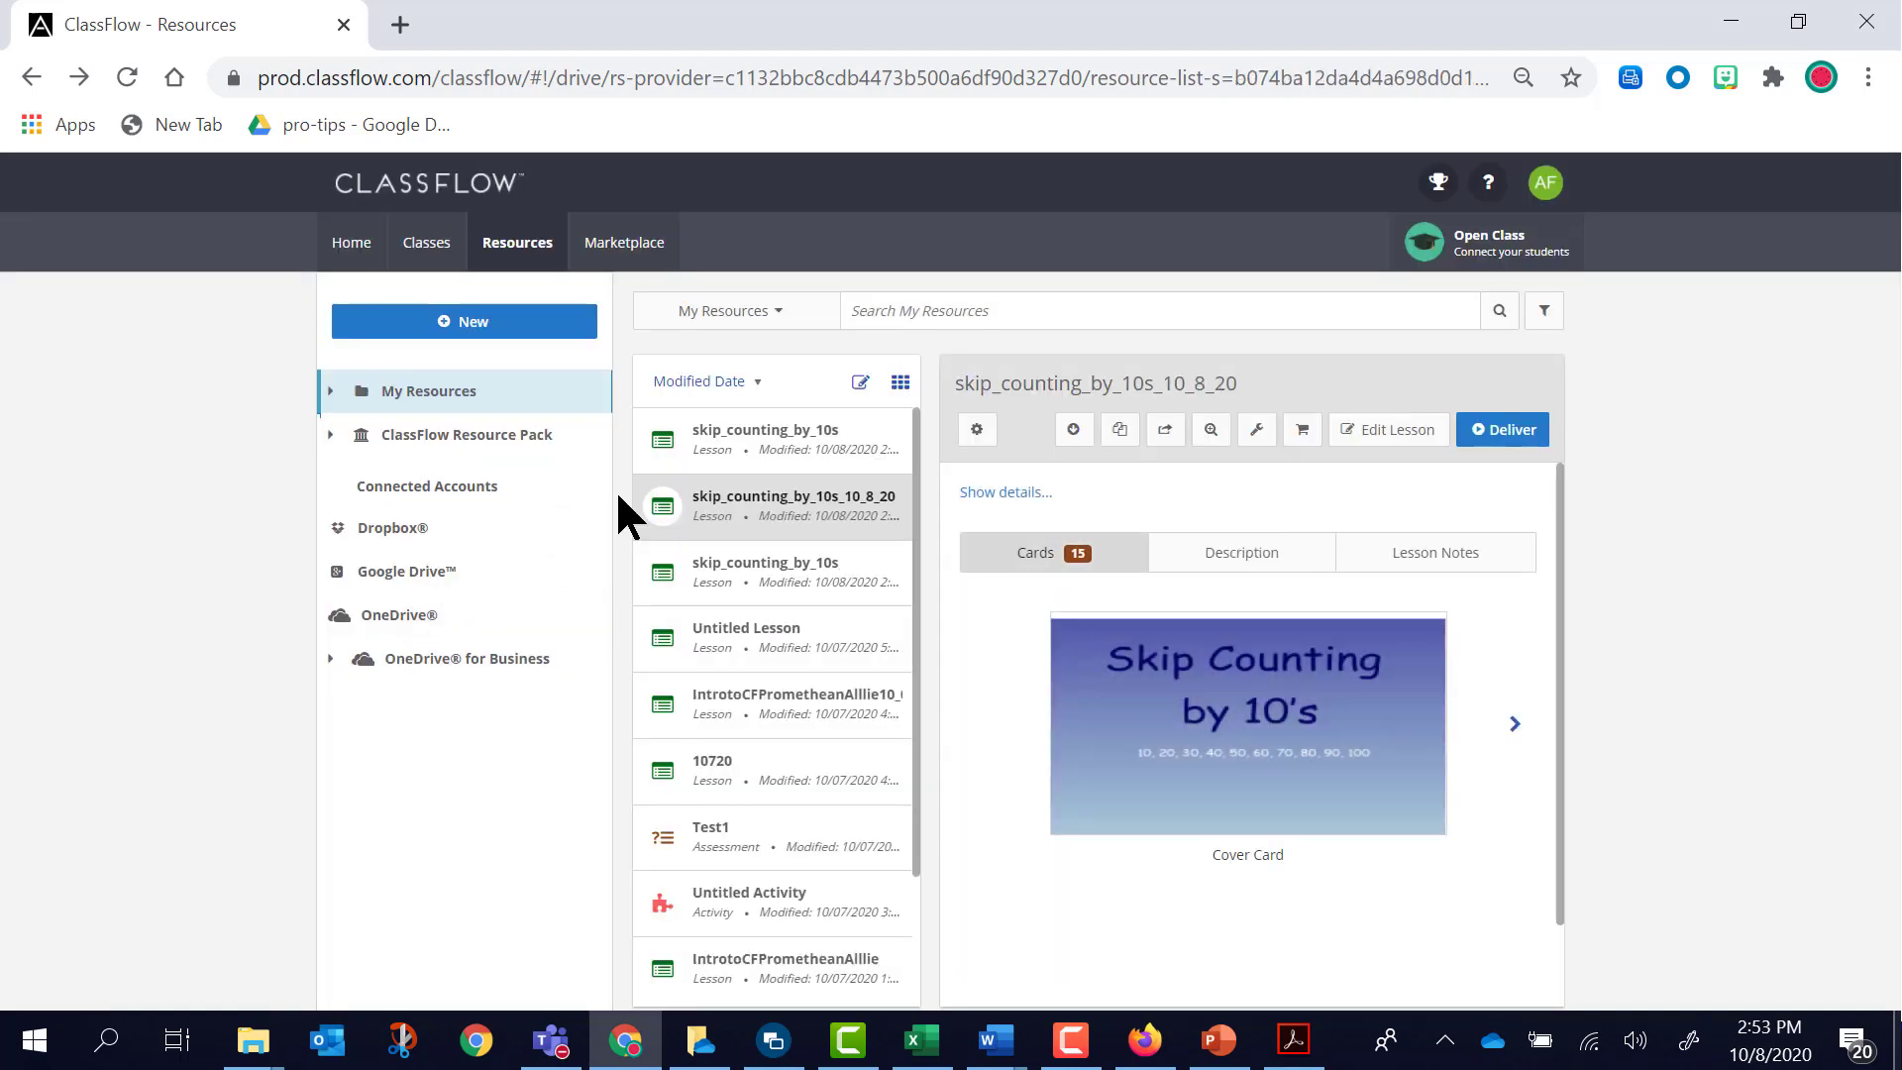
left_click(701, 465)
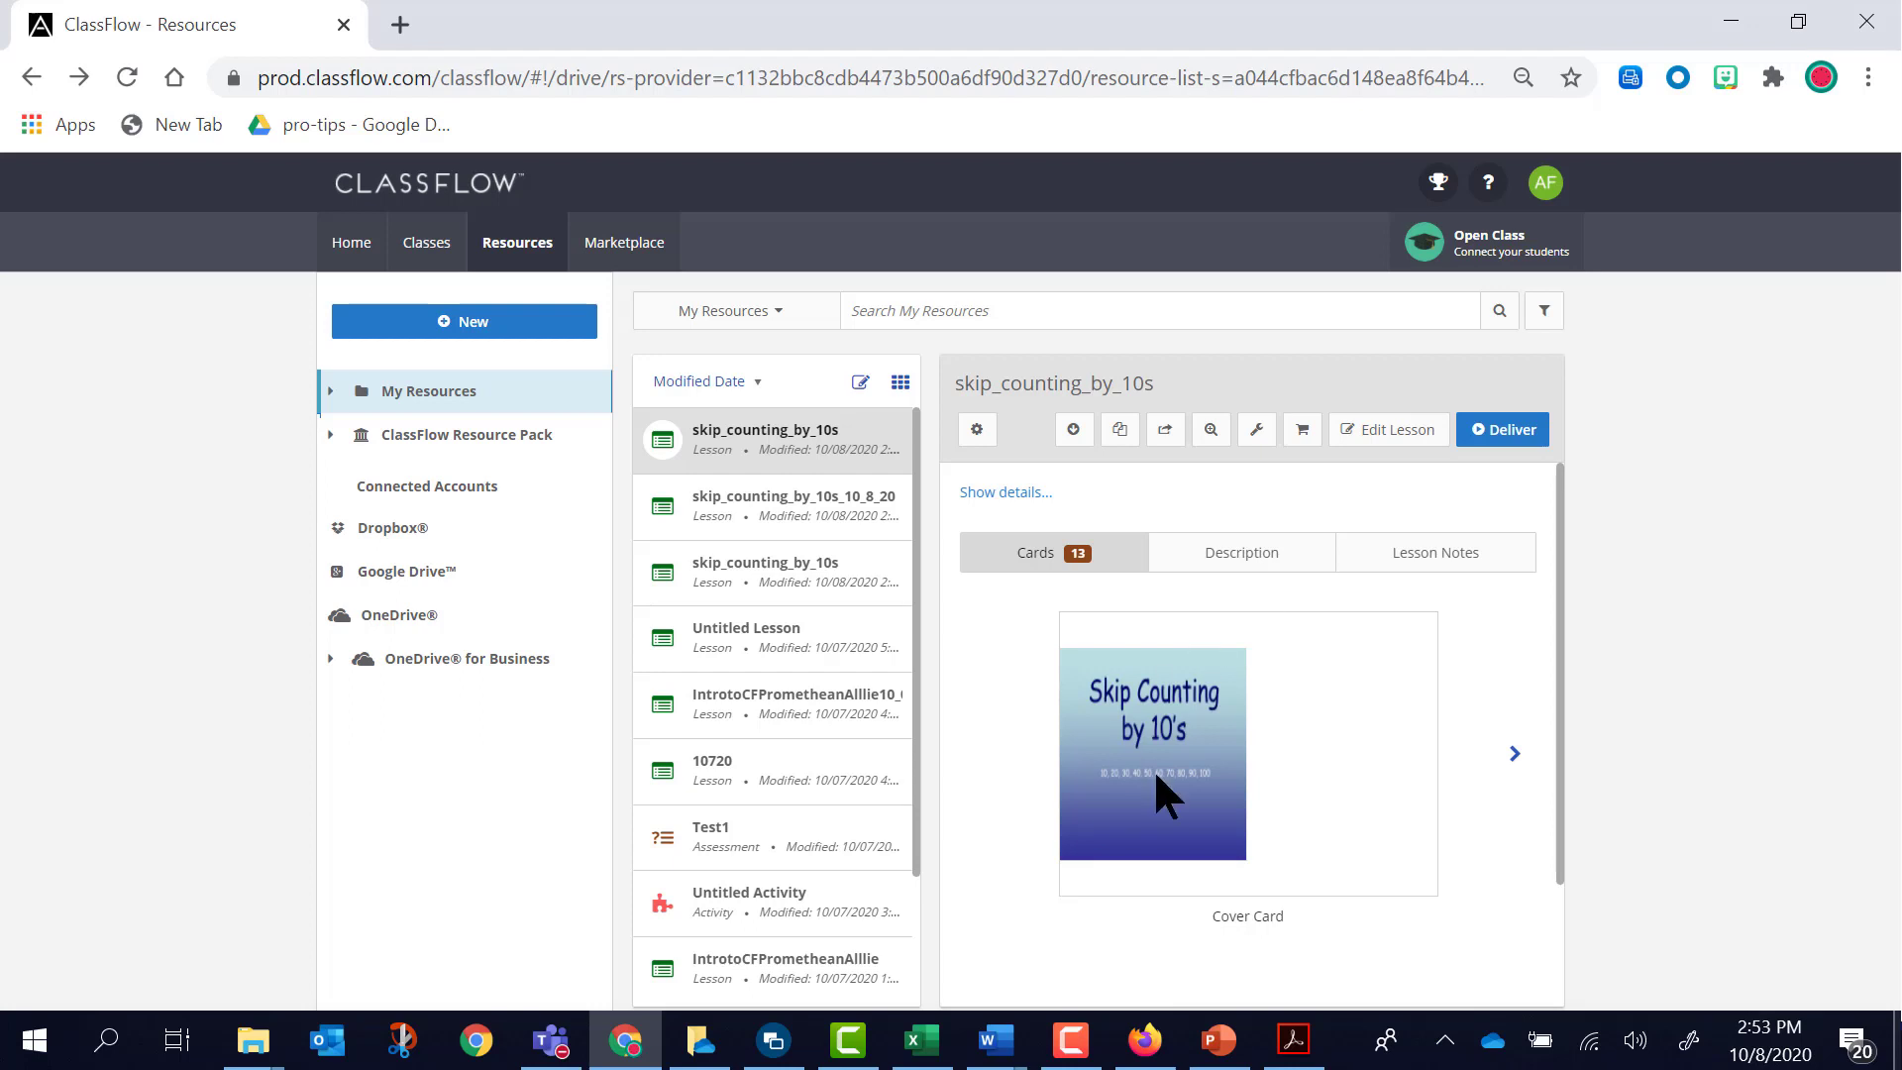
left_click(1379, 435)
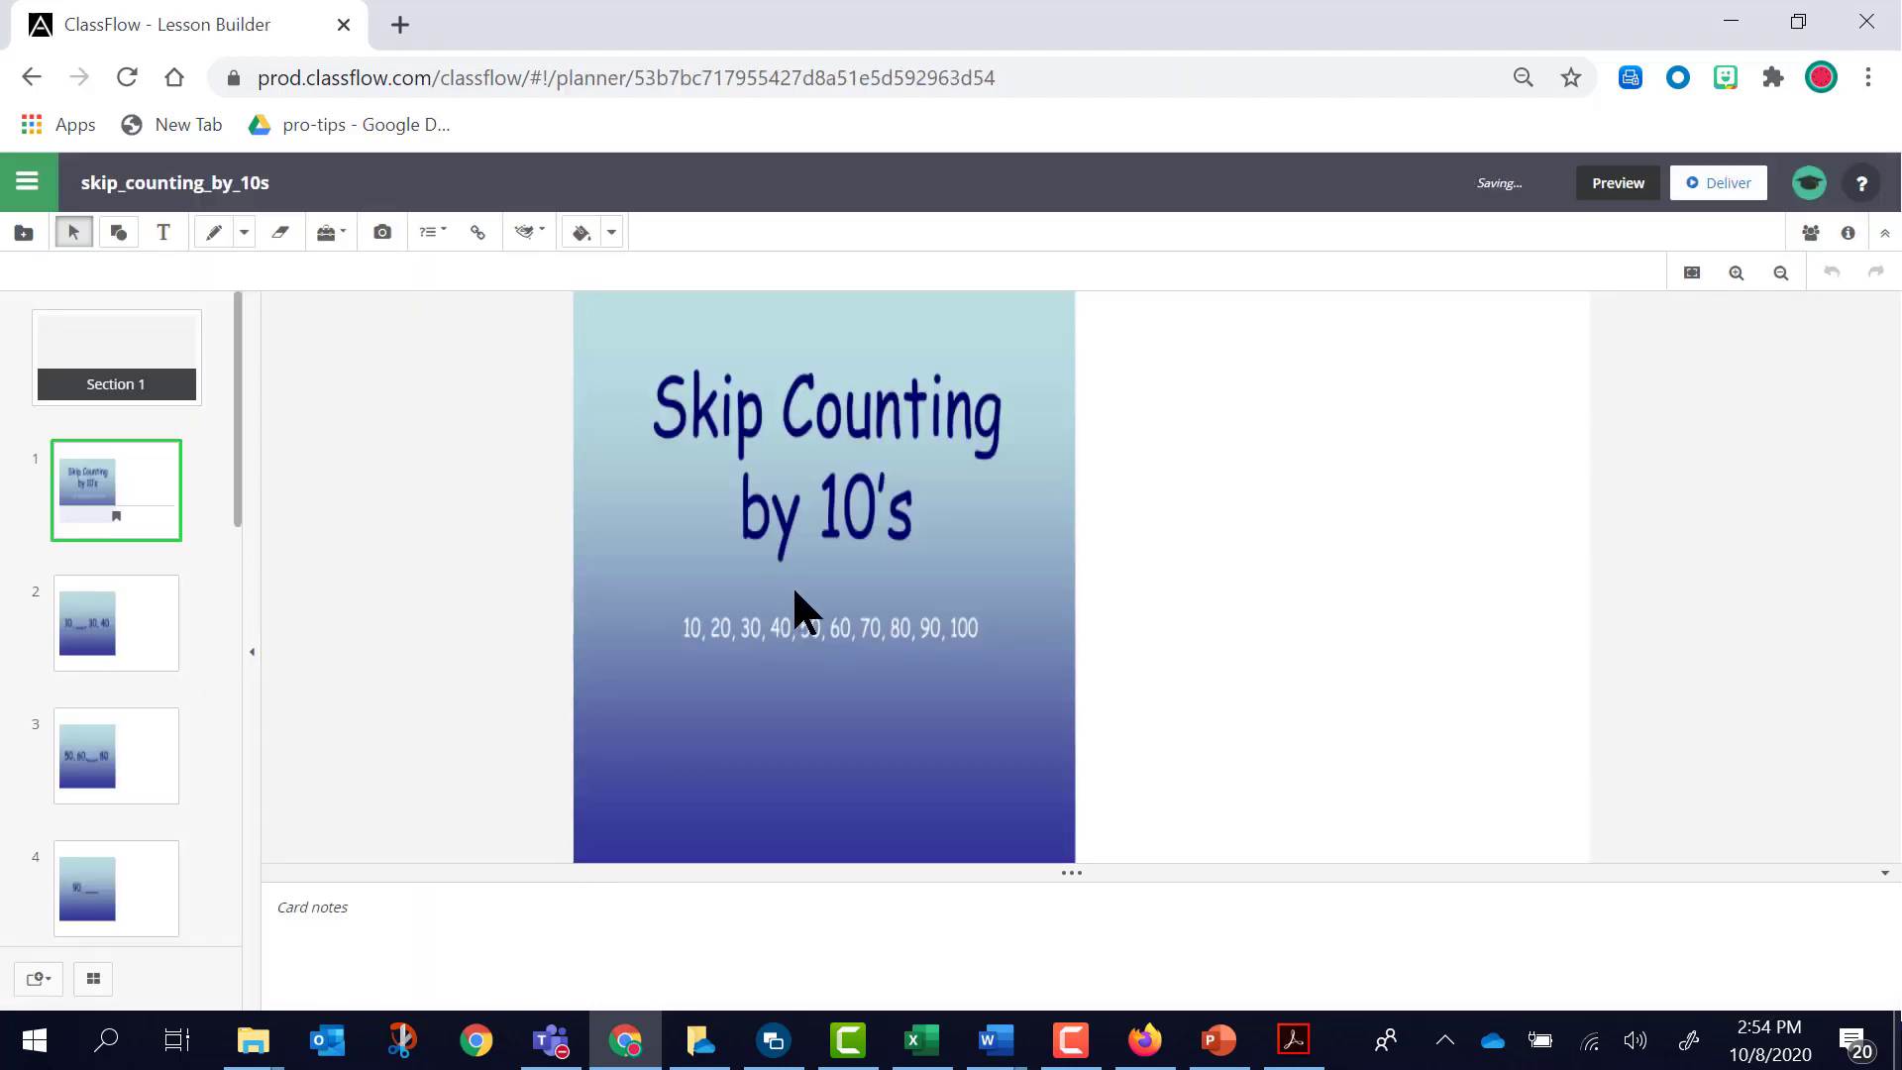
- Stretch the slide image on card 1 to the card's full width and unanchor all of the card's components
left_click(794, 592)
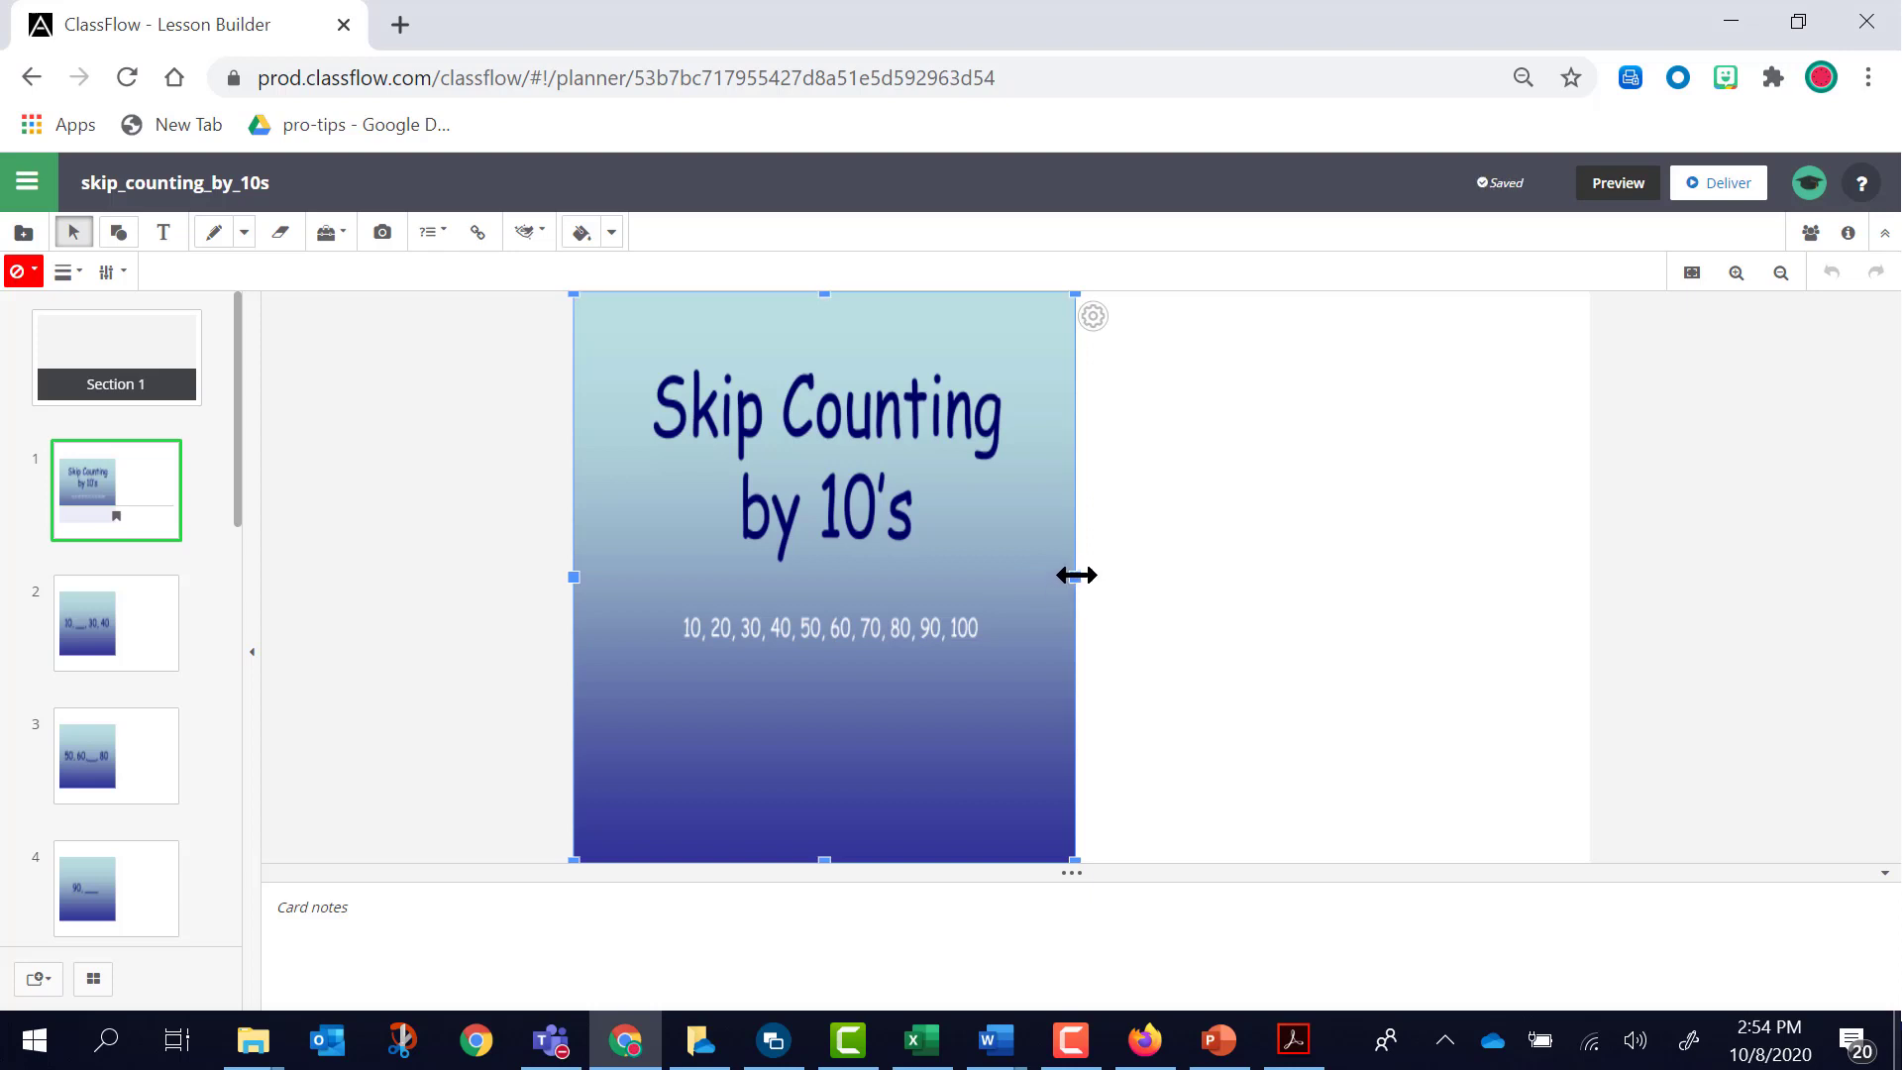
left_click_drag(1076, 576, 1591, 577)
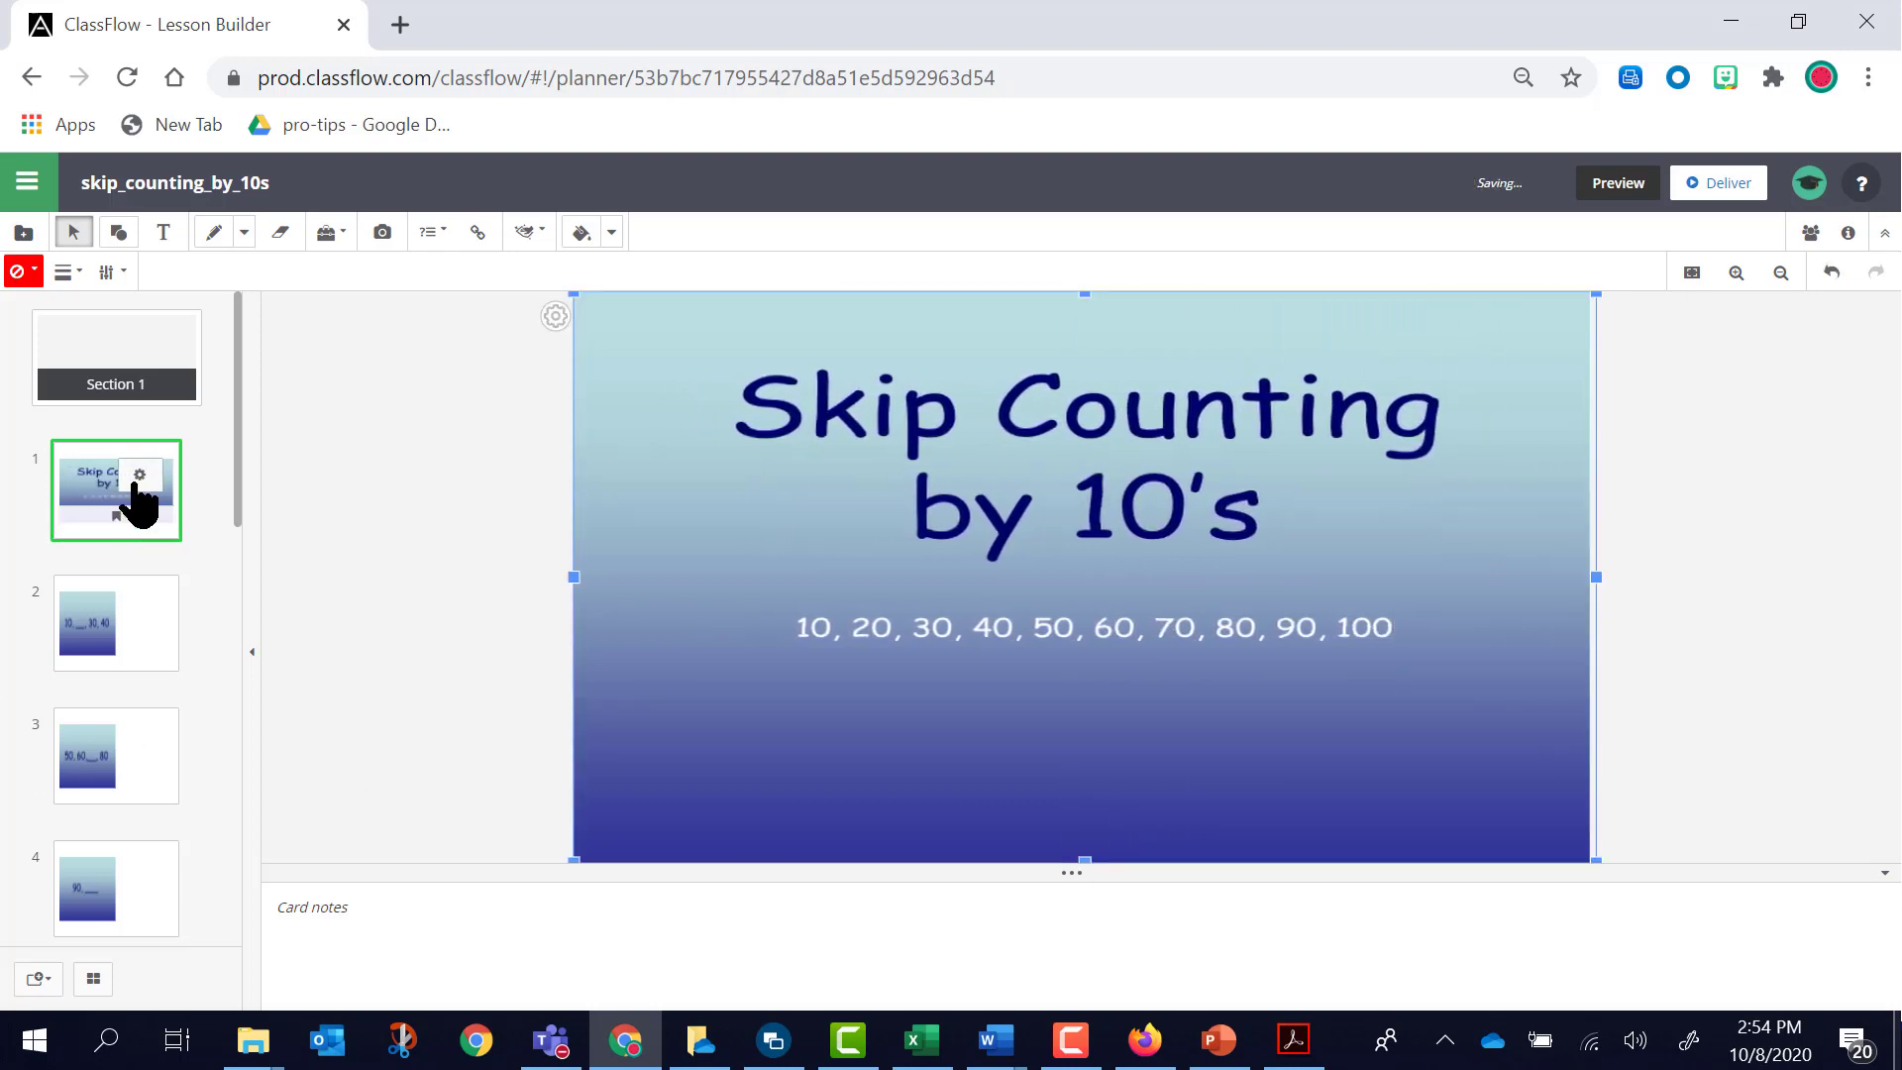
left_click(138, 478)
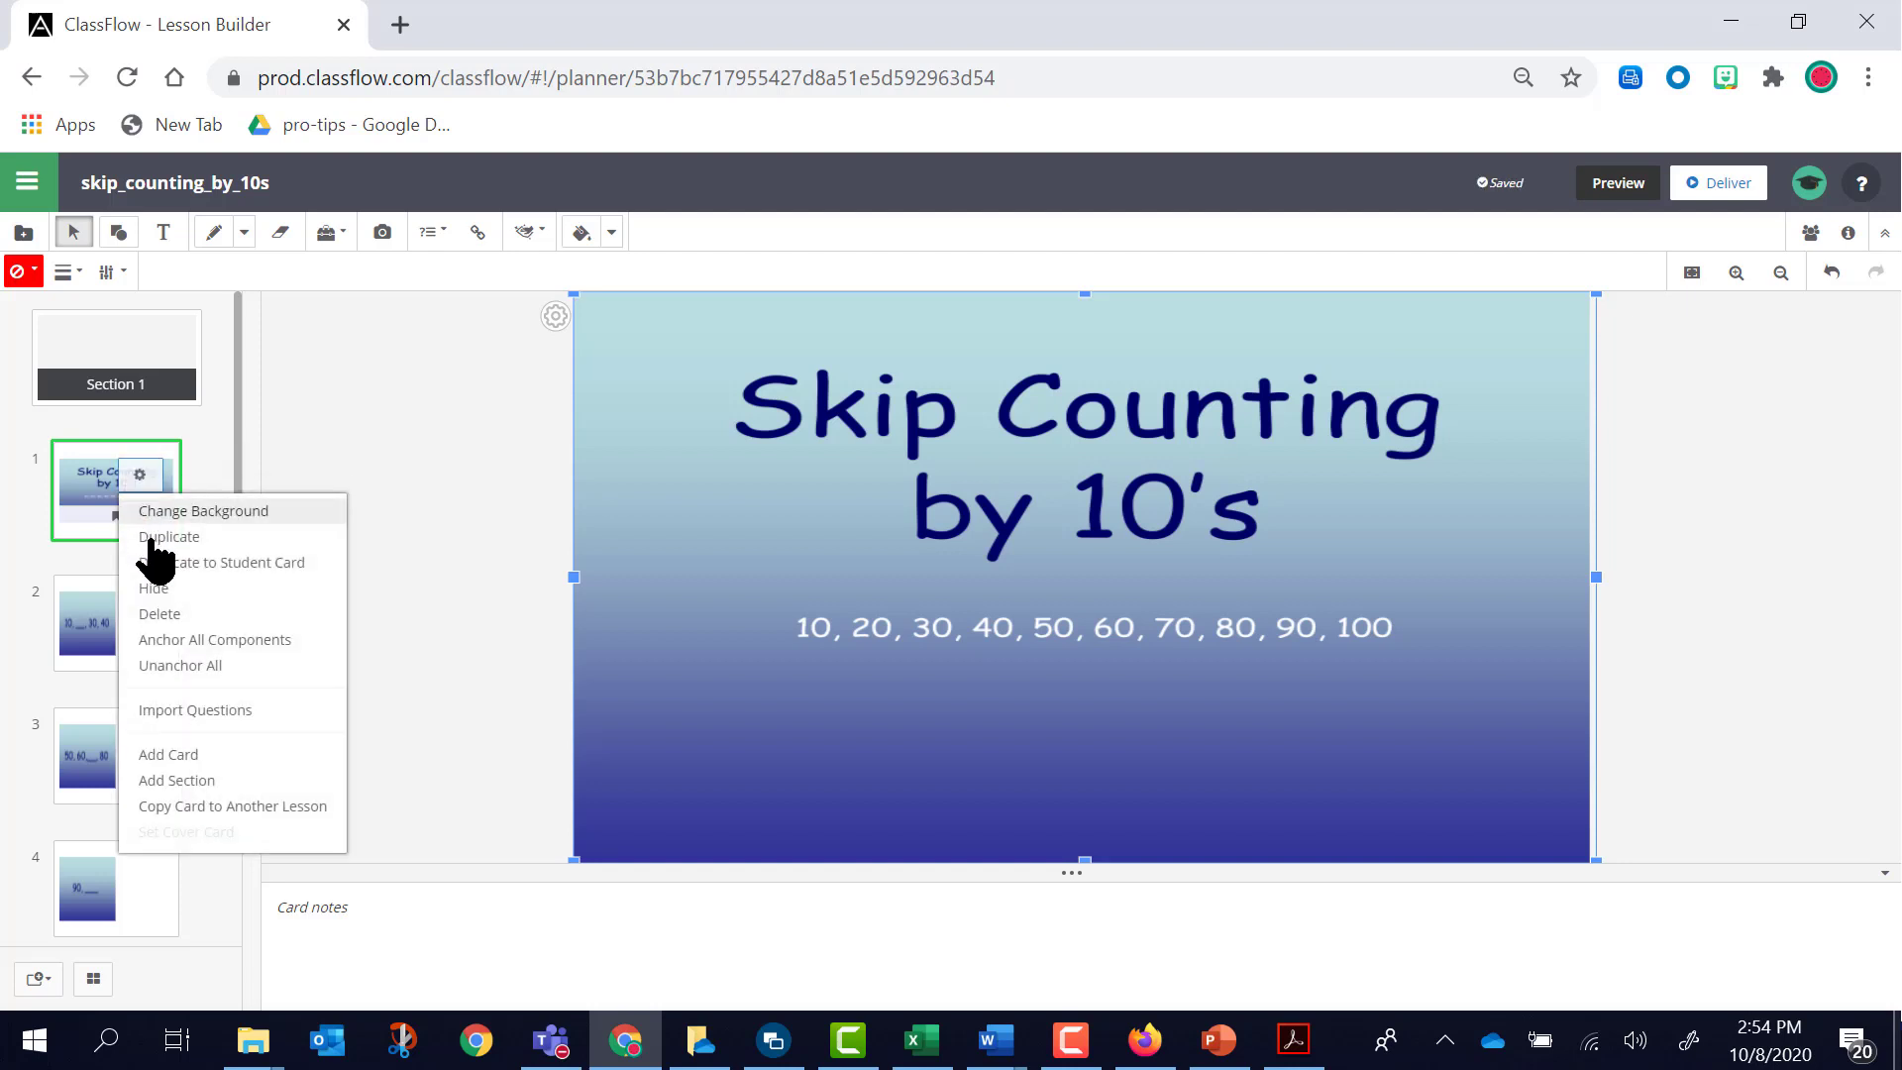
left_click(182, 665)
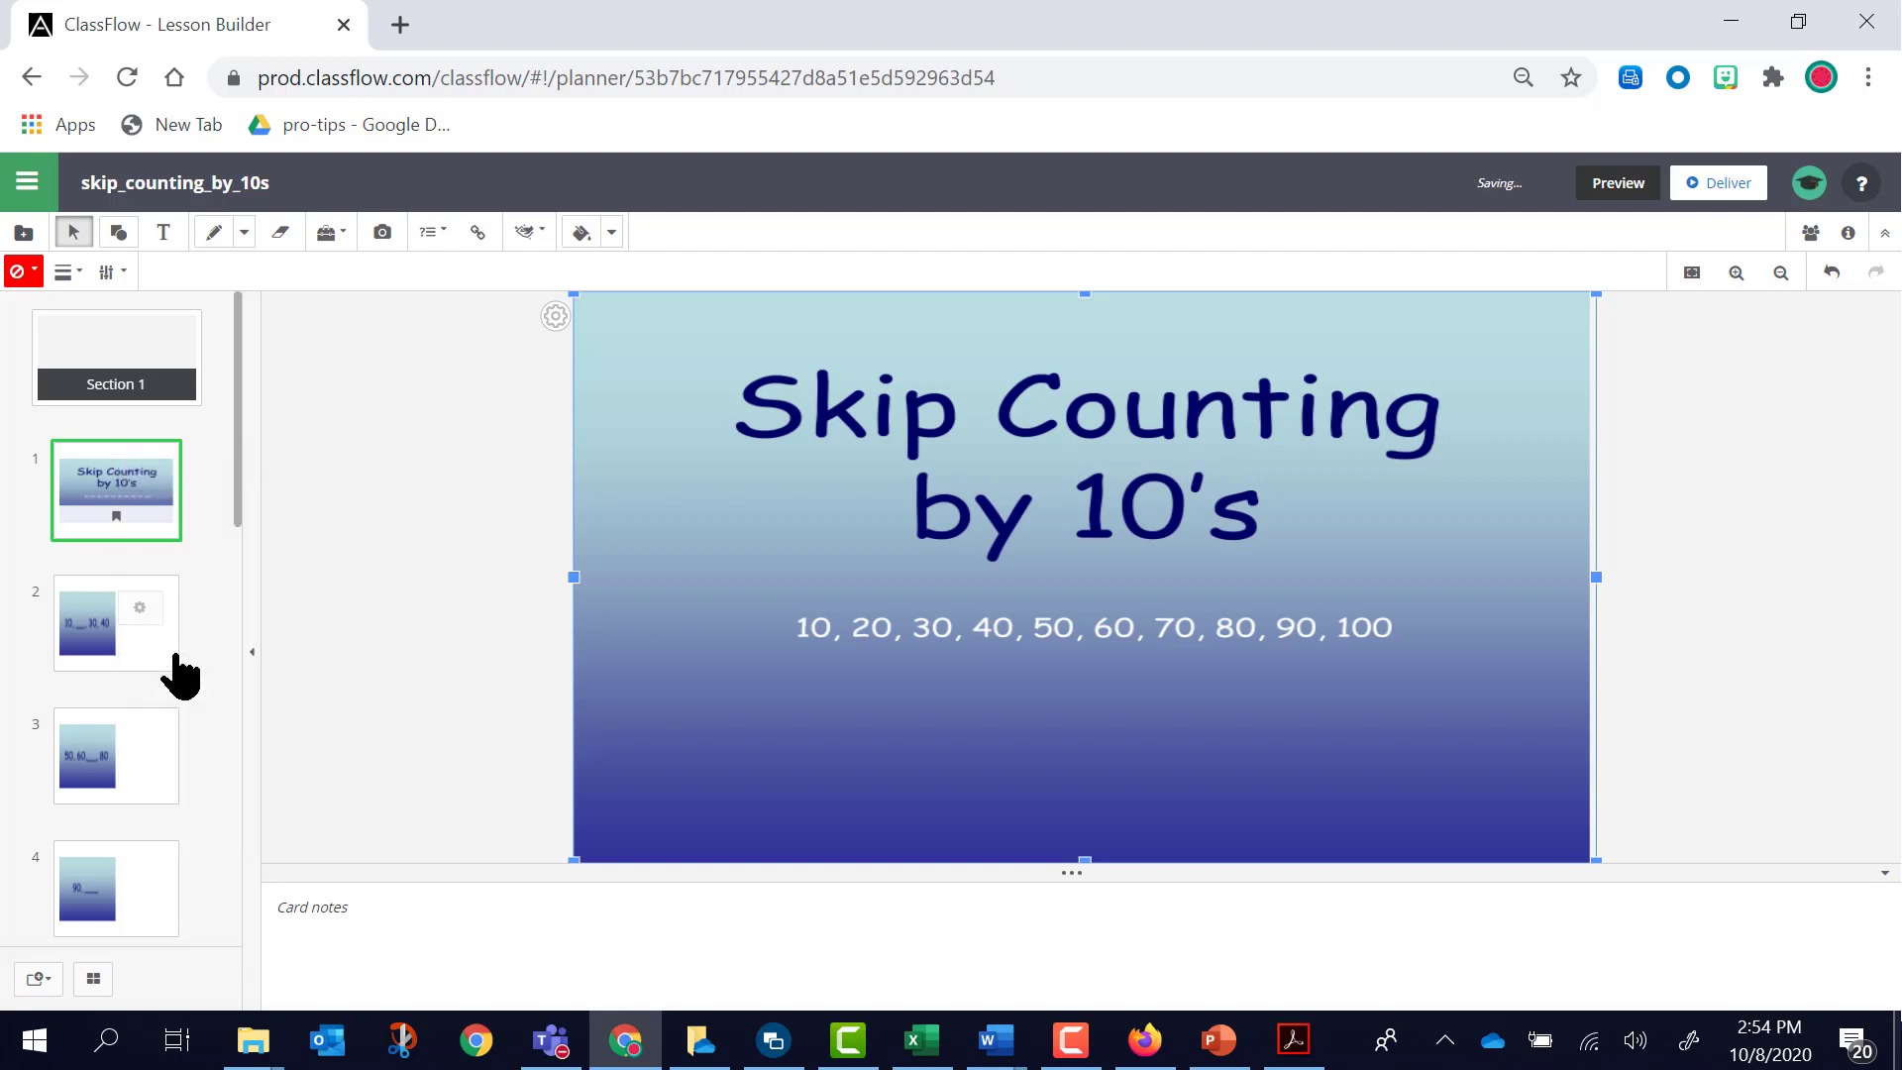